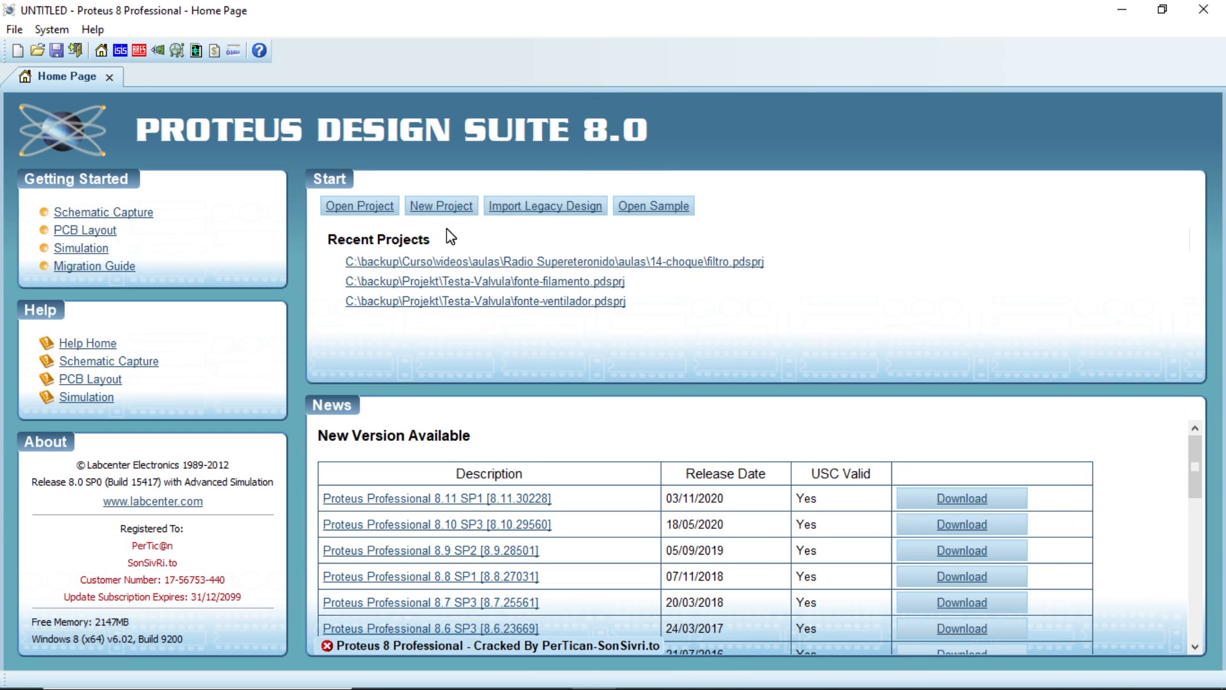
- Start a new project named simua-valvula and set its save folder to C:\backup\Seite\YouTube\videos-editar
click(437, 213)
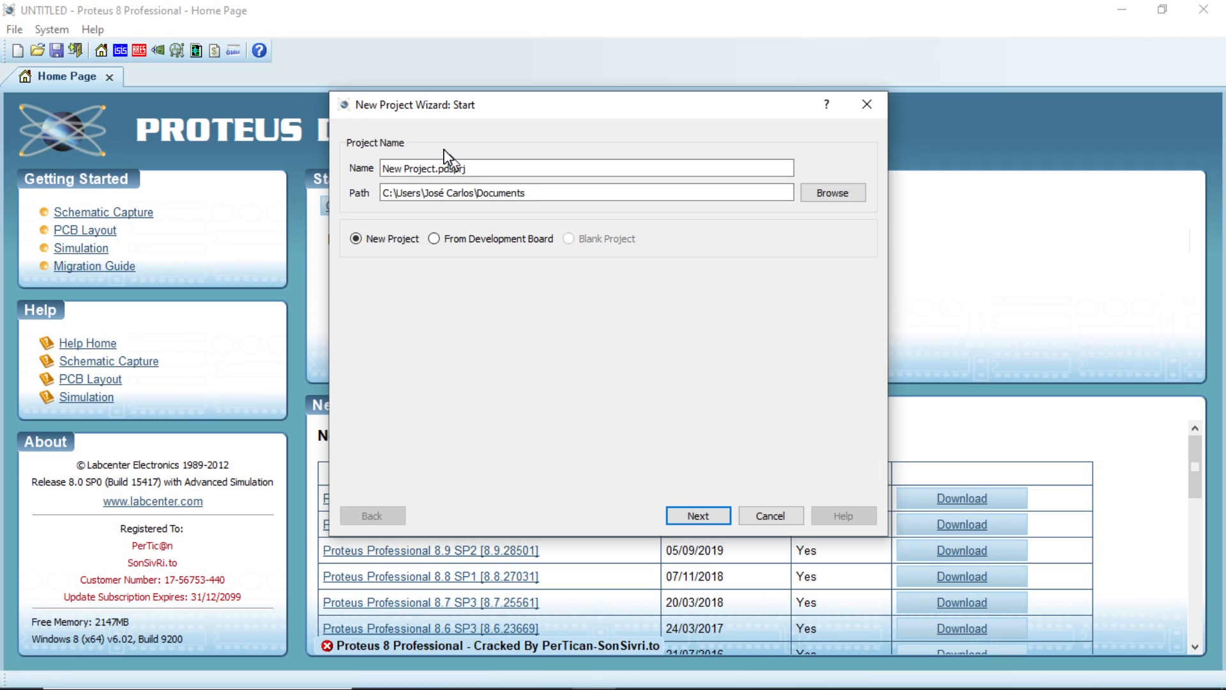
triple_click(445, 168)
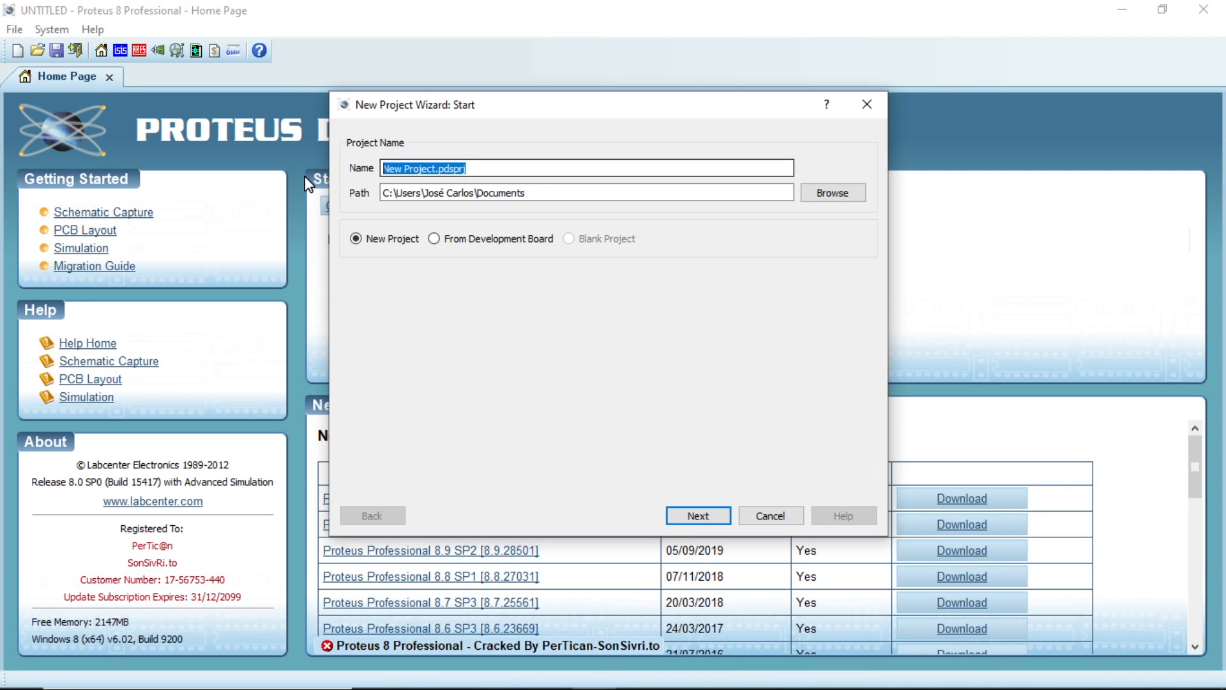
text(simual)
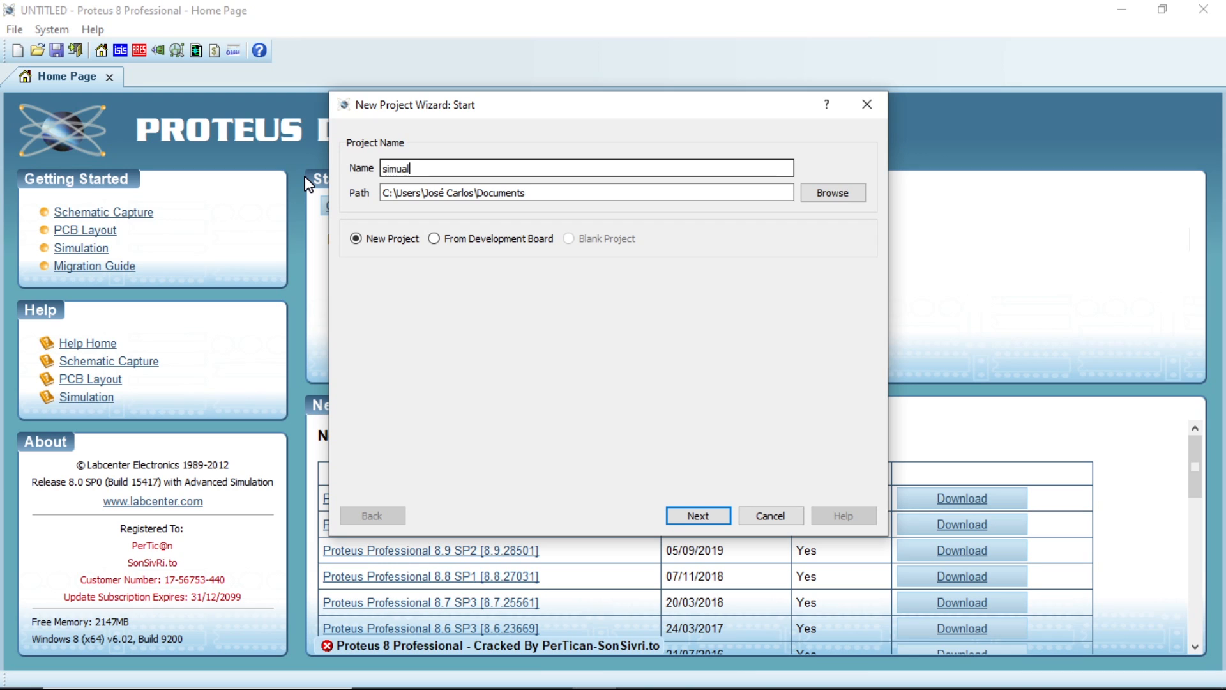
key(BackSpace)
text(-valvula)
click(808, 193)
drag(462, 342, 484, 238)
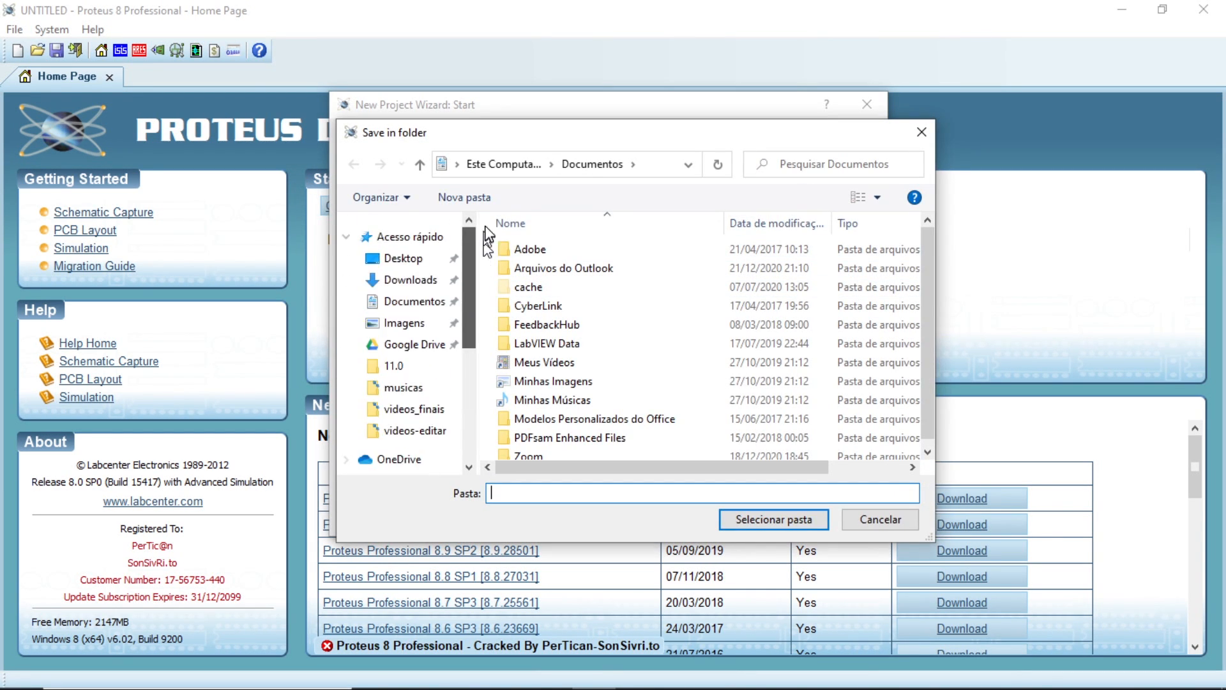
click(419, 432)
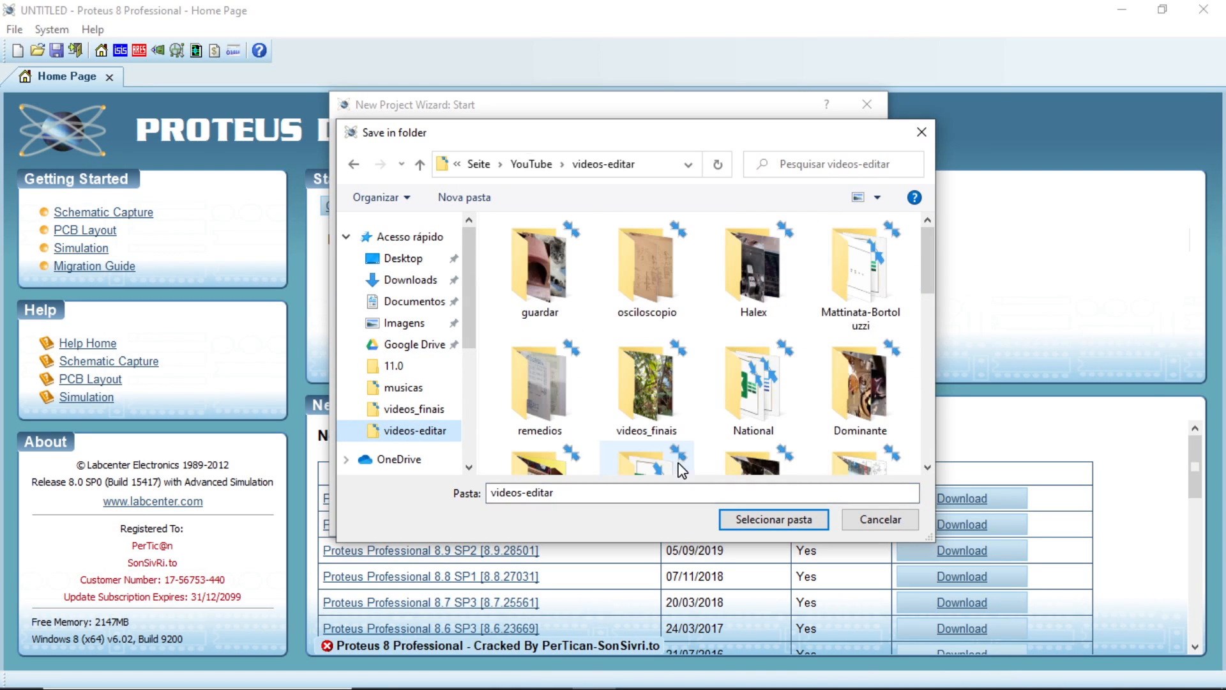
click(761, 519)
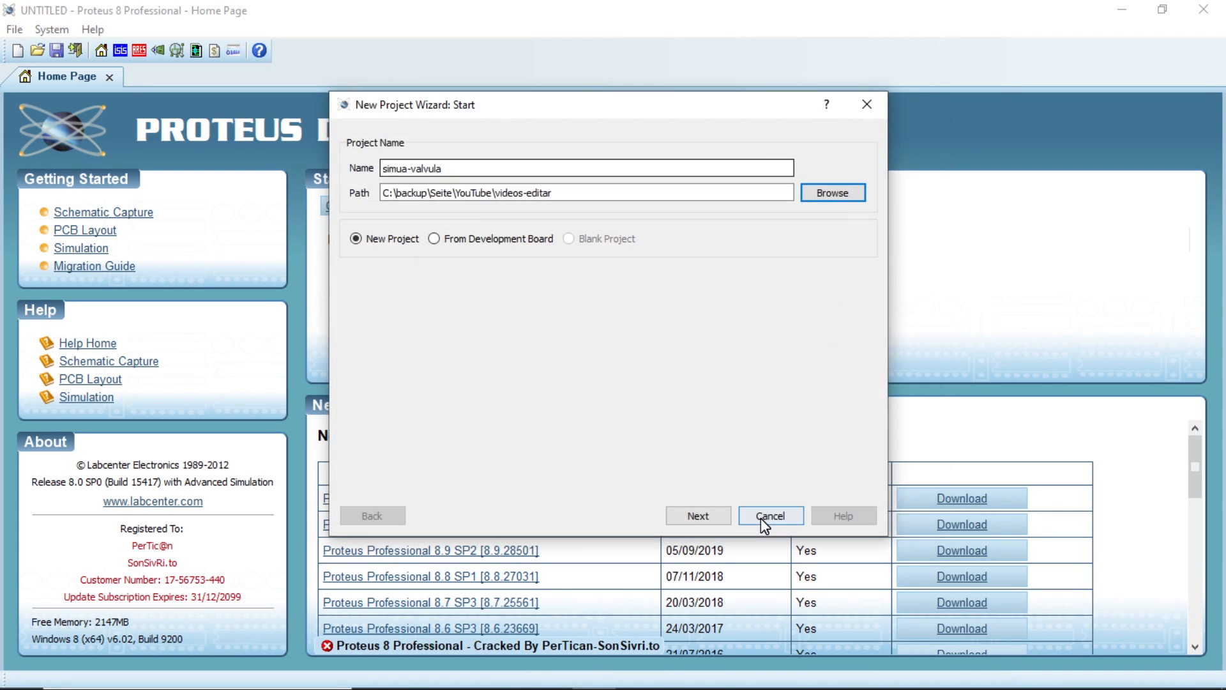
- Create the project with a schematic from the Landscape A3 template, without a PCB layout or firmware project
click(698, 515)
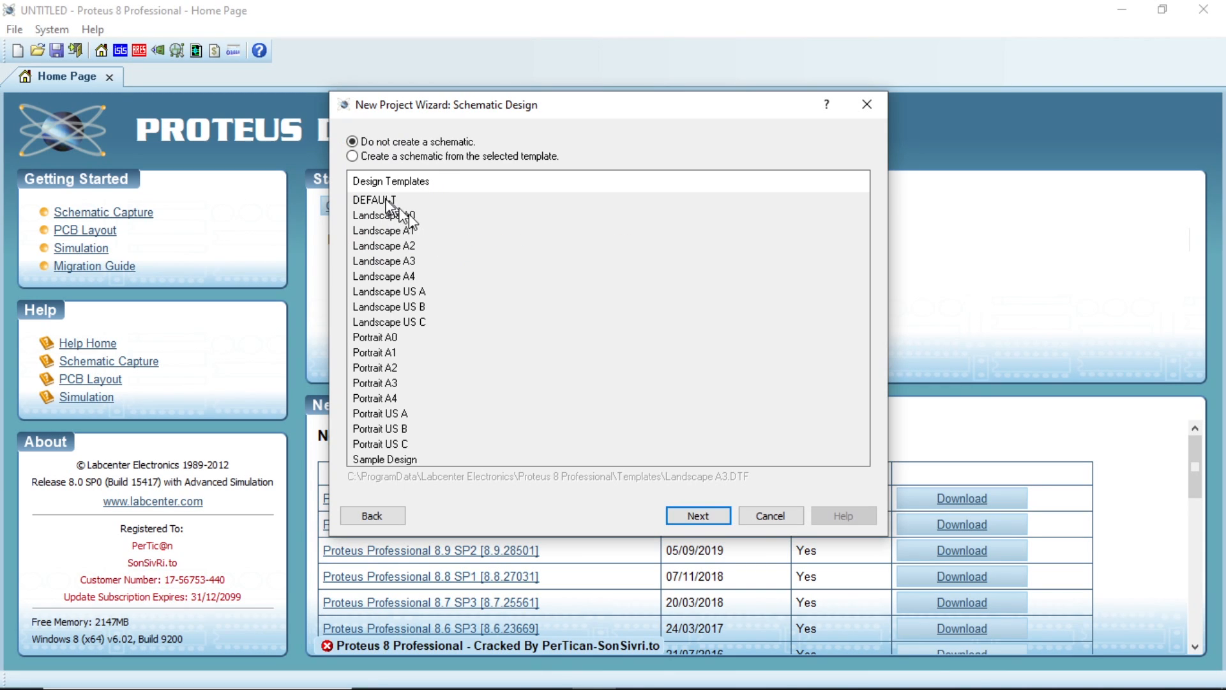
click(353, 157)
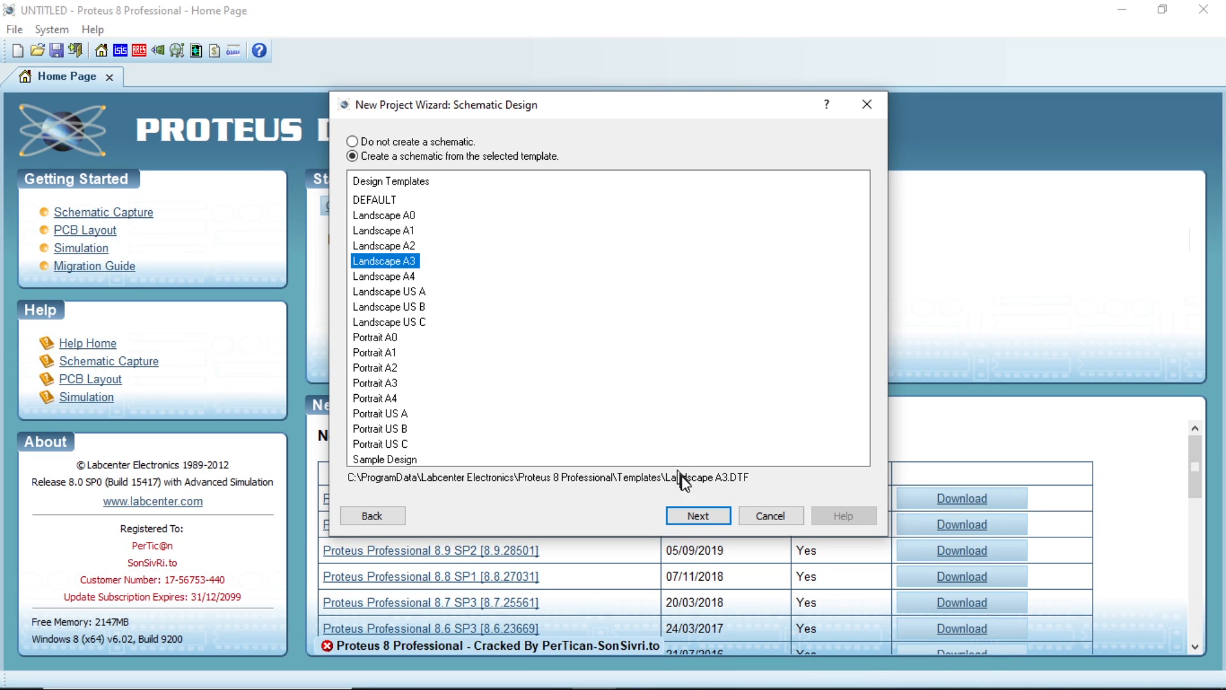
click(697, 515)
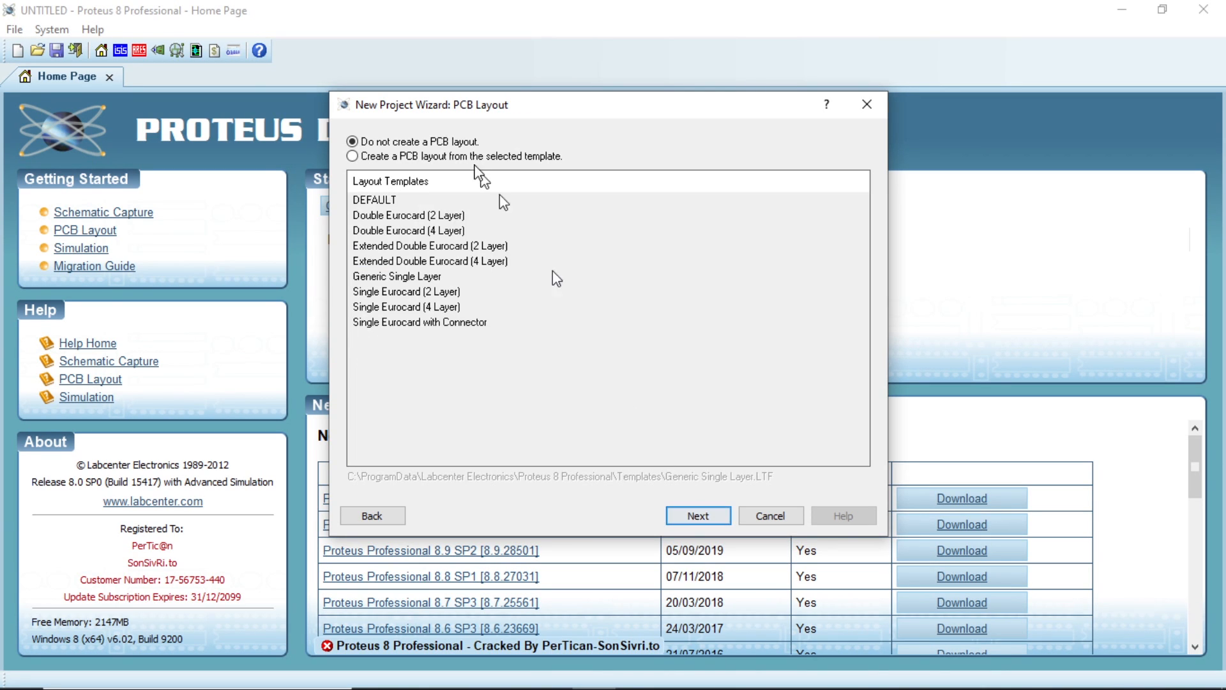
click(698, 515)
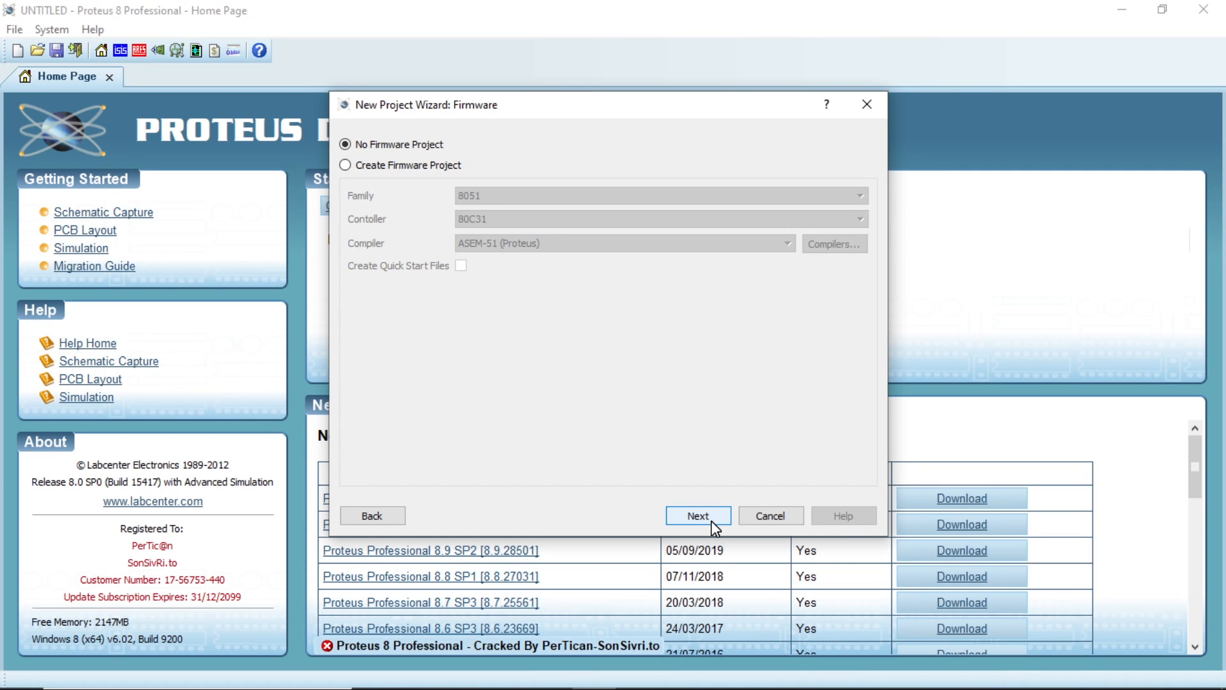
click(688, 517)
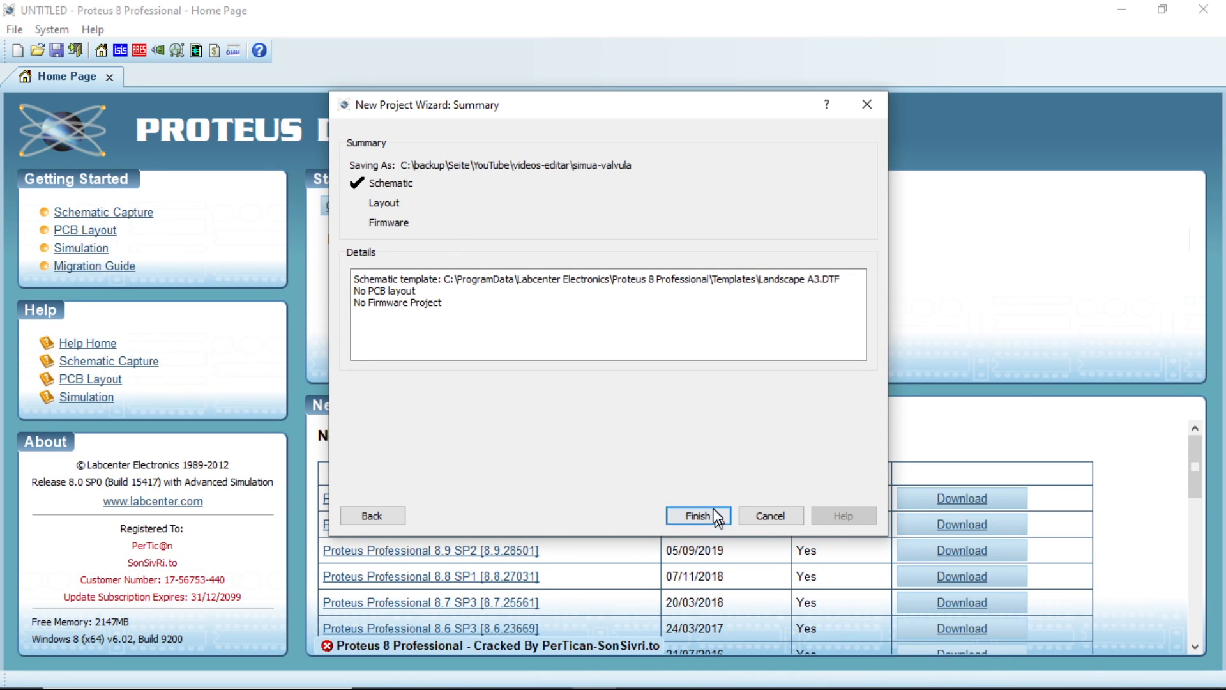
click(704, 519)
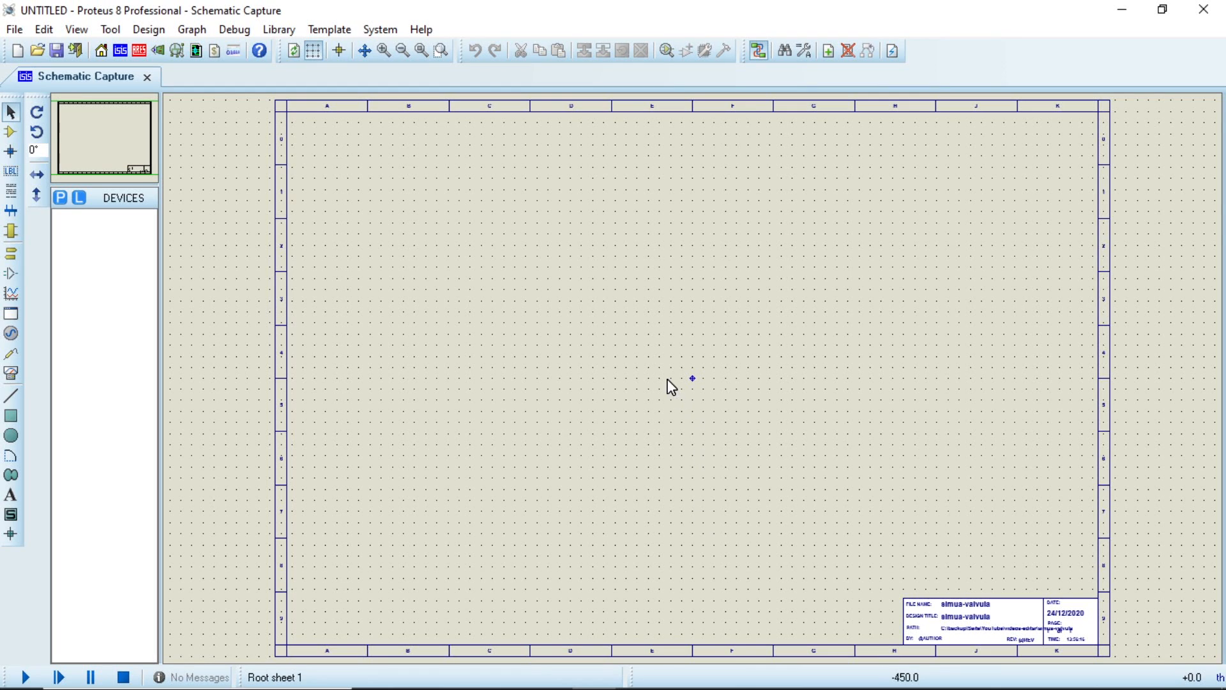
- Search the device library for "valve" and narrow the results to the Thermionic Valves category
scroll(518, 343, up, 2)
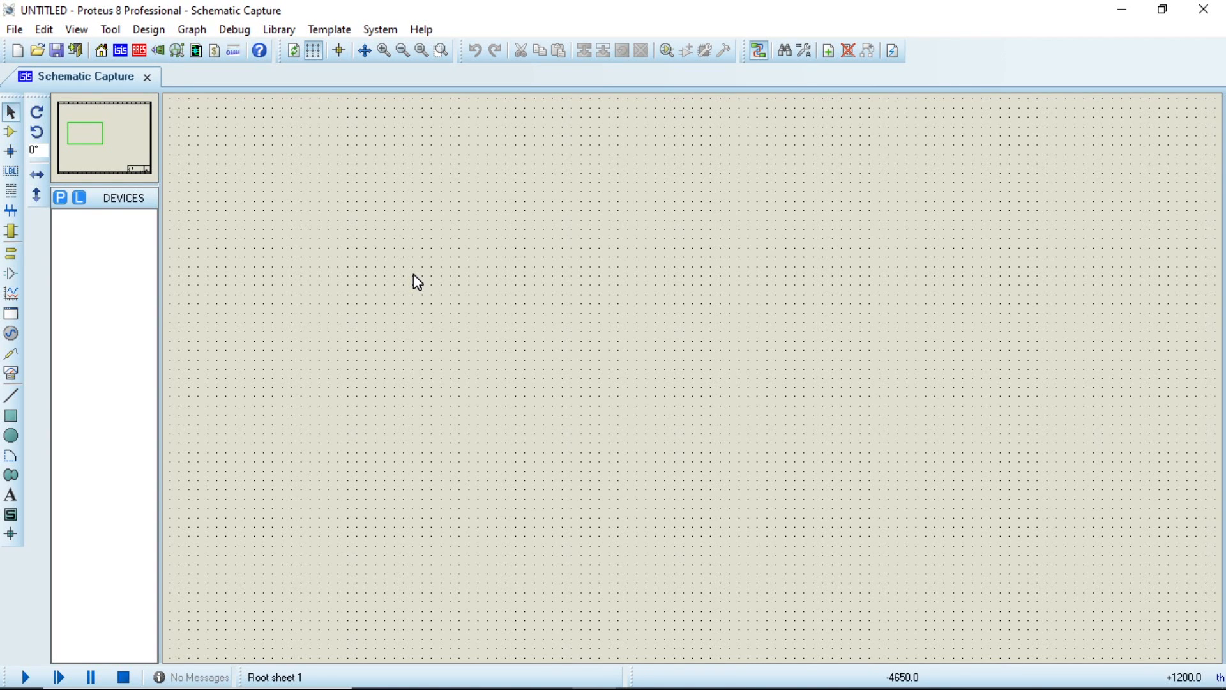
click(64, 197)
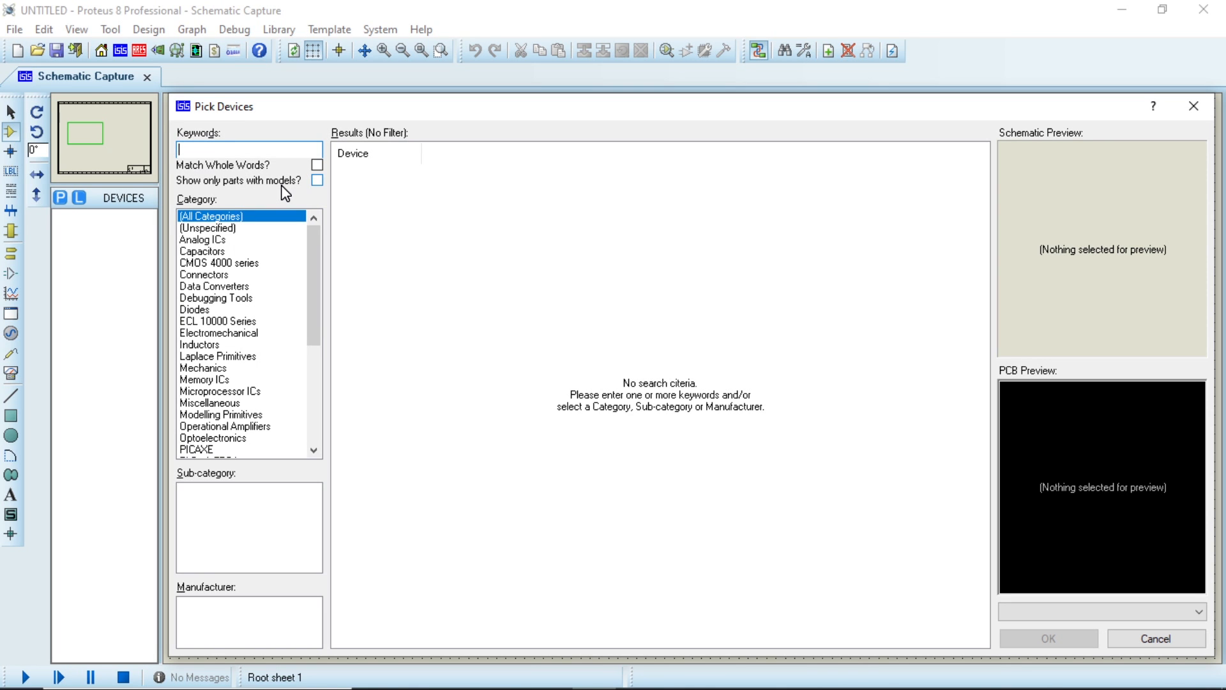
text(valve)
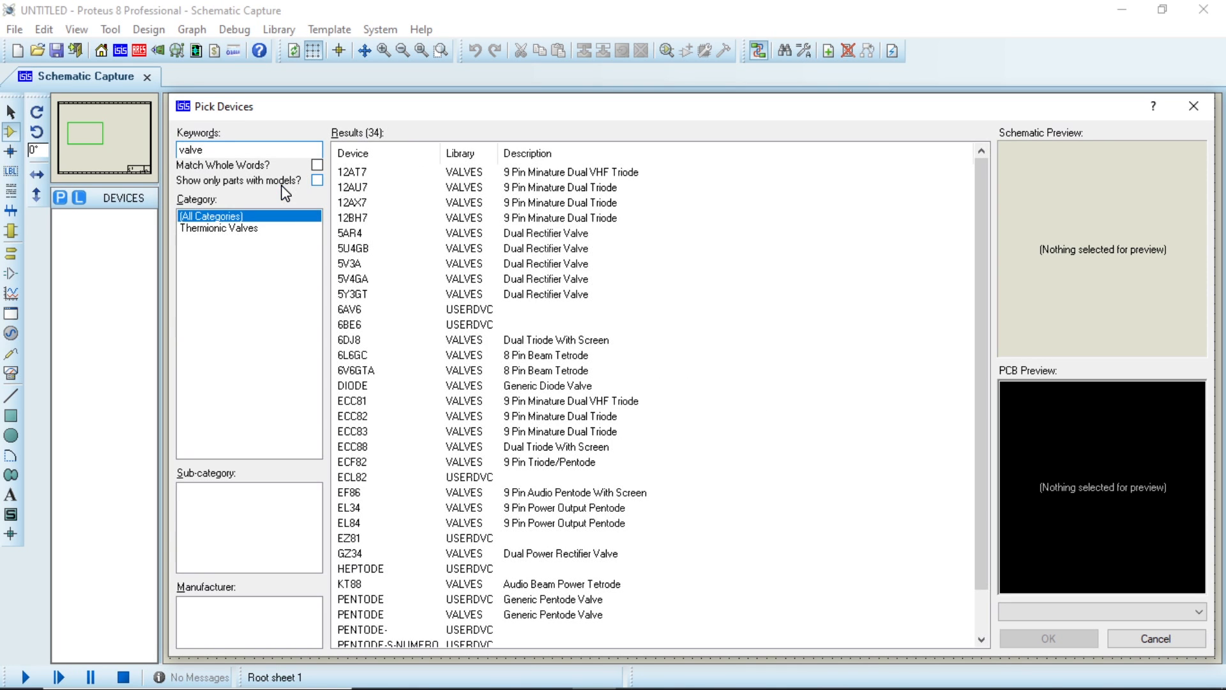
click(223, 229)
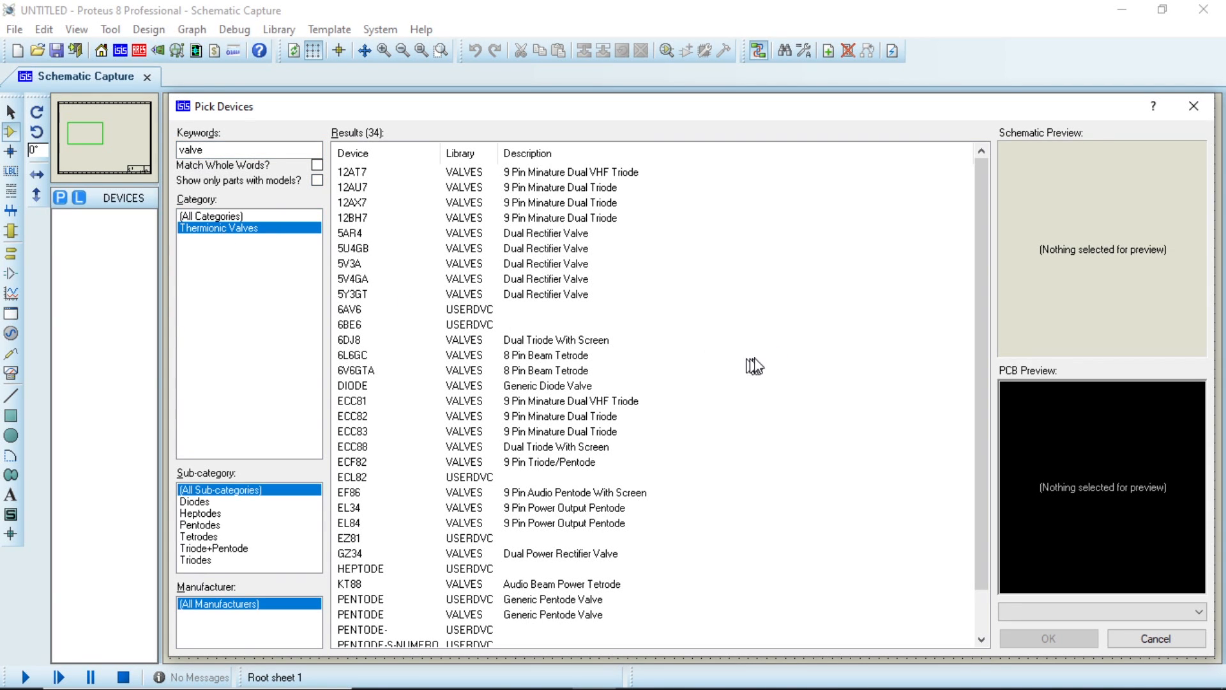
- Examine the previews and simulator models of the 6AV6, 6BE6, ECL82, 12BH7, 5AR4, 5U4GB, 5V3A, ECC81, ECC82 and ECC83 valves
scroll(754, 357, down, 1)
scroll(753, 356, up, 1)
click(480, 310)
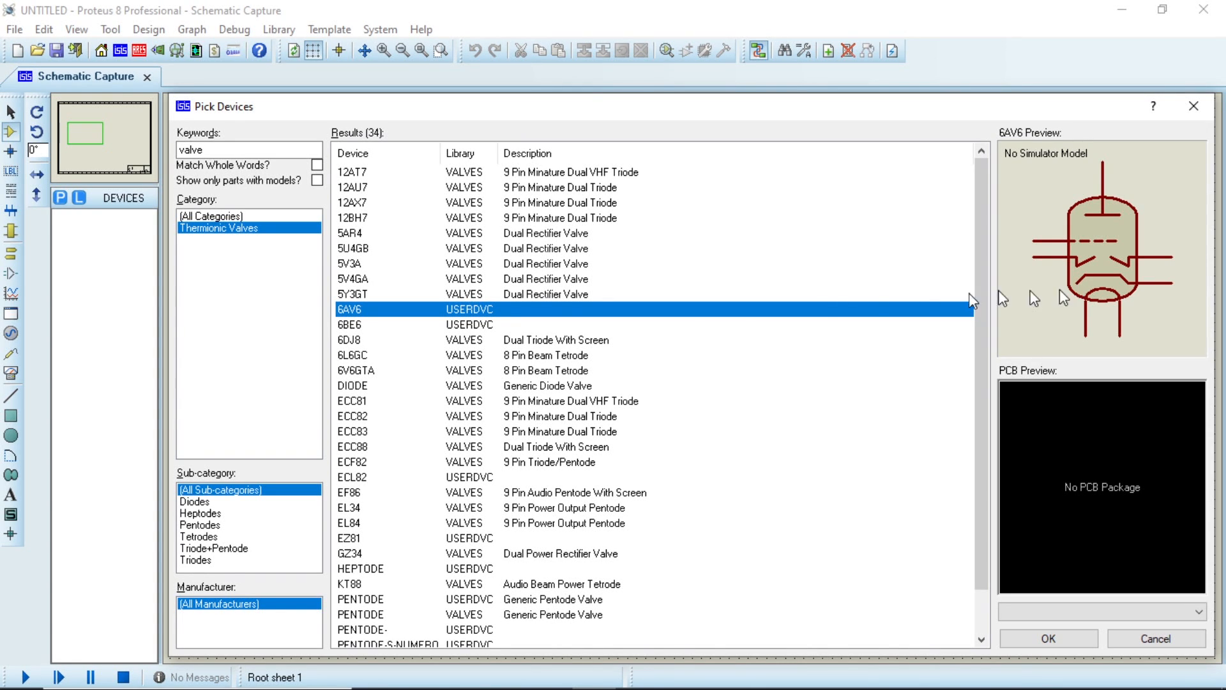
click(376, 326)
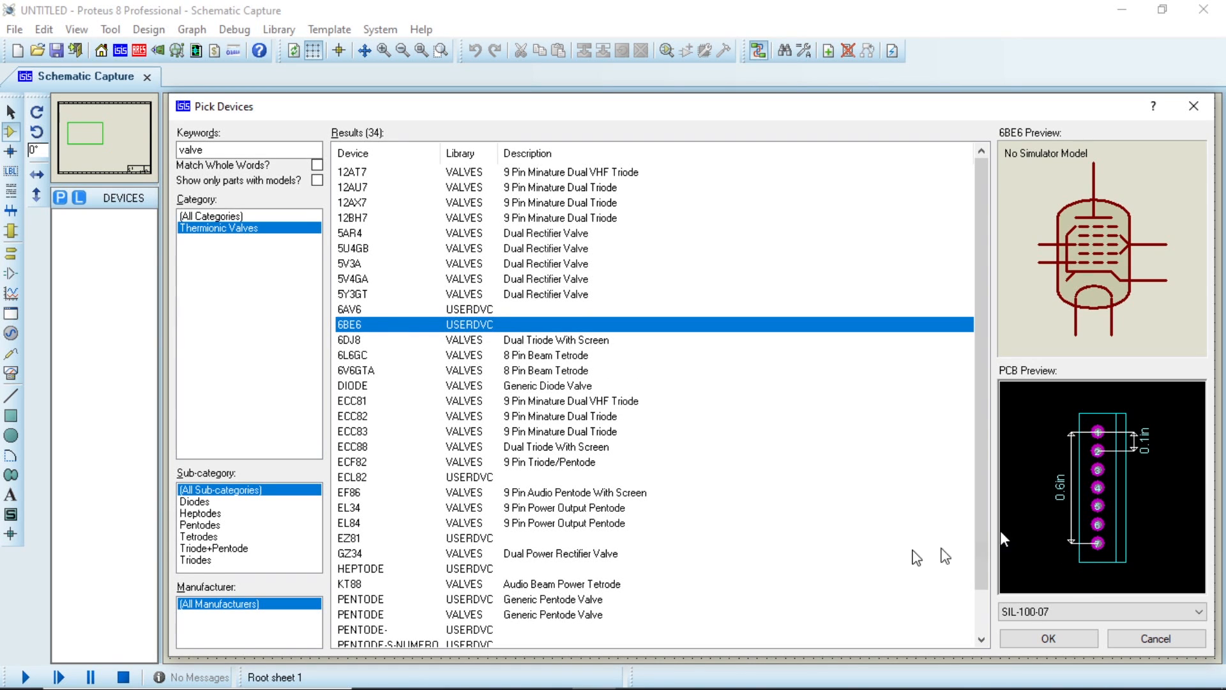
click(468, 479)
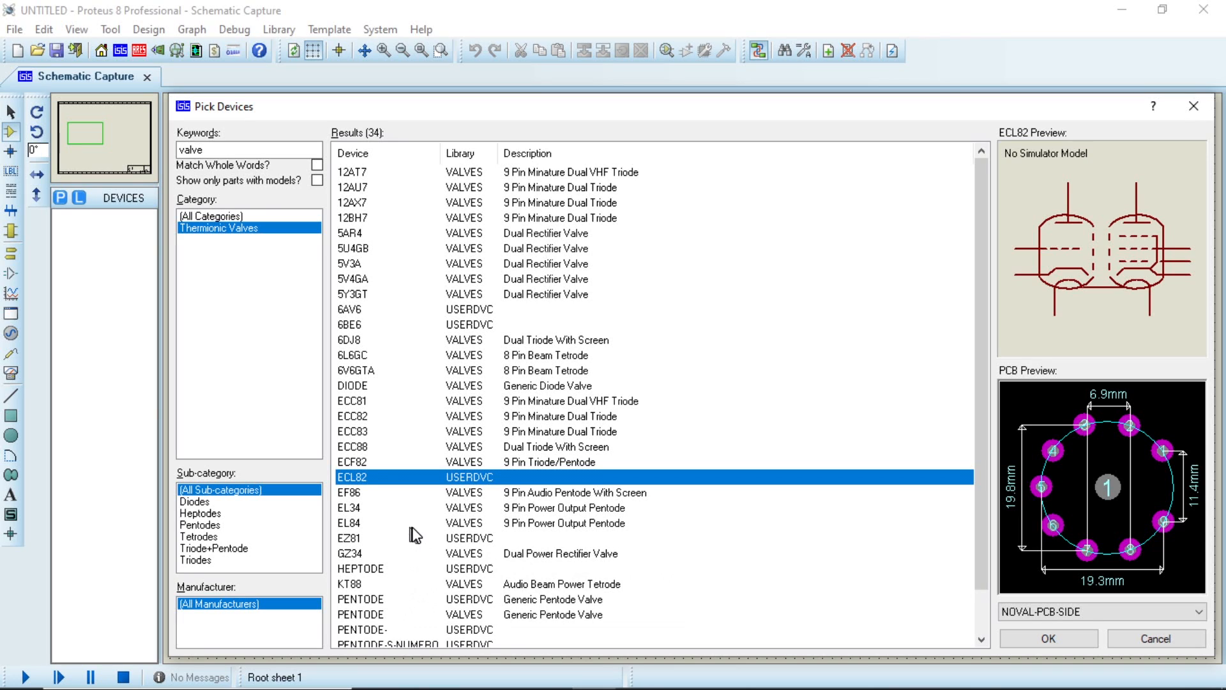
scroll(494, 407, down, 1)
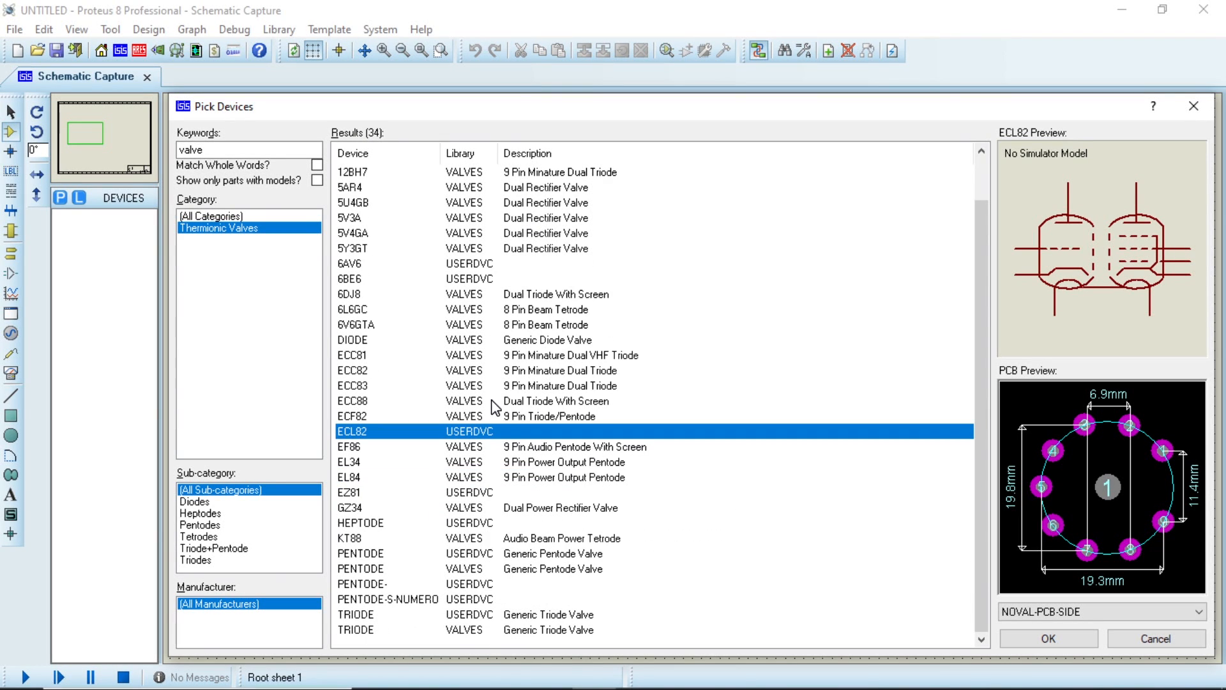
click(364, 174)
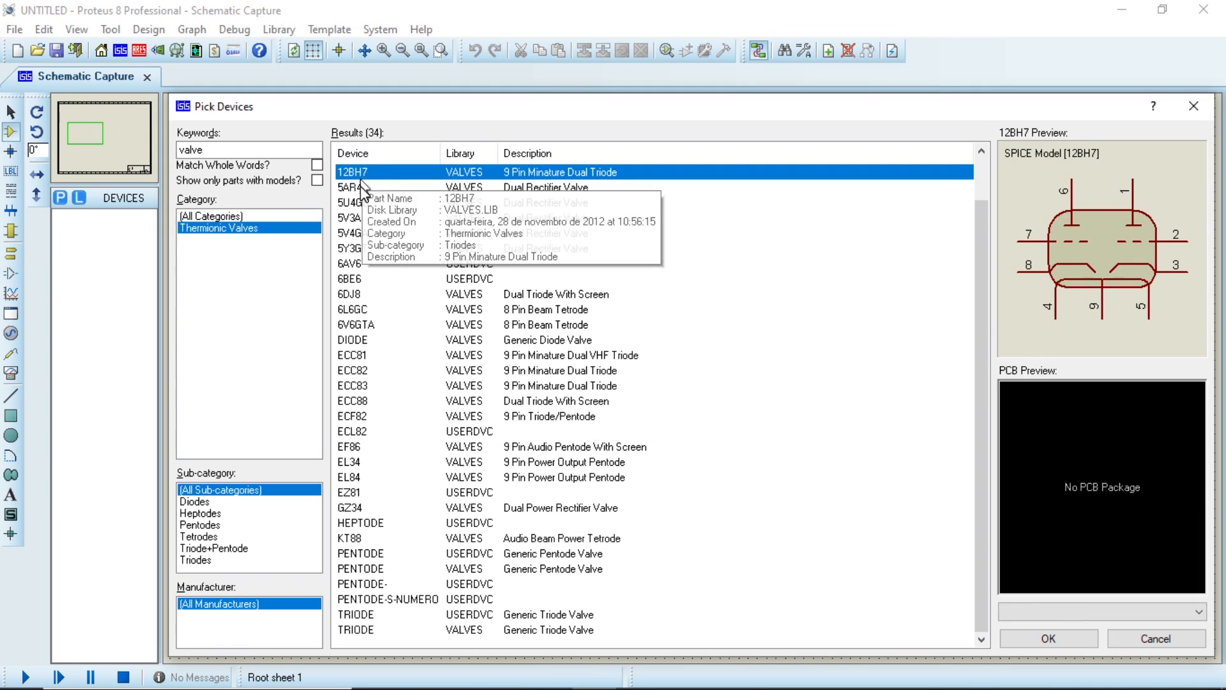
click(357, 189)
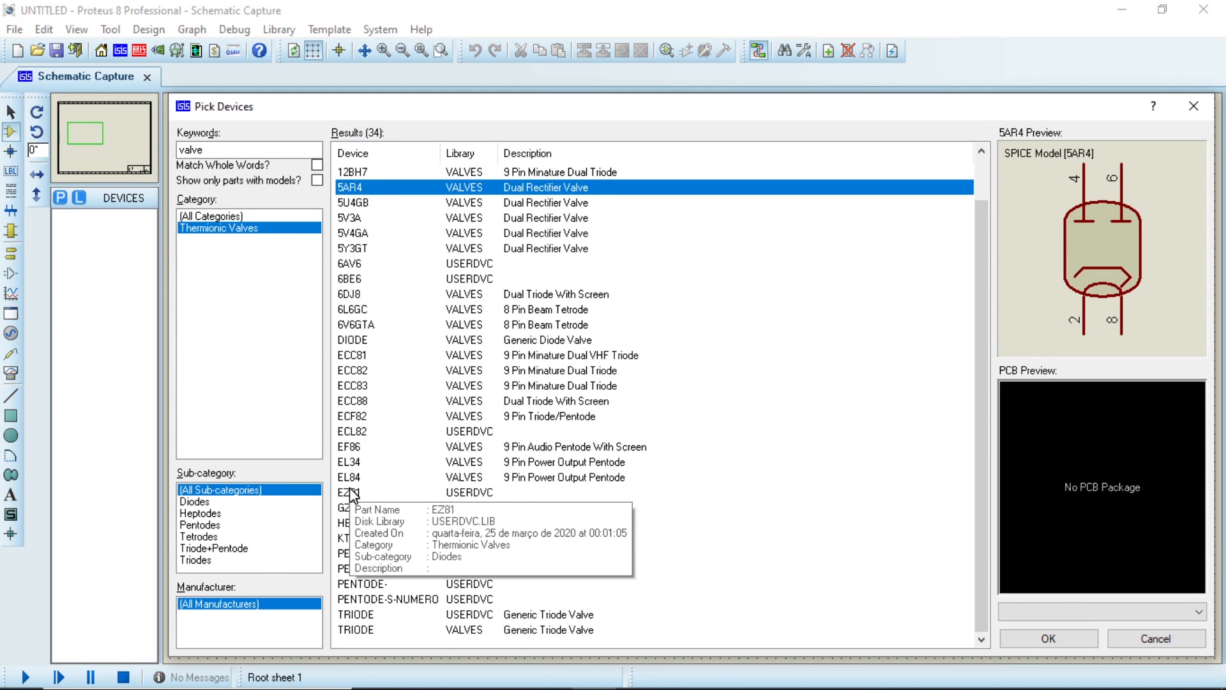
click(351, 203)
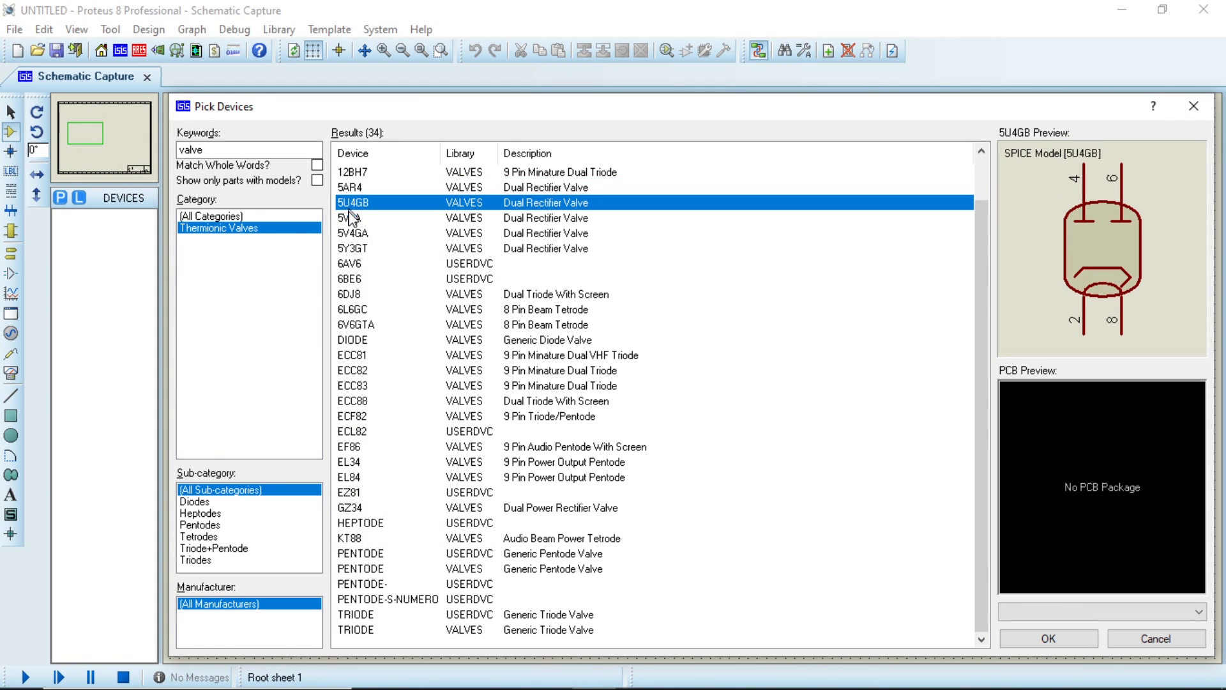
click(351, 218)
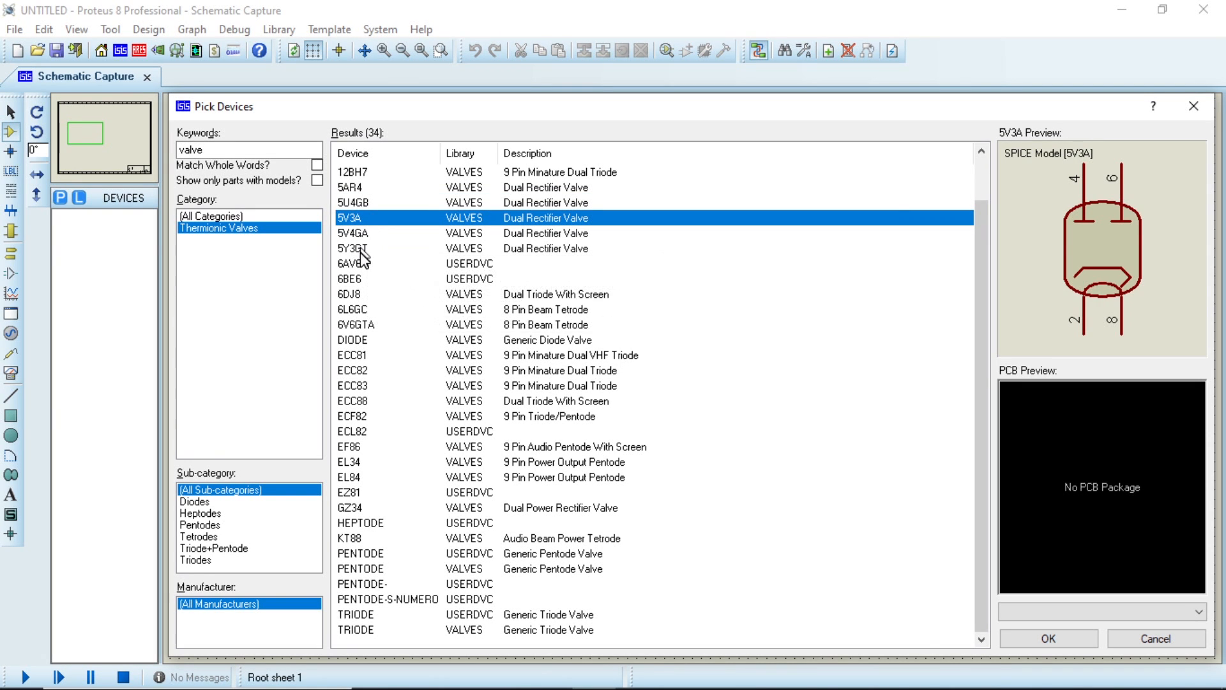
click(358, 356)
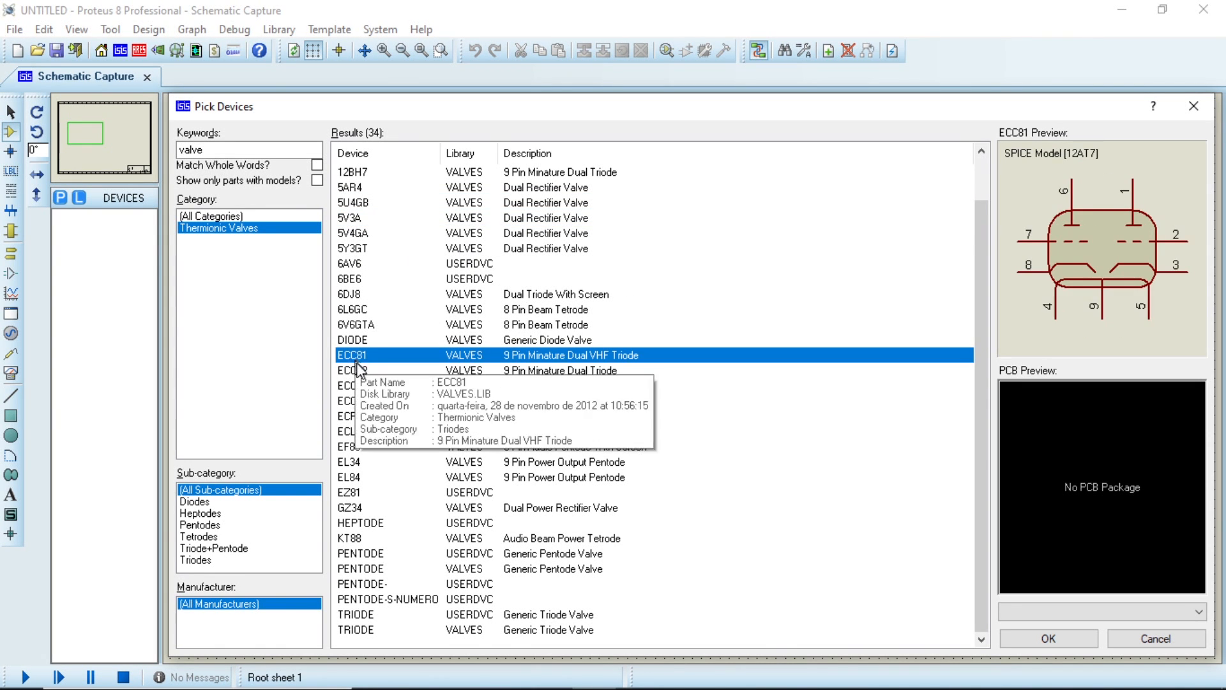
click(356, 370)
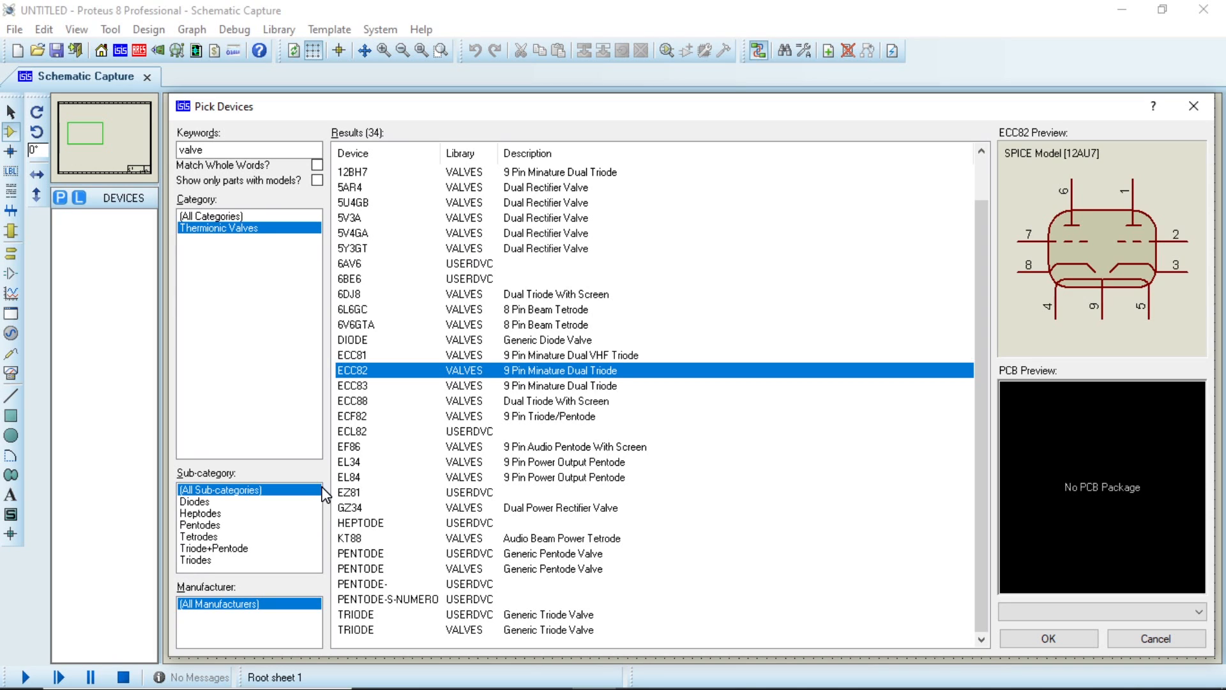
click(358, 390)
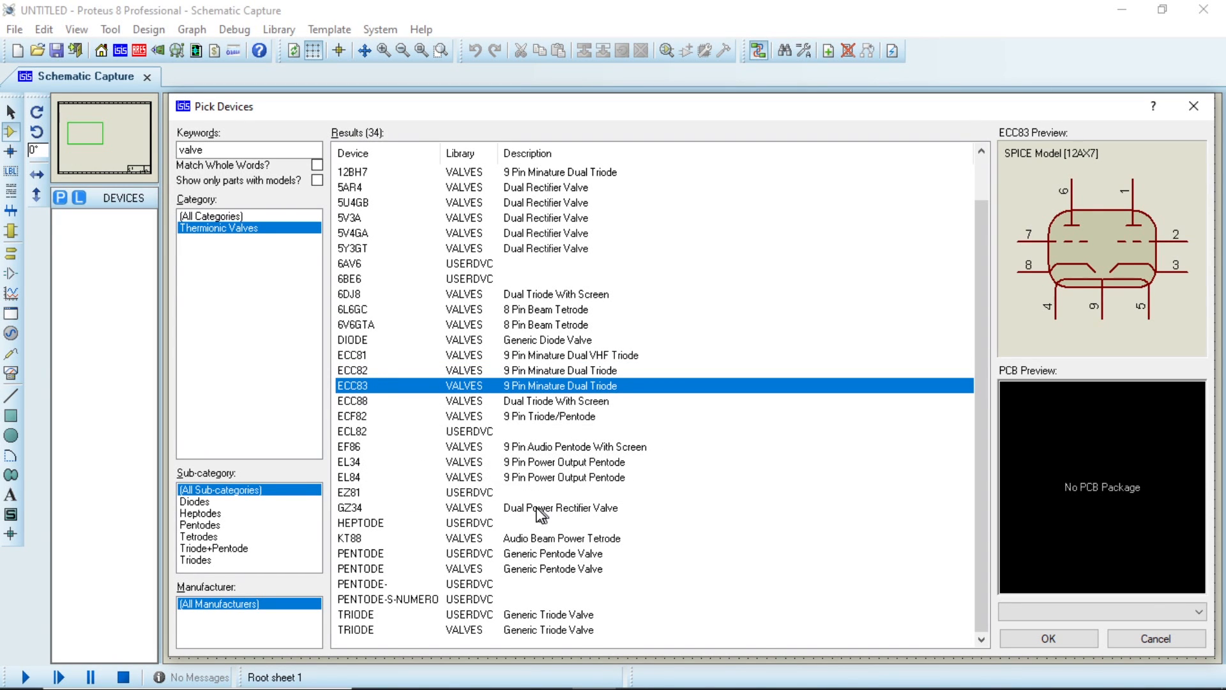
- Pick the generic TRIODE from the VALVES library and place it on the left part of the schematic sheet
click(356, 631)
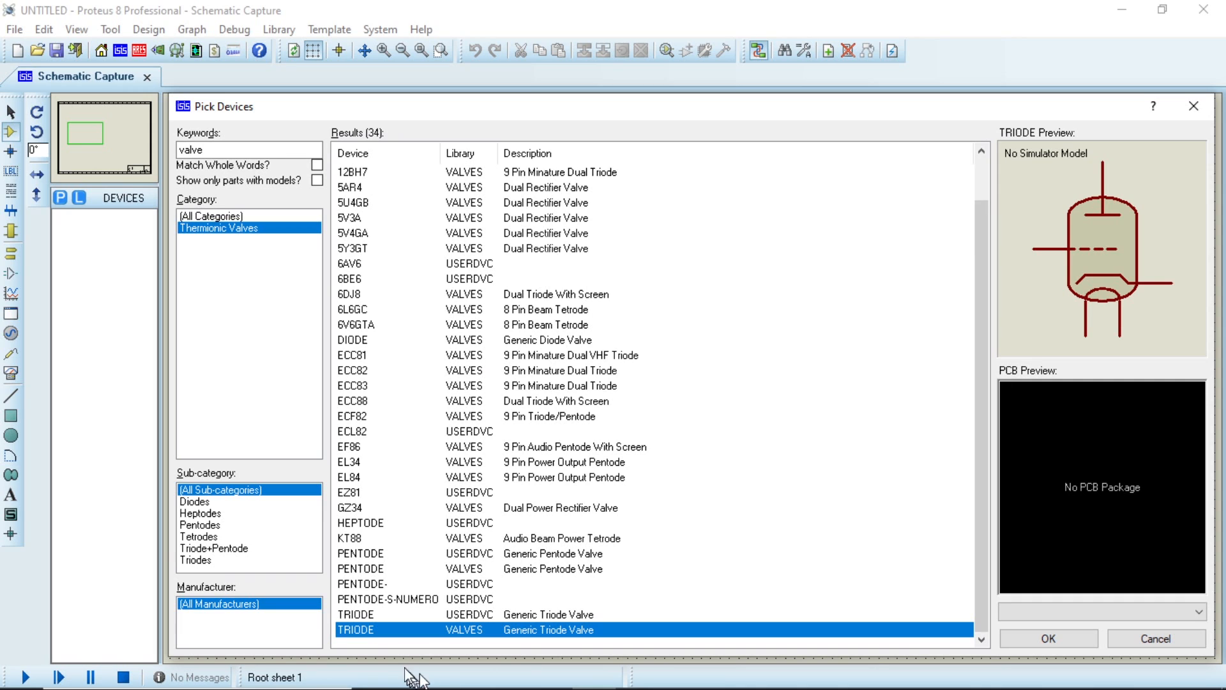
click(1051, 639)
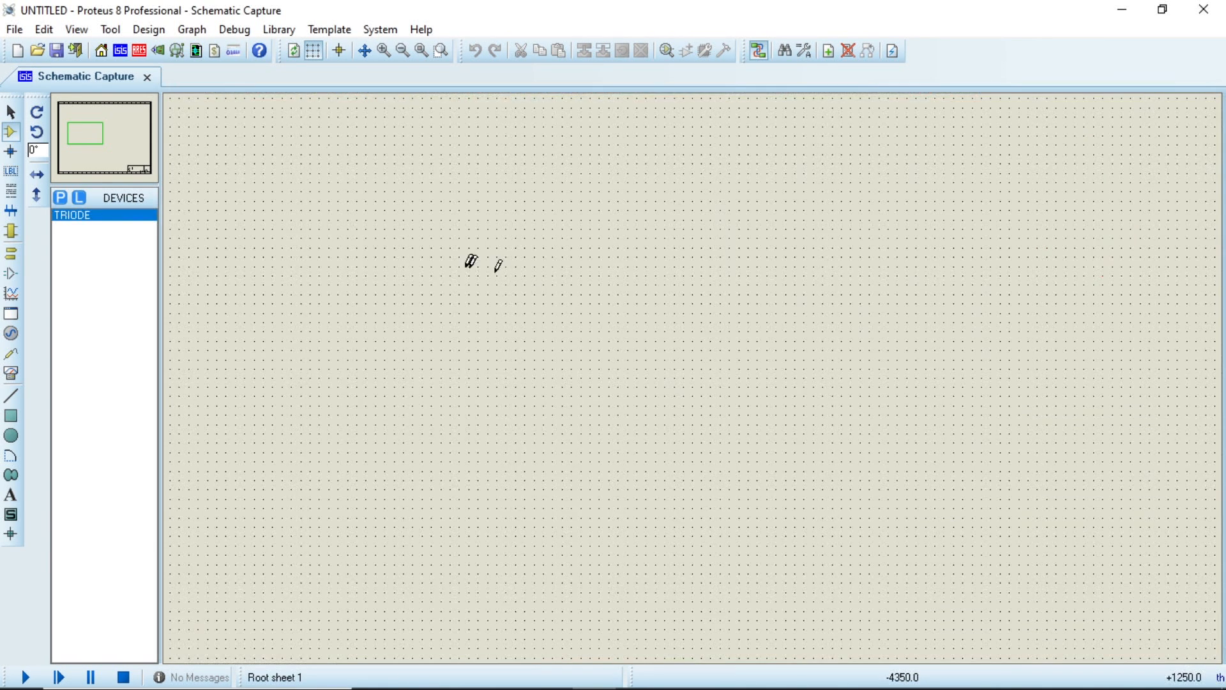
click(460, 313)
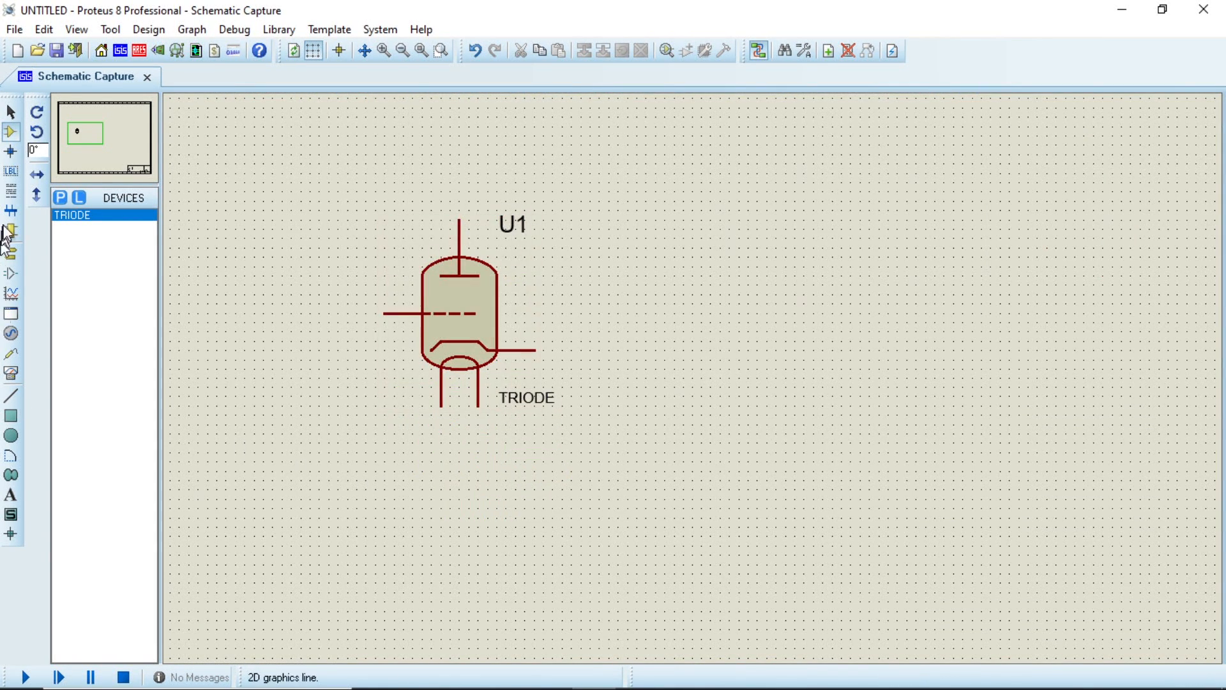
- Pick the ECC83 dual triode from the VALVES library and place it to the right of the generic triode
click(61, 198)
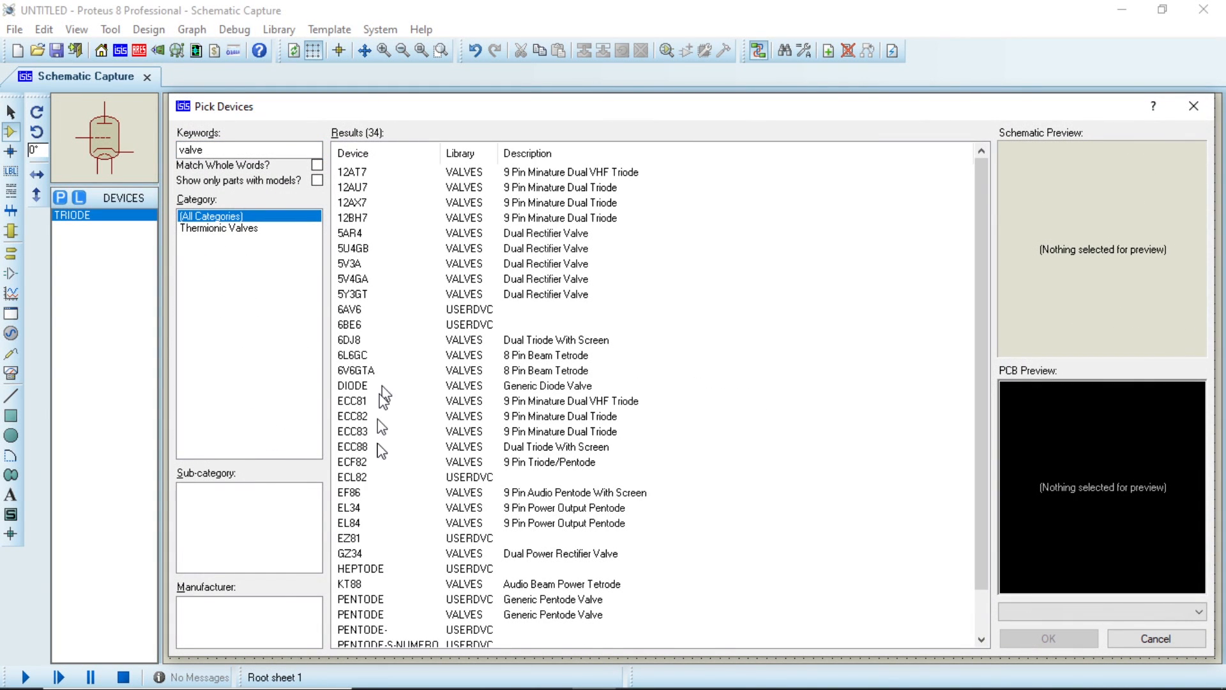
click(353, 433)
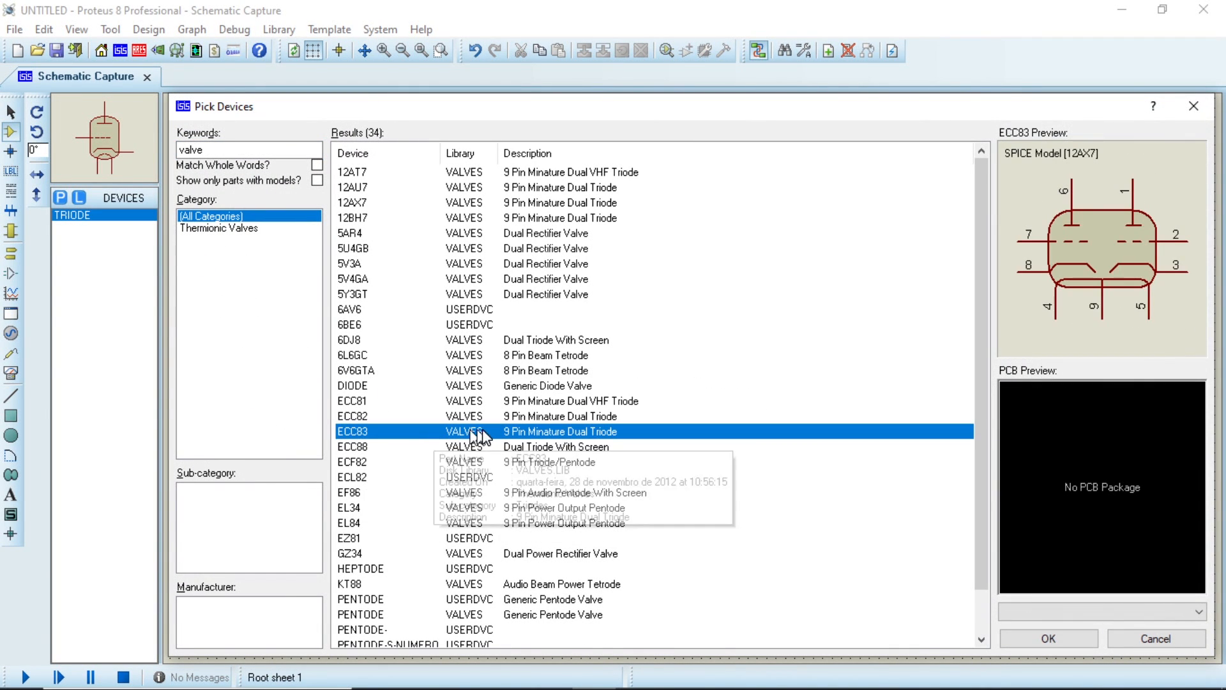
click(1034, 638)
click(796, 219)
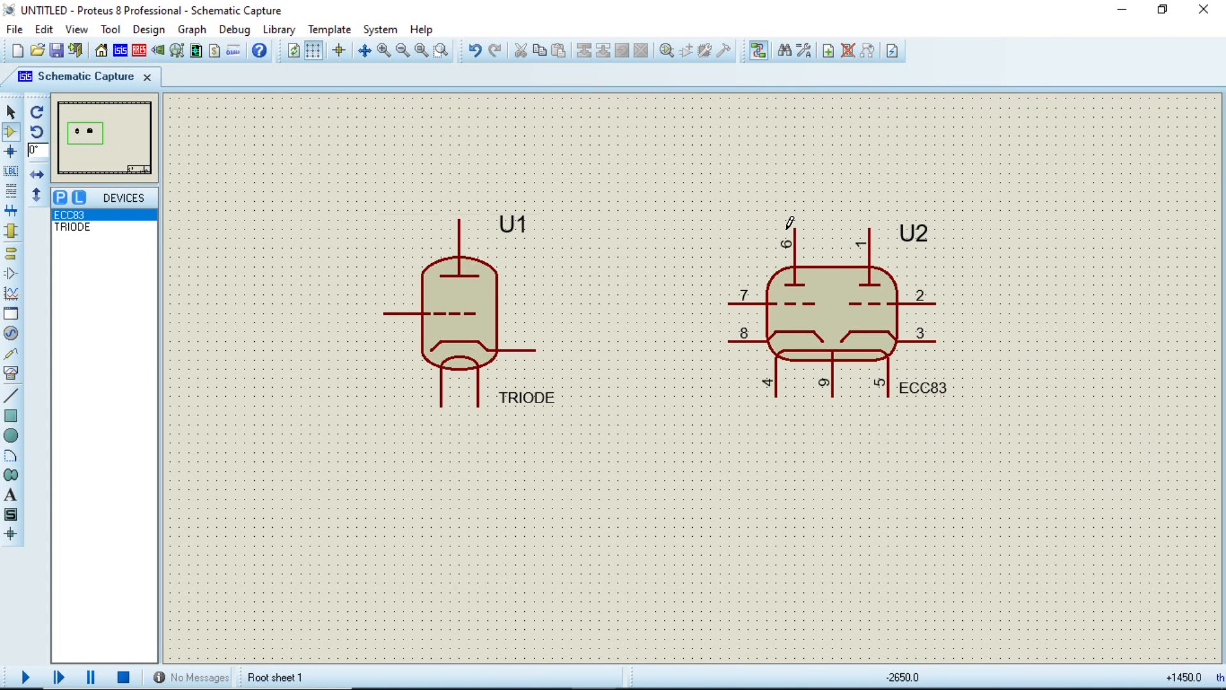
- Examine the SPICE model and SPICE library settings in the ECC83 dual triode's component properties
right_click(816, 295)
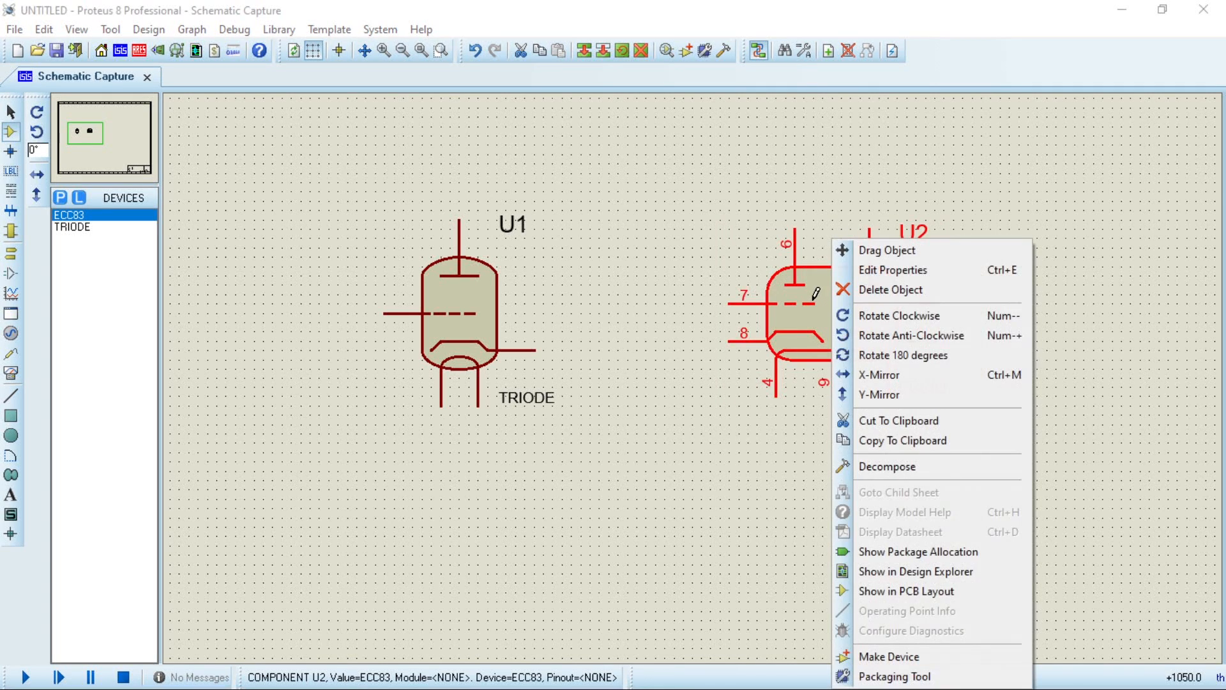
click(913, 270)
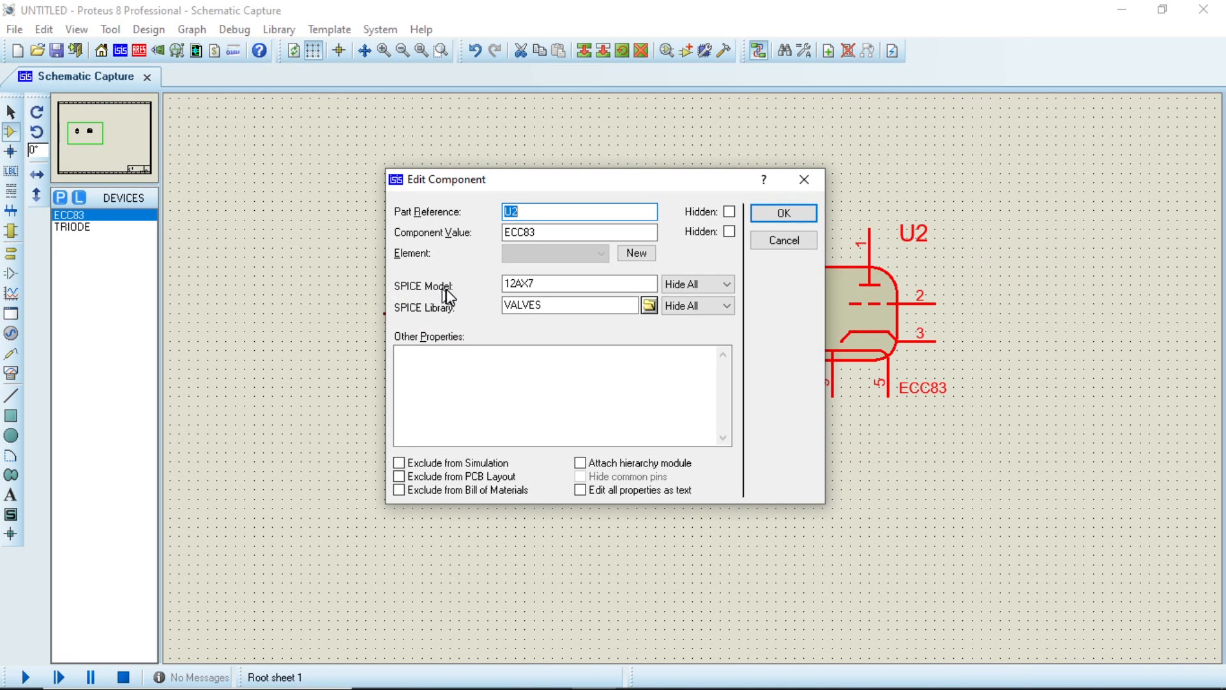
drag(588, 189, 862, 418)
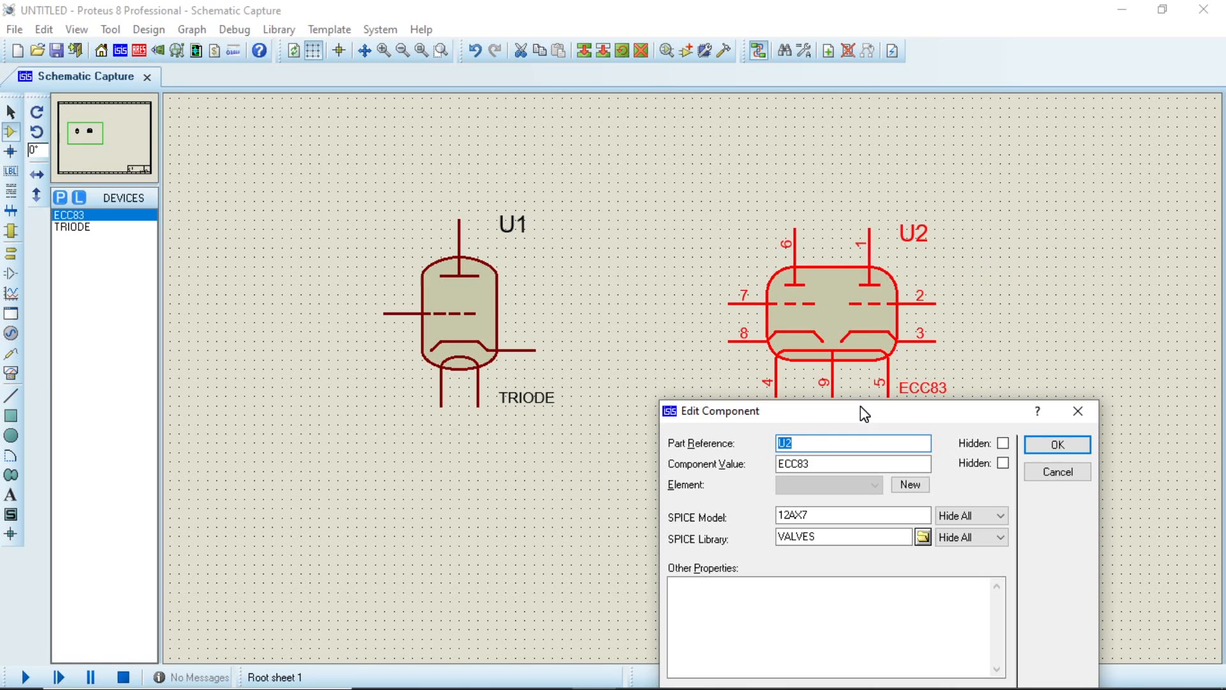
drag(860, 406, 465, 173)
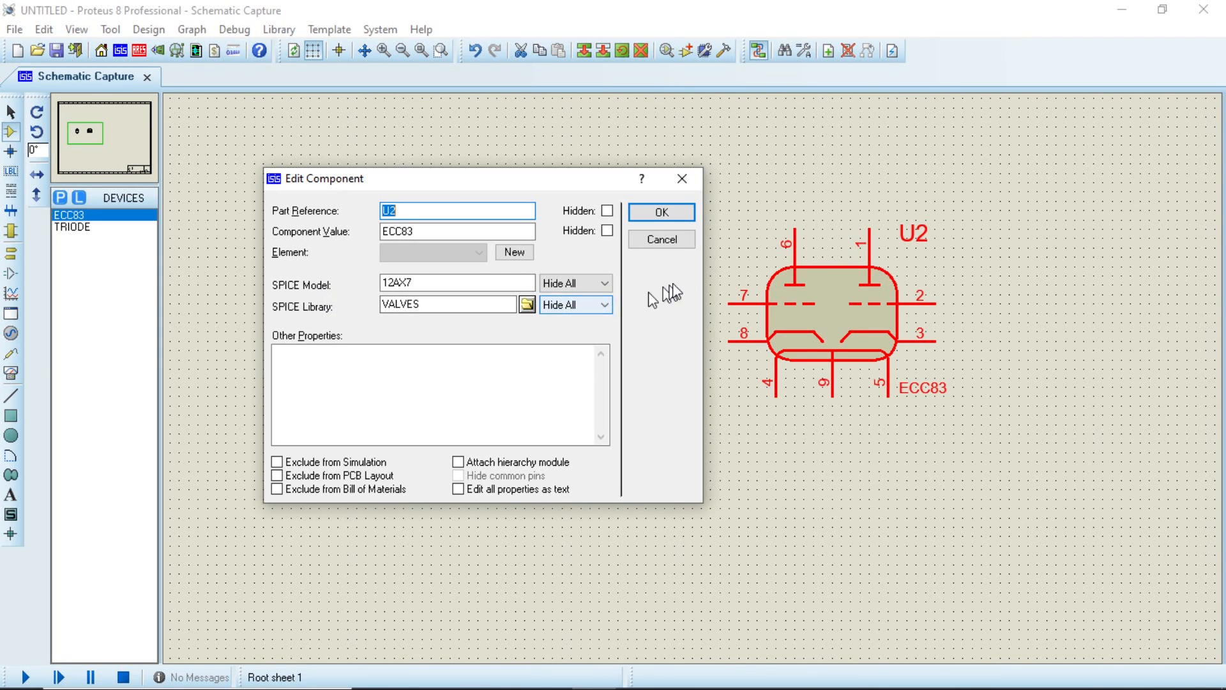
click(660, 242)
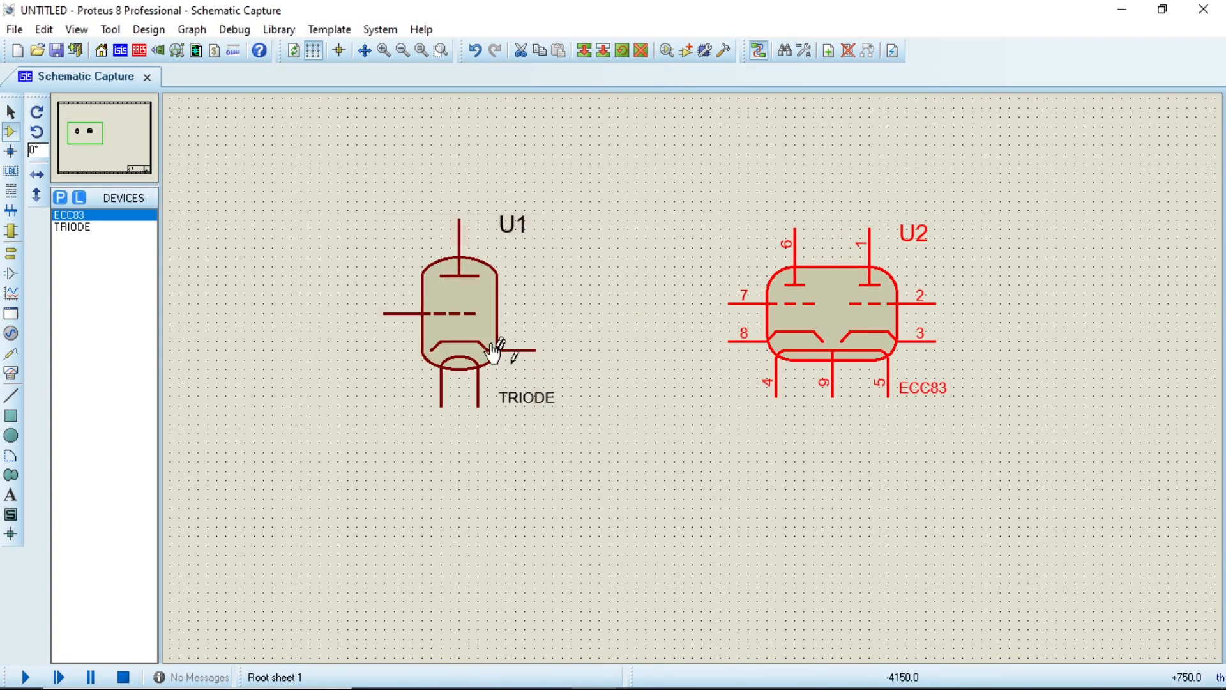
- Examine the generic triode's component properties for a simulation model and leave them without saving
right_click(461, 321)
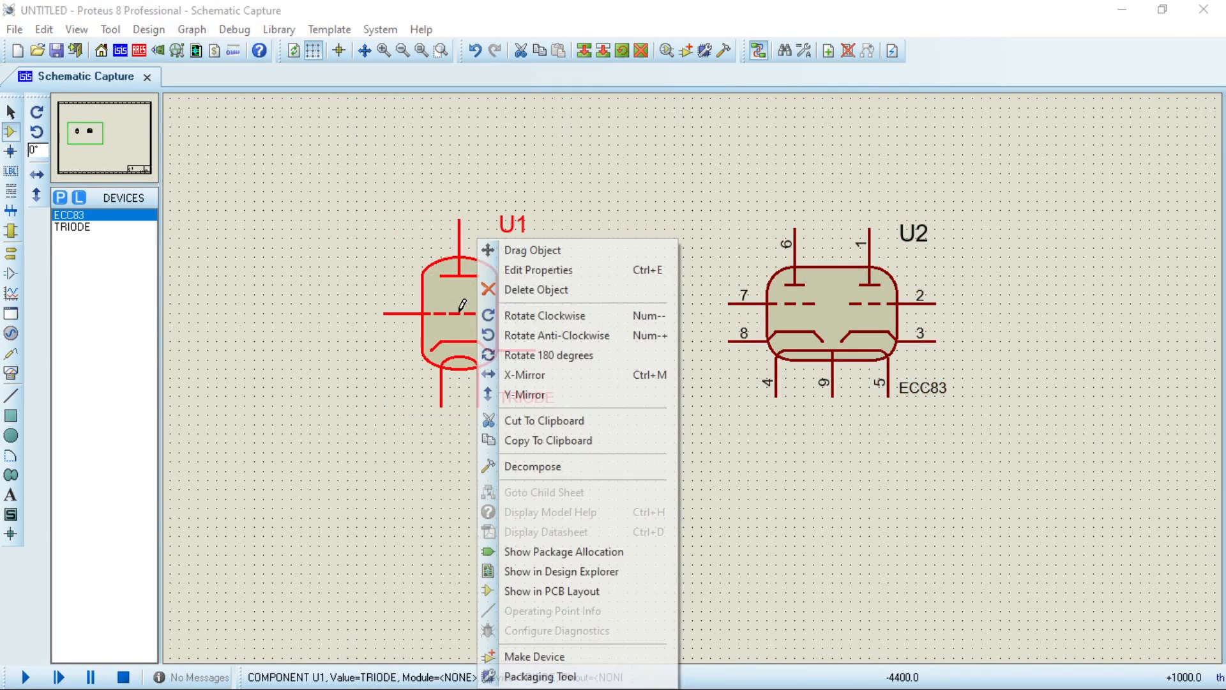
click(578, 278)
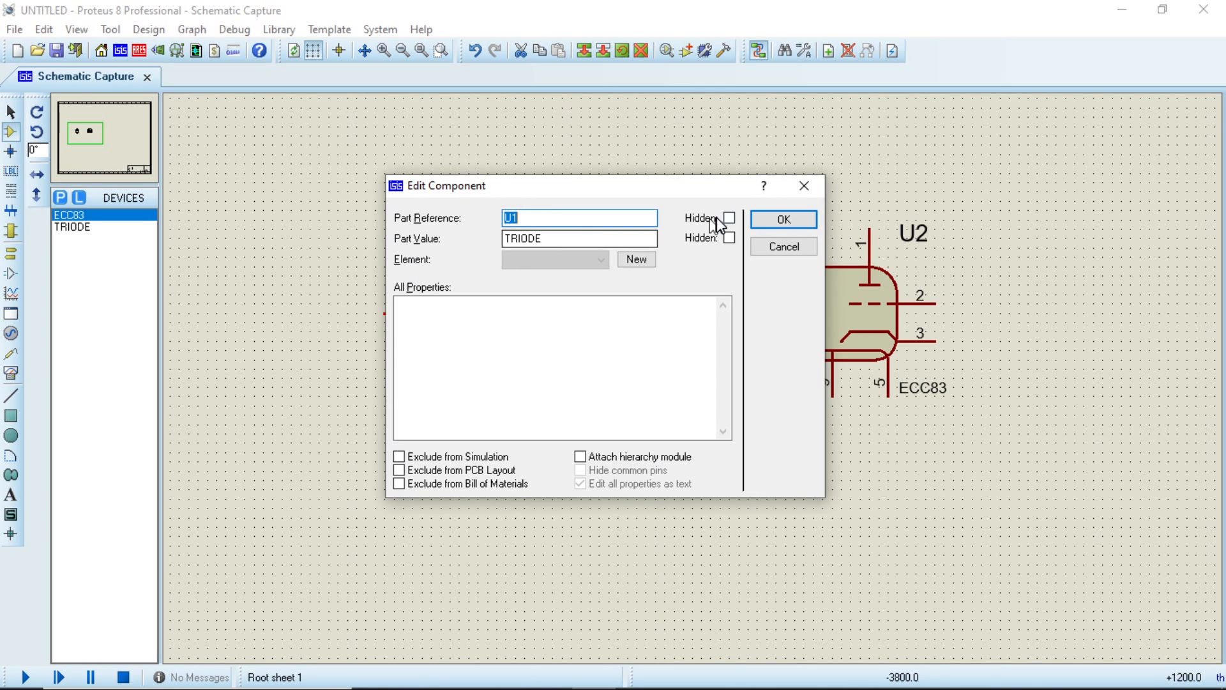
click(768, 249)
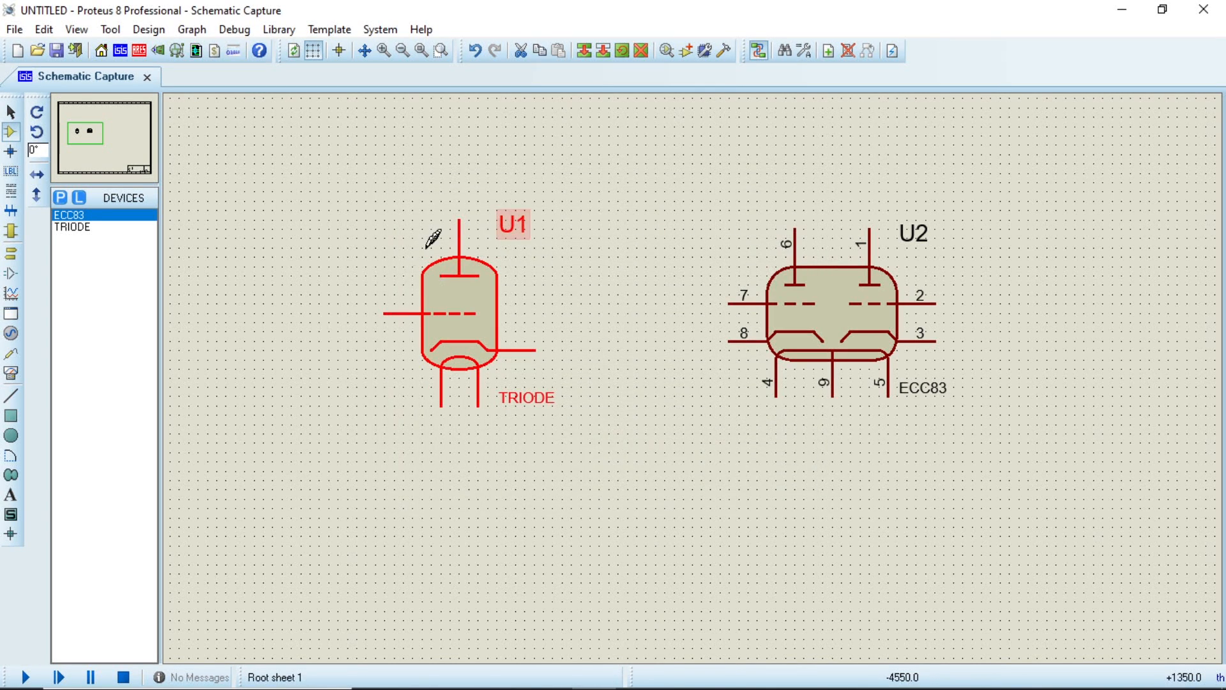
- Test-run the simulation with both valves, dismiss its message log and delete the generic triode from the sheet
click(22, 677)
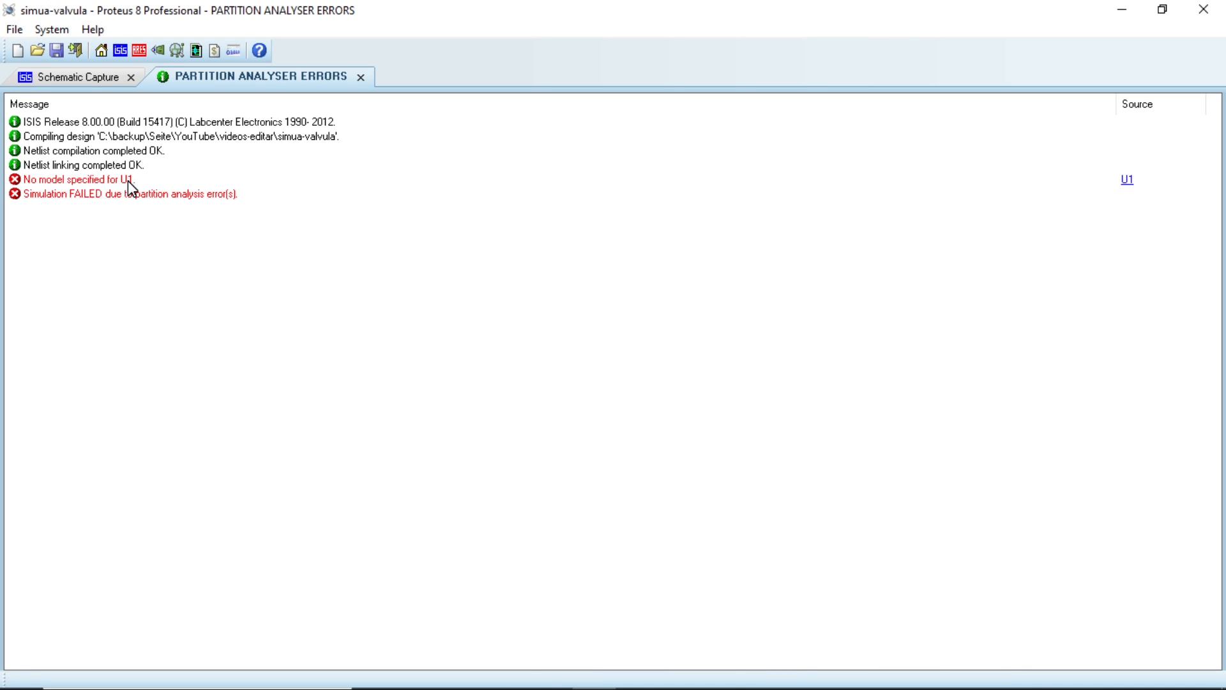
click(361, 77)
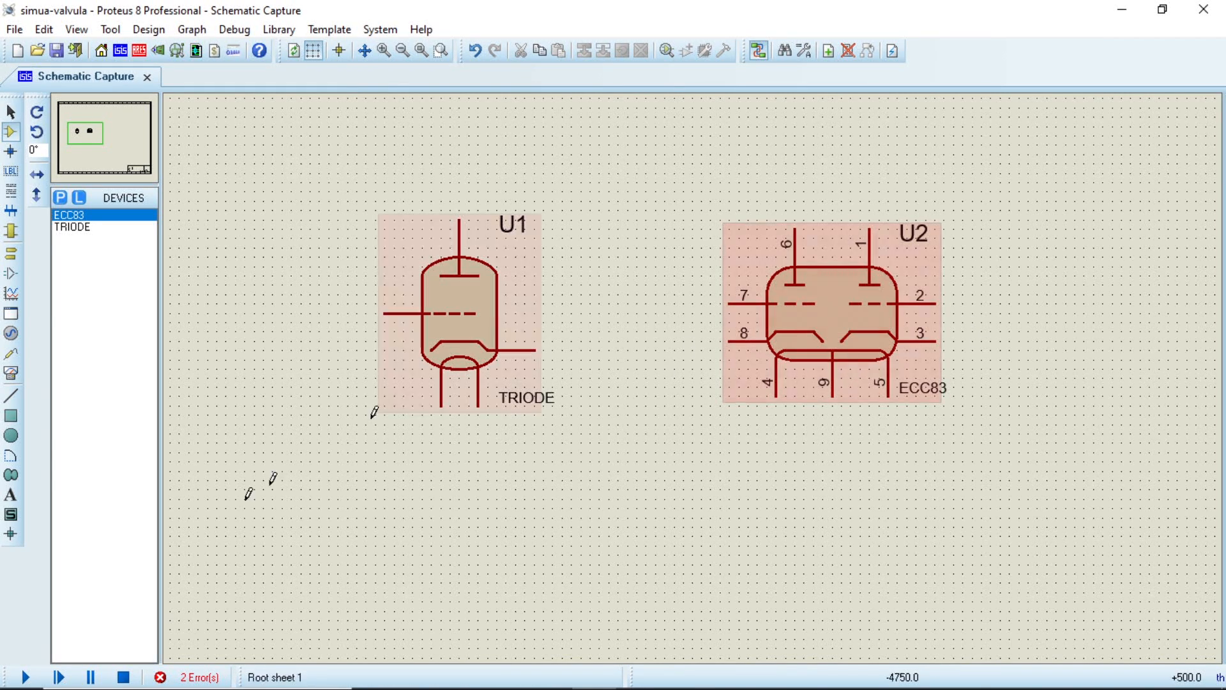
click(462, 343)
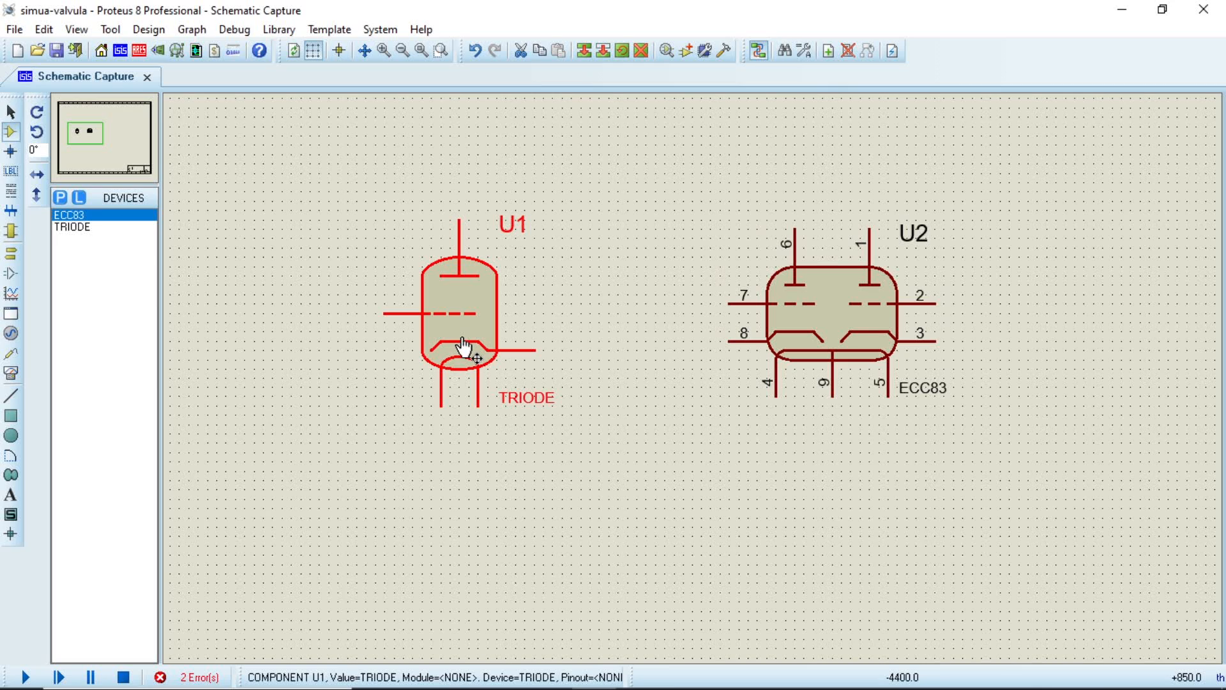
key(Delete)
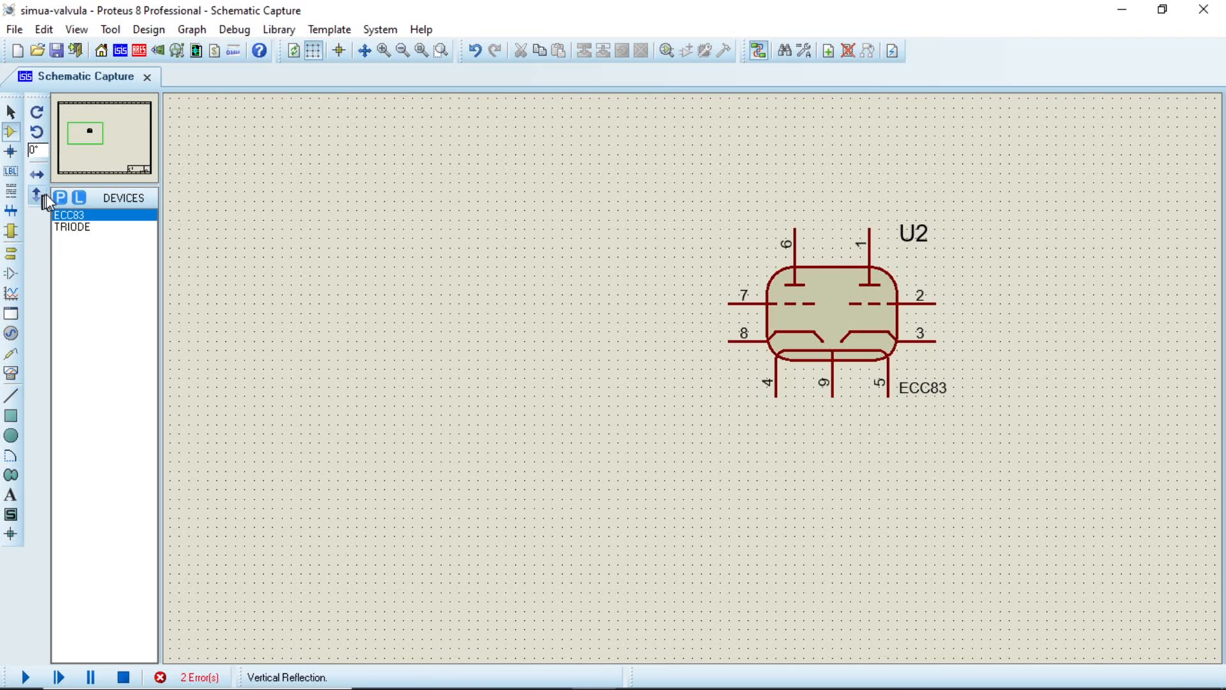
- Move the ECC83 dual triode toward the middle of the schematic sheet
click(821, 356)
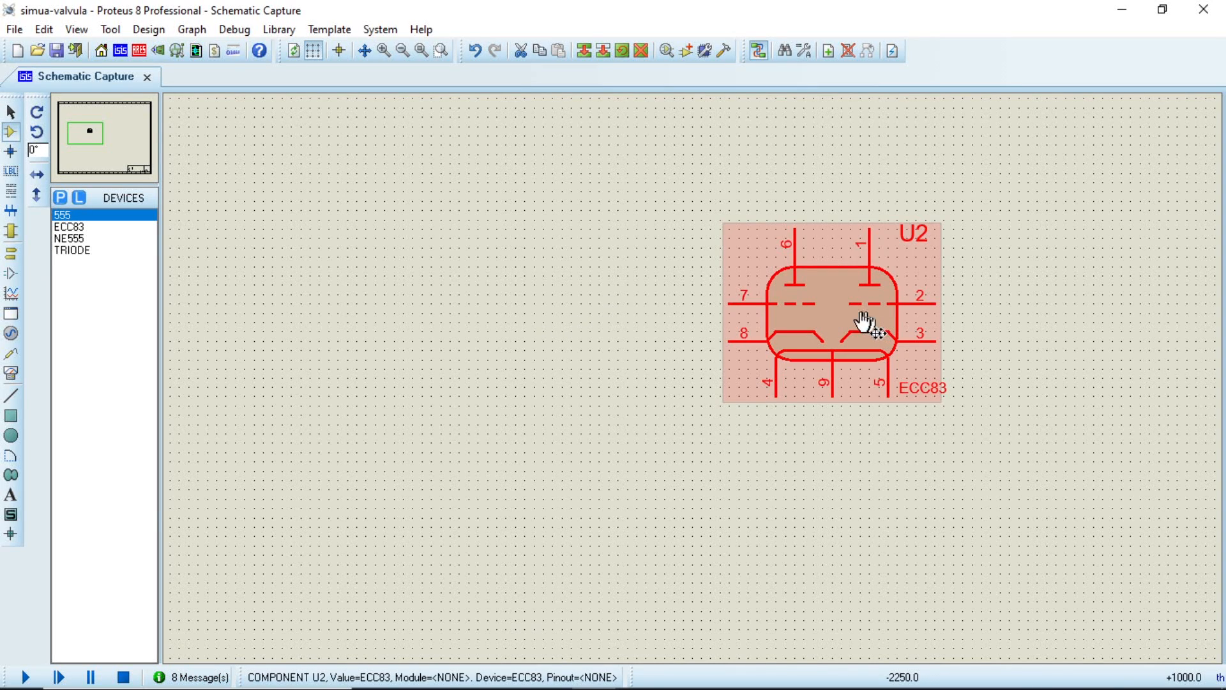
key(ctrl+c)
key(ctrl+v)
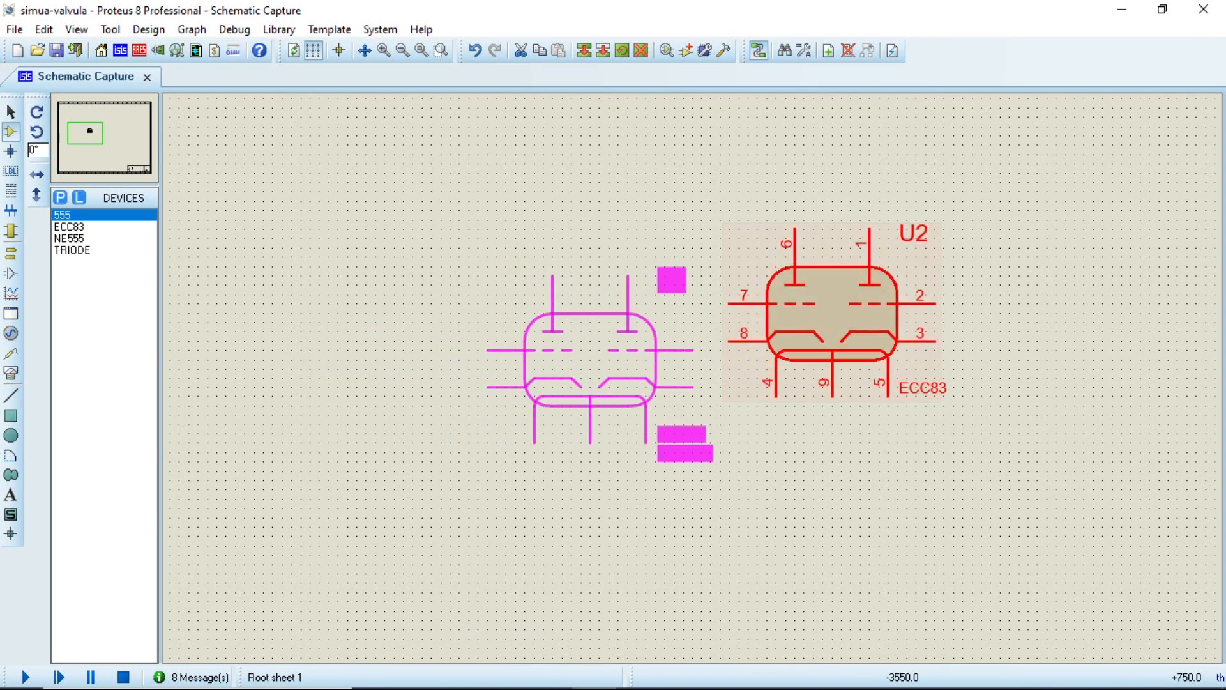
click(629, 348)
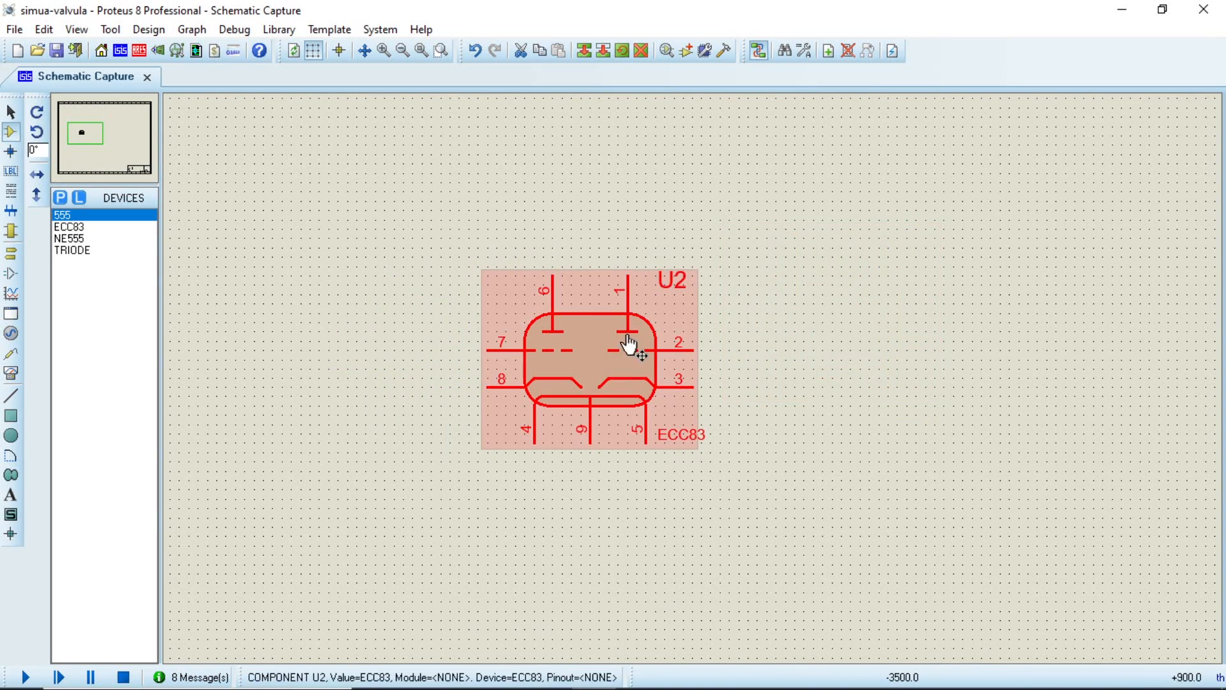
- Remove the unused 555 and NE555 parts from the project's device list
right_click(63, 219)
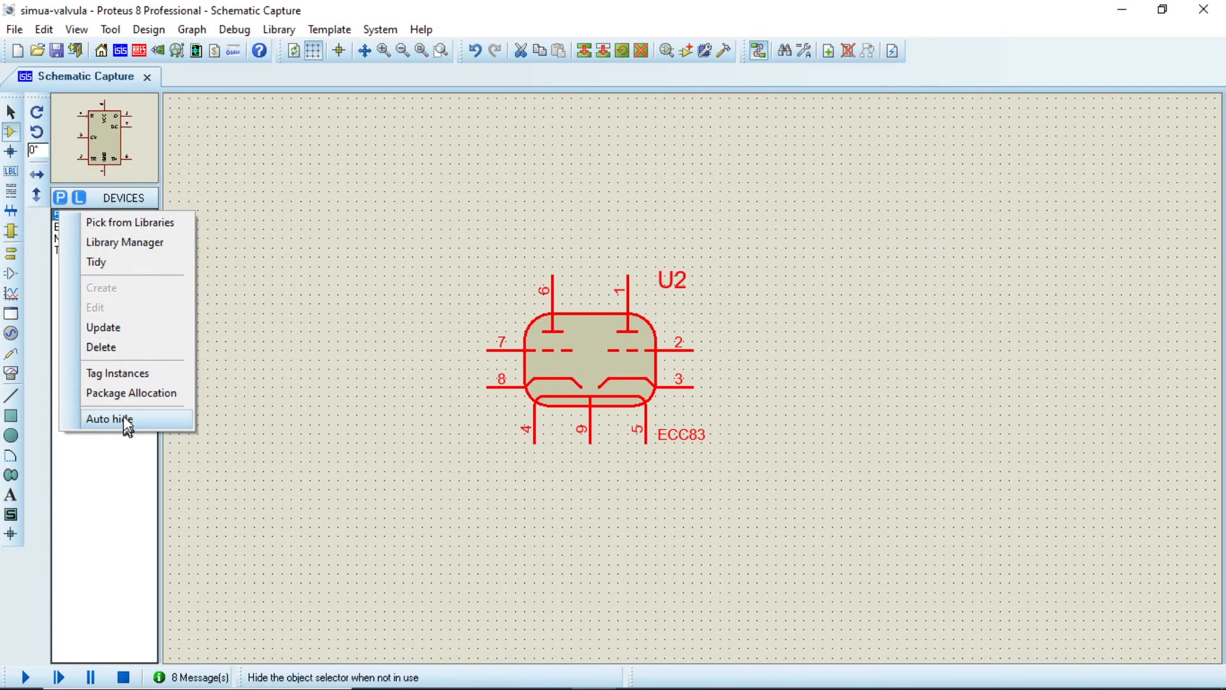
click(120, 350)
right_click(88, 230)
click(154, 365)
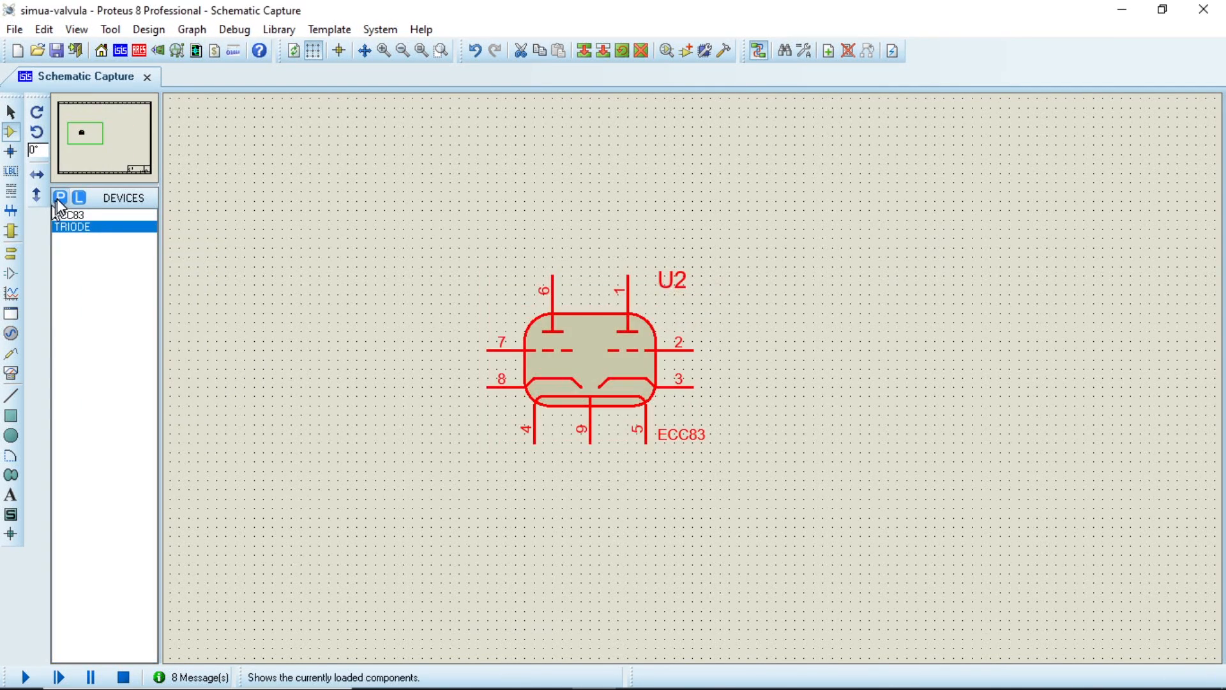
- Examine the previews and simulator models of the 5V4GA, EF86, GZ34, EL84 and EL34 valves in the device library
click(57, 198)
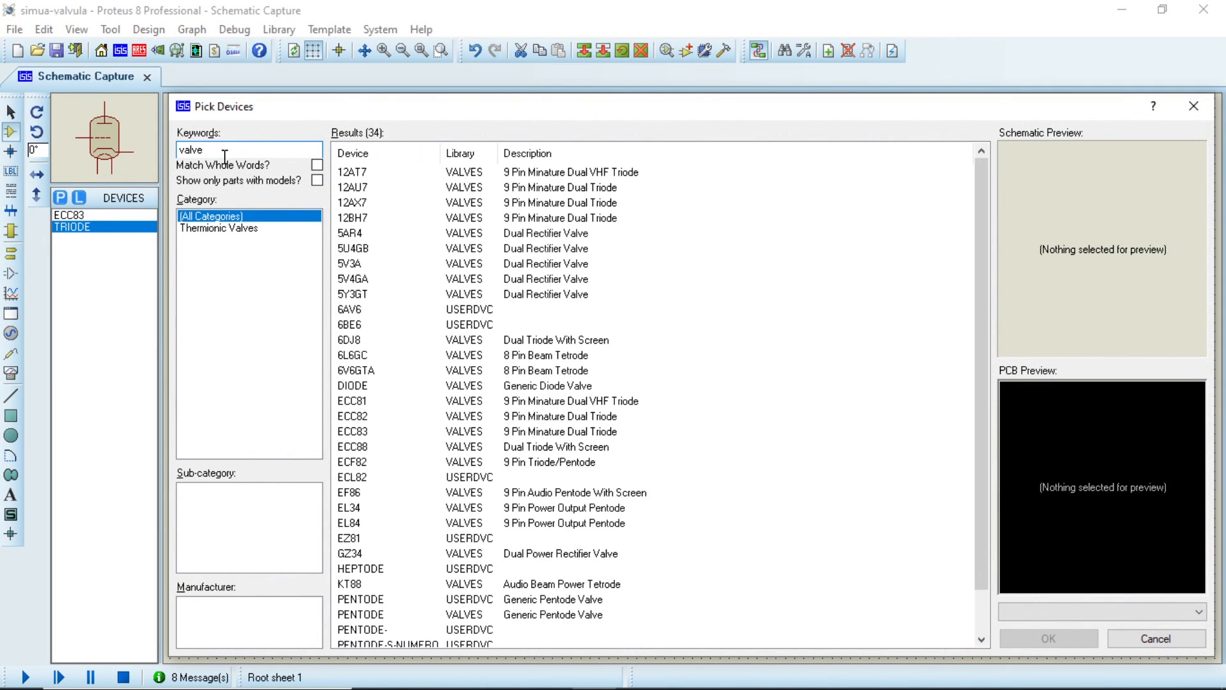
click(353, 279)
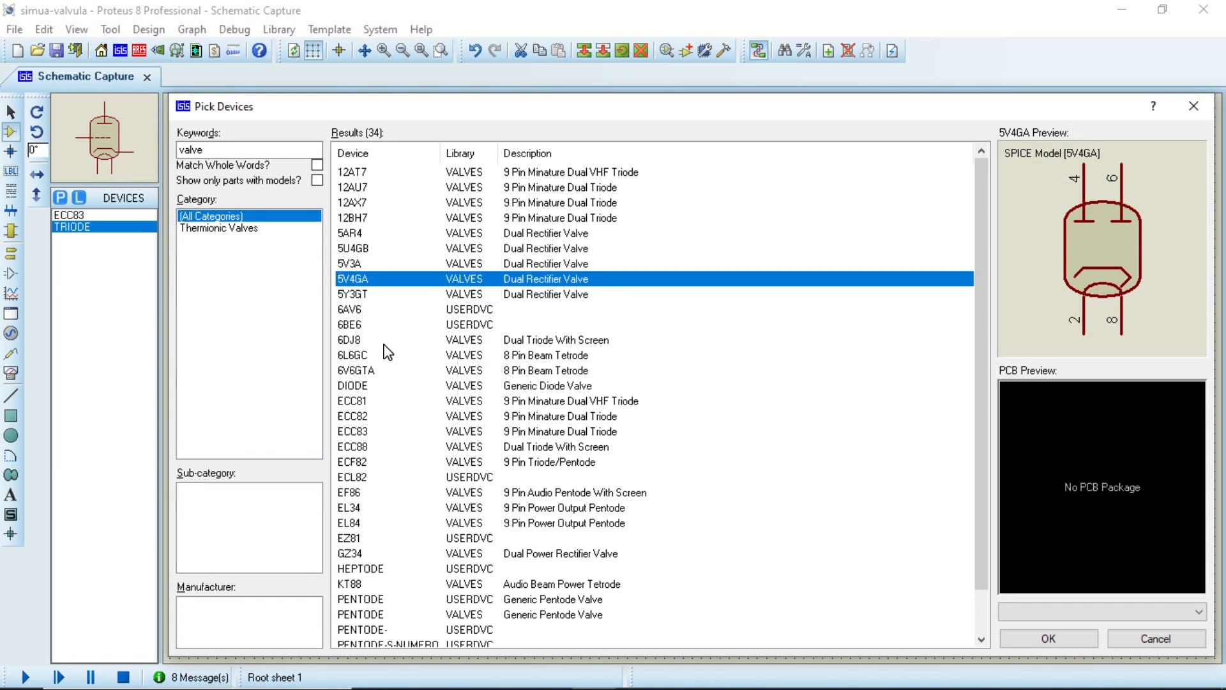
scroll(384, 350, down, 1)
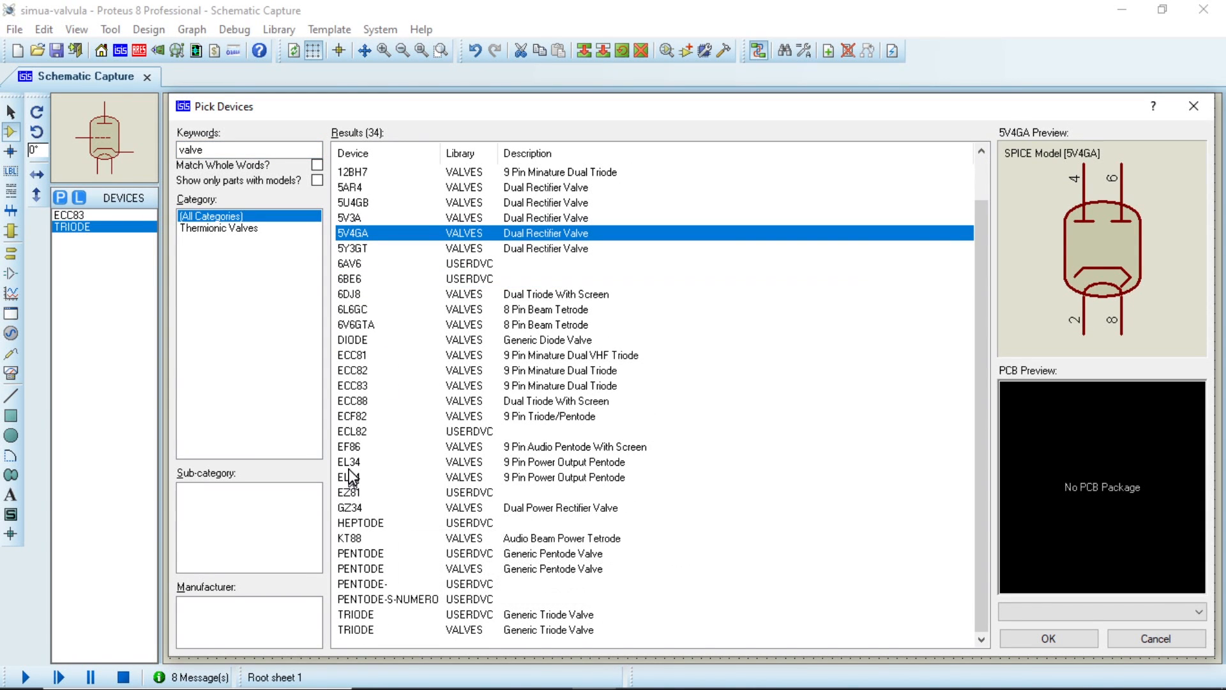
click(354, 447)
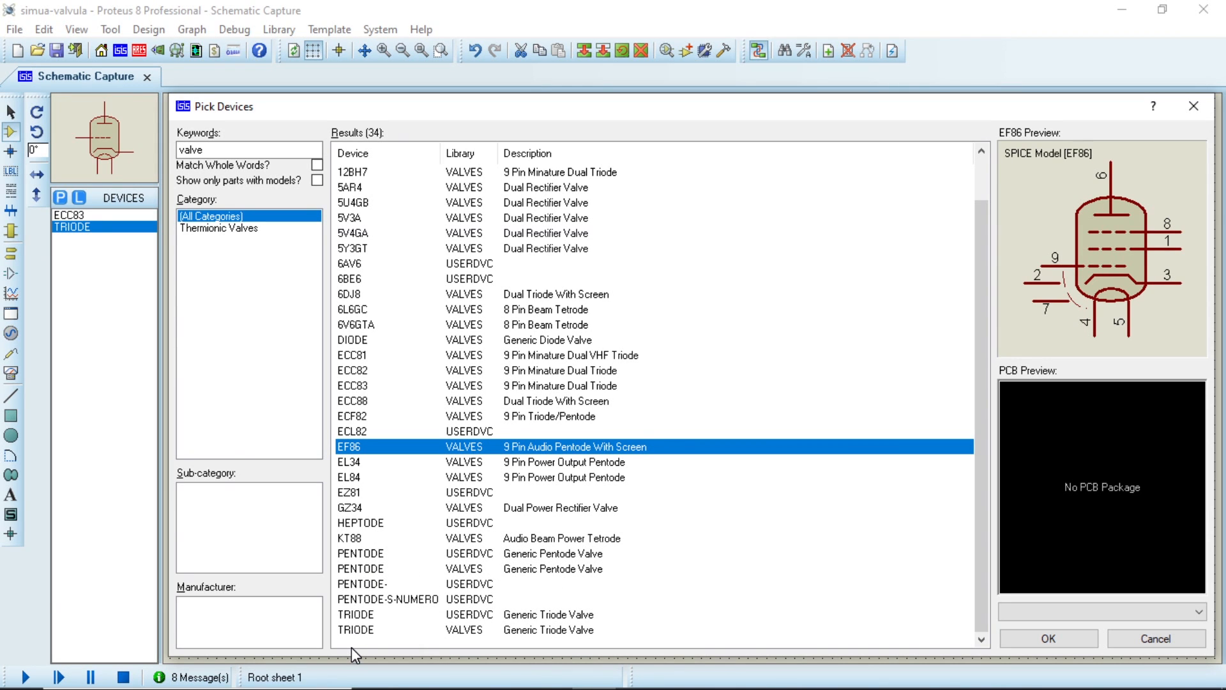
click(351, 508)
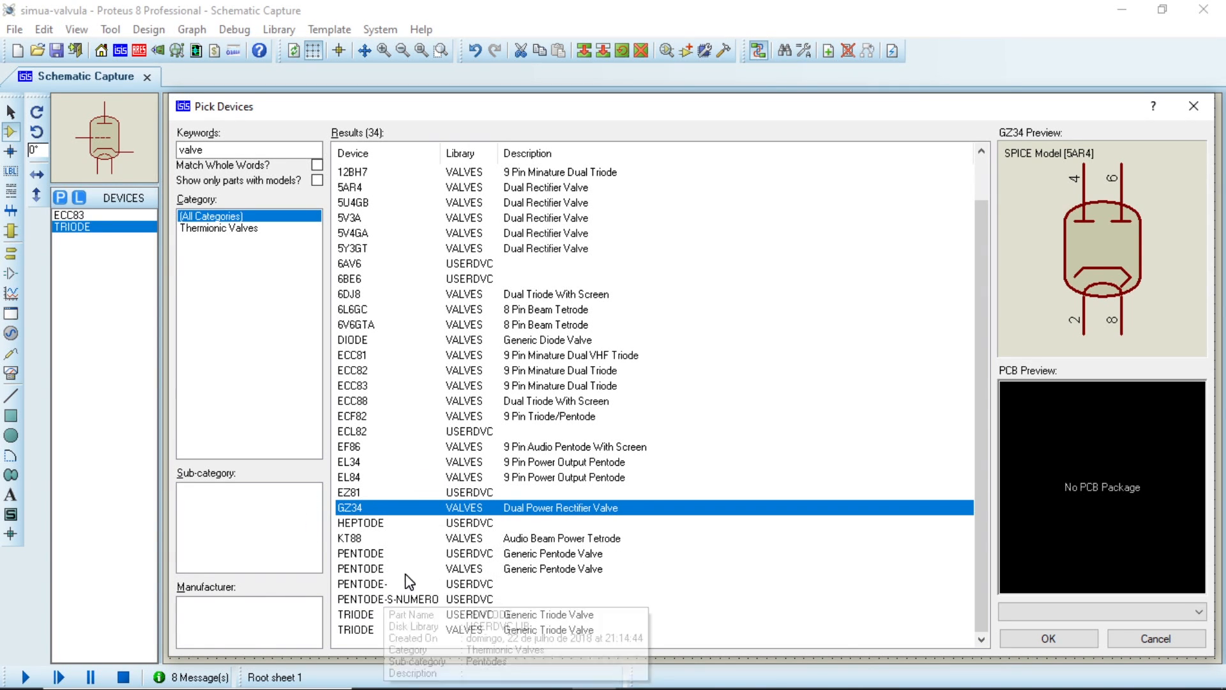
click(349, 448)
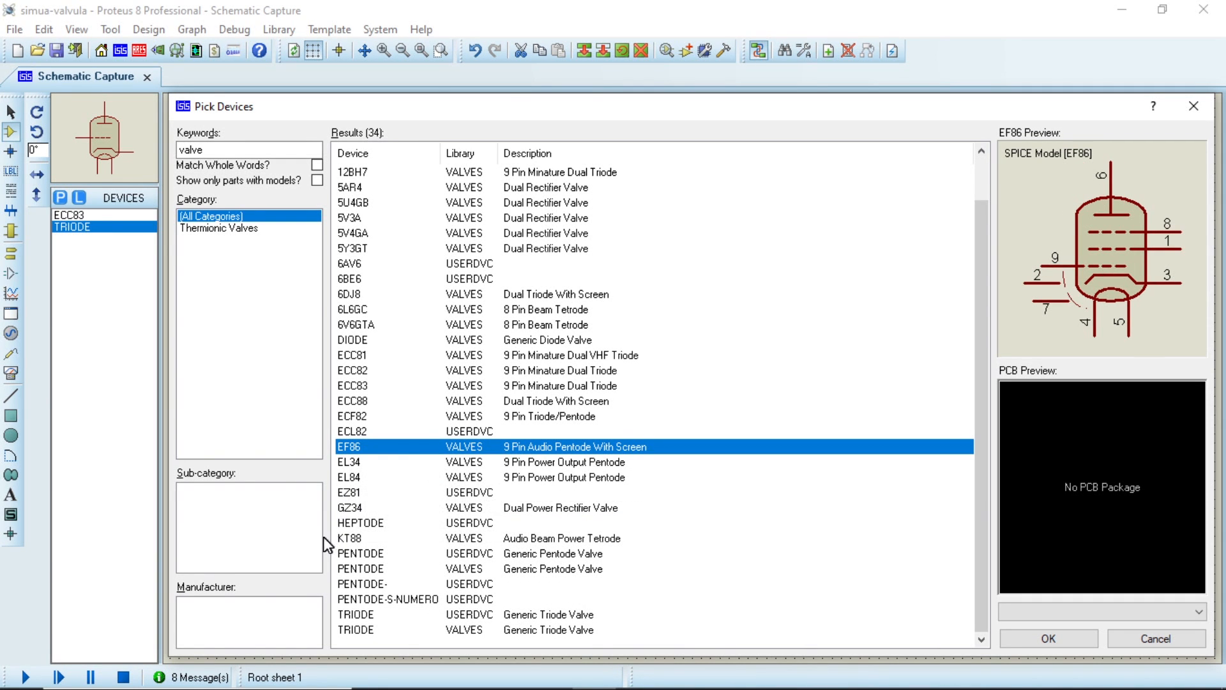
click(351, 477)
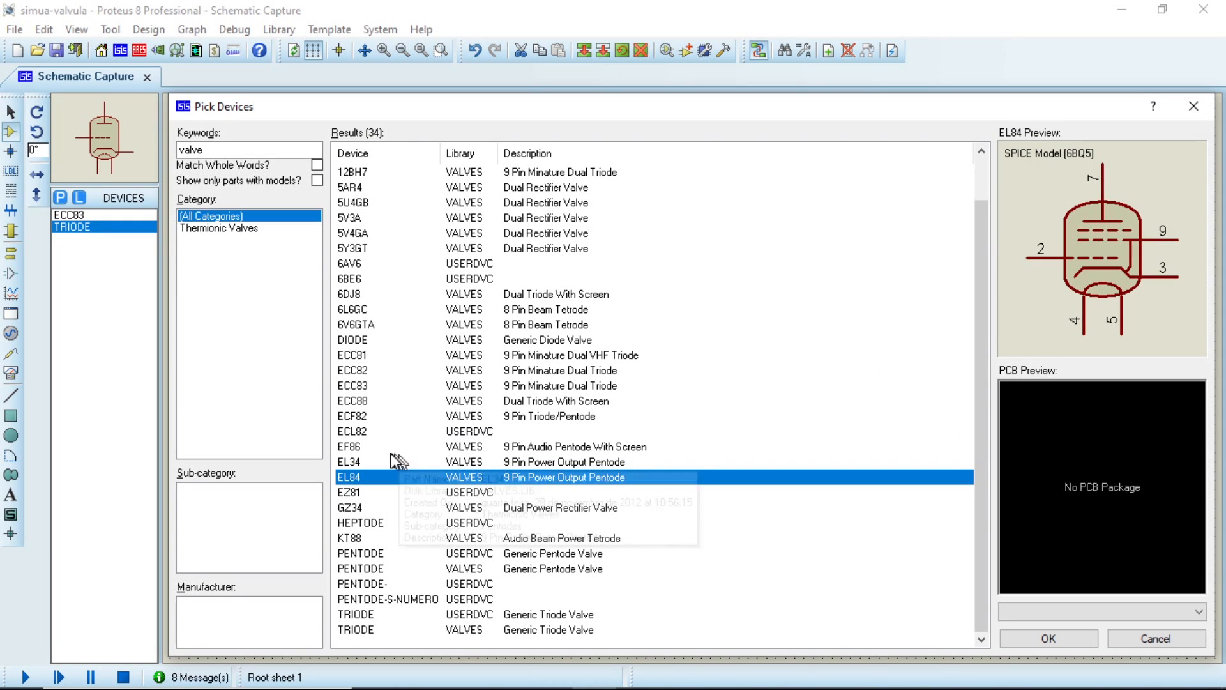
click(365, 463)
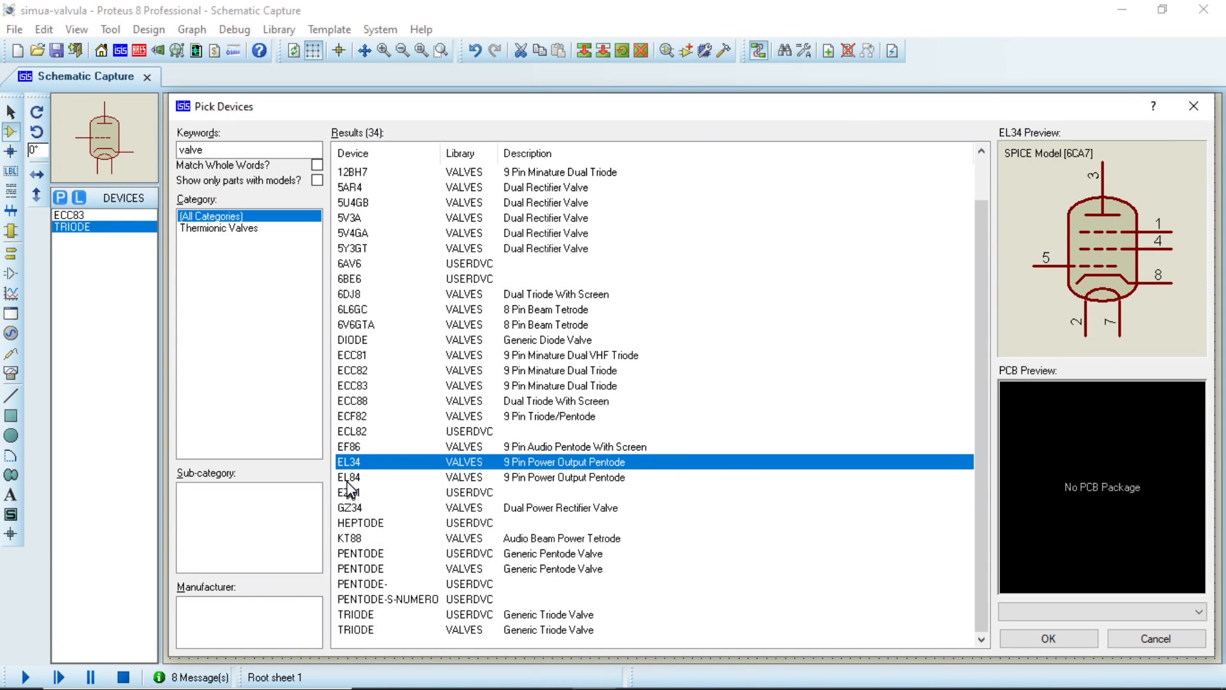
- Pick the EL84 pentode from the VALVES library and place it beside the ECC83 on the schematic
click(350, 479)
click(1064, 640)
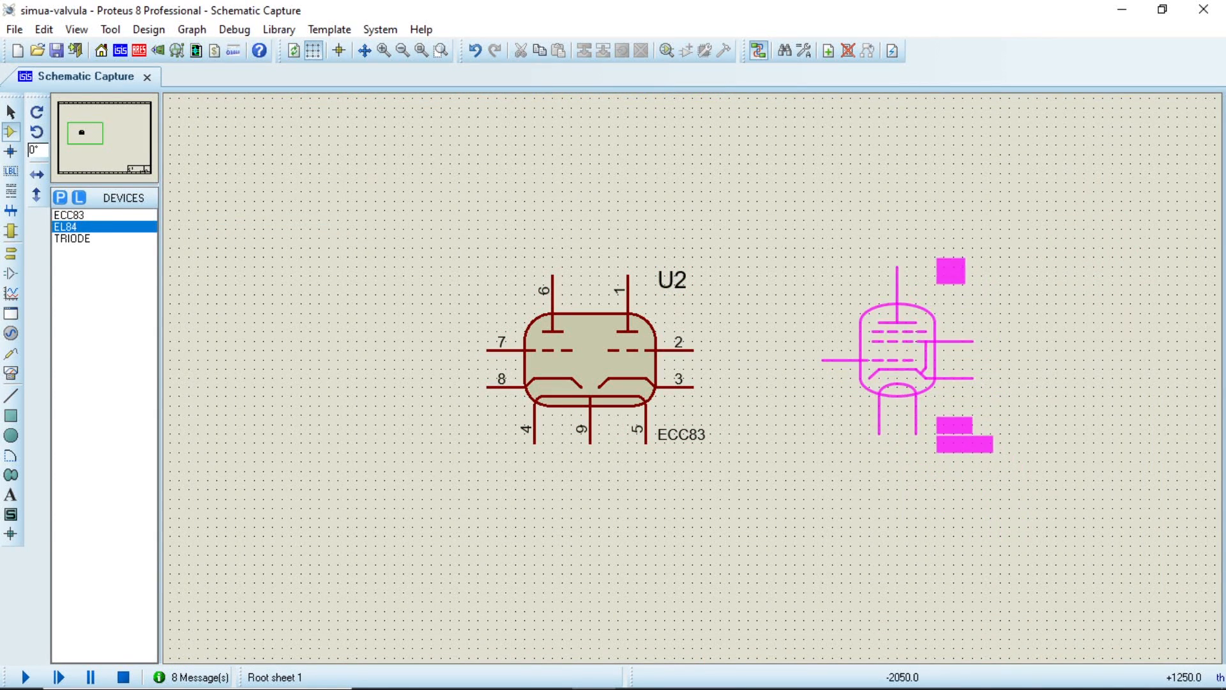
click(897, 358)
- Run and stop the simulation with the ECC83 and EL84 placed, and delete the EL84 from the sheet
click(25, 676)
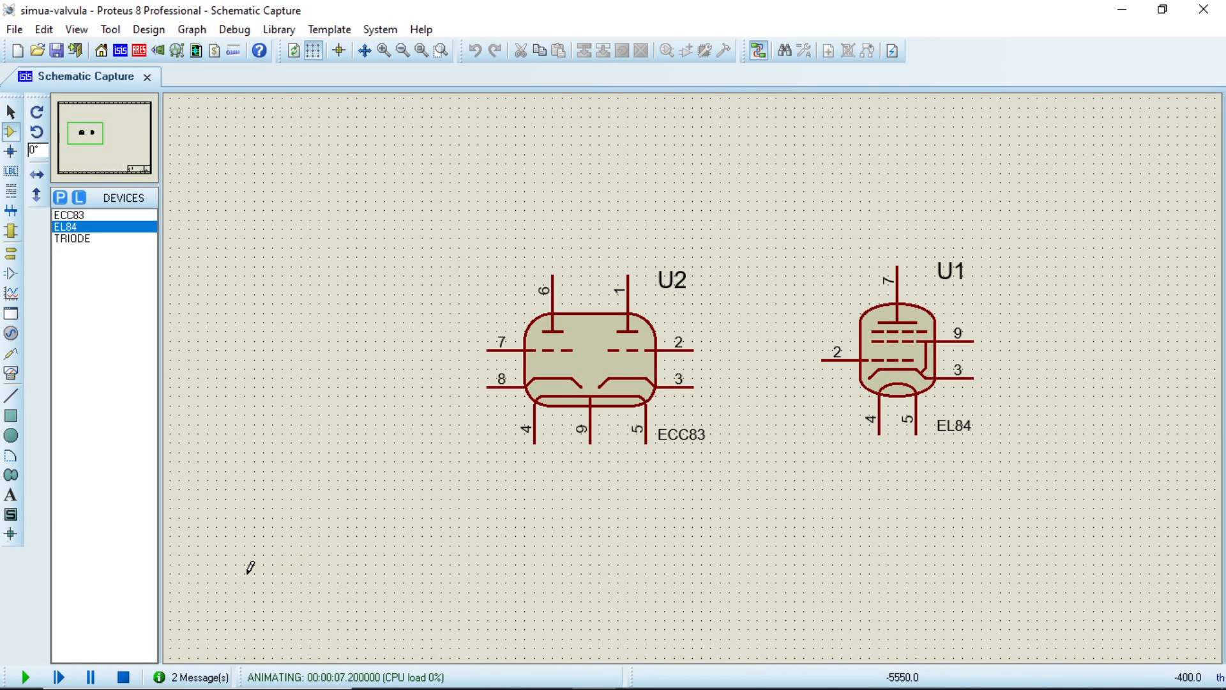
click(123, 676)
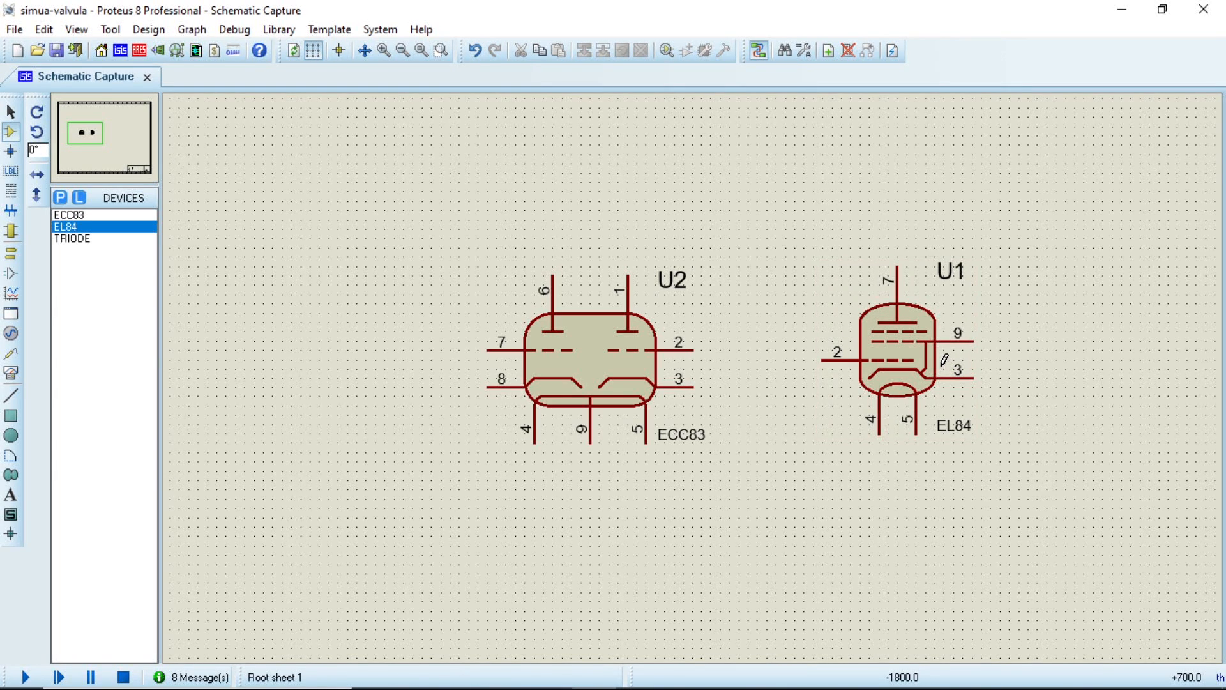
click(884, 369)
key(Delete)
- Shift the ECC83 dual triode slightly right on the sheet and change its part reference to V1
click(488, 363)
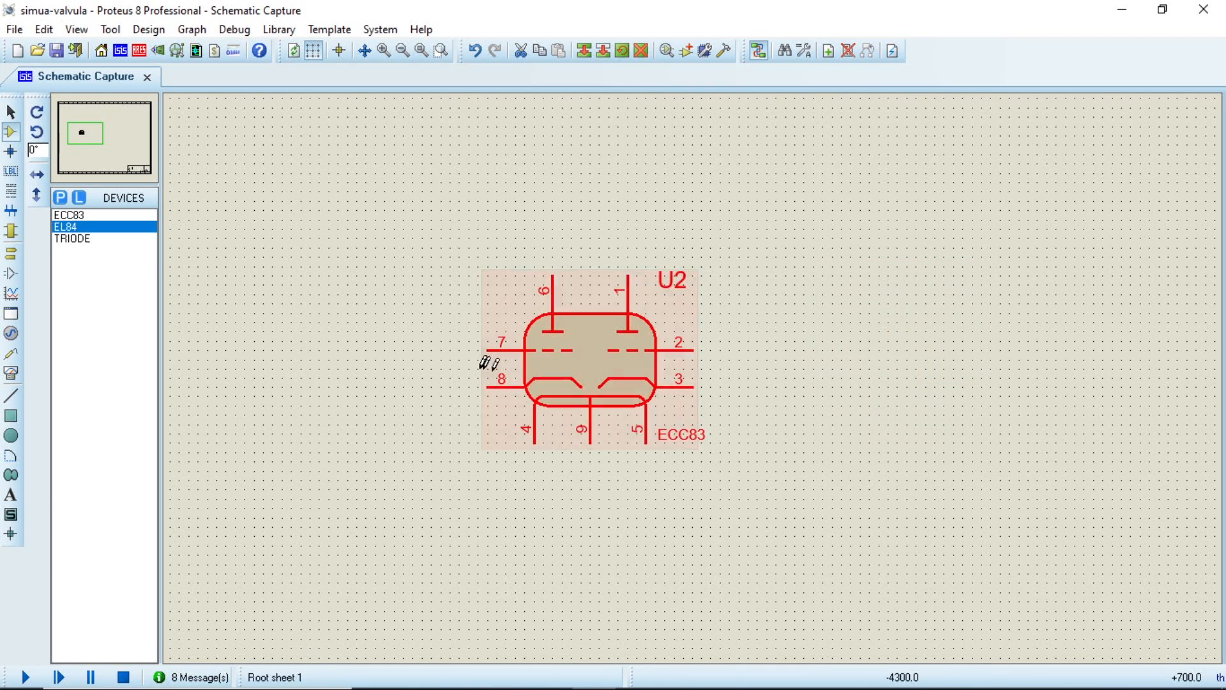
drag(583, 370, 638, 361)
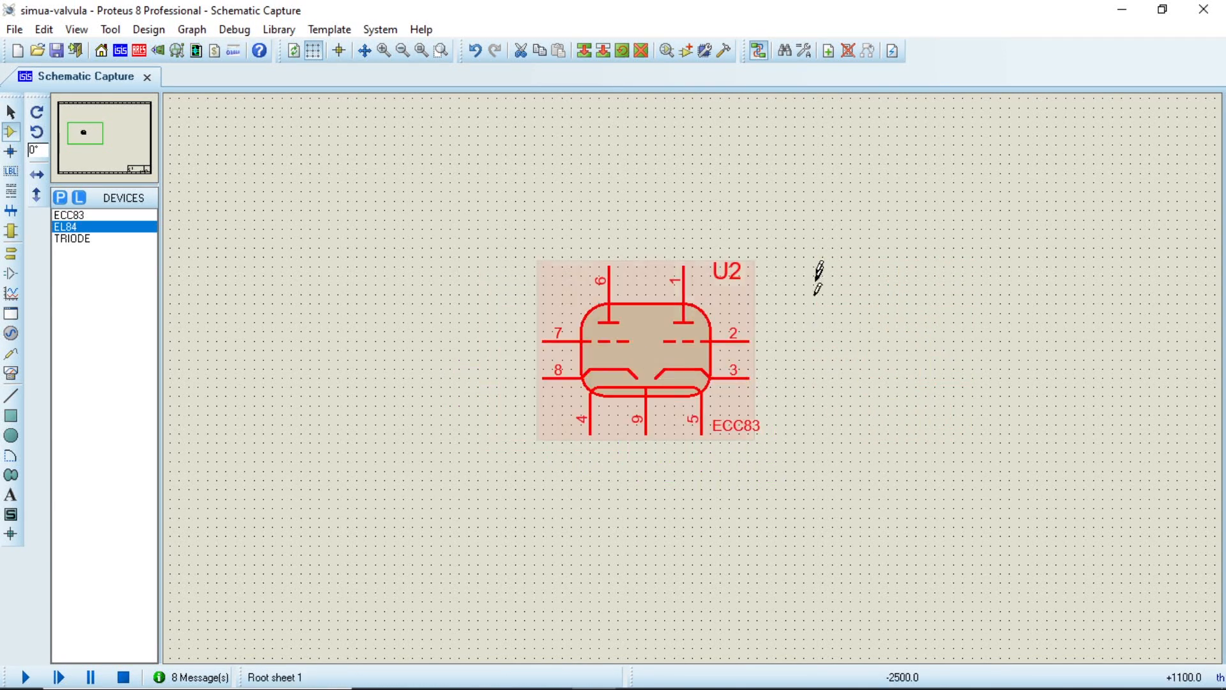
double_click(618, 348)
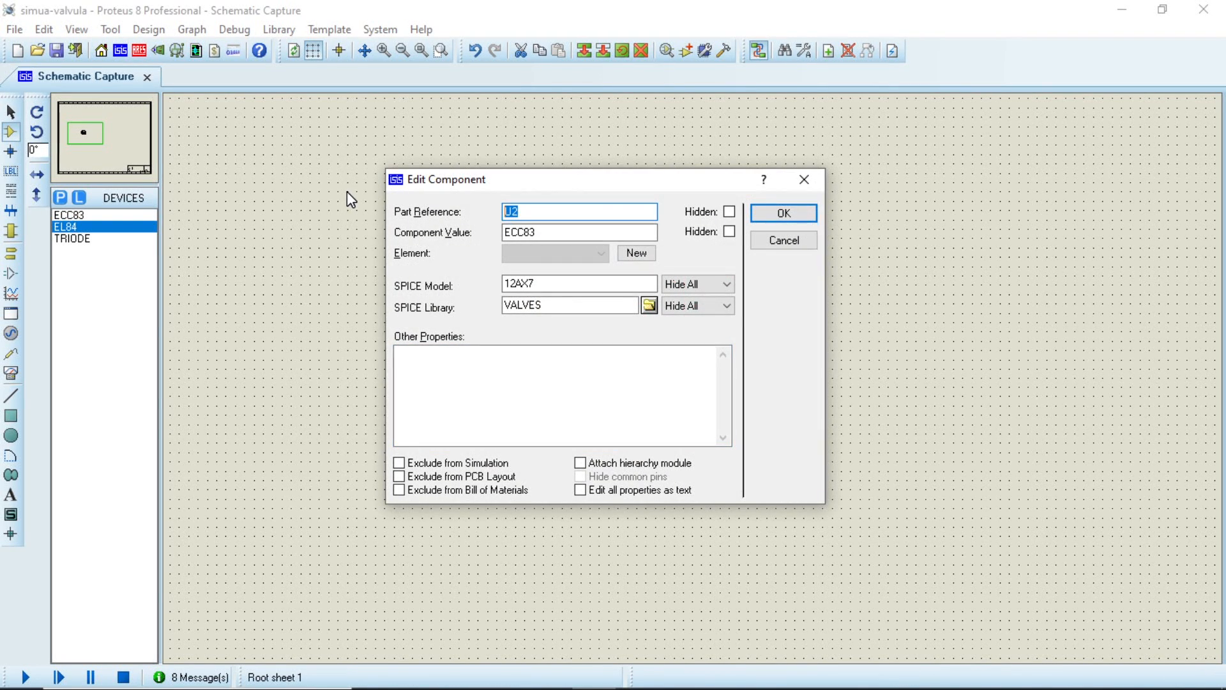
text(V1)
click(766, 214)
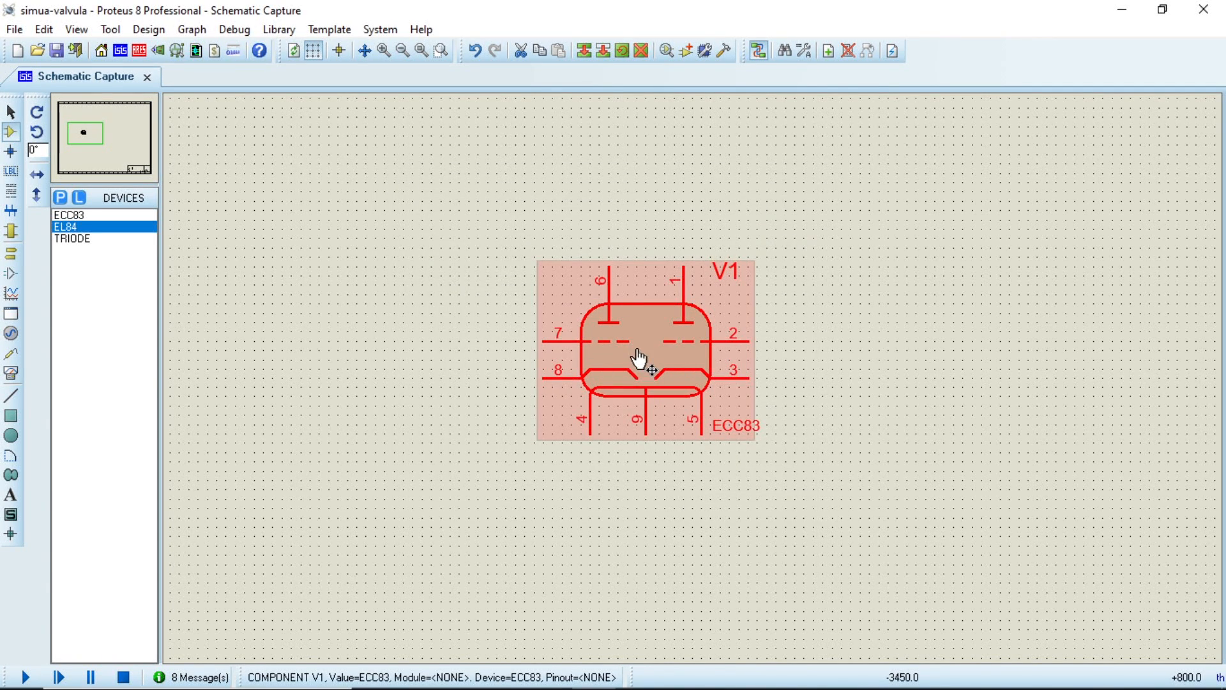
- Check the SPICE model and library in the ECC83's component properties, and consult the A.F. amplifier circuit and table in the browser's ECC83 datasheet
right_click(639, 355)
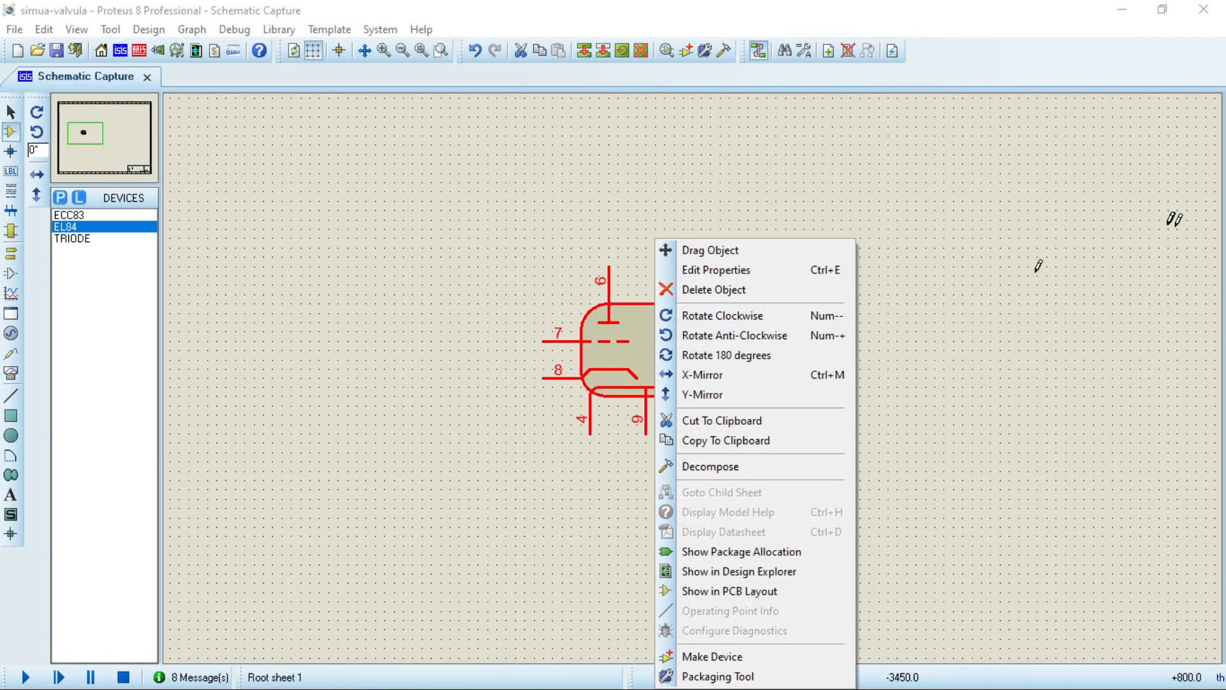
click(1004, 286)
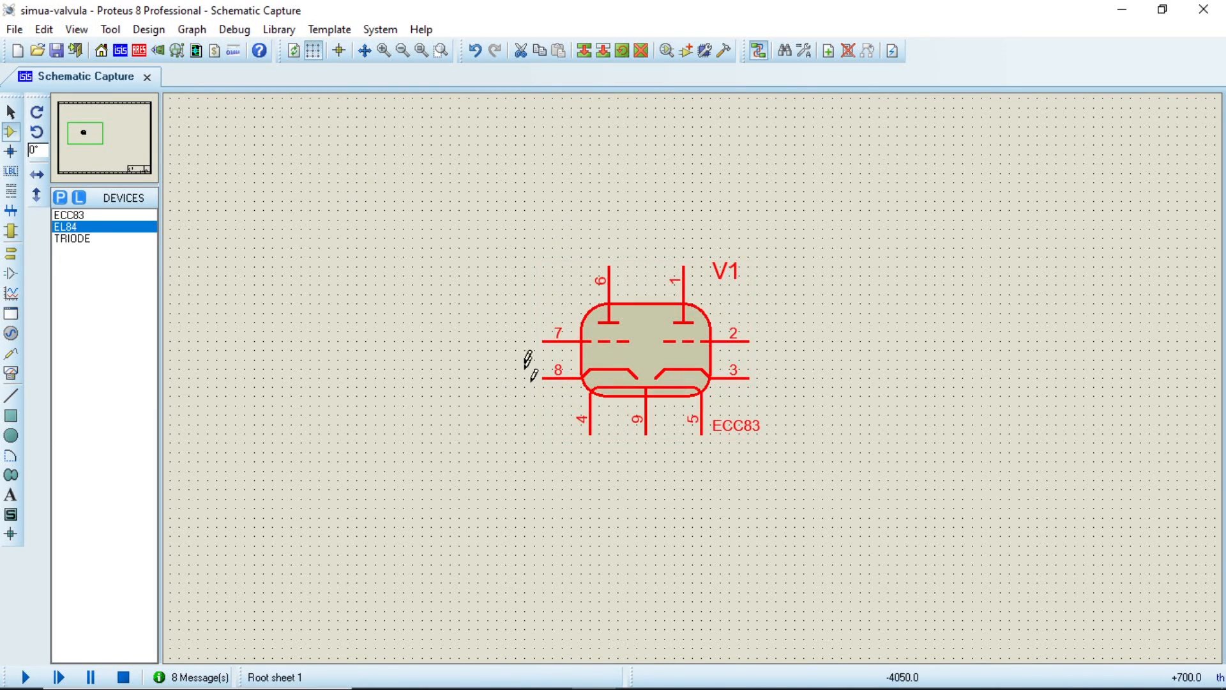
double_click(646, 335)
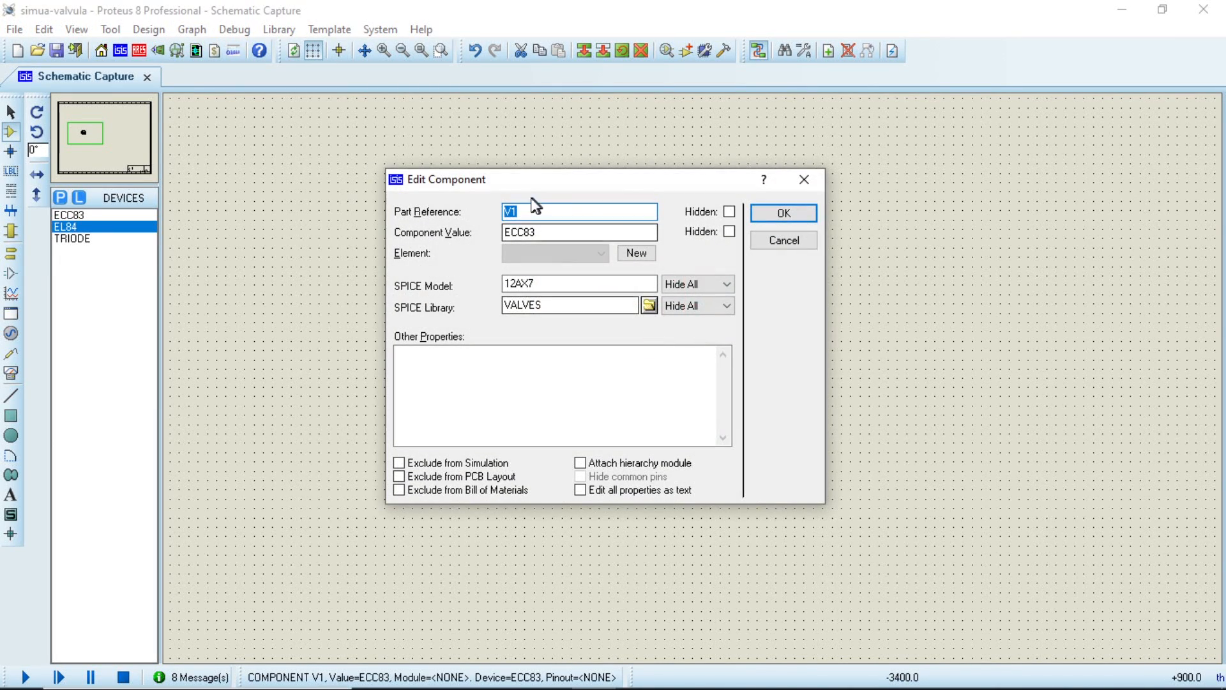
click(787, 240)
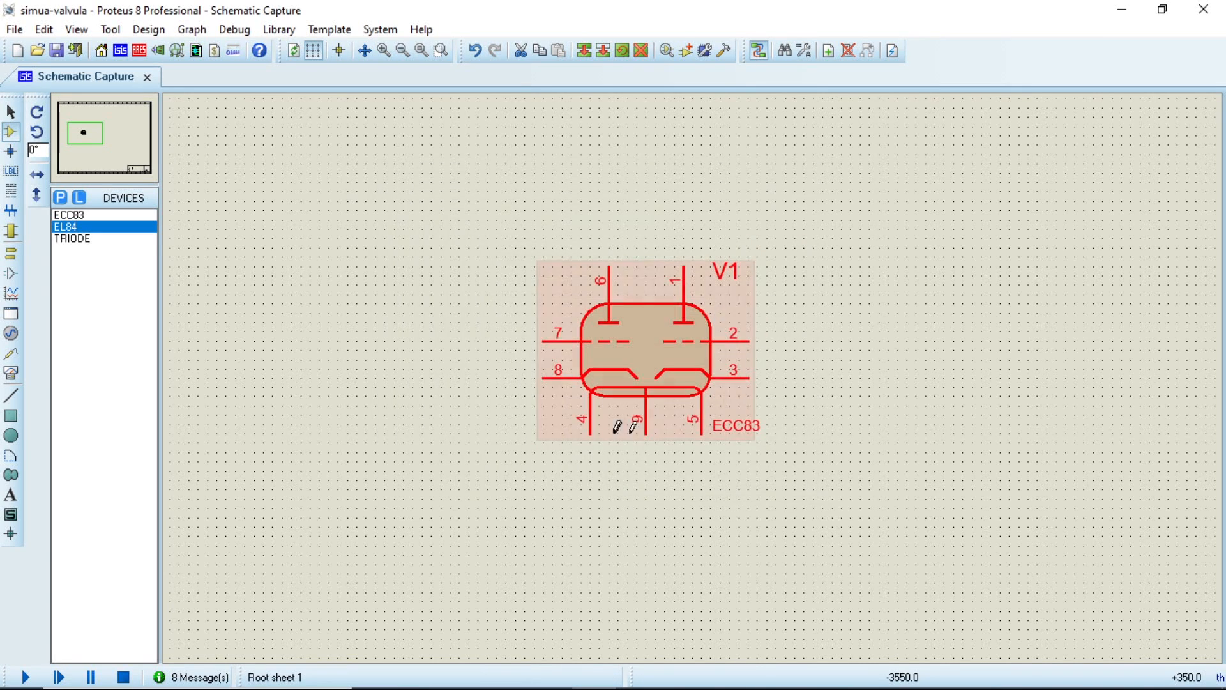
mouse_move(646, 348)
mouse_down()
mouse_move(628, 375)
mouse_move(646, 348)
mouse_up()
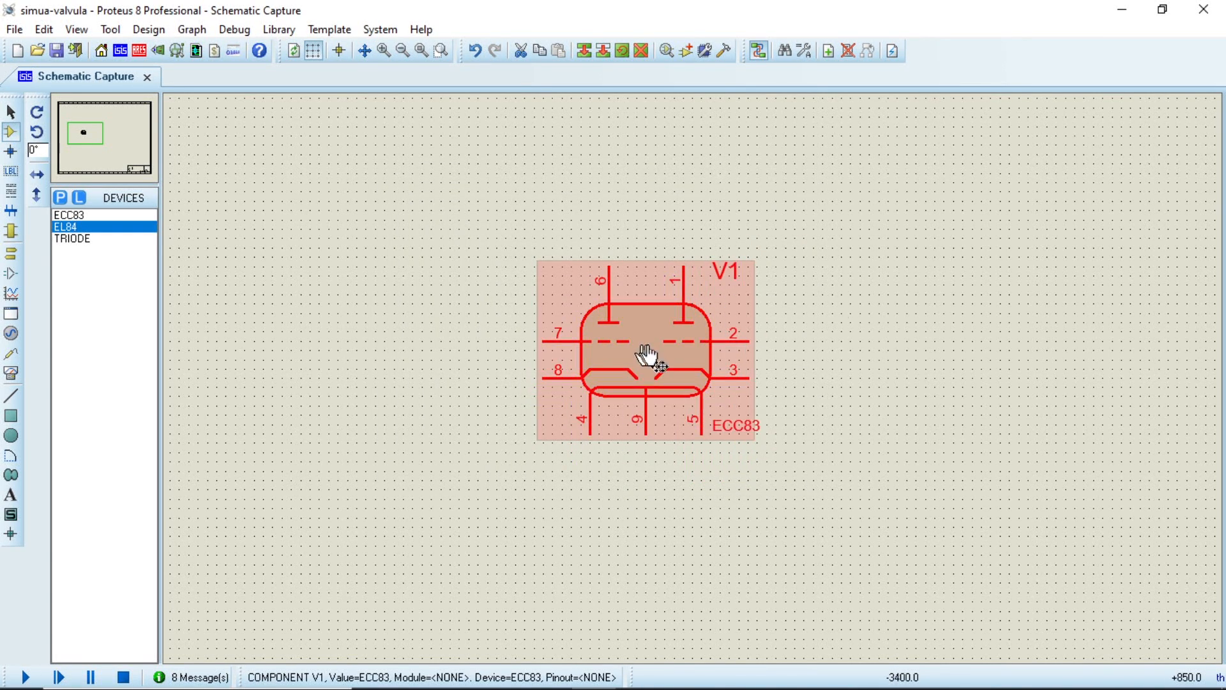
click(1005, 295)
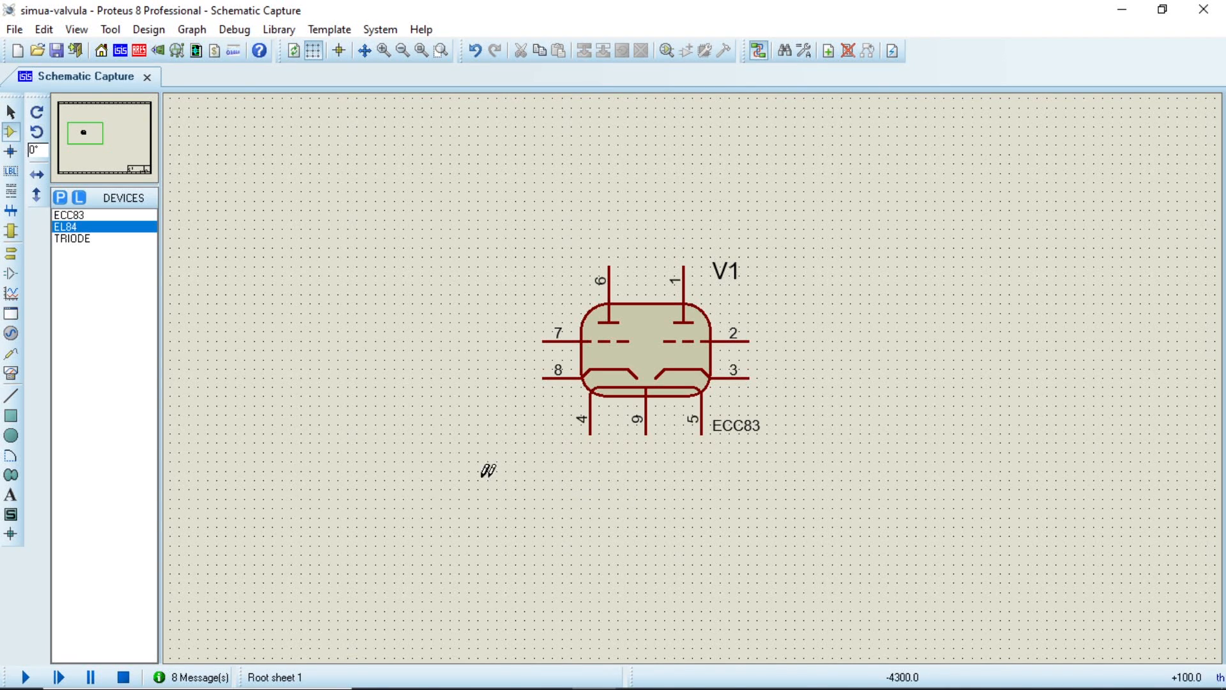
key(alt+Tab)
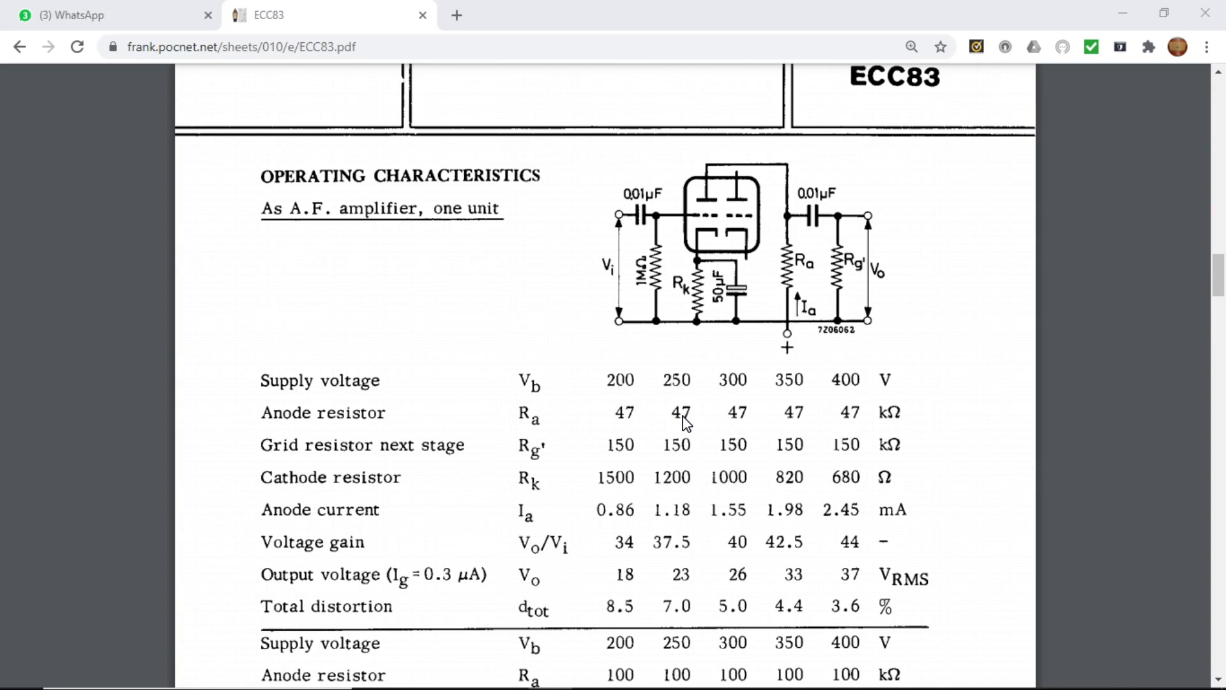
click(1122, 13)
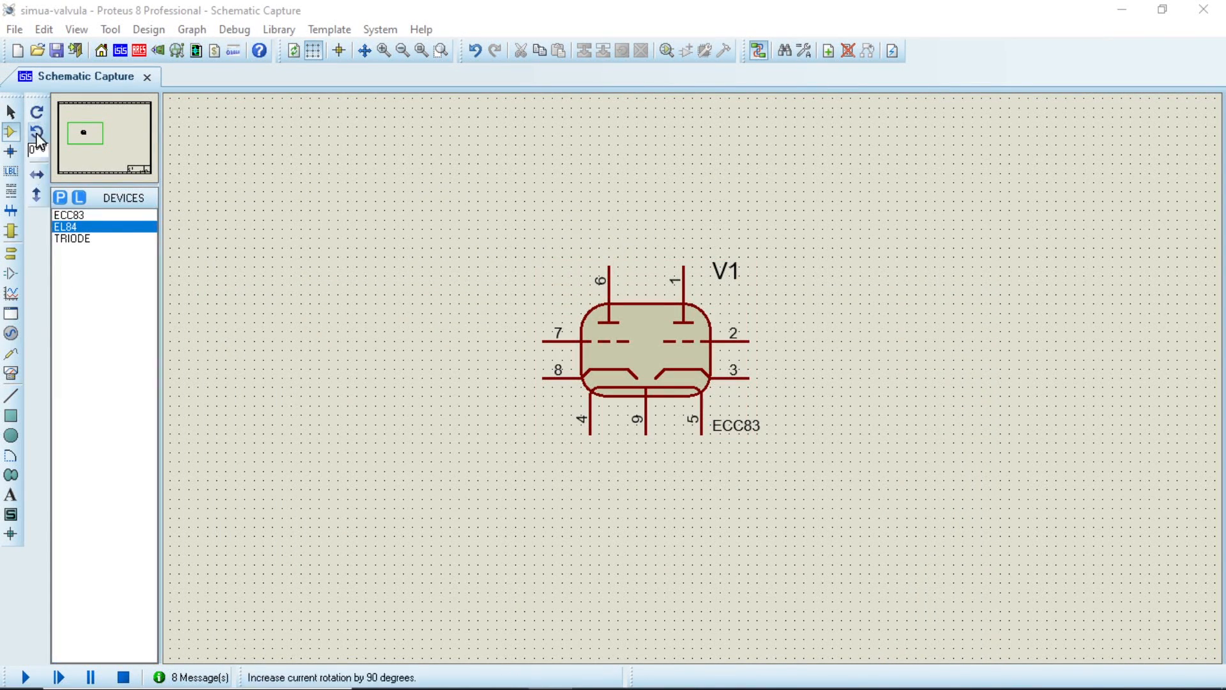
- Pick the generic resistor RES from the DEVICE library, place it above the ECC83 and rotate it clockwise to stand vertically
click(58, 198)
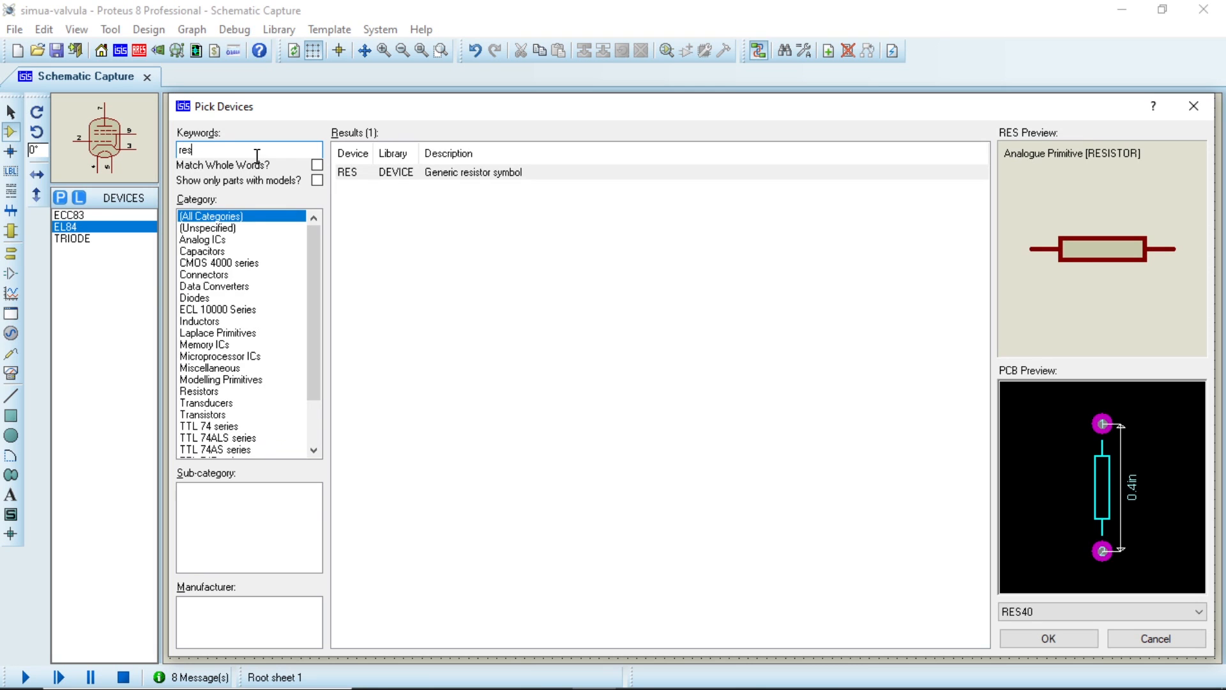
click(452, 172)
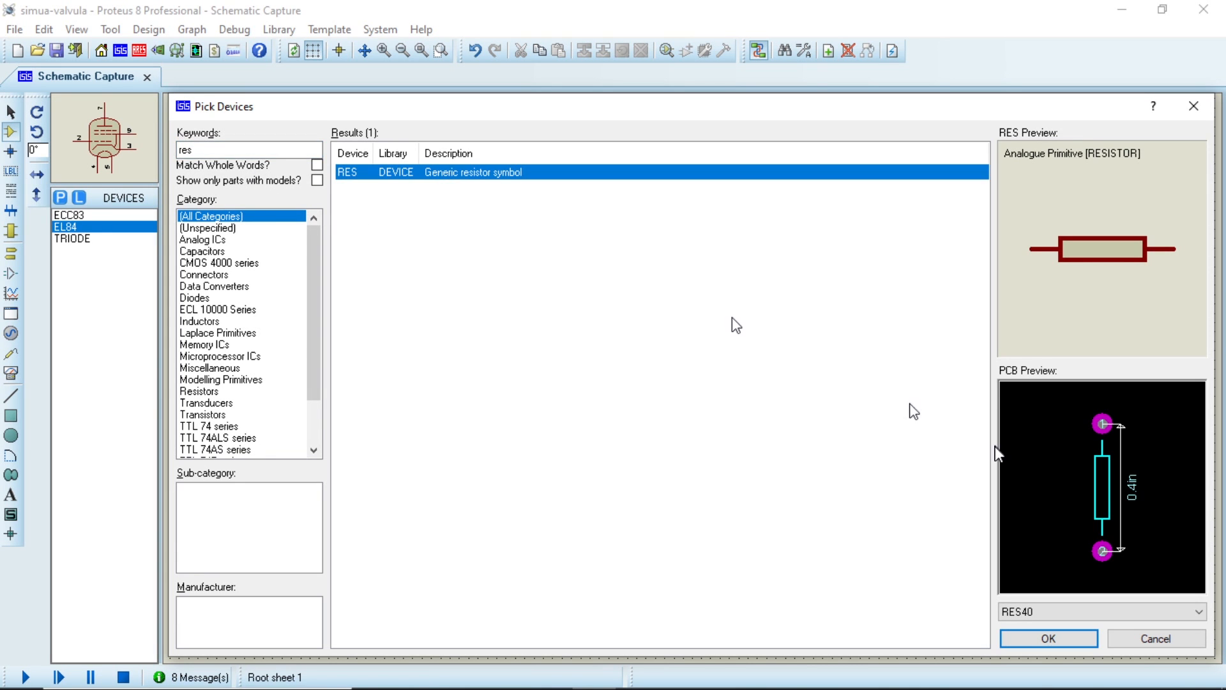
click(1036, 639)
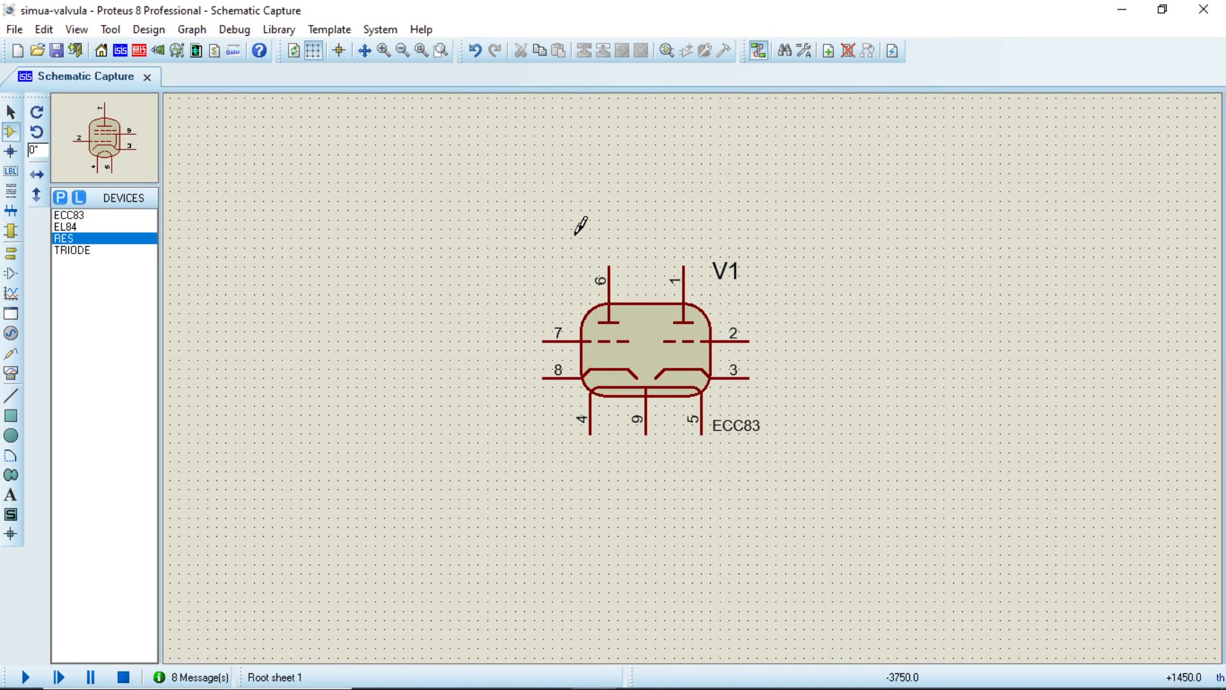
click(593, 200)
right_click(620, 195)
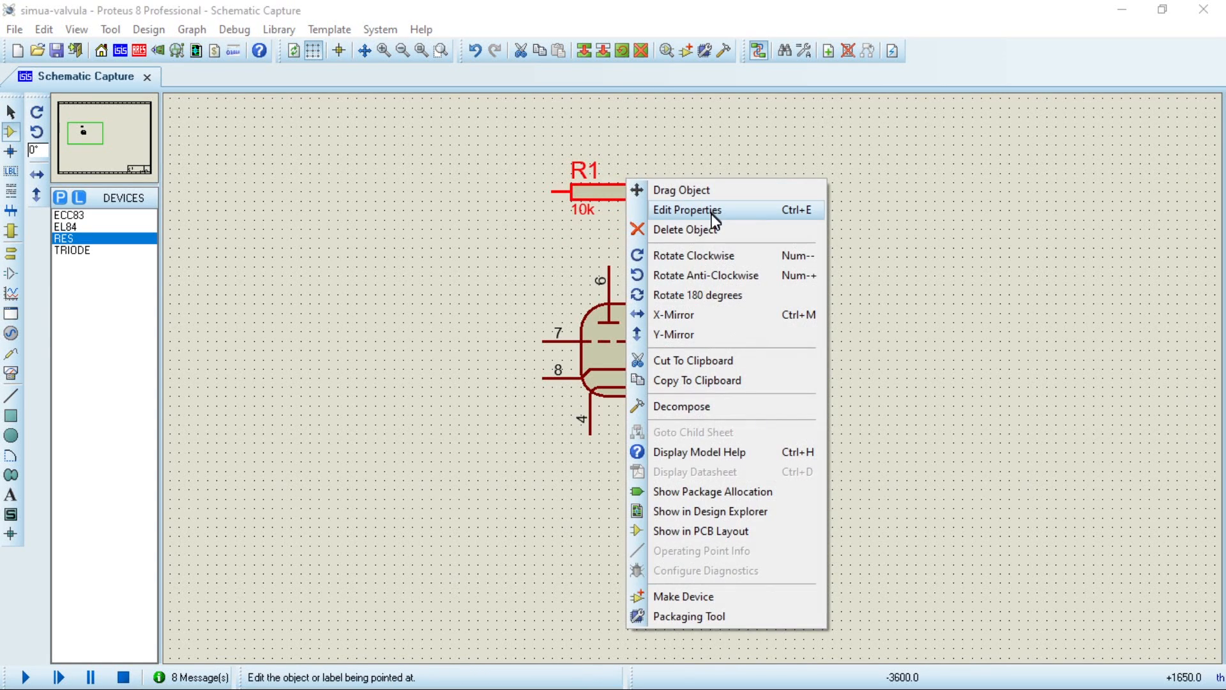
click(691, 255)
scroll(600, 195, up, 2)
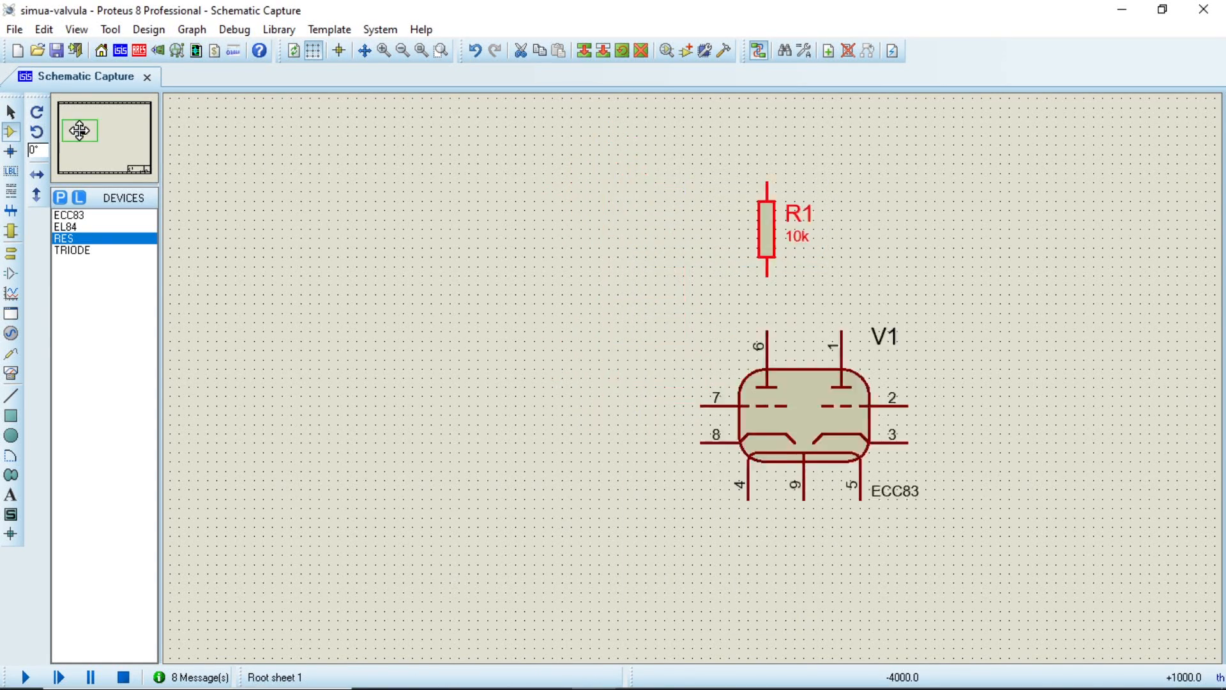
- Set the resistance of the resistor above the valve to 47k and its part reference to RA
double_click(698, 253)
key(Tab)
text(47k)
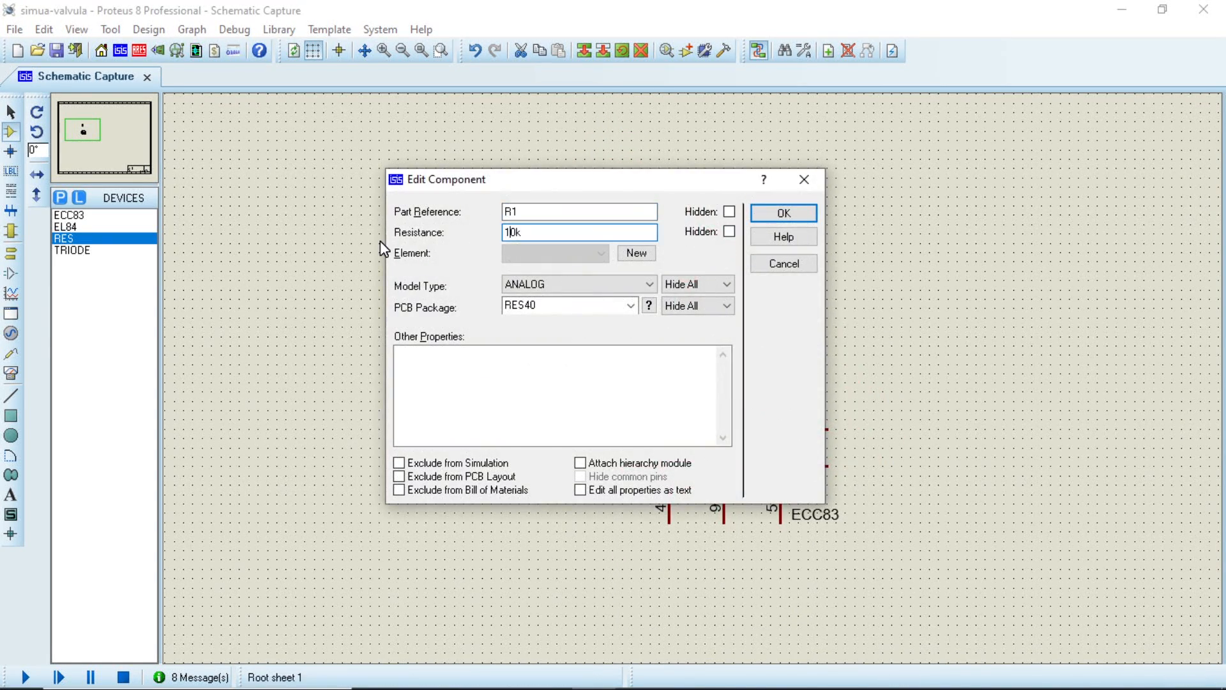
click(575, 214)
click(784, 213)
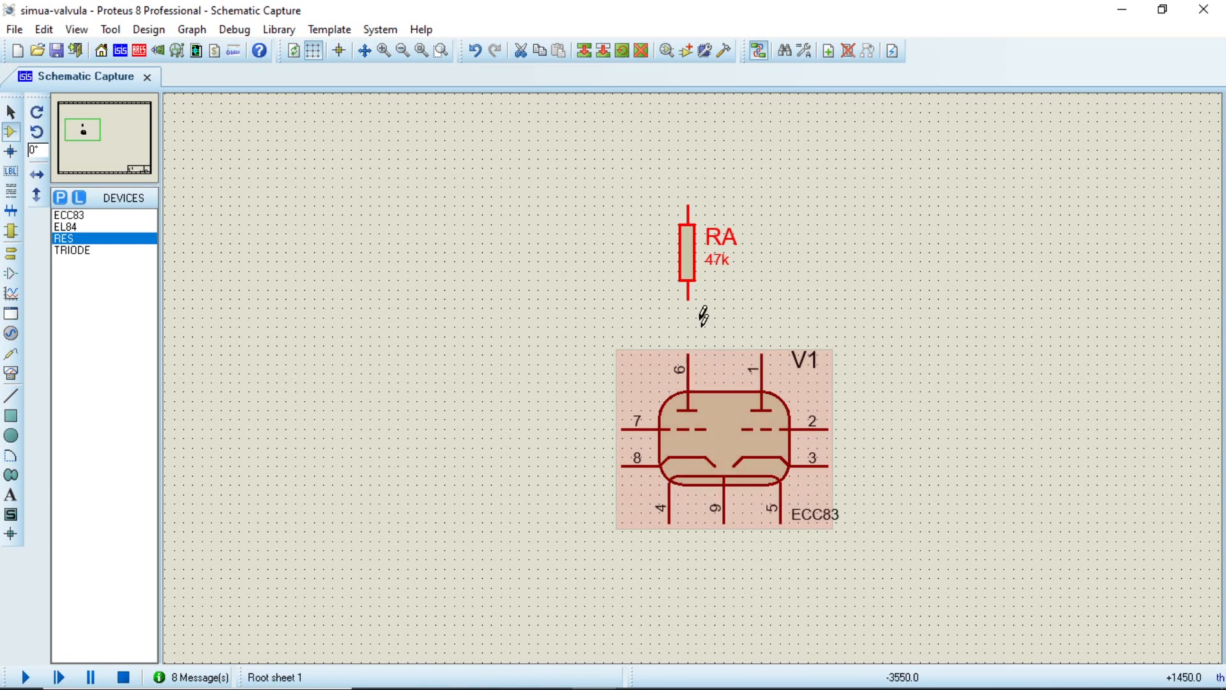
- Wire the lower end of resistor RA to anode pin 6 of V1
click(737, 310)
click(690, 297)
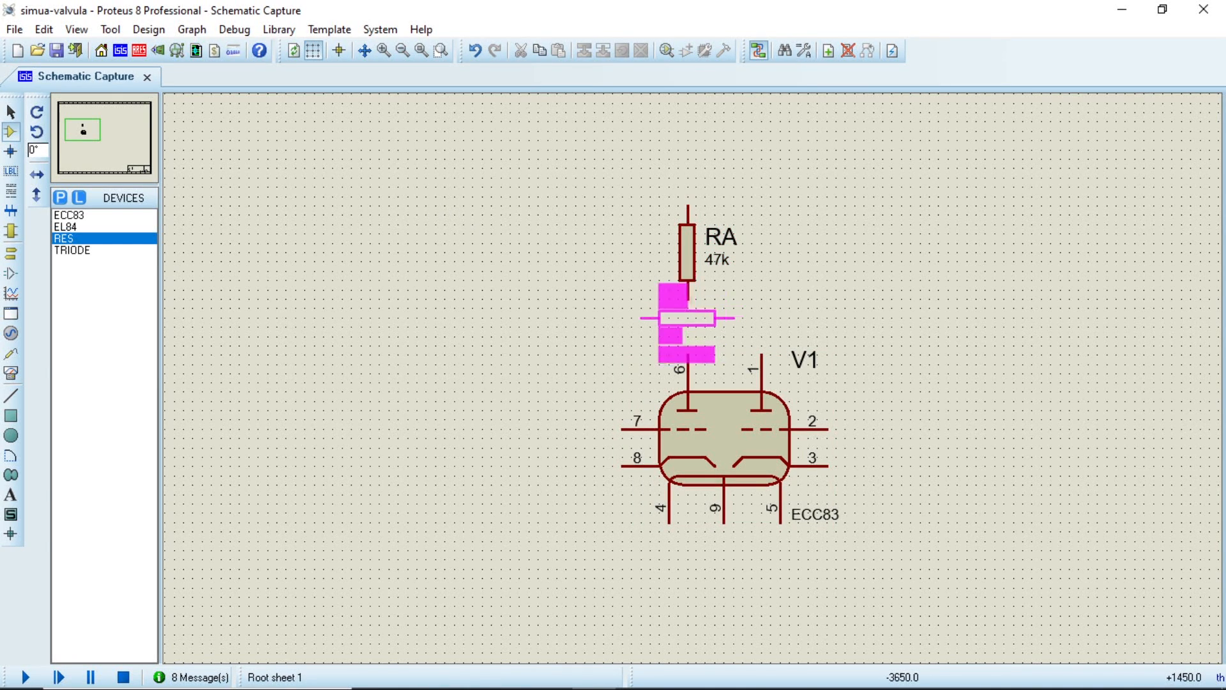
click(687, 355)
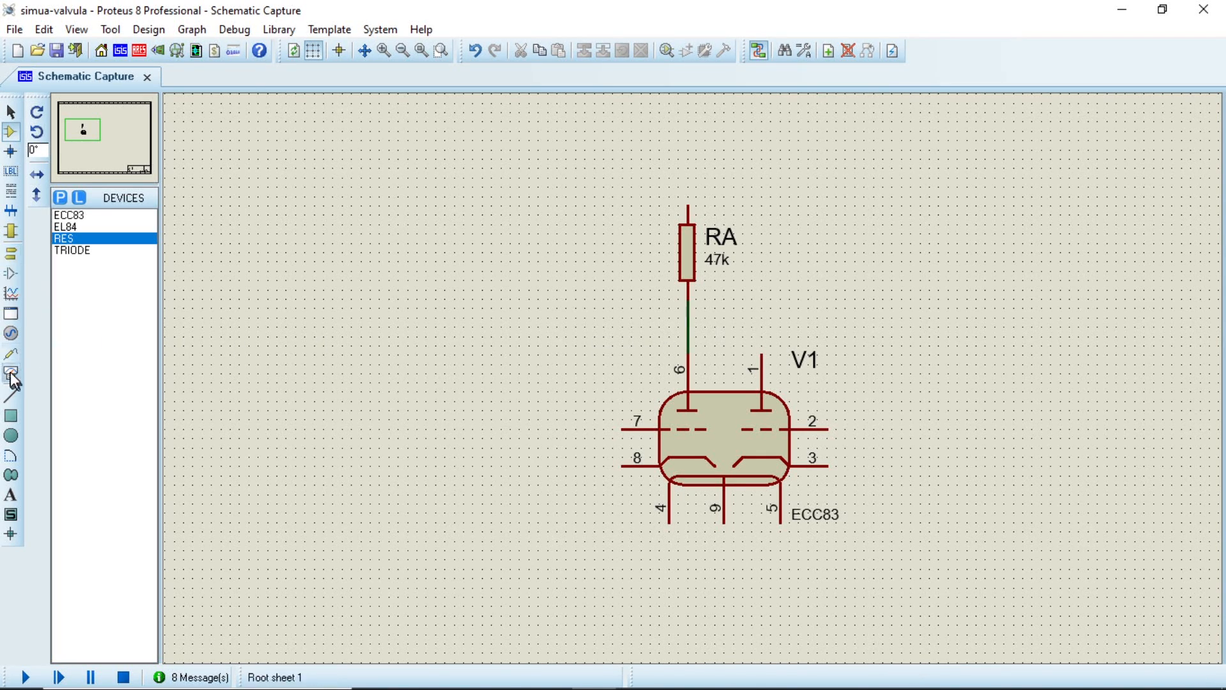
- Place a DC generator above resistor RA and wire it to the resistor's upper end
click(11, 334)
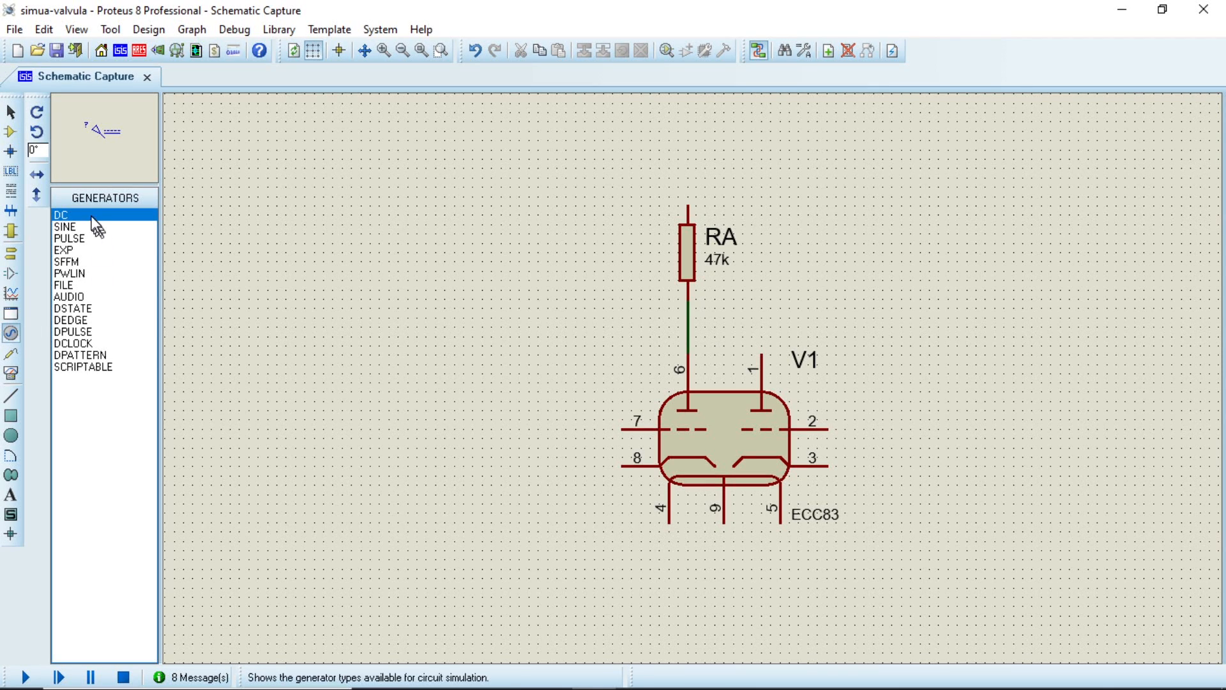
click(591, 148)
click(659, 150)
click(659, 150)
click(689, 197)
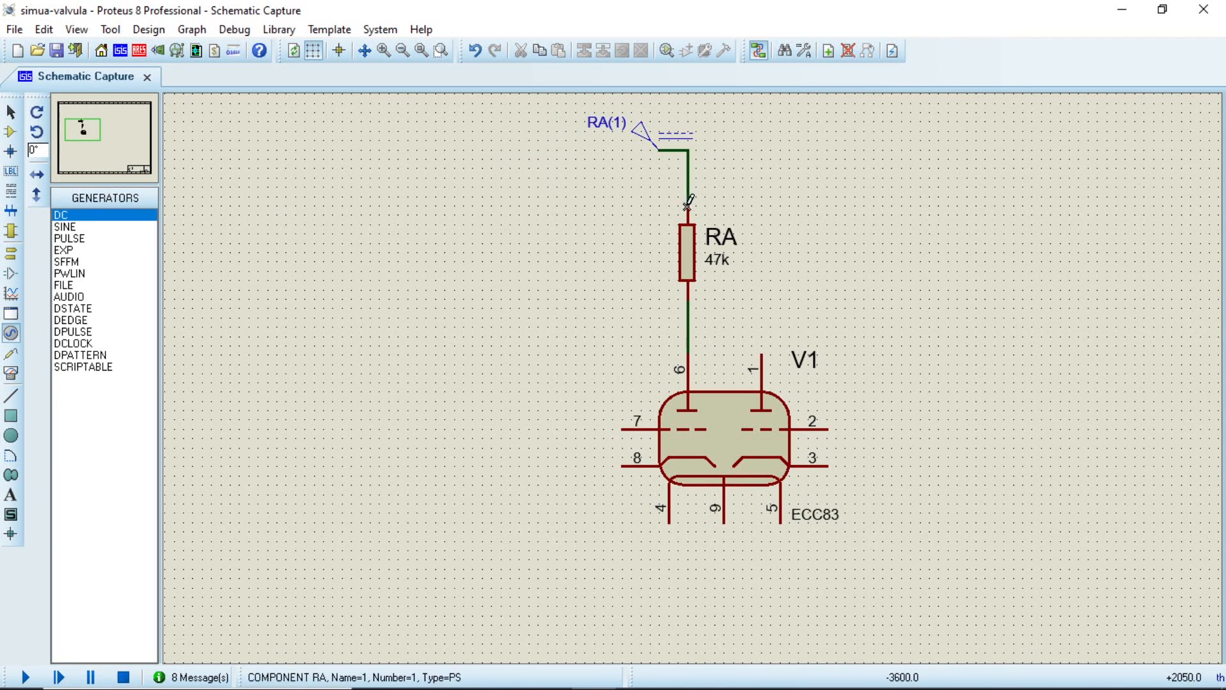
- Set the DC generator's voltage to 250 volts and name the generator +B
double_click(642, 134)
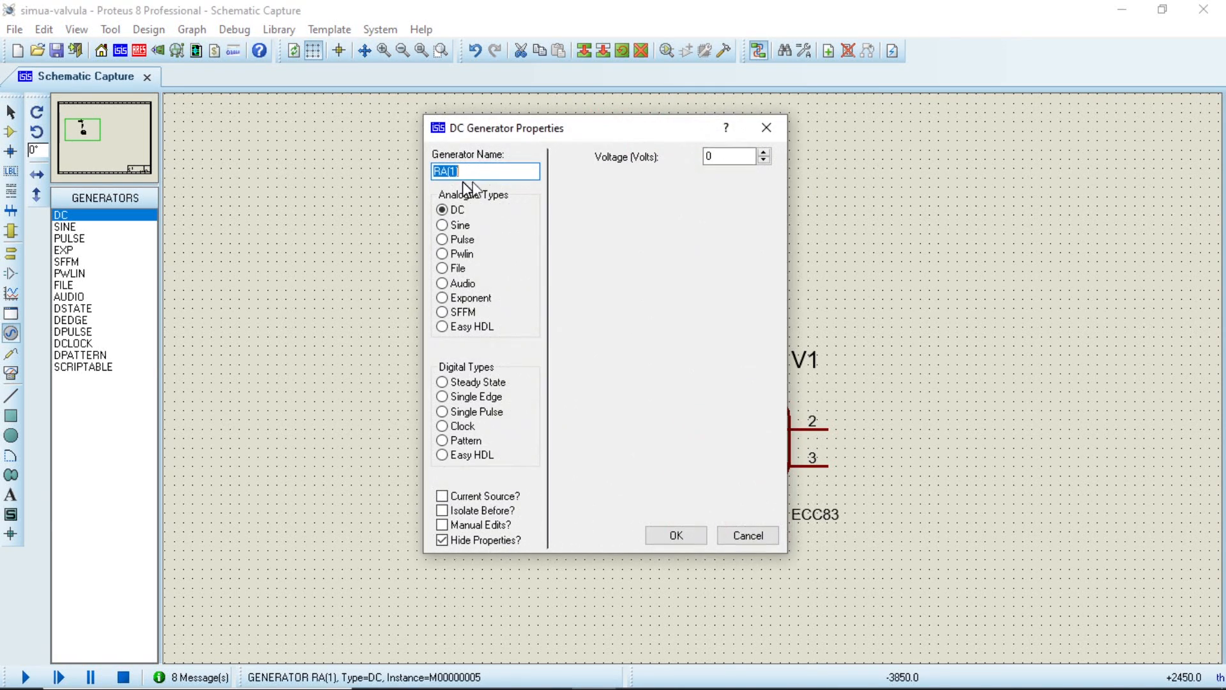
double_click(725, 156)
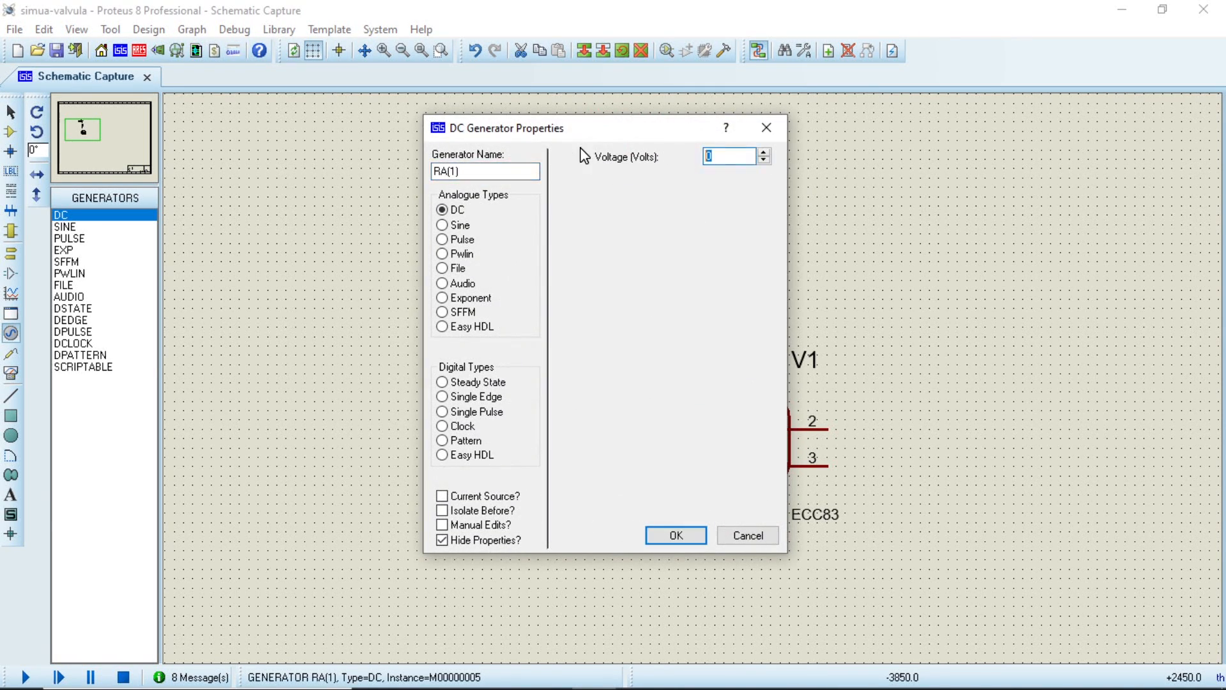
text(25)
click(674, 532)
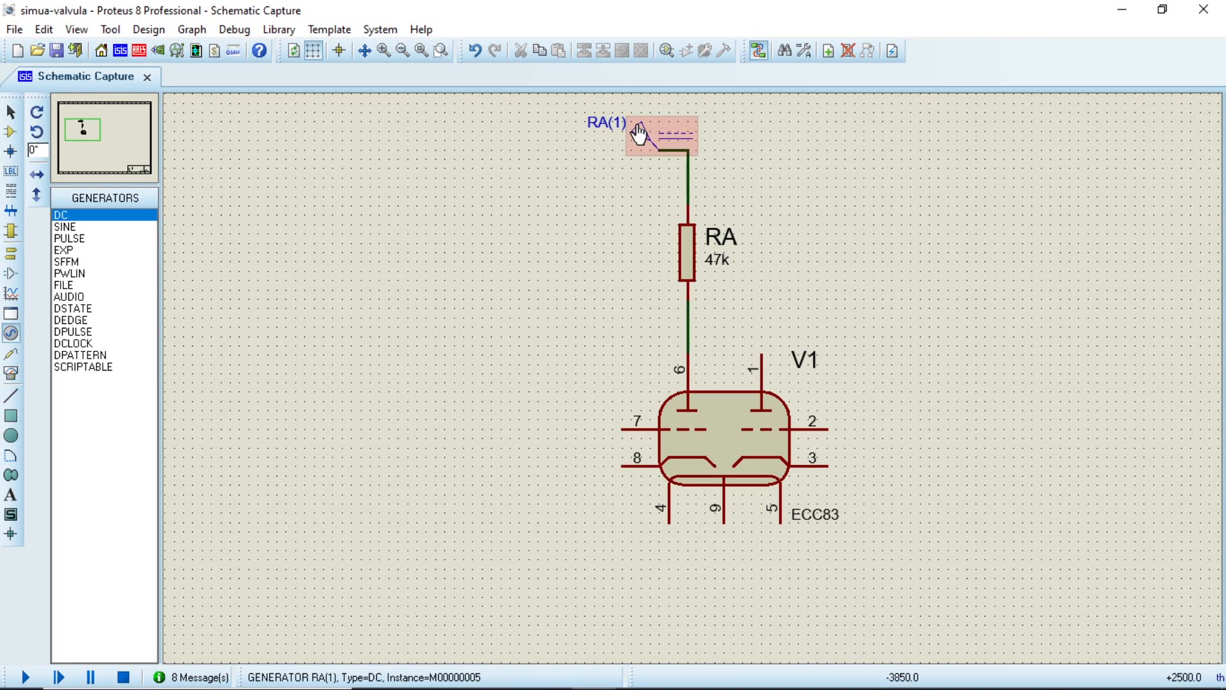
double_click(640, 131)
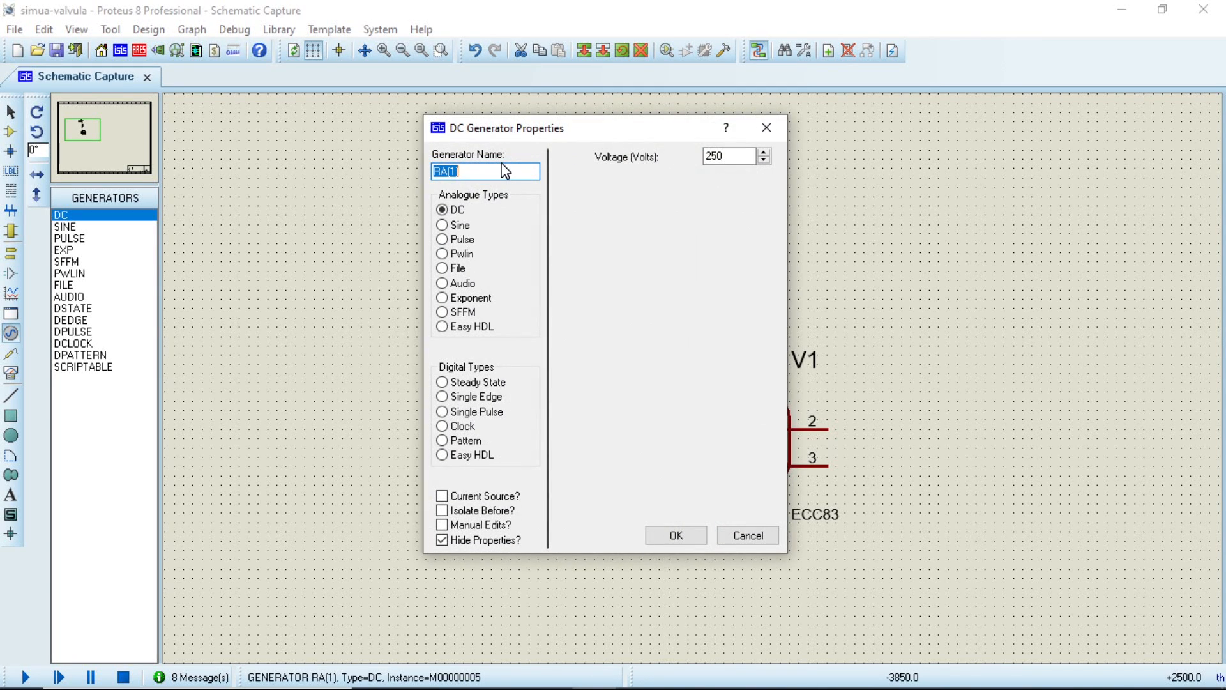
text(+B)
click(674, 535)
- Consult the ECC83 datasheet in the browser for the cathode resistor used with a 250 V supply, and return to Proteus
mouse_move(551, 672)
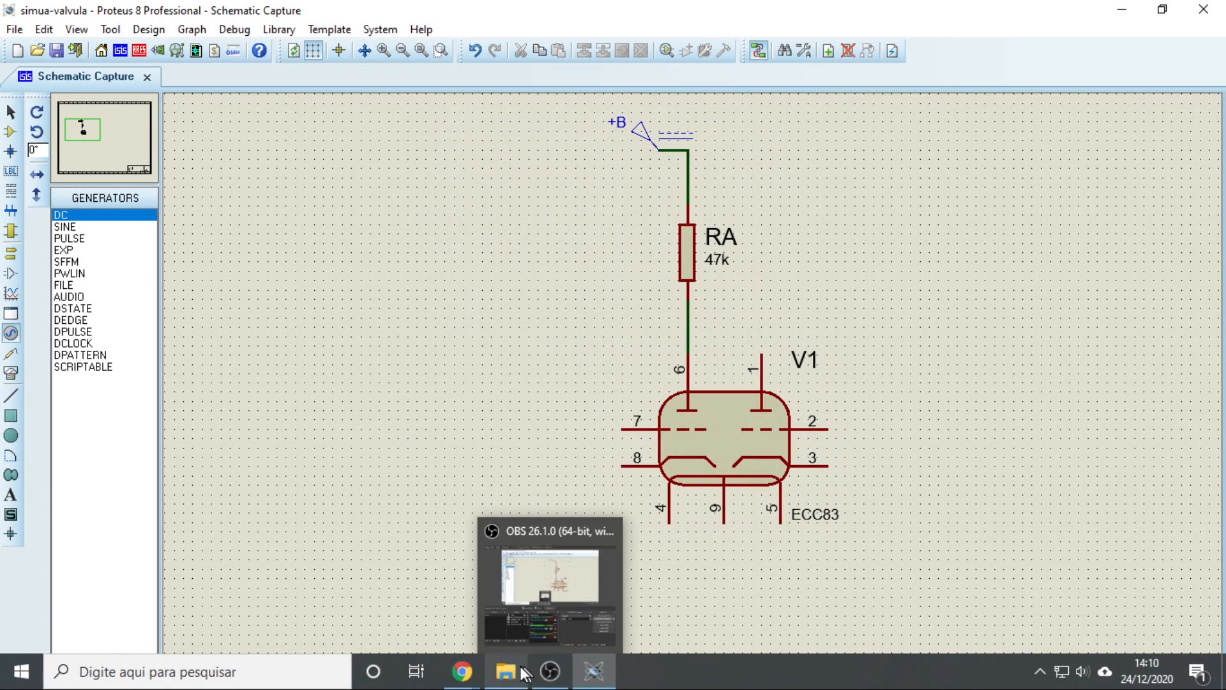
mouse_move(464, 672)
click(522, 620)
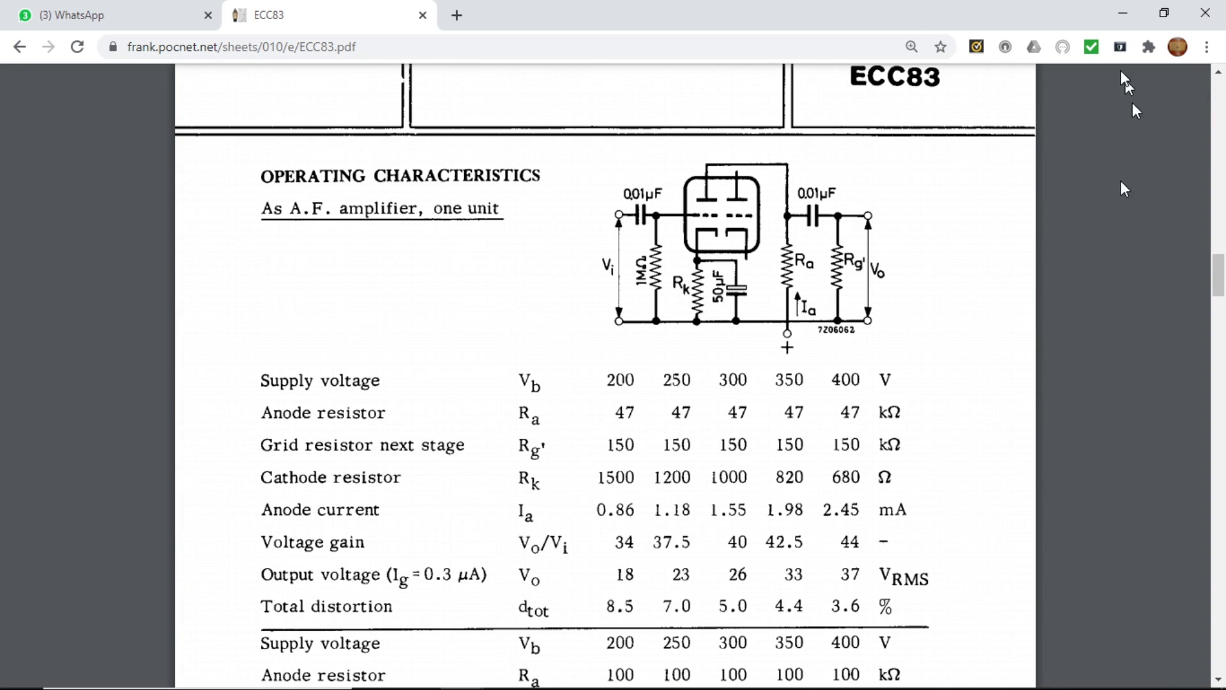
click(1122, 13)
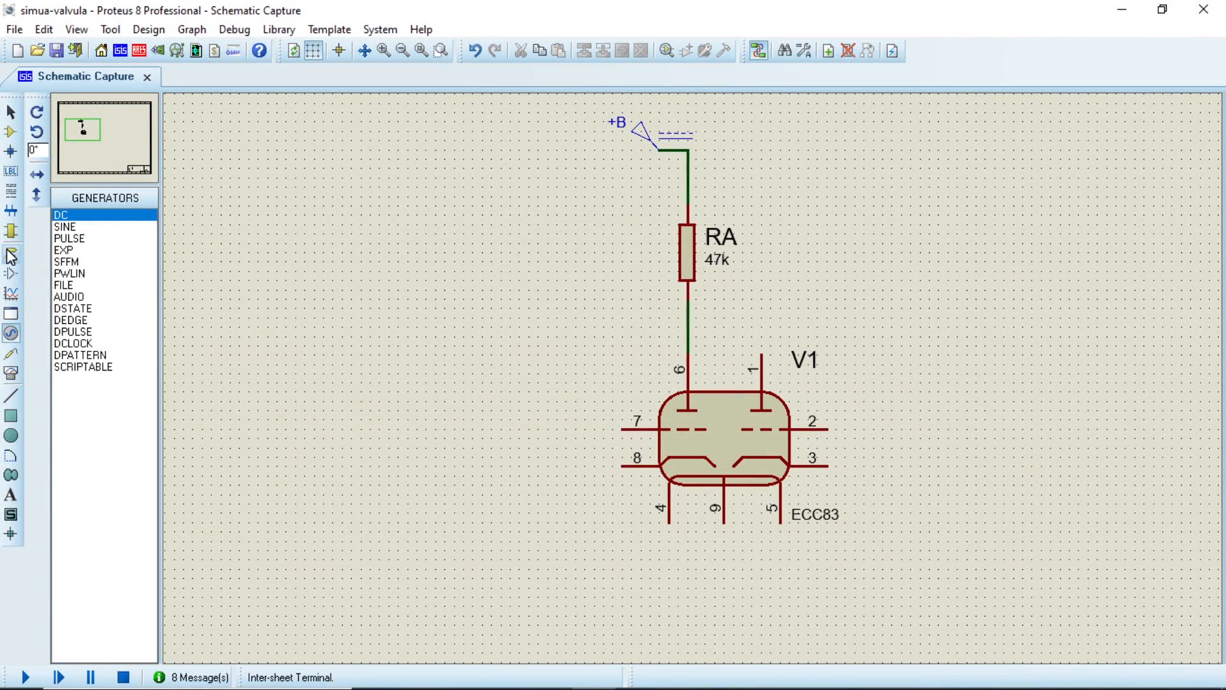
- Place a second RES resistor vertically below and left of V1 and wire its upper end to cathode pin 8
click(10, 132)
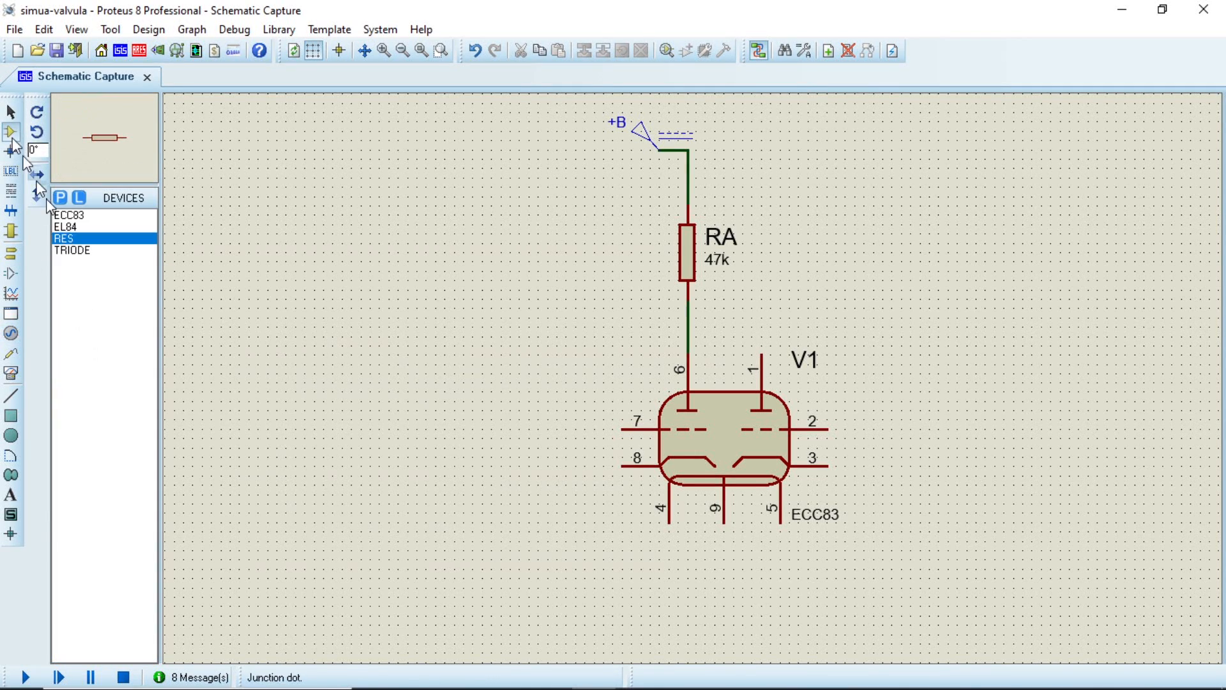
click(617, 563)
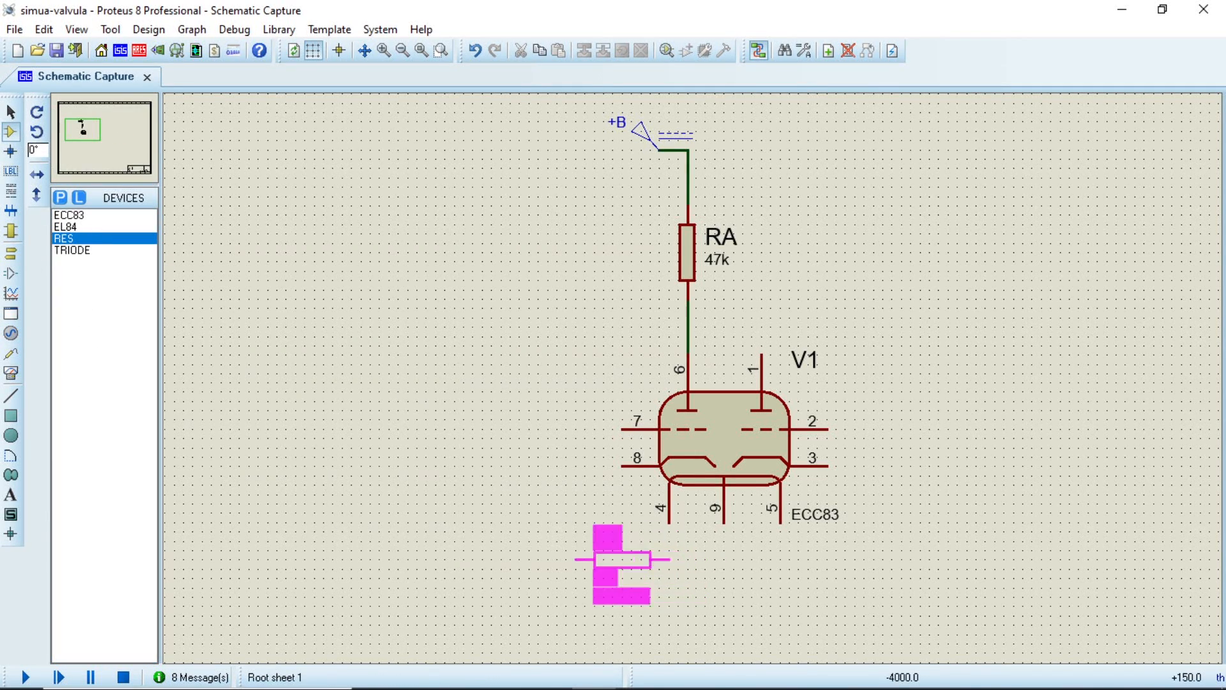
click(566, 560)
right_click(578, 556)
click(716, 180)
drag(574, 583, 602, 563)
click(595, 493)
click(623, 465)
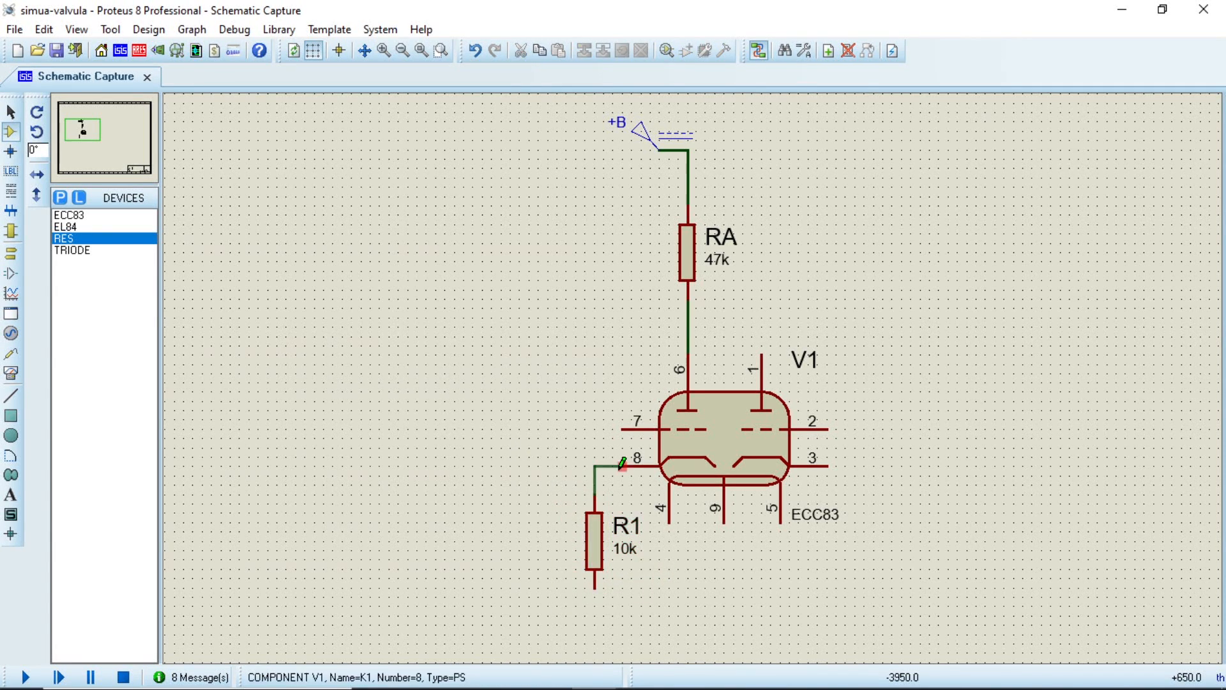
- Set the resistance of the cathode resistor to 1k2
double_click(594, 555)
double_click(533, 236)
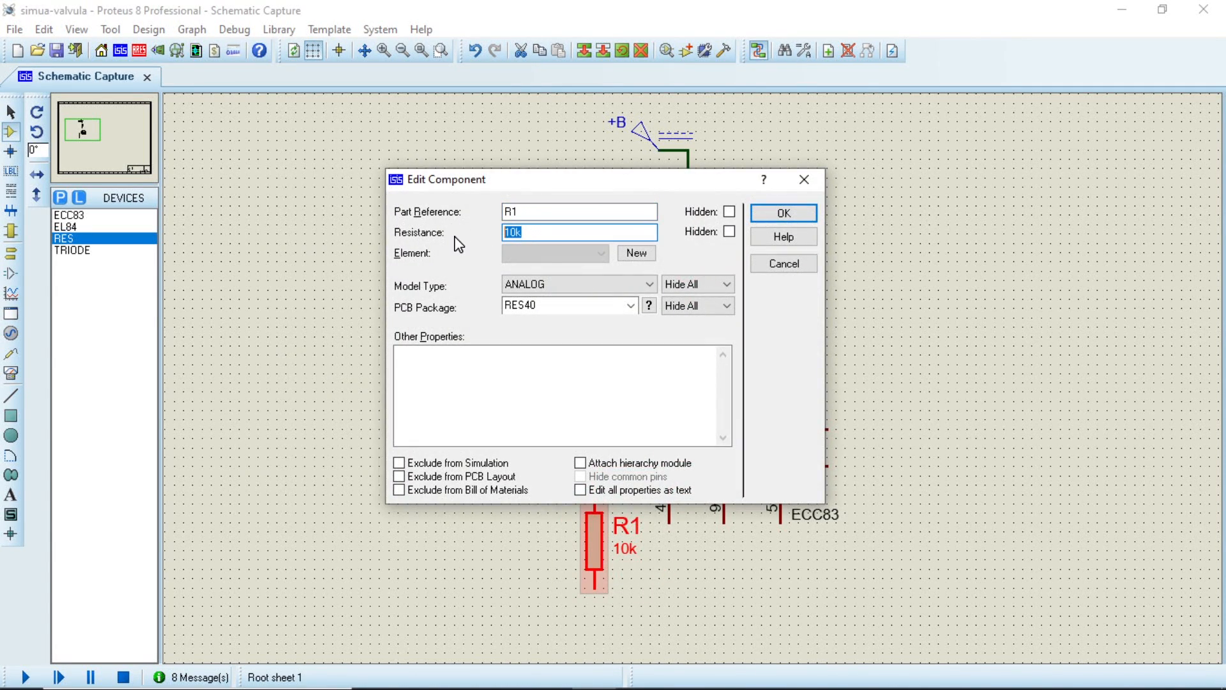
text(1)
key(Return)
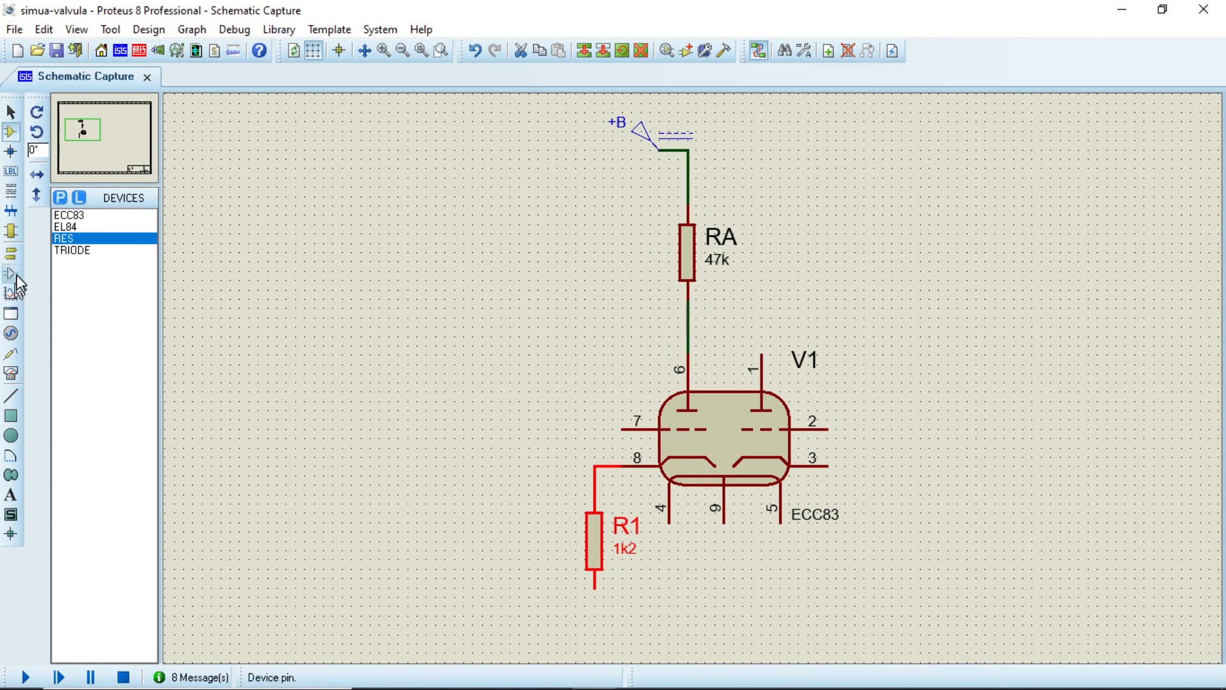
- Place a ground terminal beneath the cathode resistor and connect it to the resistor's lower end
click(10, 254)
click(71, 262)
click(74, 274)
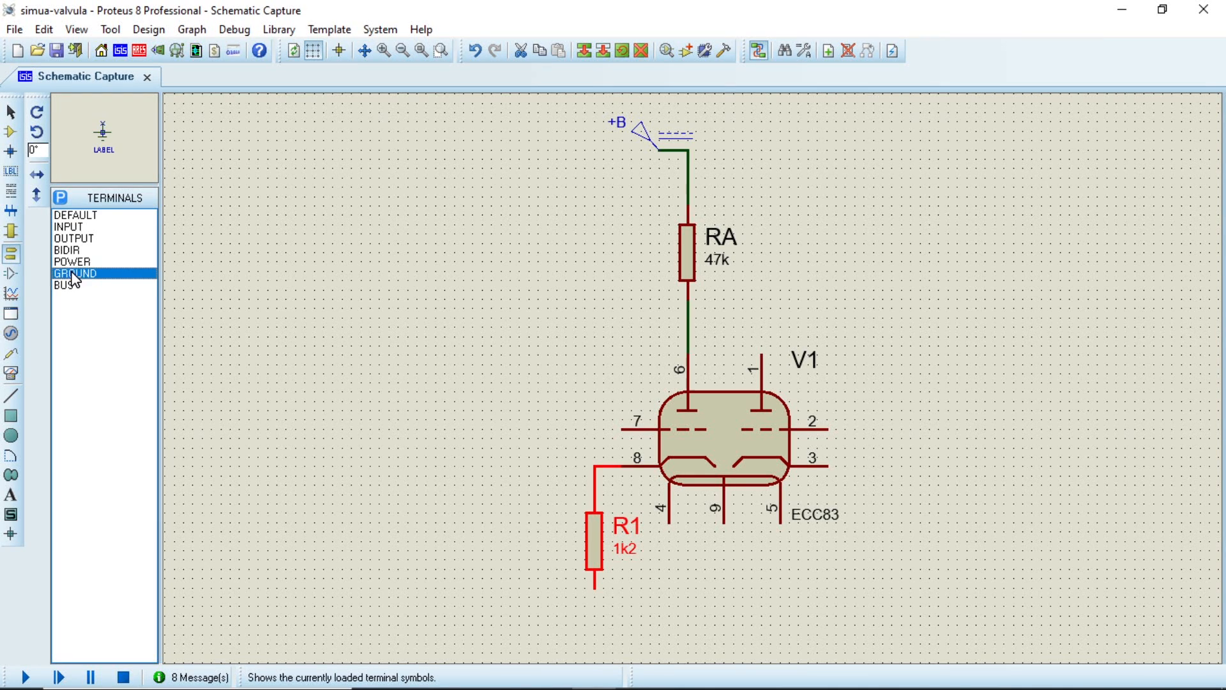
click(593, 592)
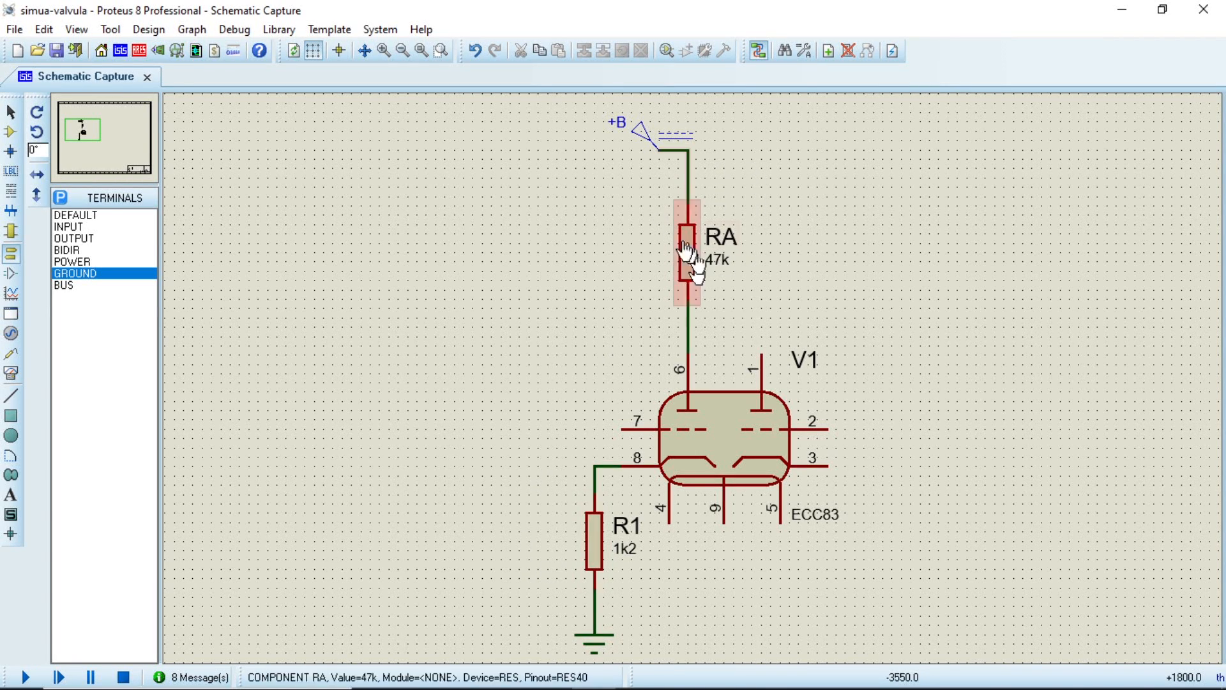
- Change the cathode resistor's part reference to RK
double_click(594, 551)
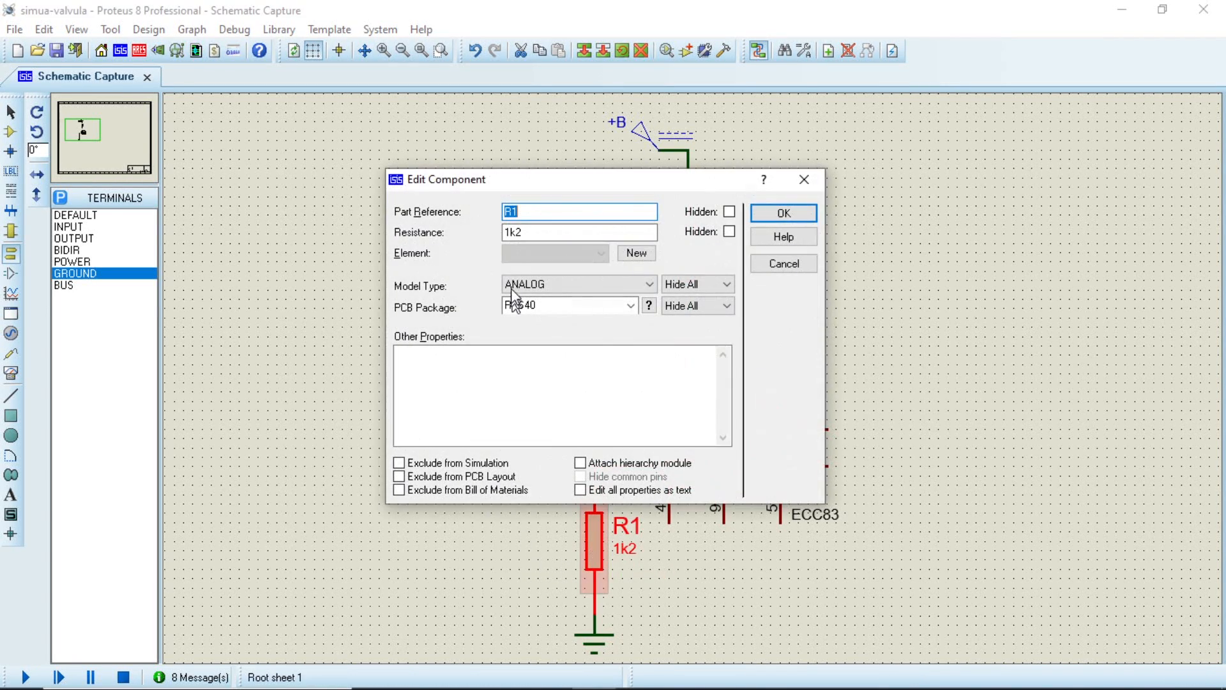
text(RK)
key(Return)
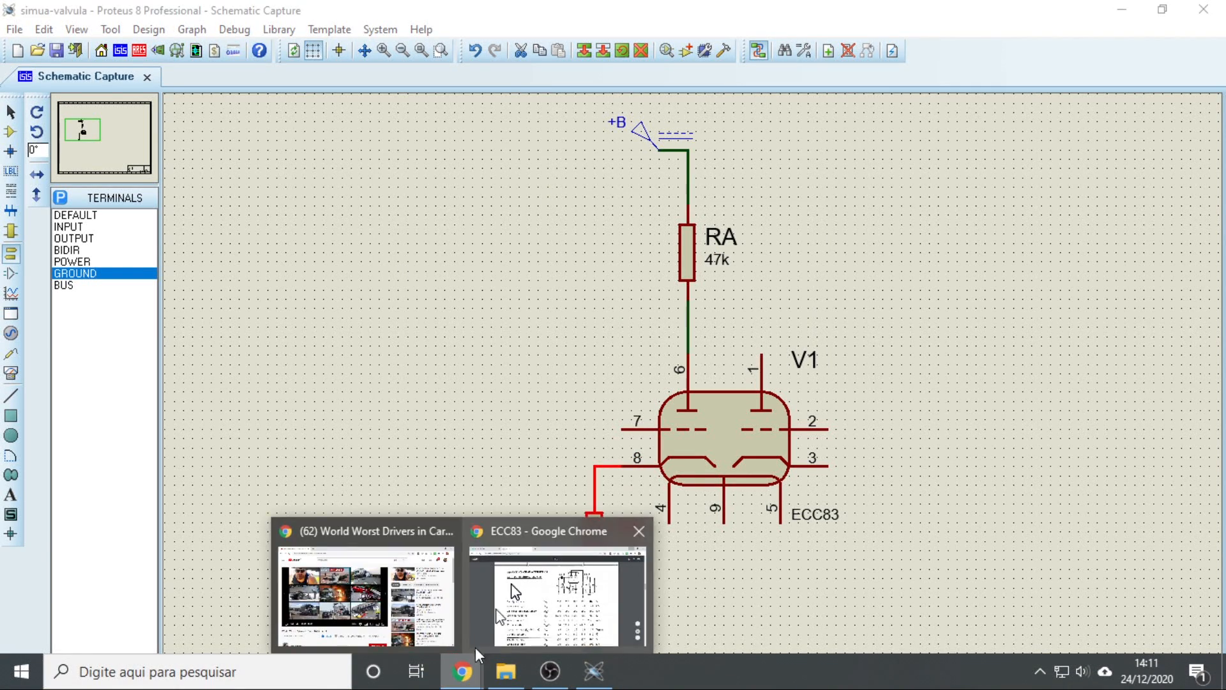
- Switch to the ECC83 datasheet in Chrome and examine the tube connections, capacitances and one-unit A.F. amplifier operating characteristics
click(479, 645)
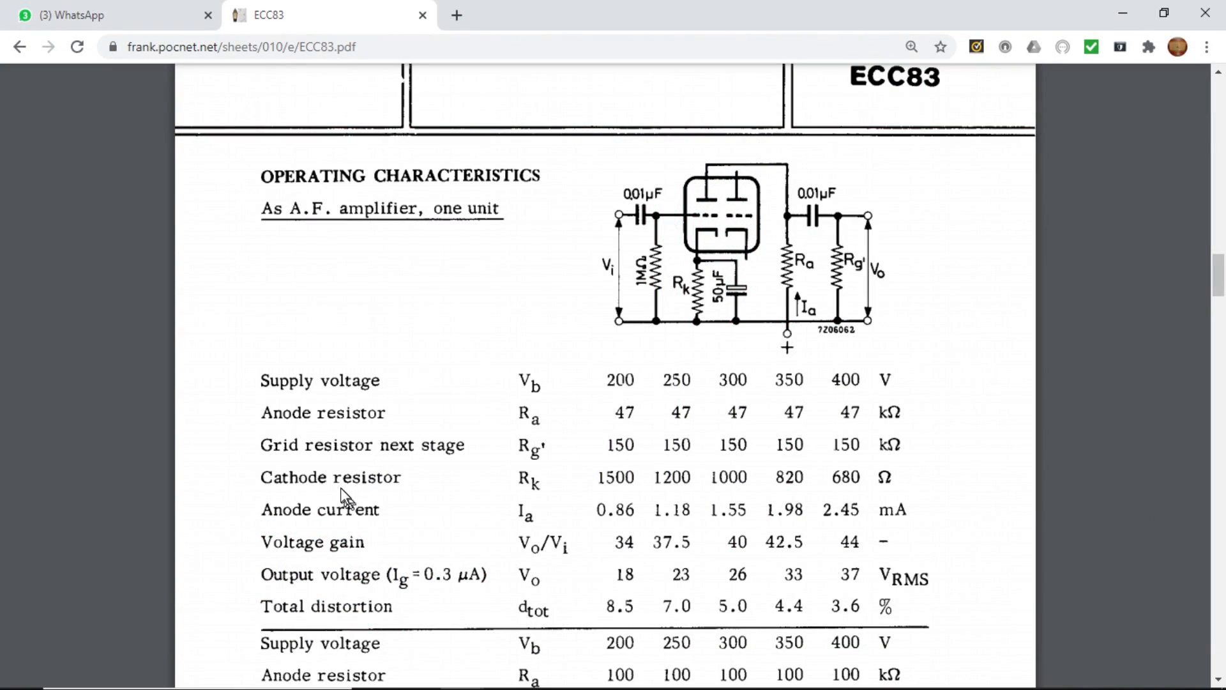
scroll(332, 476, down, 4)
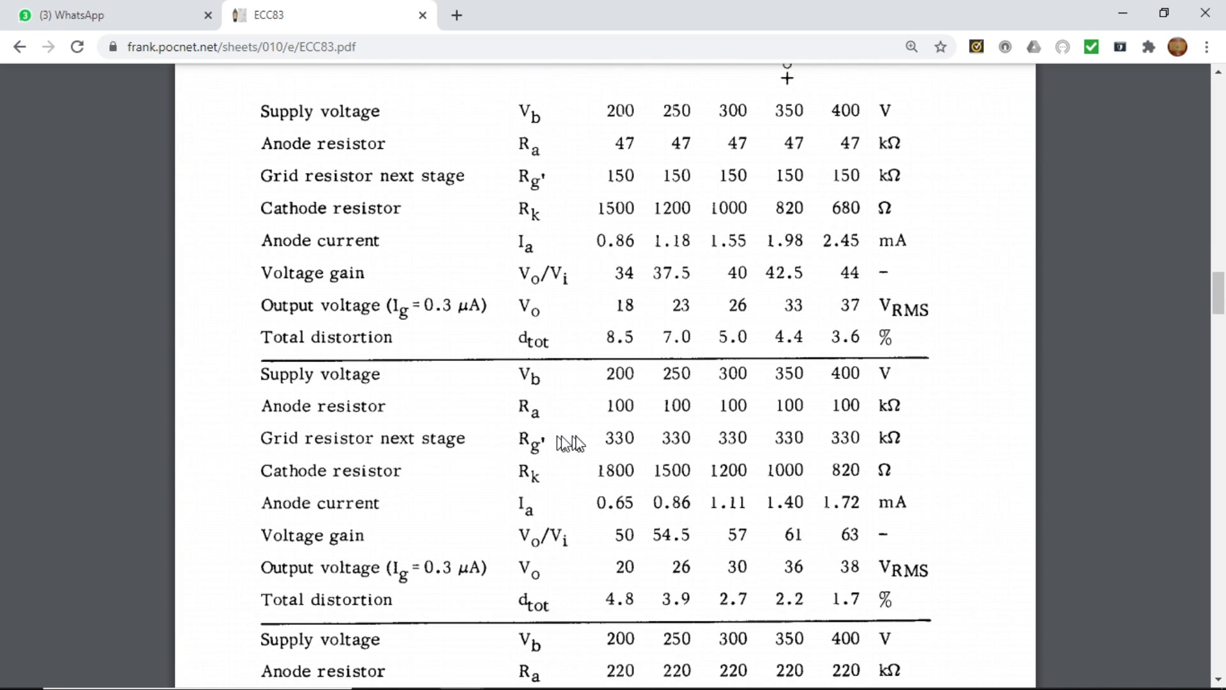
scroll(345, 449, down, 5)
scroll(345, 449, up, 15)
scroll(345, 449, up, 15)
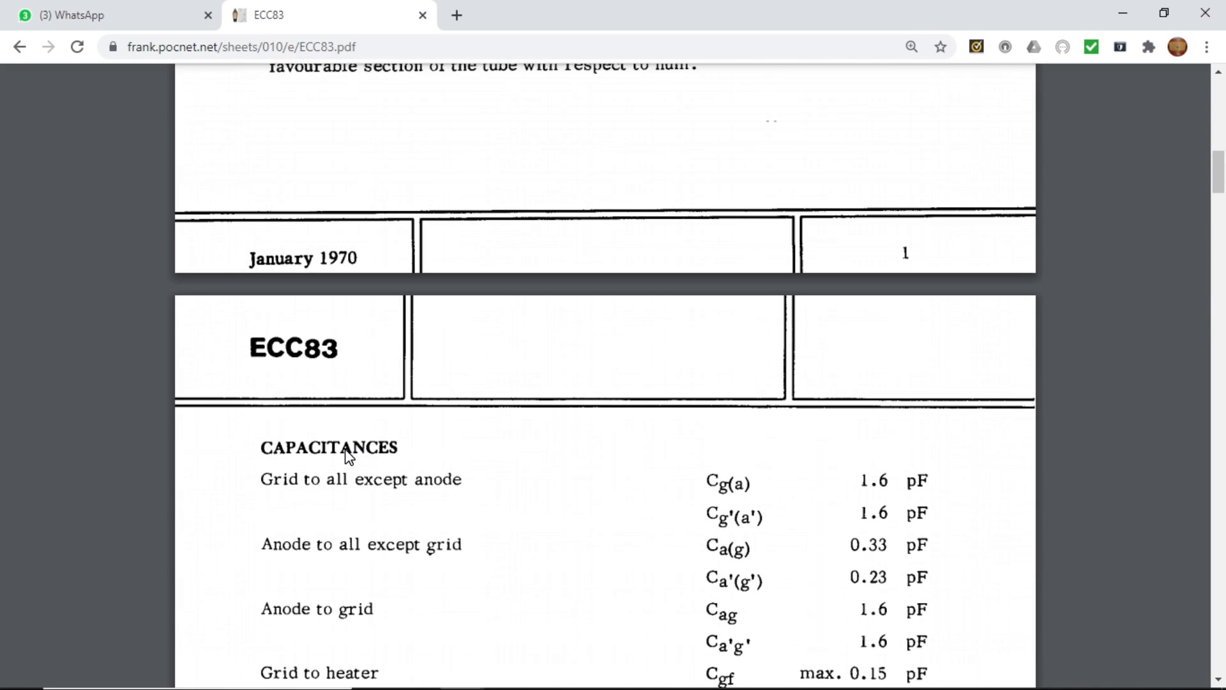
scroll(347, 453, up, 1)
scroll(347, 453, down, 4)
scroll(346, 453, up, 12)
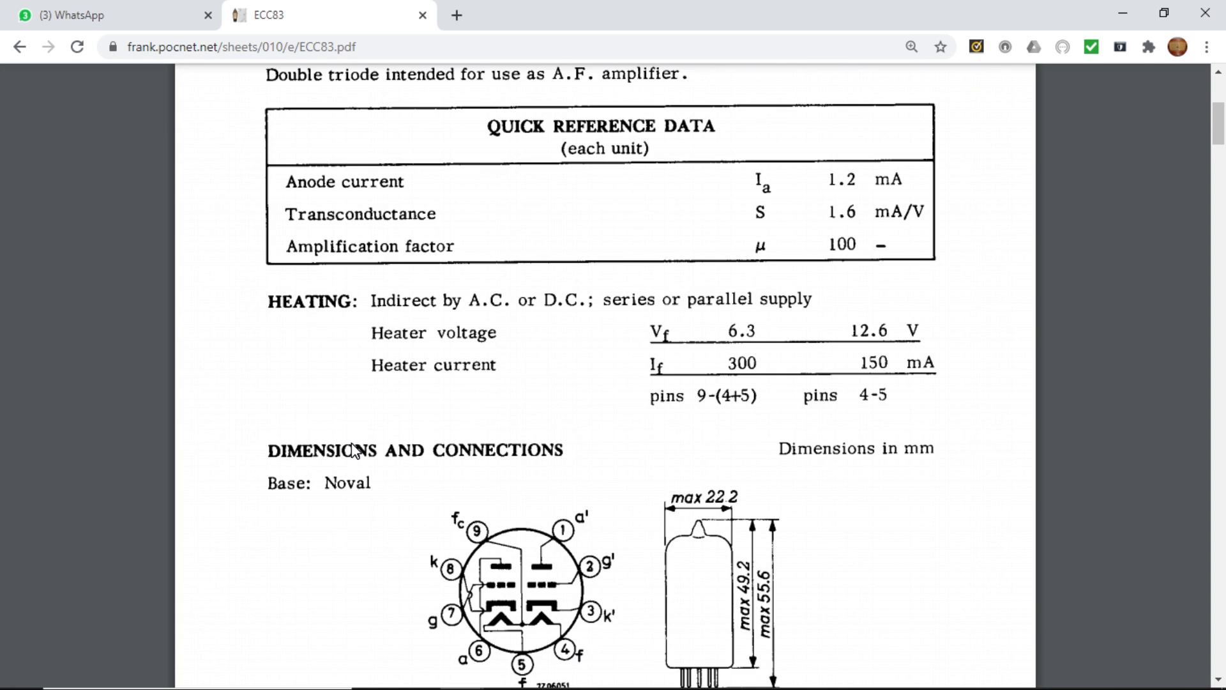
scroll(354, 450, down, 3)
scroll(583, 430, down, 4)
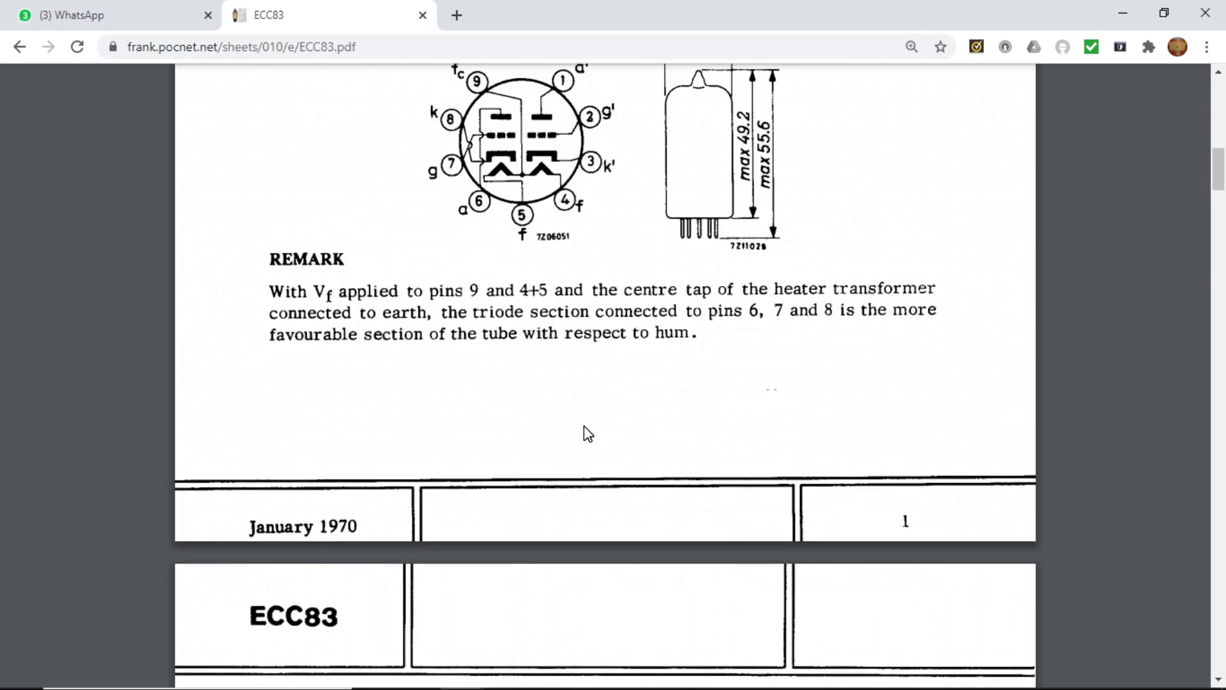
scroll(584, 427, down, 10)
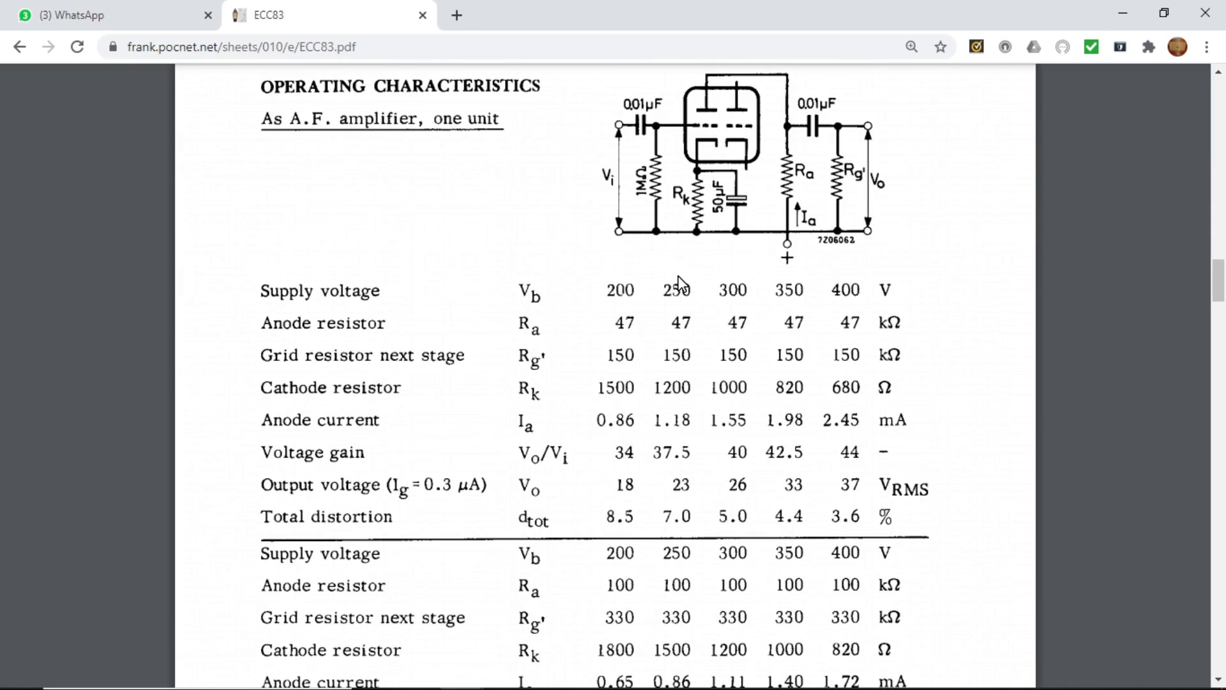
scroll(680, 282, up, 1)
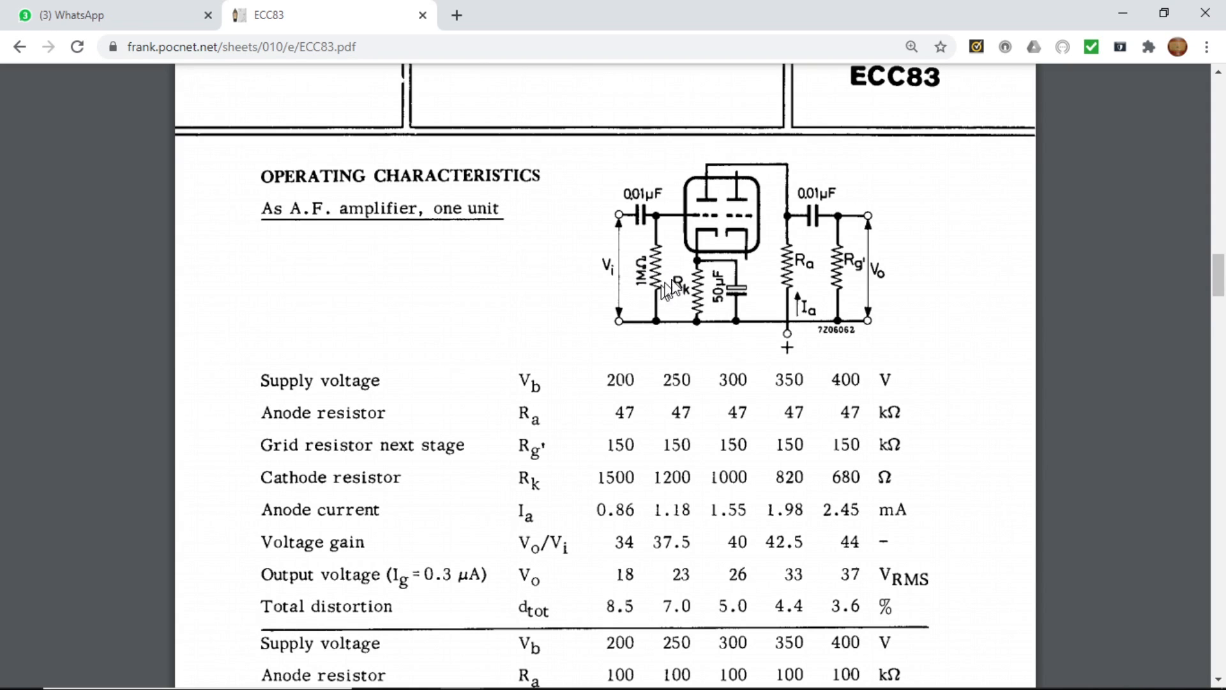
click(1108, 15)
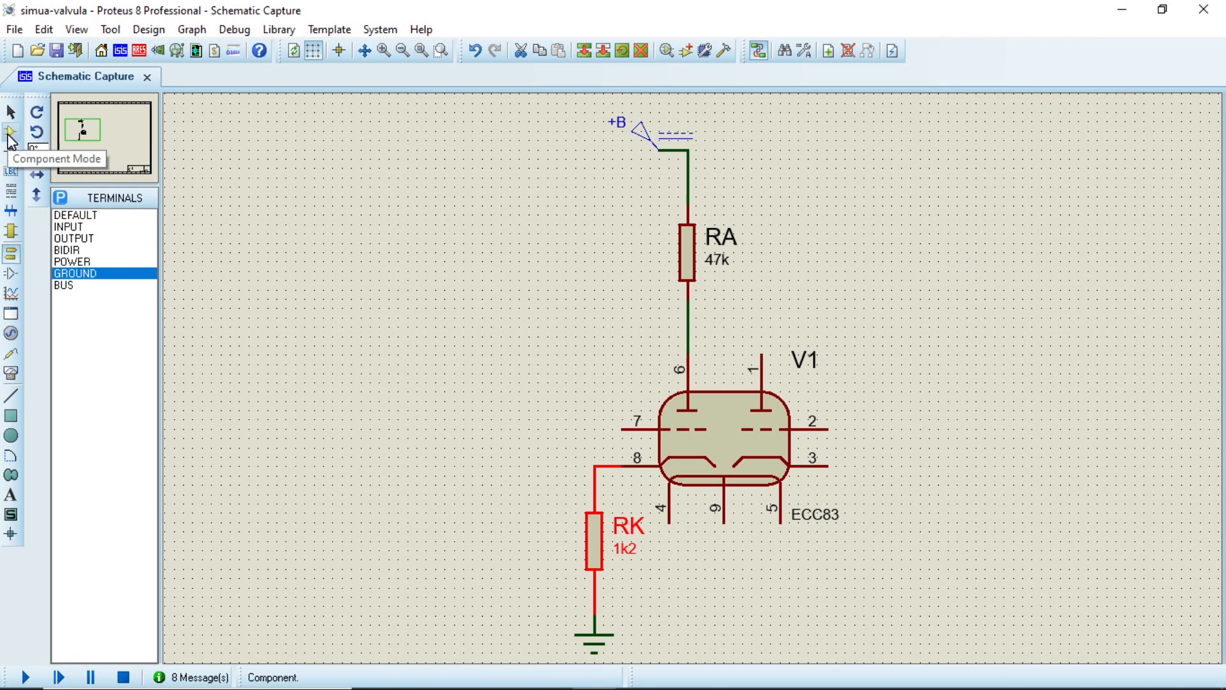
- Place another RES resistor vertically in the Proteus schematic, just left of cathode resistor RK
click(10, 133)
click(479, 539)
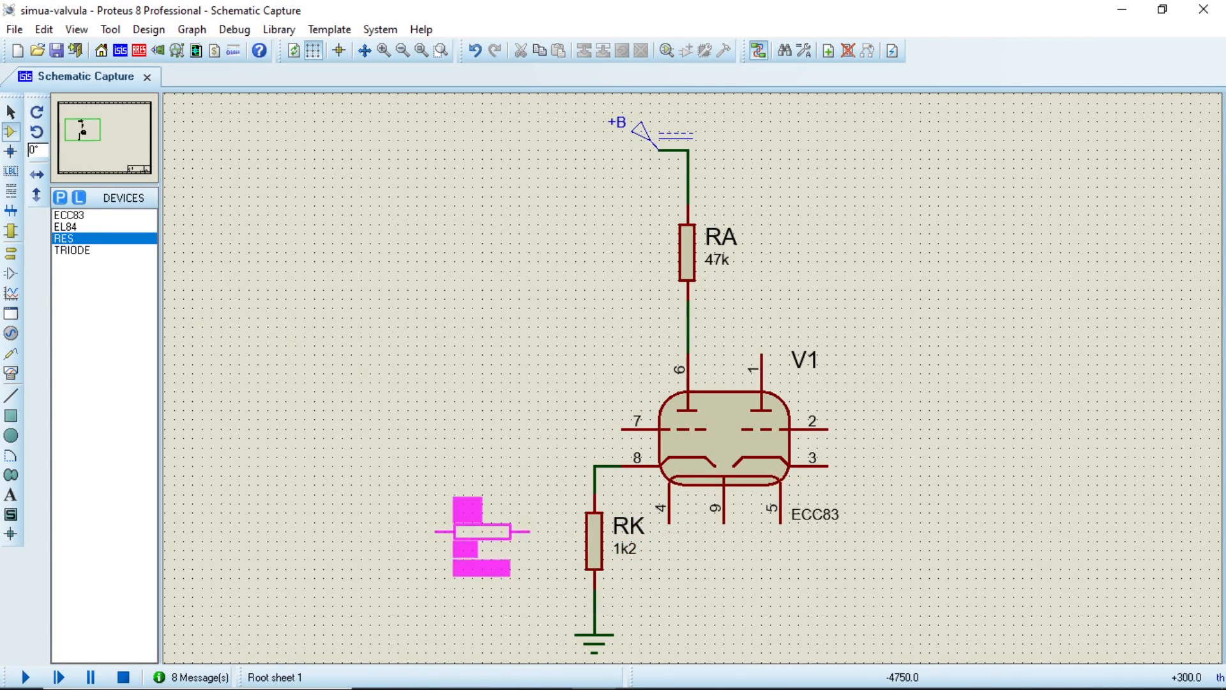
click(476, 542)
- Set the new resistor's part reference to RG and its resistance to 1M
double_click(473, 524)
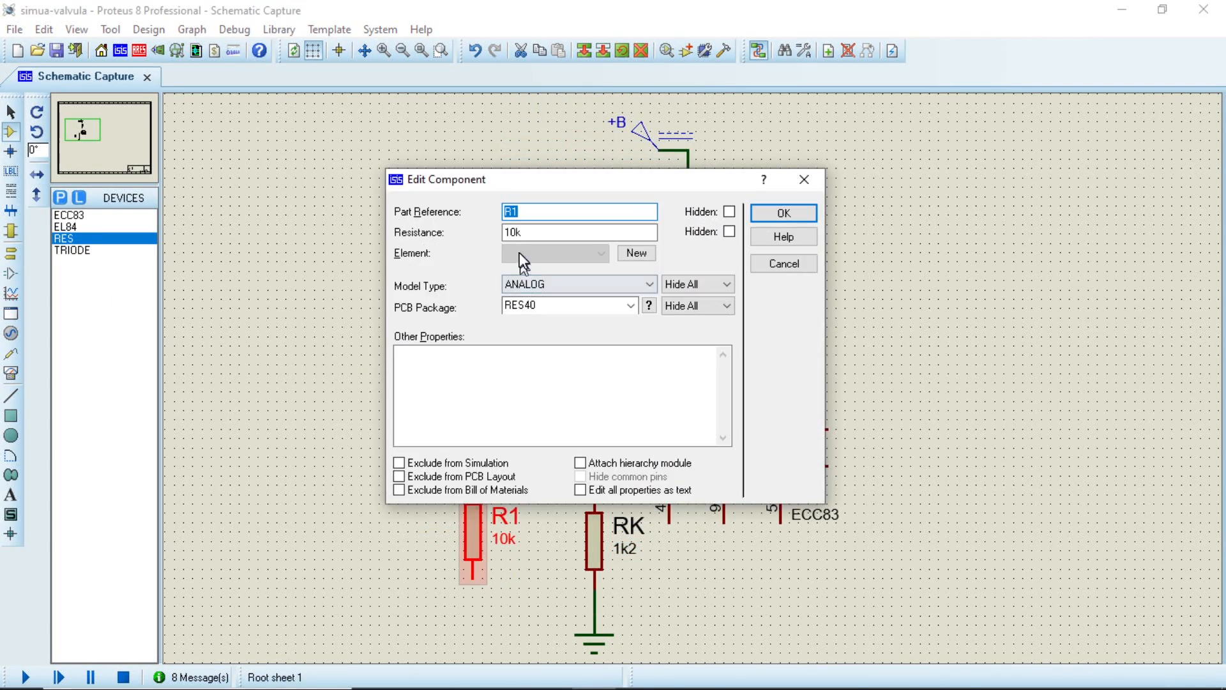
key(Tab)
text(1)
click(553, 210)
text(G)
key(Return)
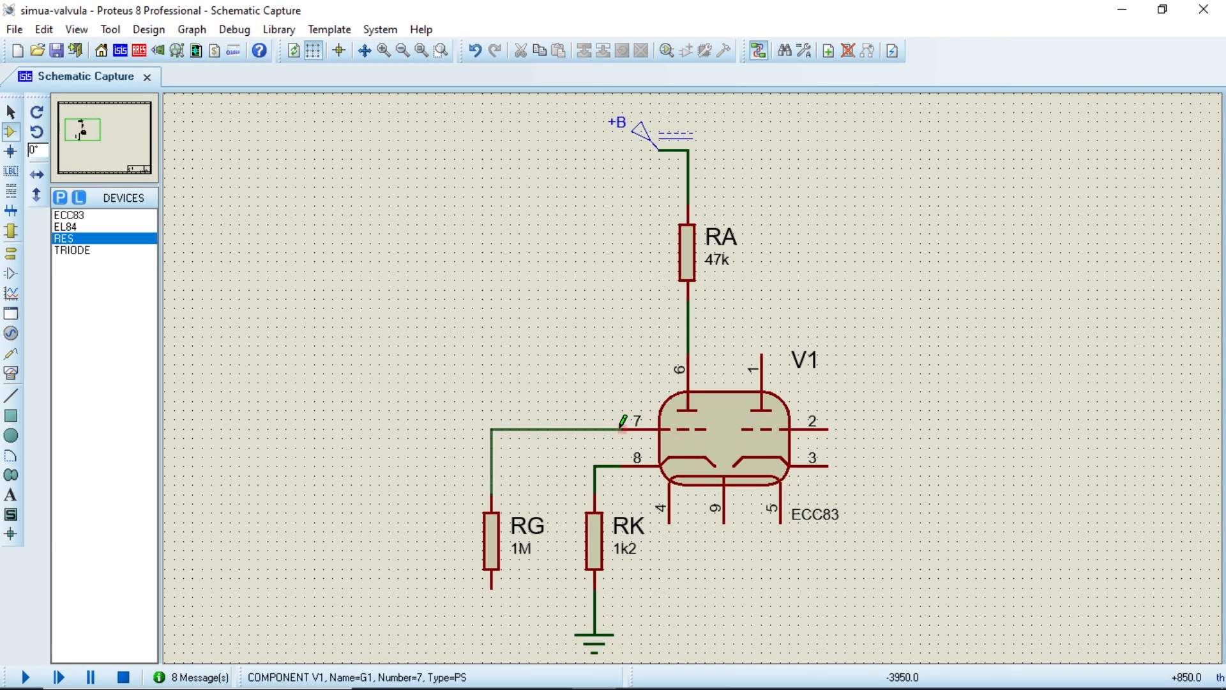
- Wire RG's upper end to grid pin 7 and connect its lower end to a ground terminal placed beneath it
click(11, 254)
click(75, 273)
click(492, 635)
click(491, 632)
click(491, 587)
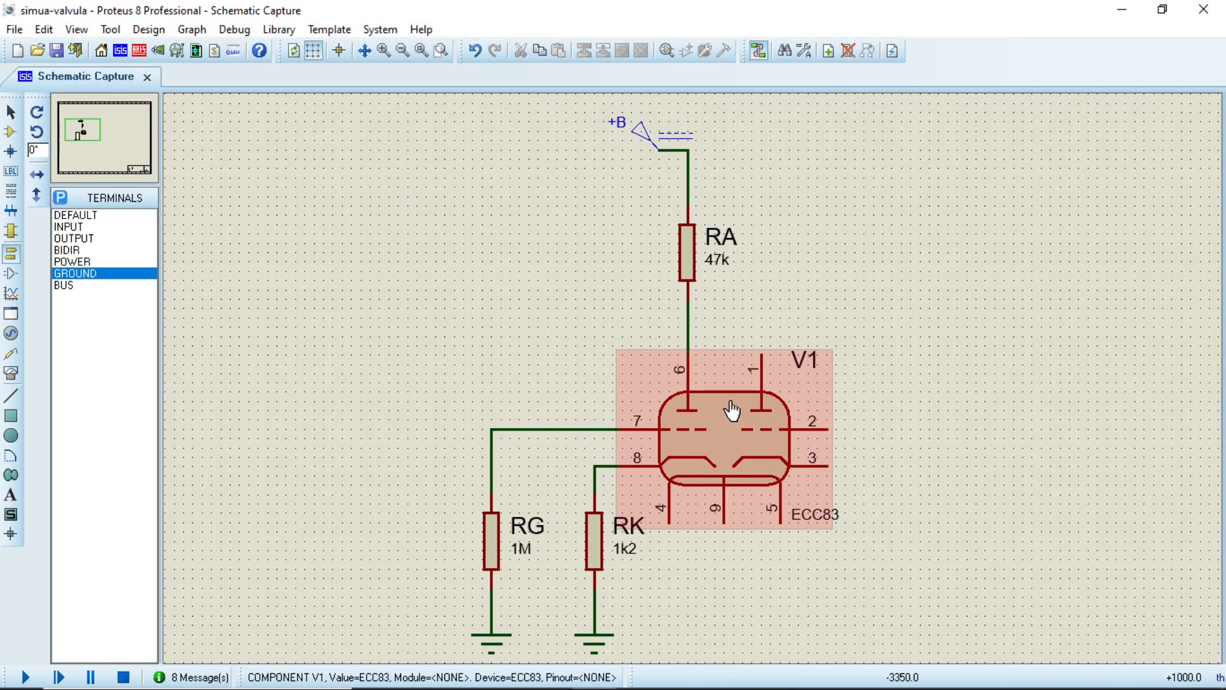
- Review the one-unit A.F. amplifier circuit in the ECC83 datasheet in Chrome
mouse_move(581, 688)
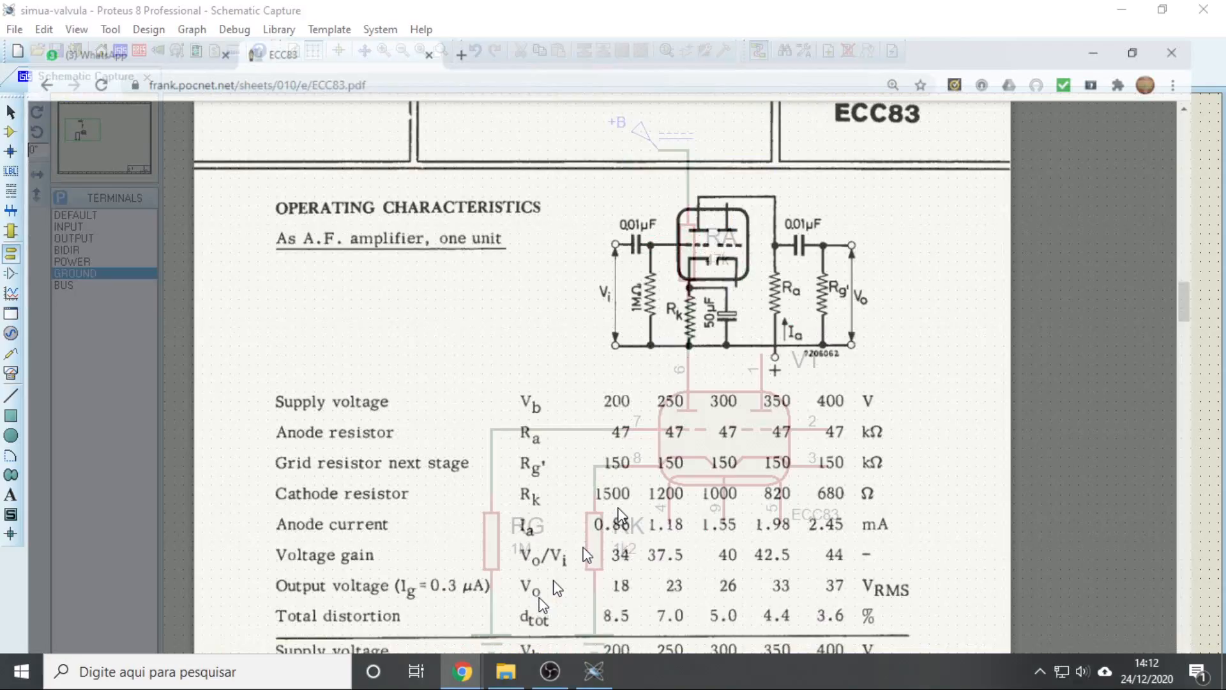
click(562, 594)
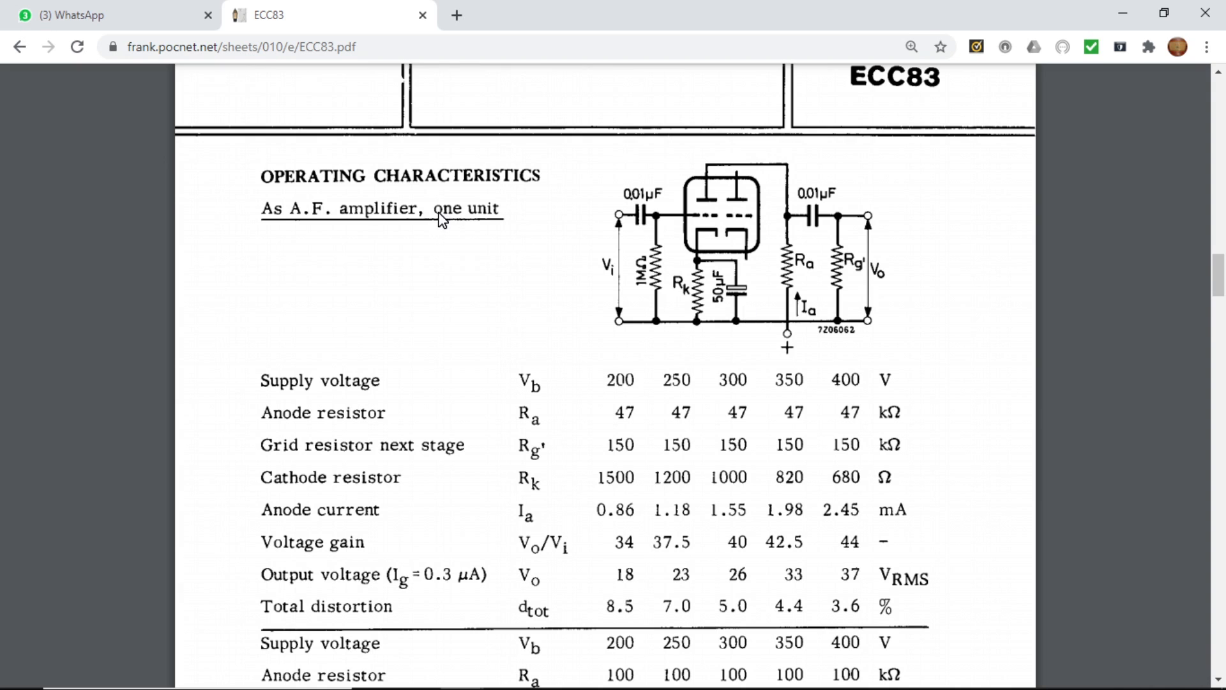
click(1120, 23)
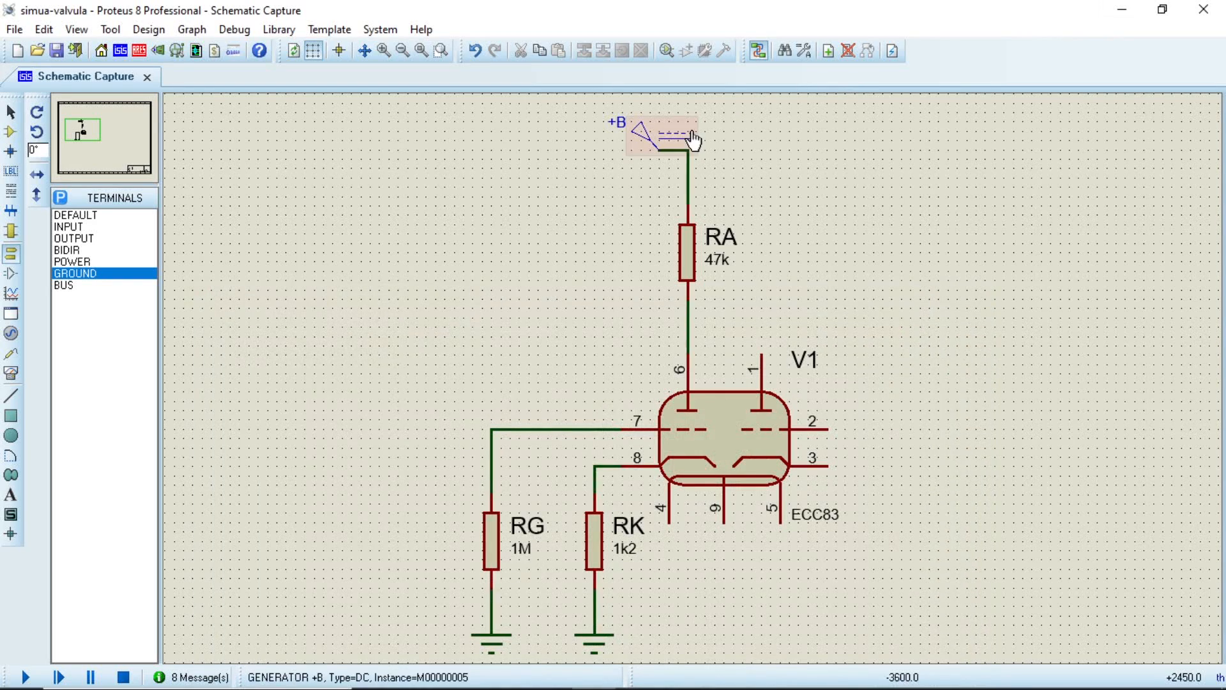
- Launch ZoomIt.exe from the ZoomIt folder on the desktop and return to the Proteus schematic
click(1122, 8)
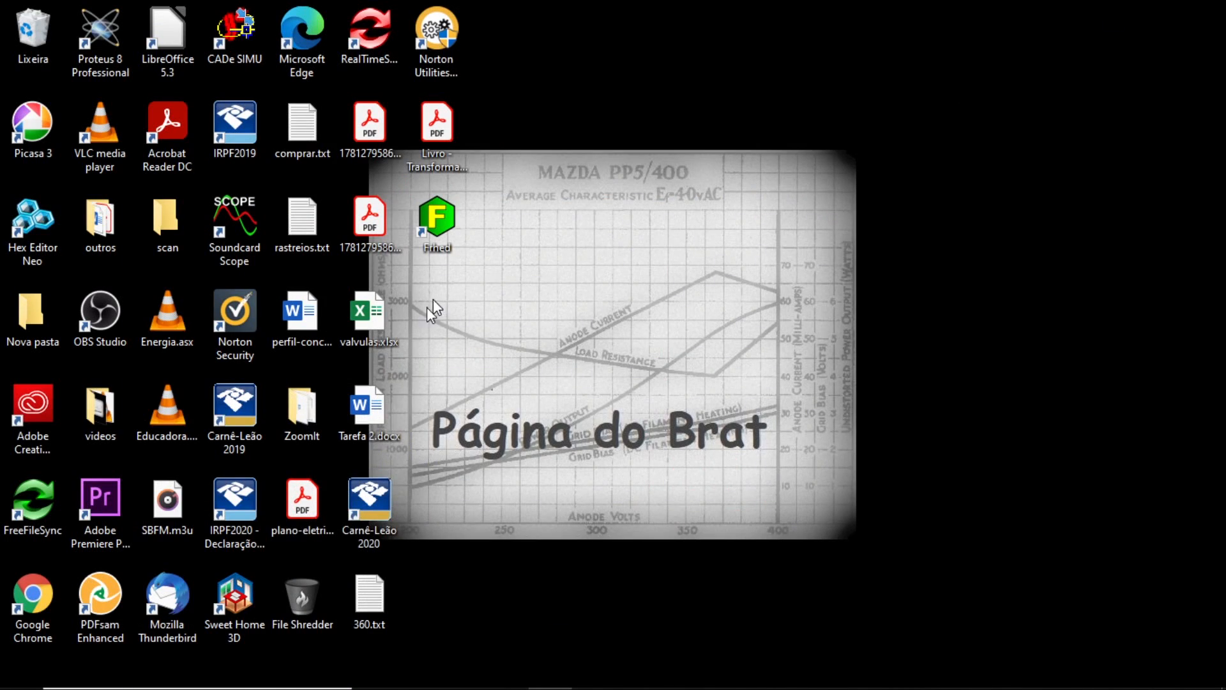
double_click(303, 412)
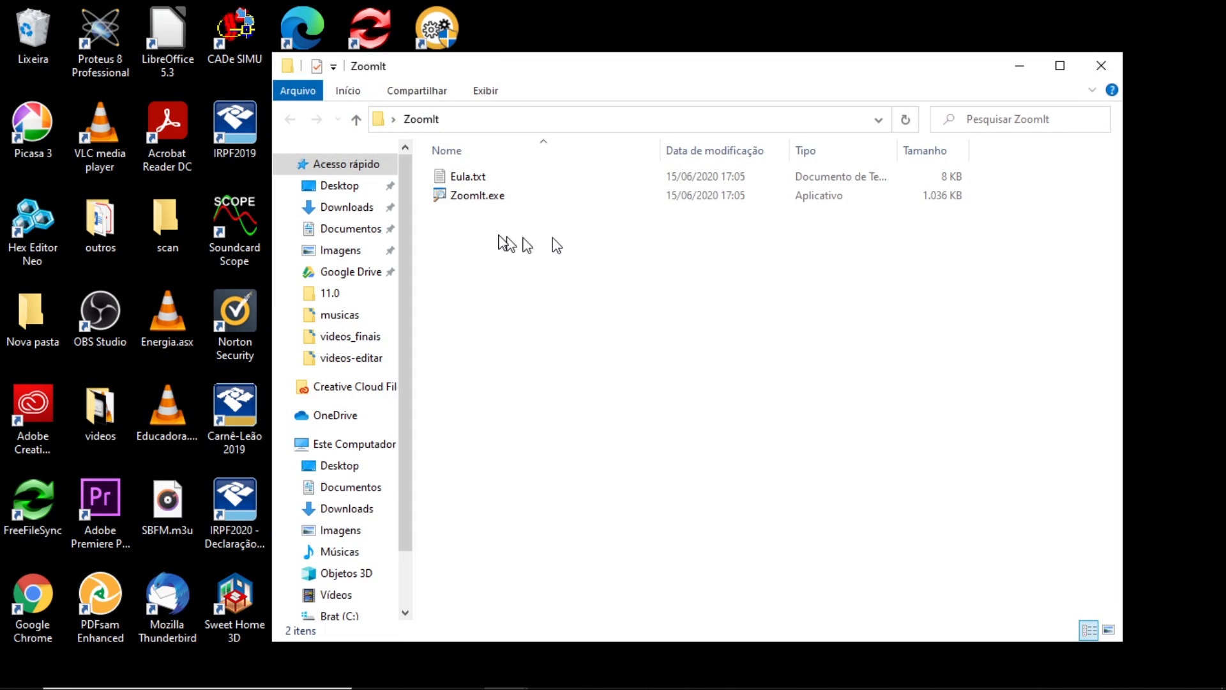
click(481, 197)
mouse_move(468, 678)
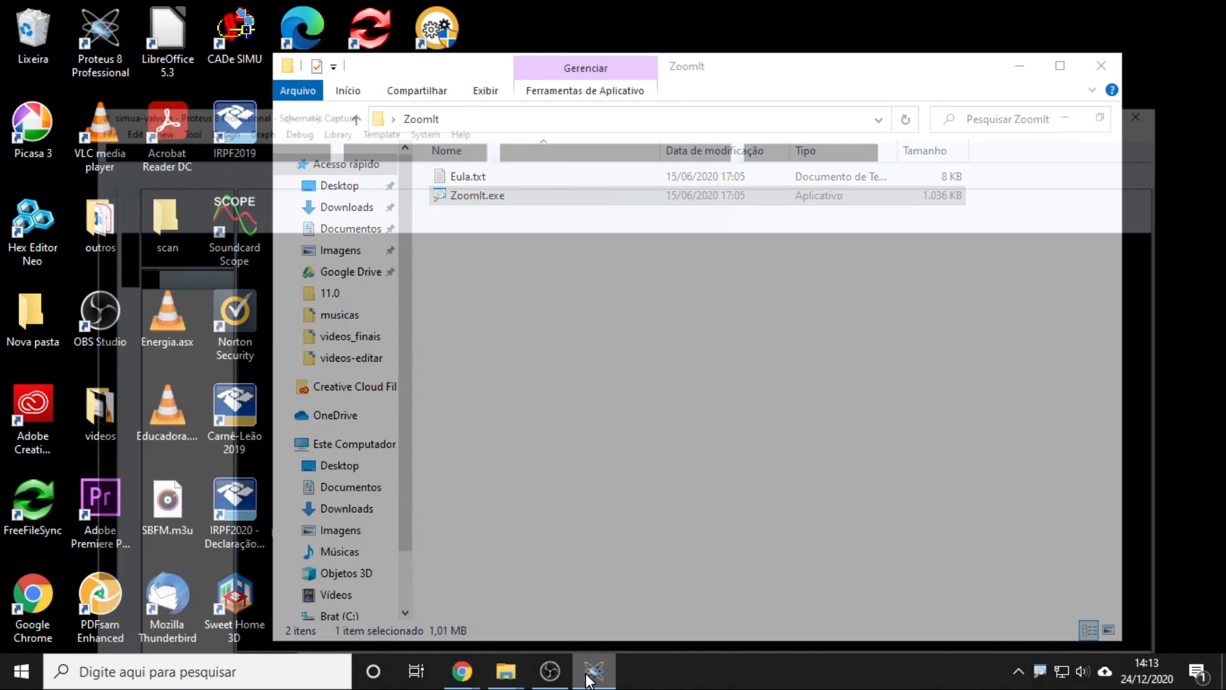
click(594, 671)
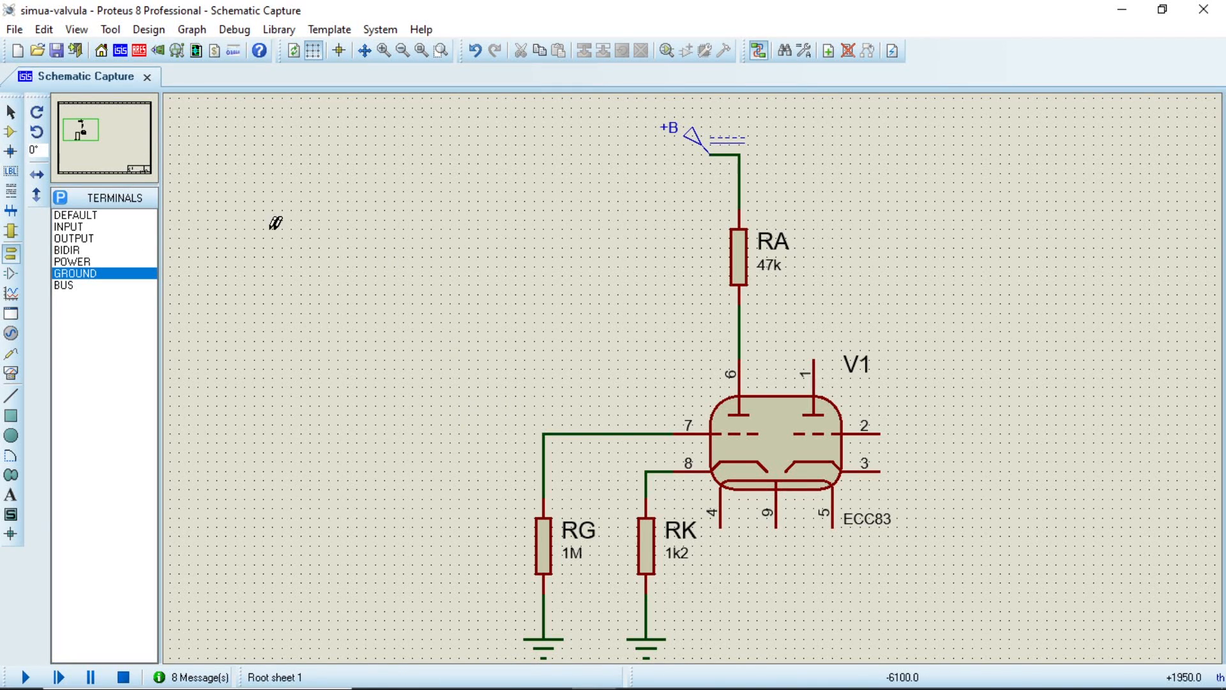
key(ctrl+2)
mouse_move(275, 231)
mouse_down()
mouse_move(261, 256)
mouse_move(319, 240)
mouse_move(374, 261)
mouse_up()
key(Escape)
- Write the capacitor formula C = 1 / (2πfR) as a freehand ZoomIt annotation in the empty area left of resistor RA
key(ctrl+2)
mouse_move(245, 242)
mouse_down()
mouse_move(230, 259)
mouse_move(260, 279)
mouse_move(291, 256)
mouse_up()
drag(349, 272, 354, 299)
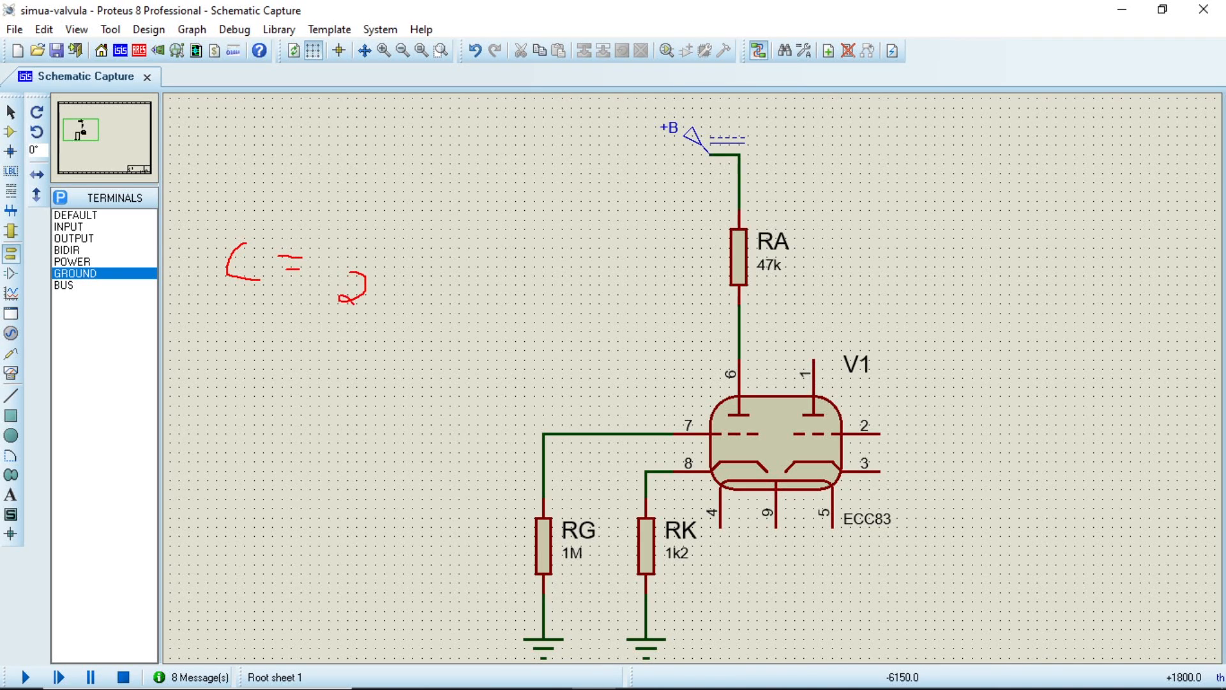
mouse_move(401, 273)
mouse_down()
mouse_move(397, 302)
mouse_move(410, 300)
mouse_up()
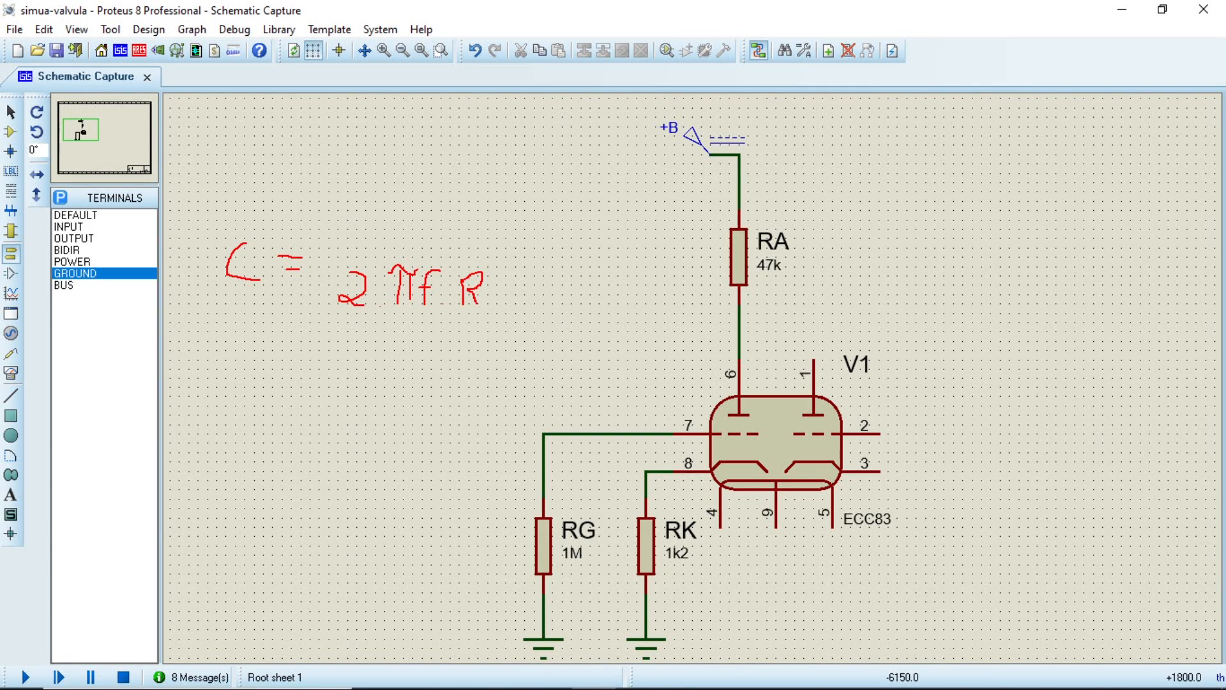
drag(343, 260, 468, 260)
drag(407, 215, 403, 228)
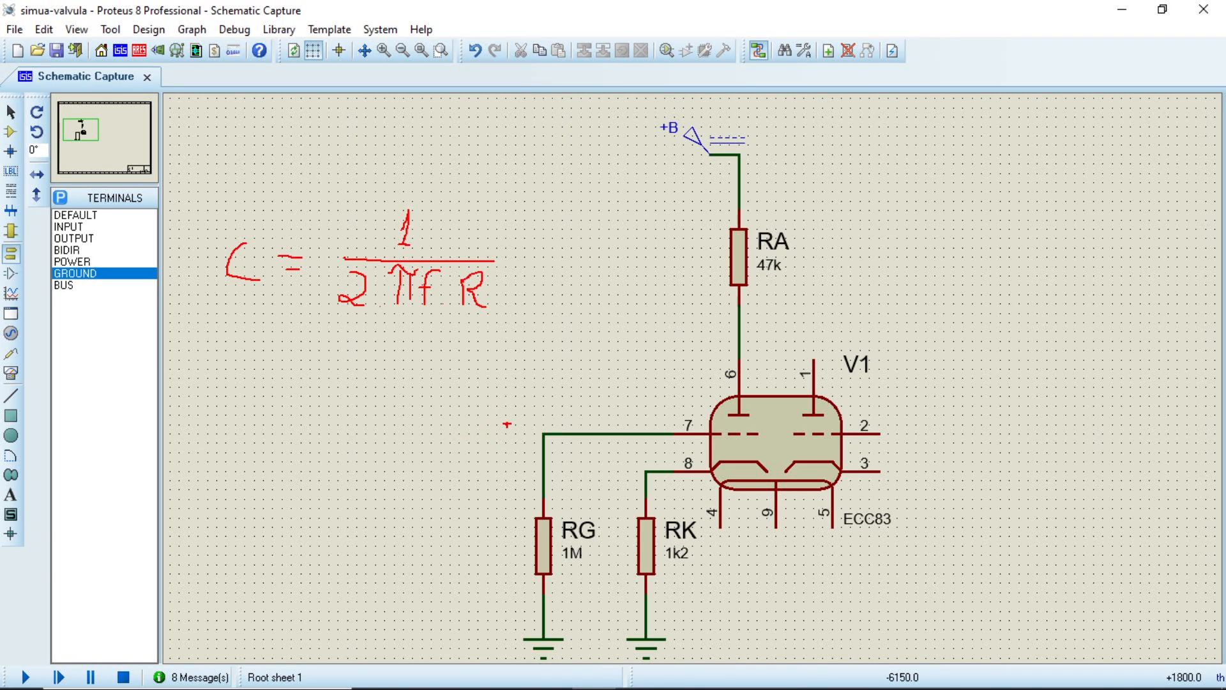
- Sketch an input capacitor at the grid wire and a bypass capacitor beside RK, and circle resistors RG and RK
mouse_move(456, 421)
mouse_down()
mouse_move(455, 455)
mouse_move(541, 436)
mouse_up()
mouse_move(571, 487)
mouse_down()
mouse_move(496, 495)
mouse_move(520, 562)
mouse_move(562, 484)
mouse_up()
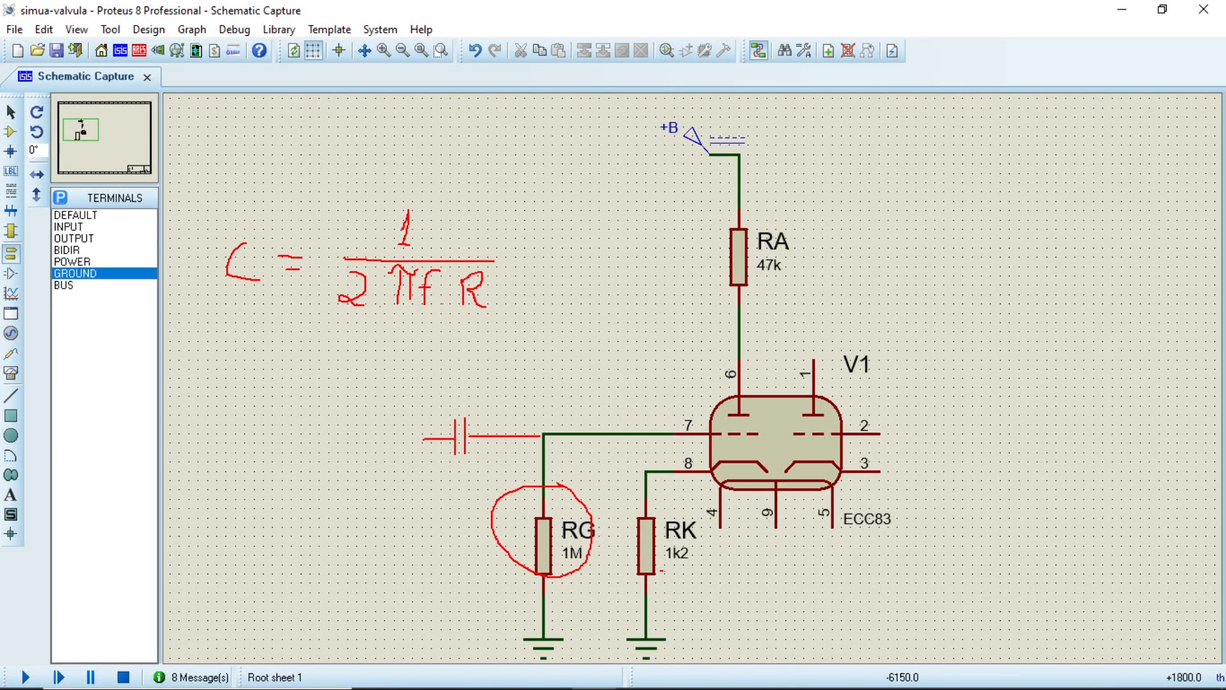
mouse_move(647, 503)
mouse_down()
mouse_move(696, 504)
mouse_move(700, 573)
mouse_move(686, 575)
mouse_move(727, 581)
mouse_move(712, 624)
mouse_move(723, 629)
mouse_up()
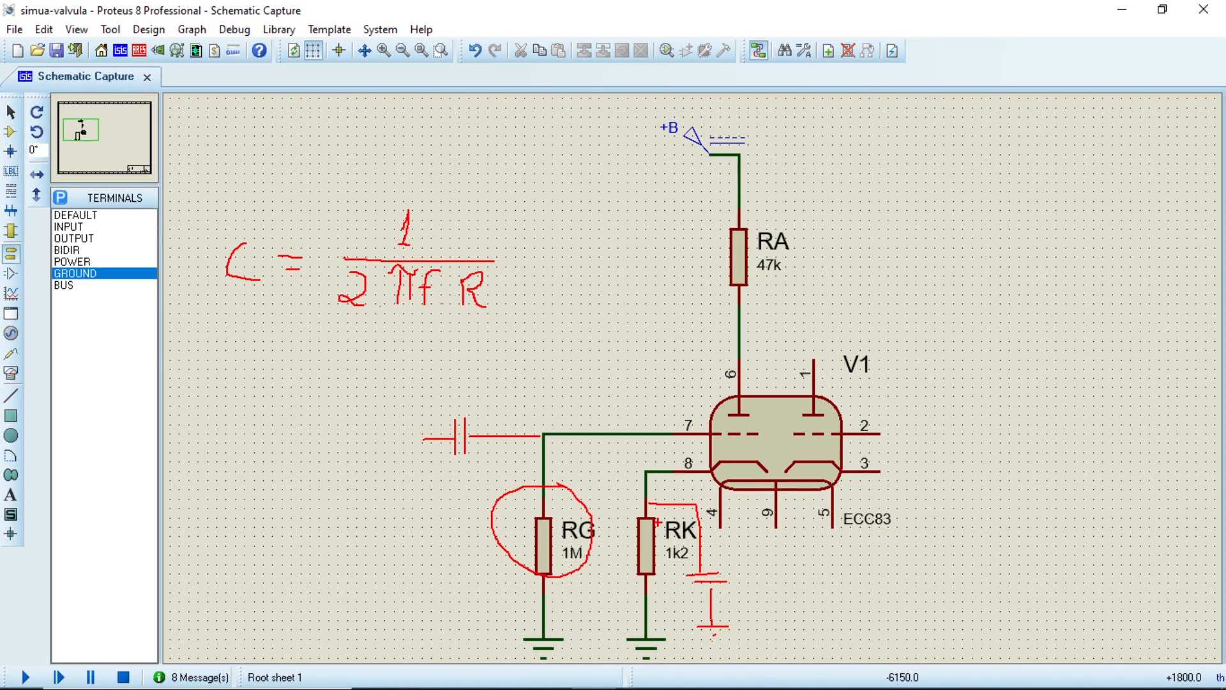
mouse_move(667, 504)
mouse_down()
mouse_move(615, 544)
mouse_move(646, 593)
mouse_move(698, 554)
mouse_up()
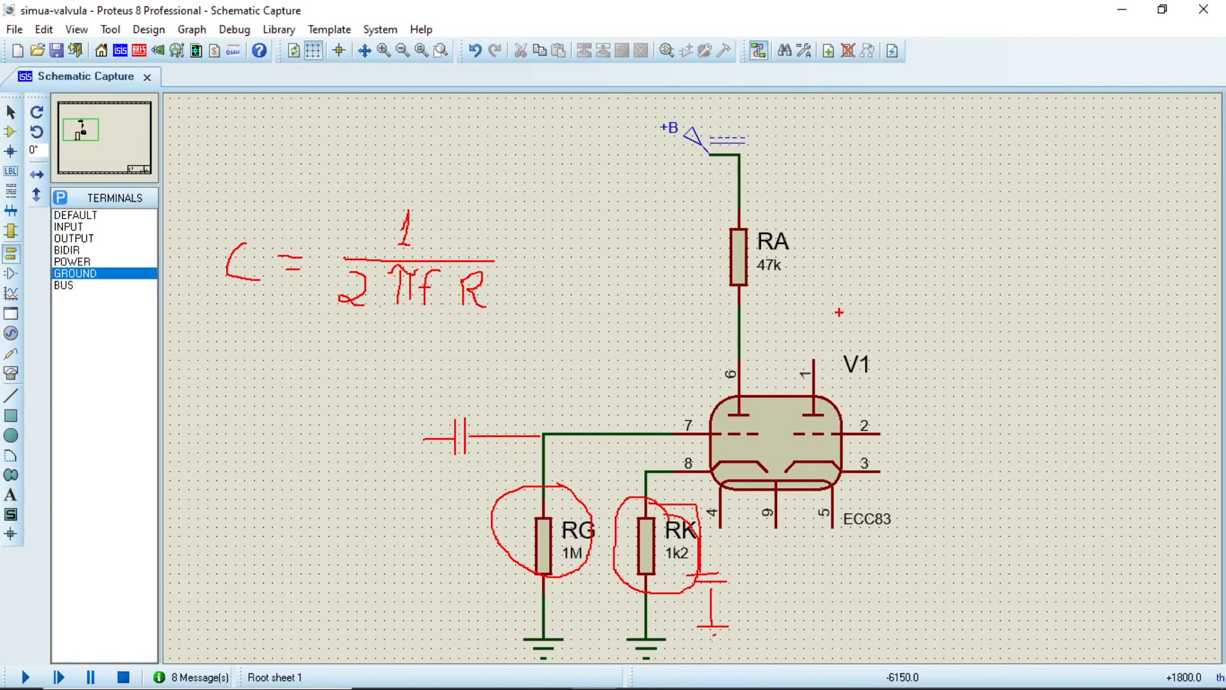
- Circle RA, sketch an output capacitor leading from the anode to a load resistor, and clear all annotations
mouse_move(803, 219)
mouse_down()
mouse_move(705, 283)
mouse_move(806, 235)
mouse_move(803, 220)
mouse_up()
drag(746, 327, 887, 340)
mouse_move(886, 298)
mouse_down()
mouse_move(887, 350)
mouse_move(991, 340)
mouse_move(992, 428)
mouse_move(1020, 428)
mouse_move(983, 498)
mouse_up()
drag(1012, 432, 1014, 492)
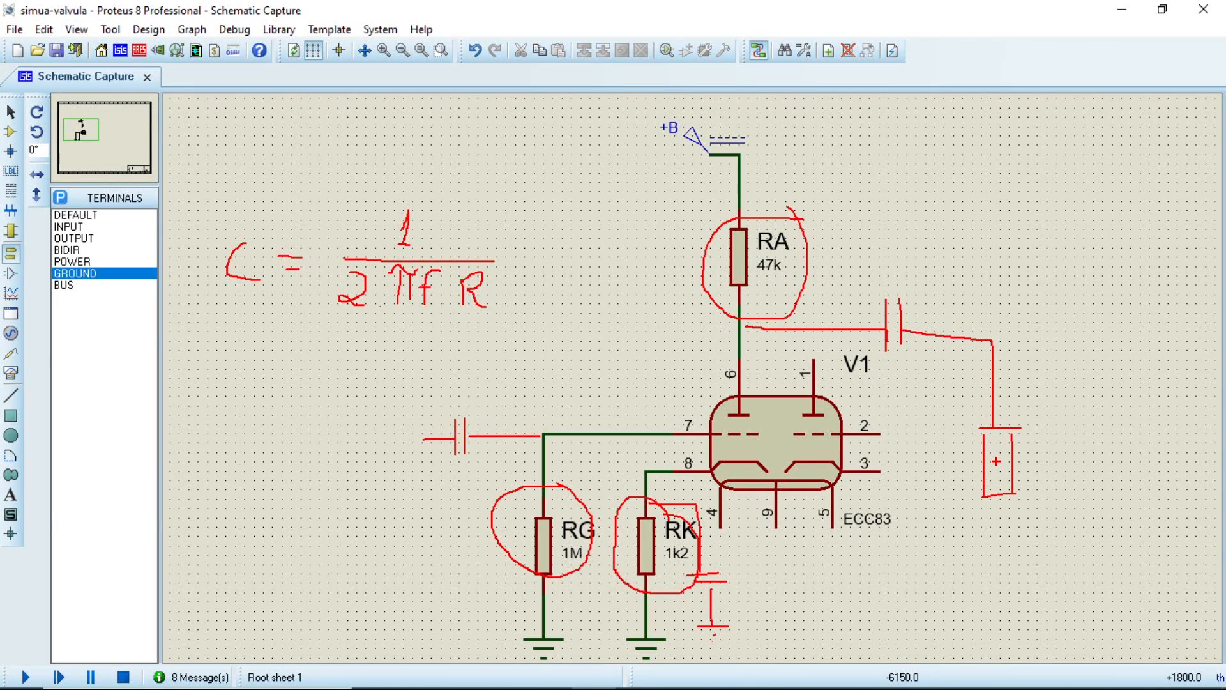
key(Escape)
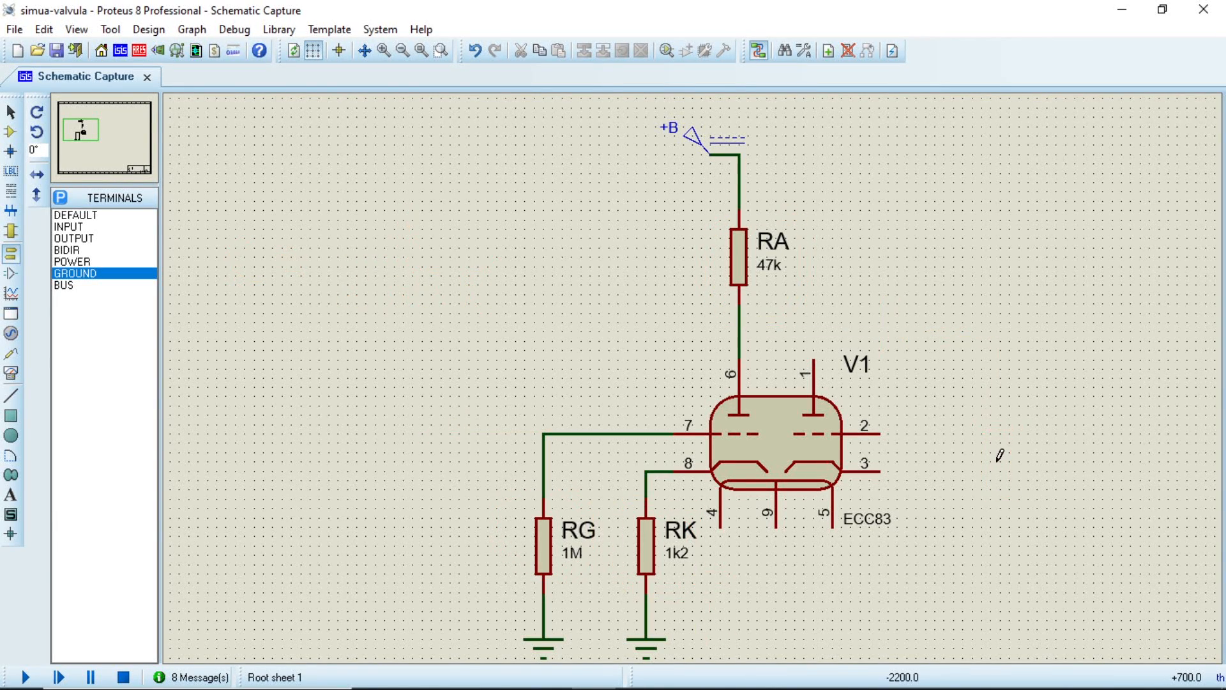
- Check the capacitors in the ECC83 datasheet's amplifier circuit in Chrome and return to Proteus
mouse_move(416, 687)
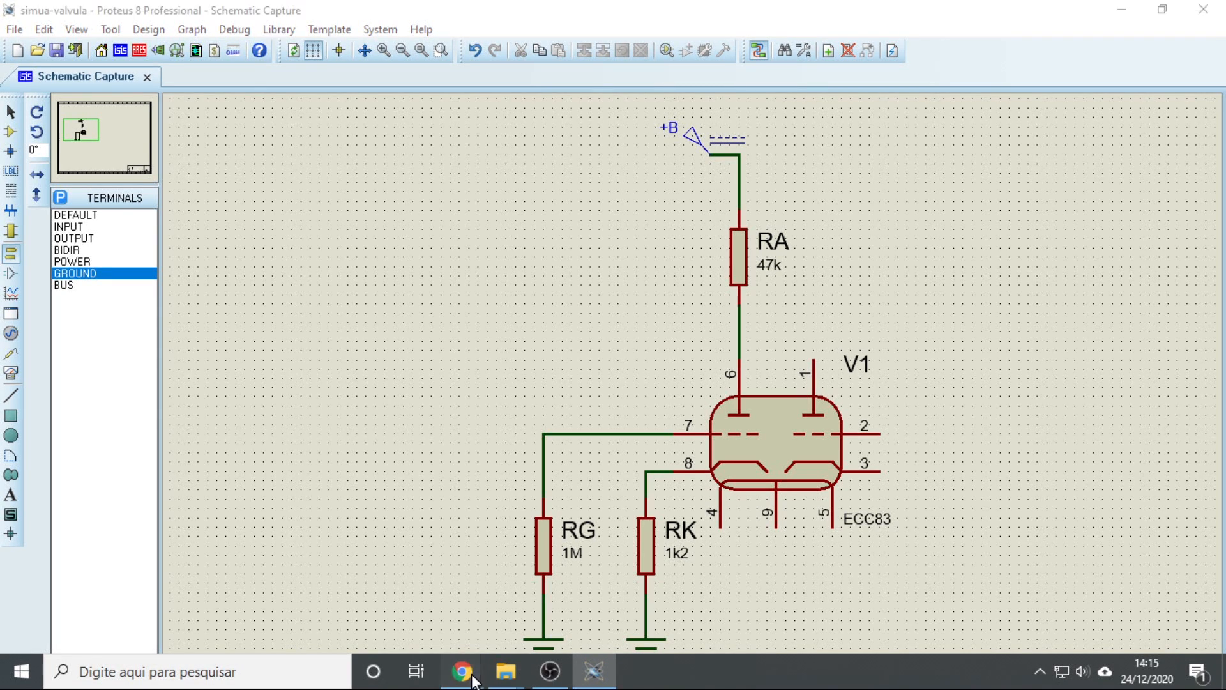
mouse_move(462, 671)
click(512, 624)
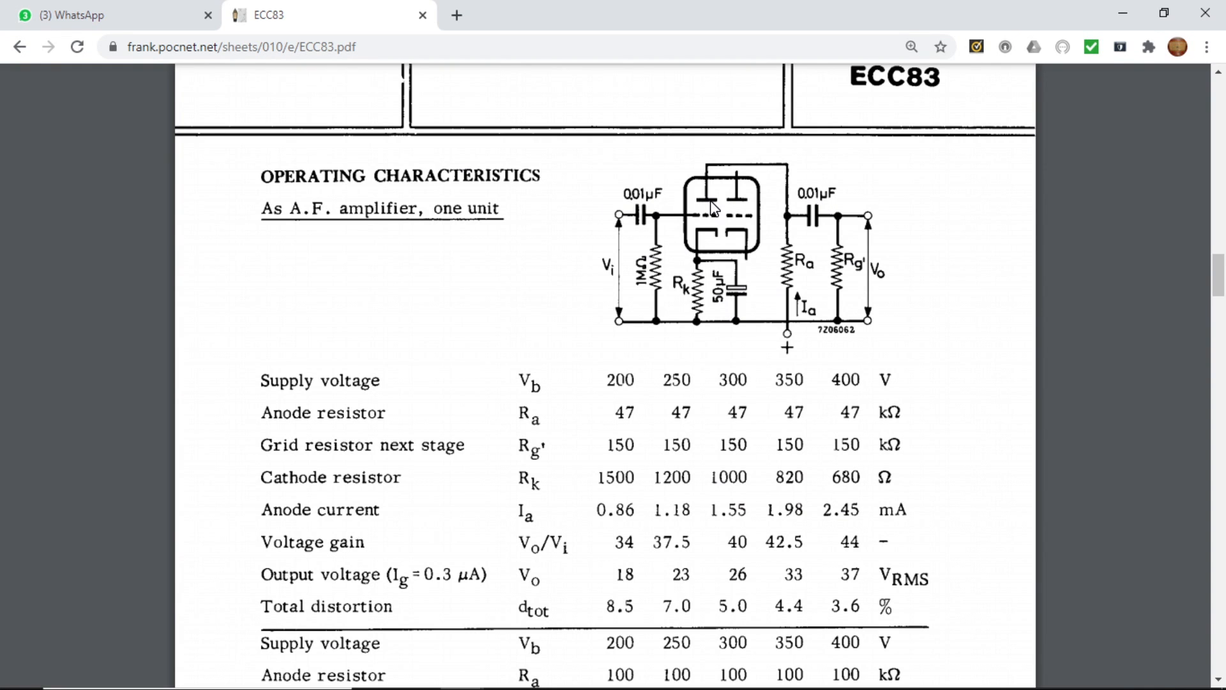
click(1122, 12)
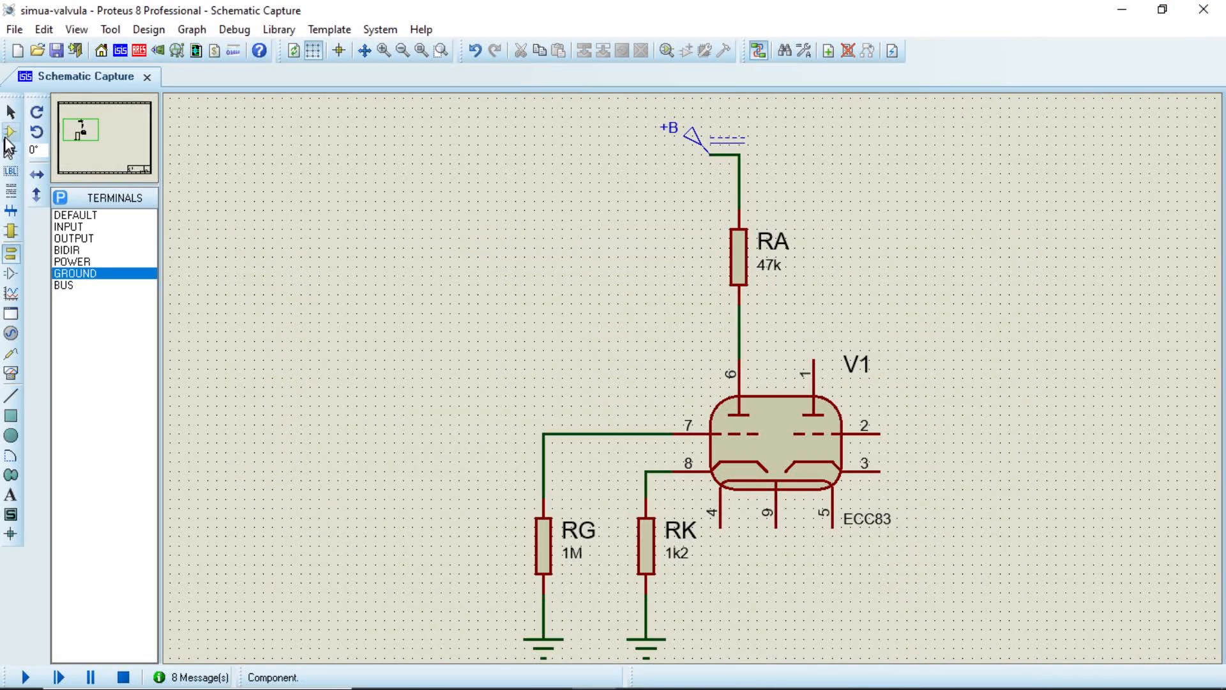
- Add the generic non-electrolytic capacitor CAP to the devices and place one left of RG's grid wire and another right of the anode line
click(9, 132)
click(60, 198)
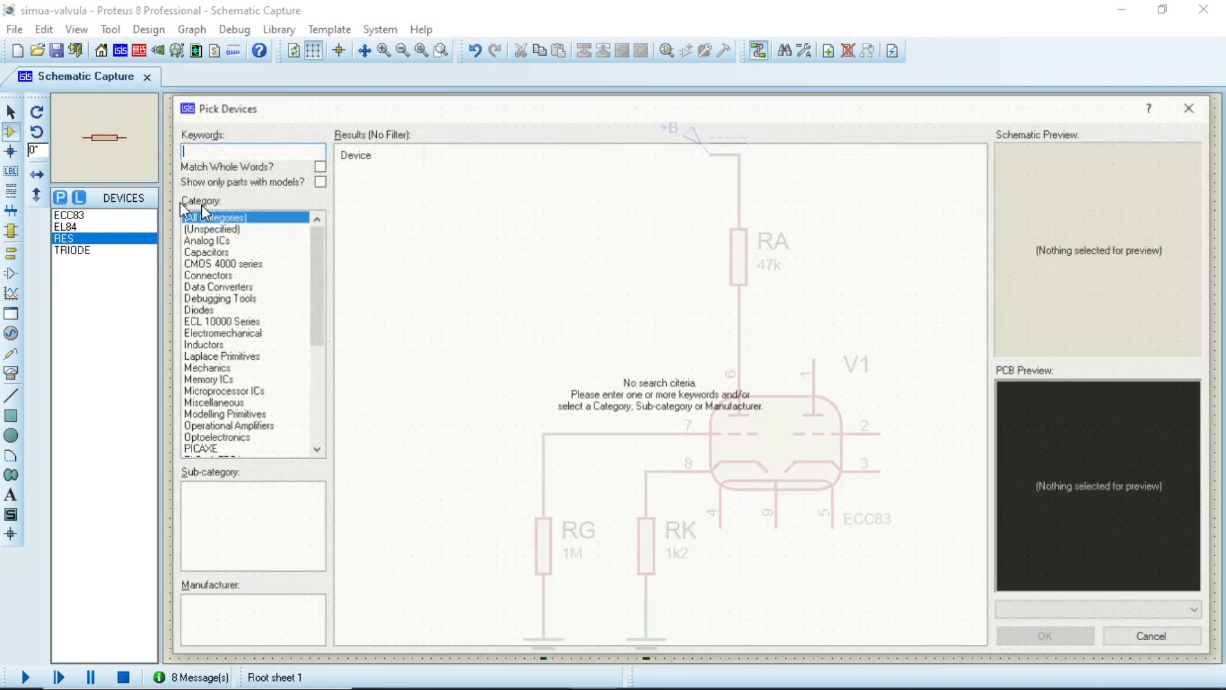
text(cap)
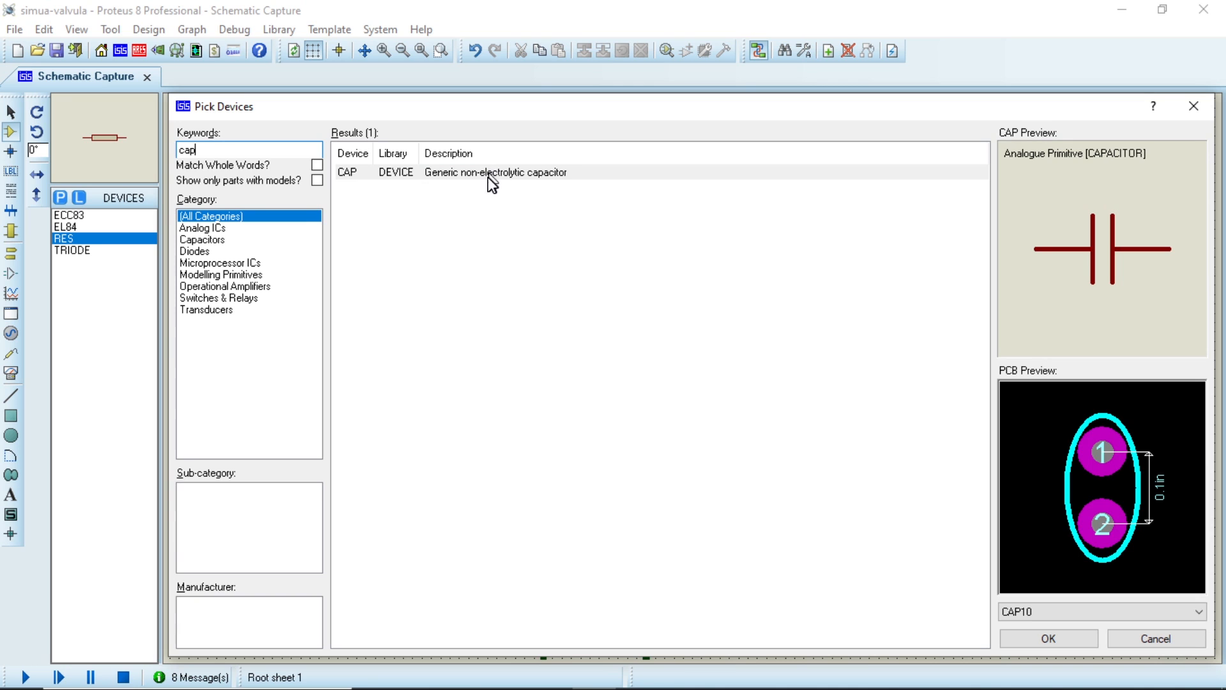
click(490, 184)
click(1006, 633)
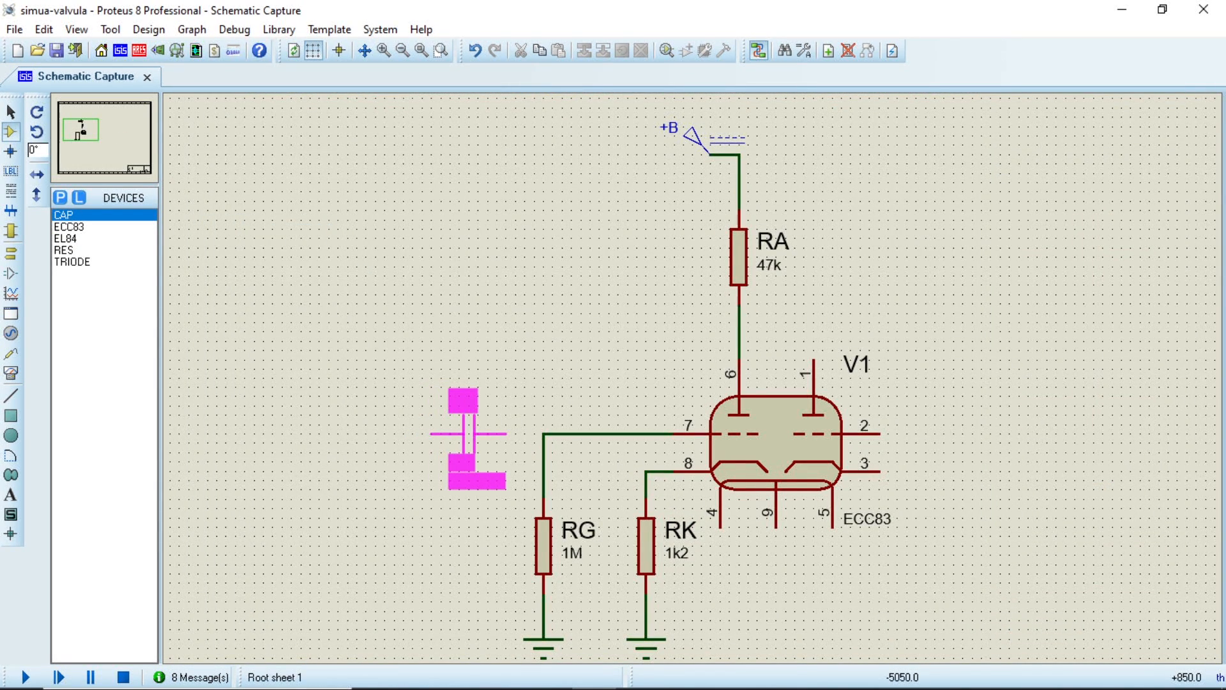
click(479, 434)
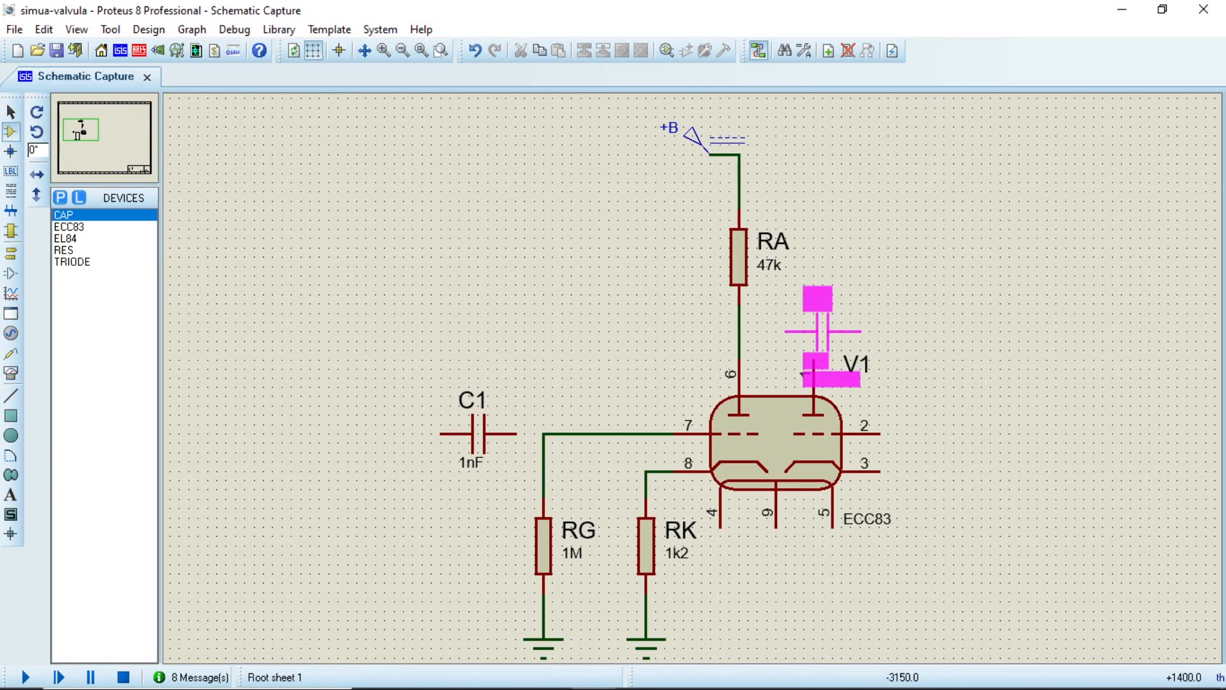
click(924, 331)
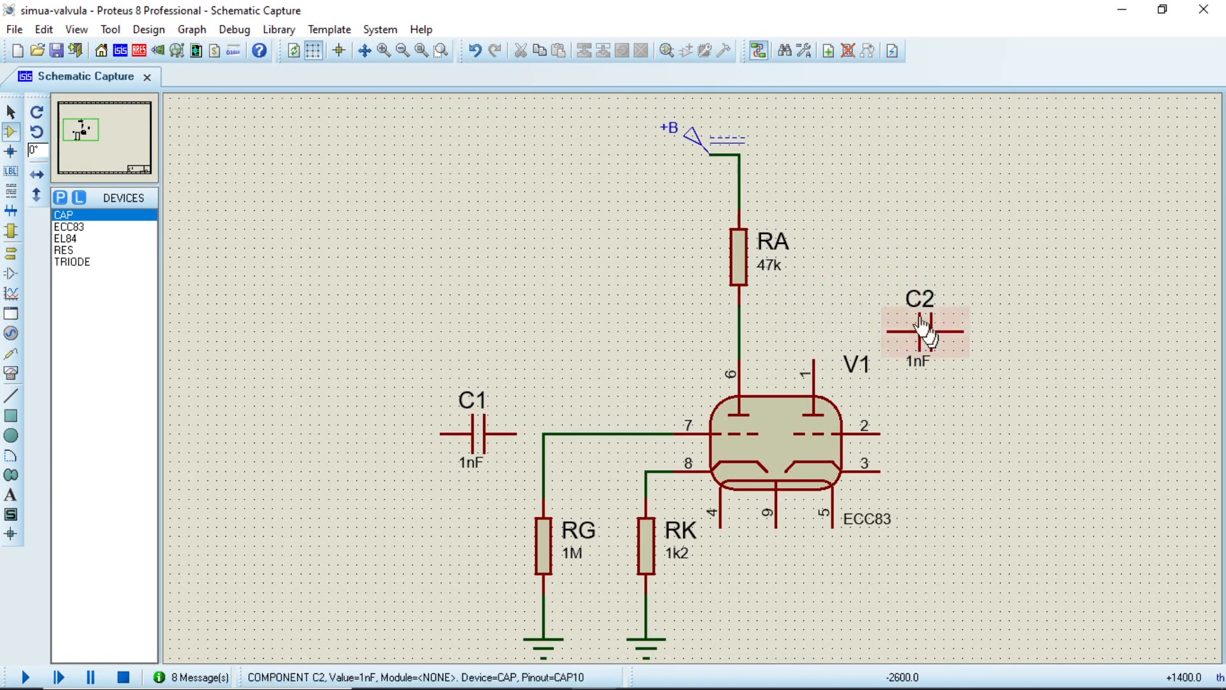
- Rename the capacitor beside the grid wire as CE and set its capacitance to 10nF
double_click(479, 434)
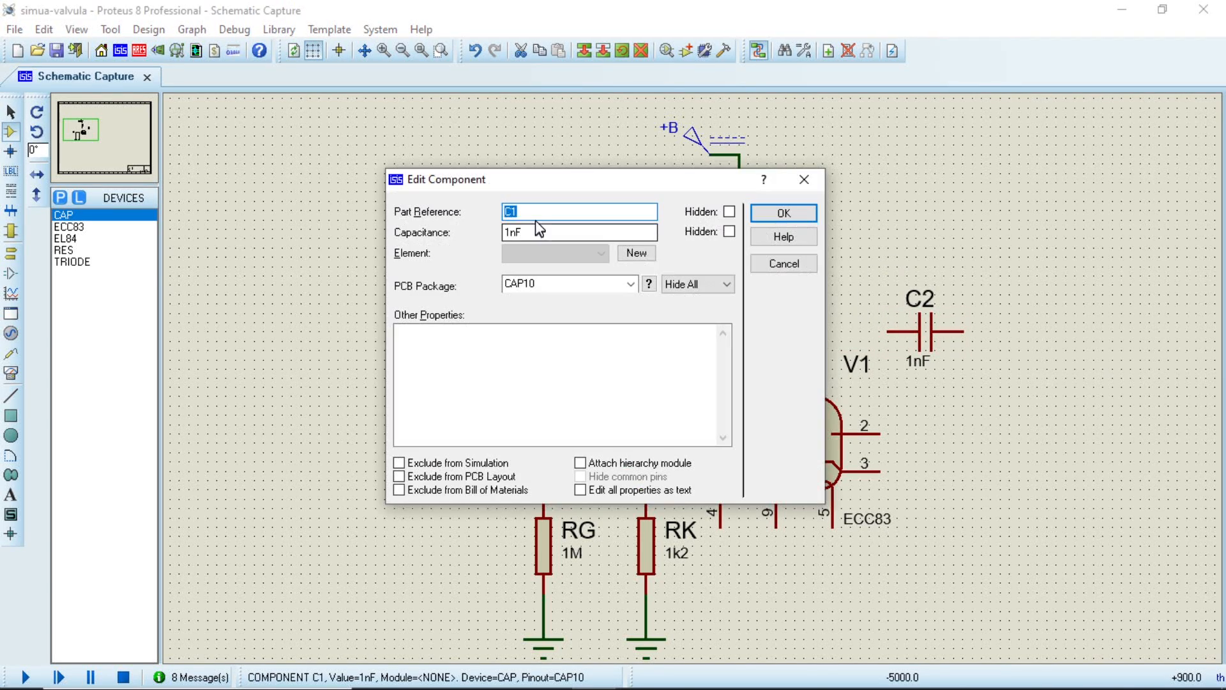
key(BackSpace)
text(E)
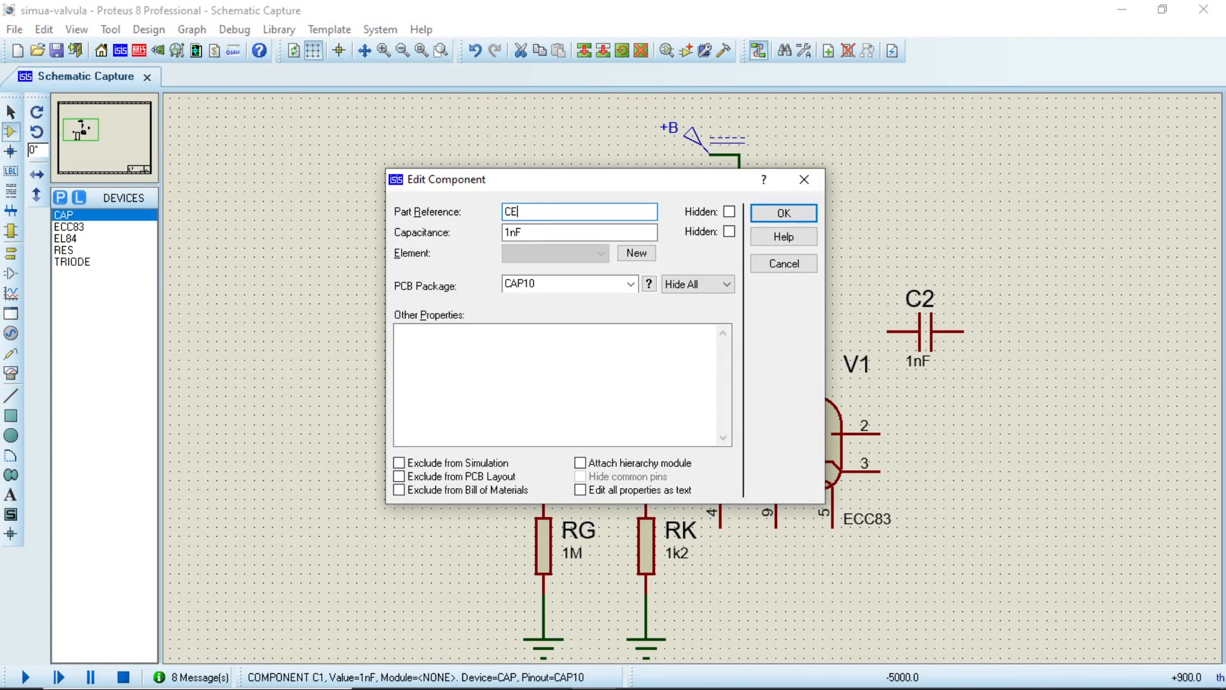
click(510, 232)
text(0)
click(787, 213)
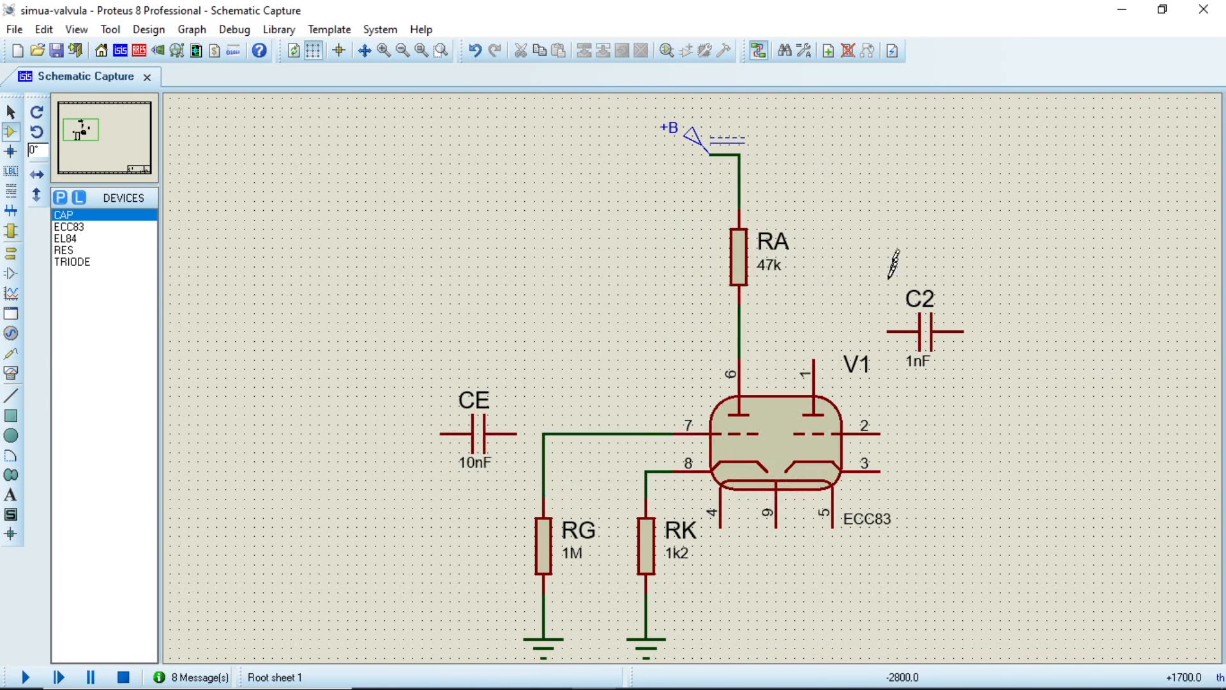
- Wire the output capacitor to the anode line below RA, rename it CS and set its capacitance to 10nF
click(887, 331)
click(739, 330)
double_click(907, 324)
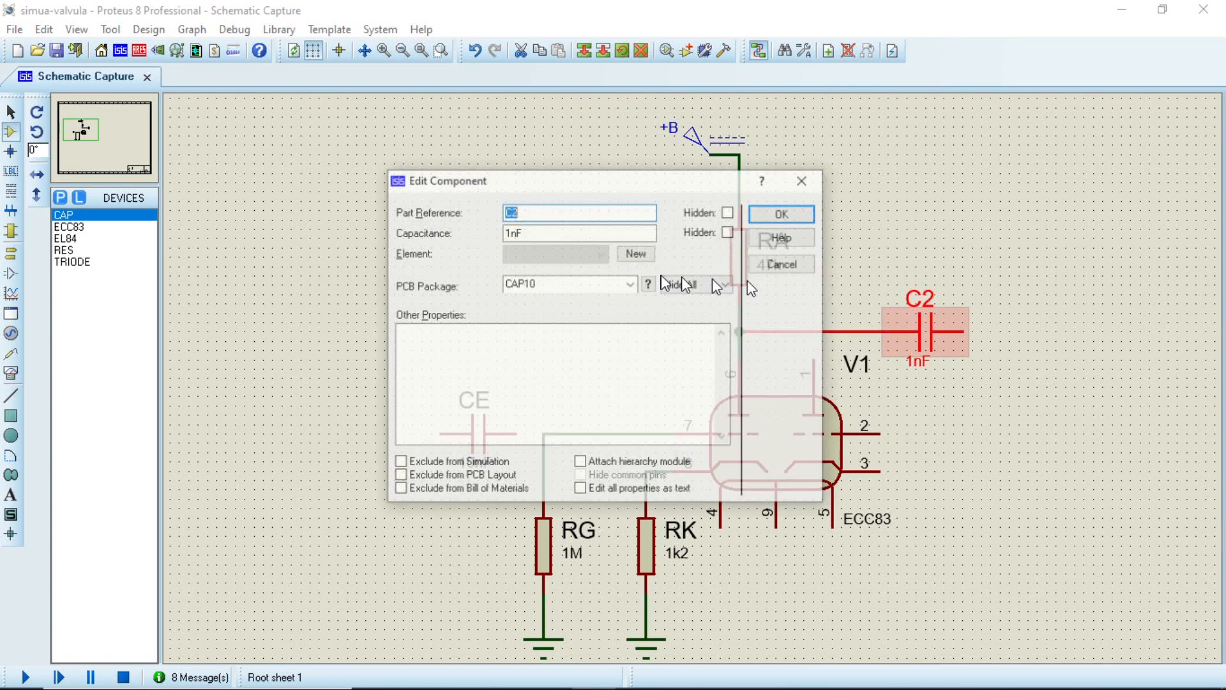
key(BackSpace)
text(S)
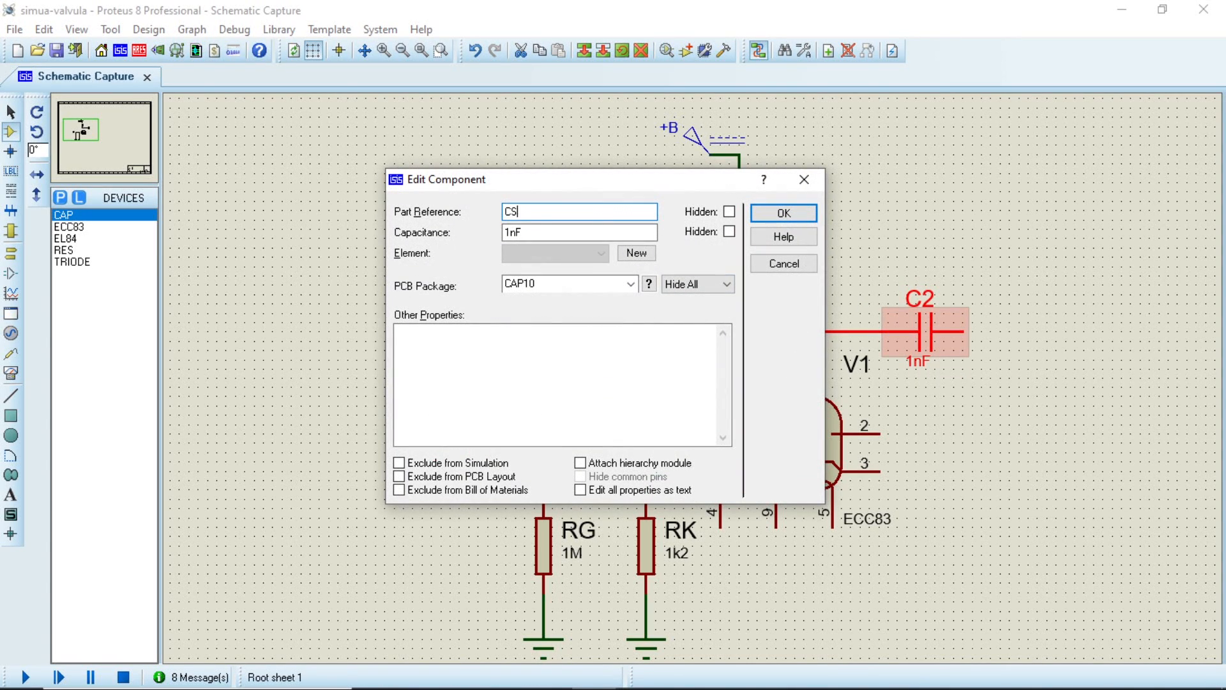
click(508, 235)
text(0)
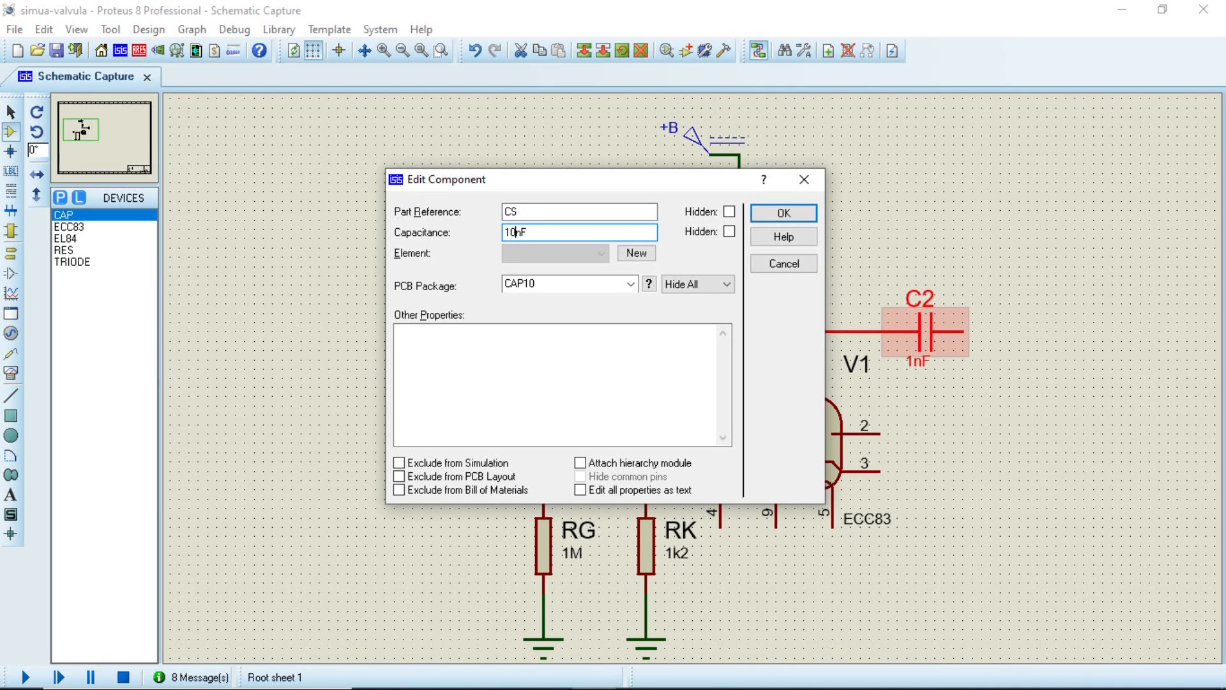
key(Return)
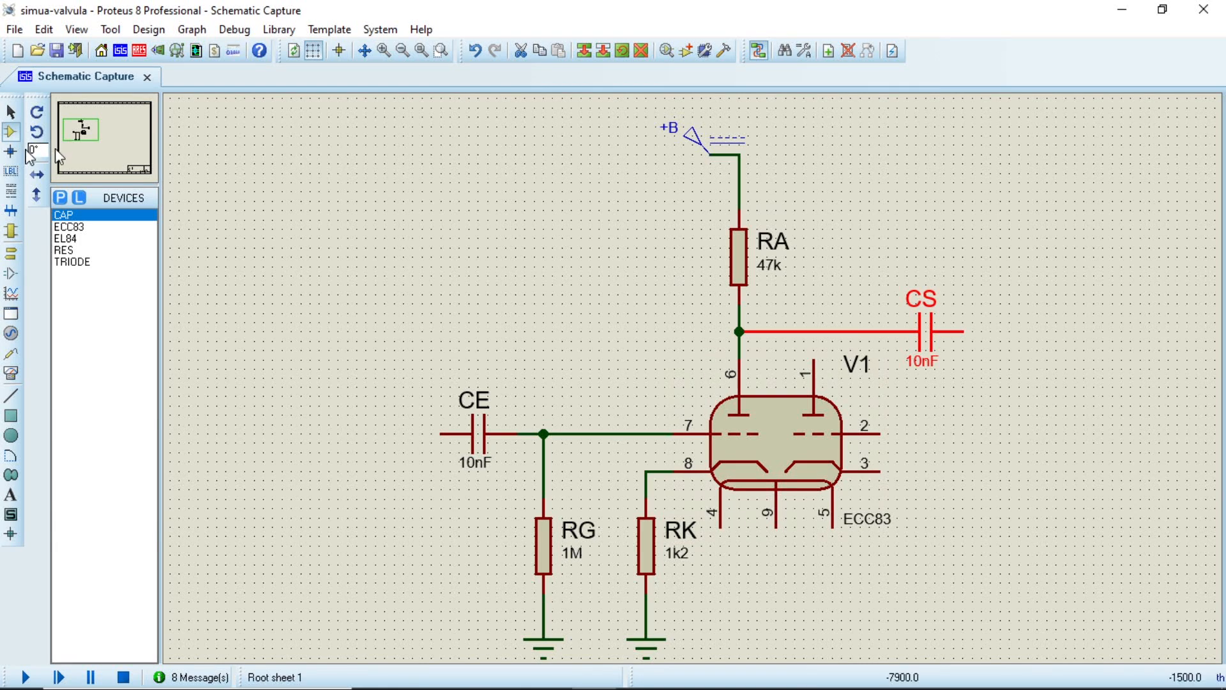
- Move the +B supply, RA, CS and valve V1 together to the right, widening the gap to RK
click(13, 118)
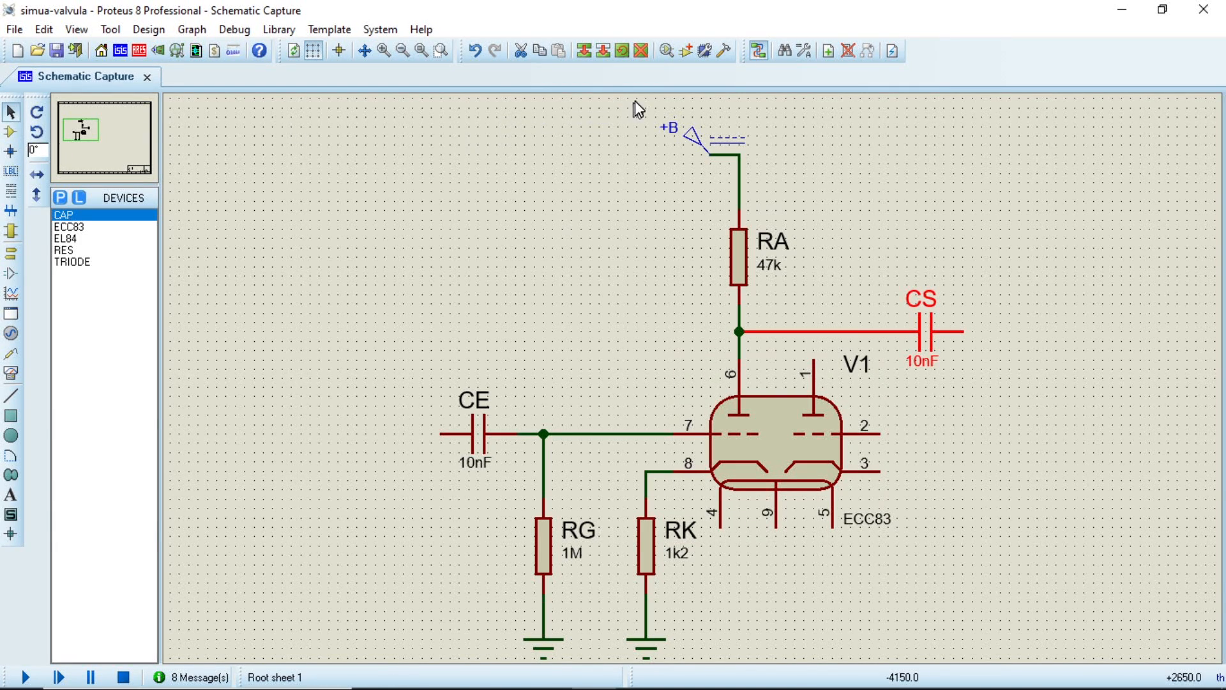
drag(656, 100, 1011, 555)
drag(776, 444, 907, 444)
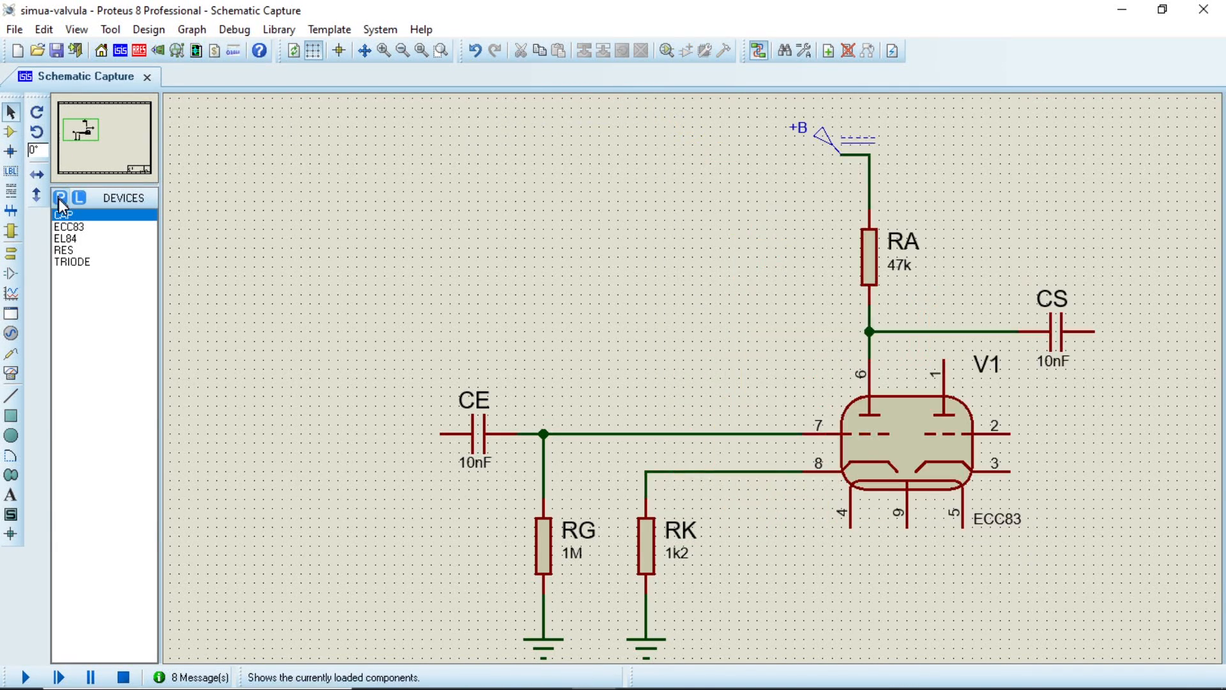
- Add the generic electrolytic capacitor CAP-ELEC to the devices, finding it with the keyword elec
click(61, 199)
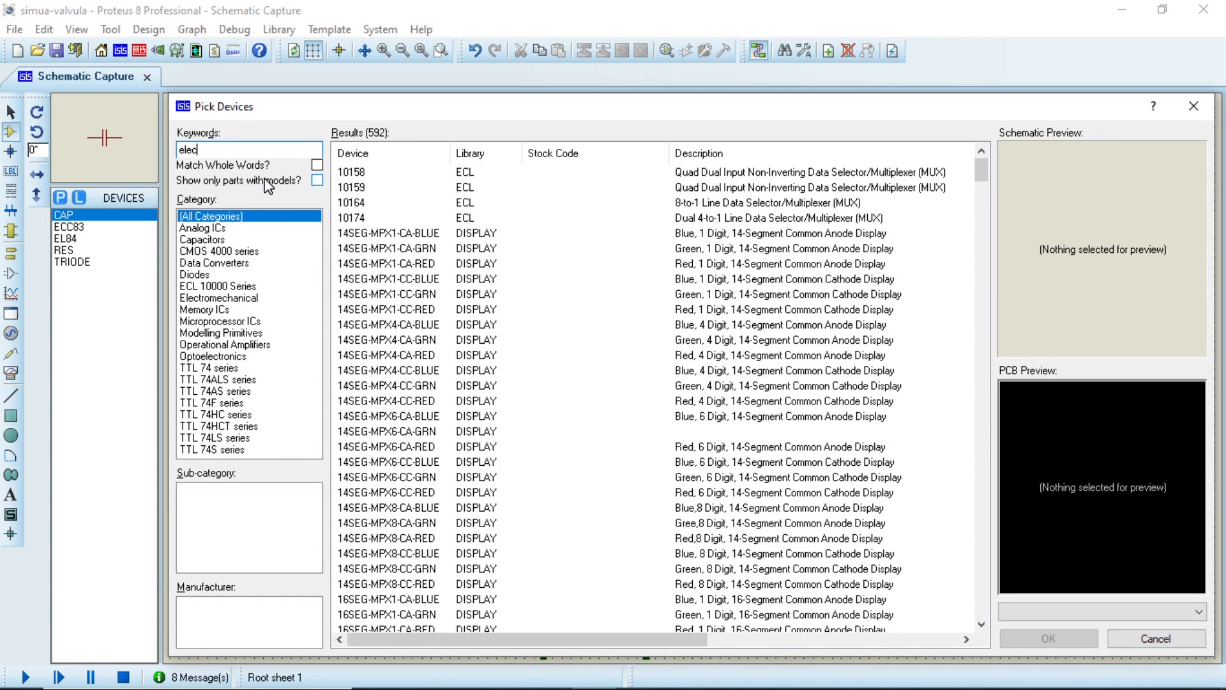
click(220, 251)
click(212, 231)
click(214, 239)
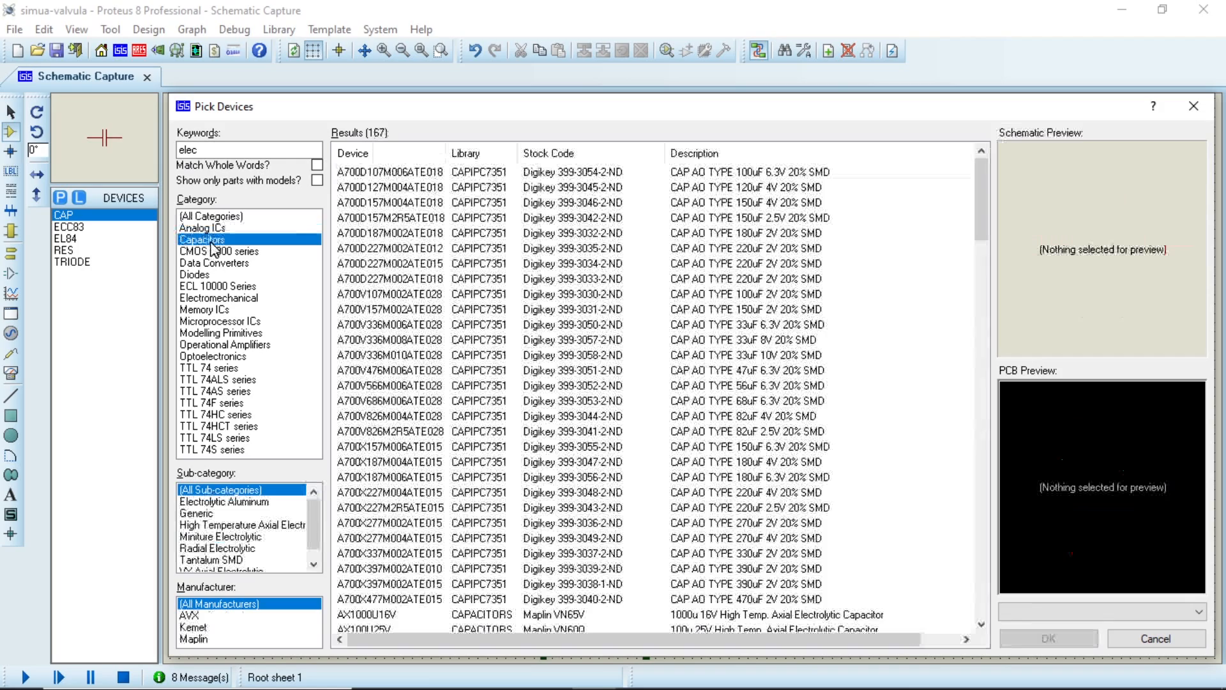
click(195, 515)
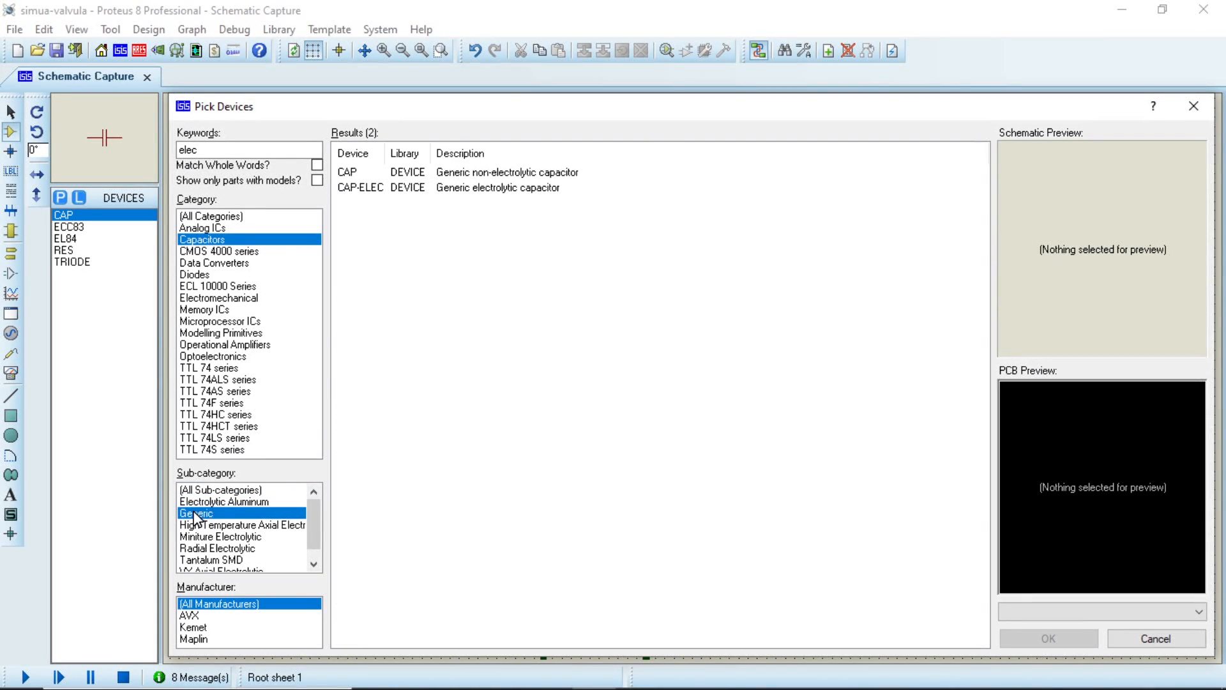
click(378, 188)
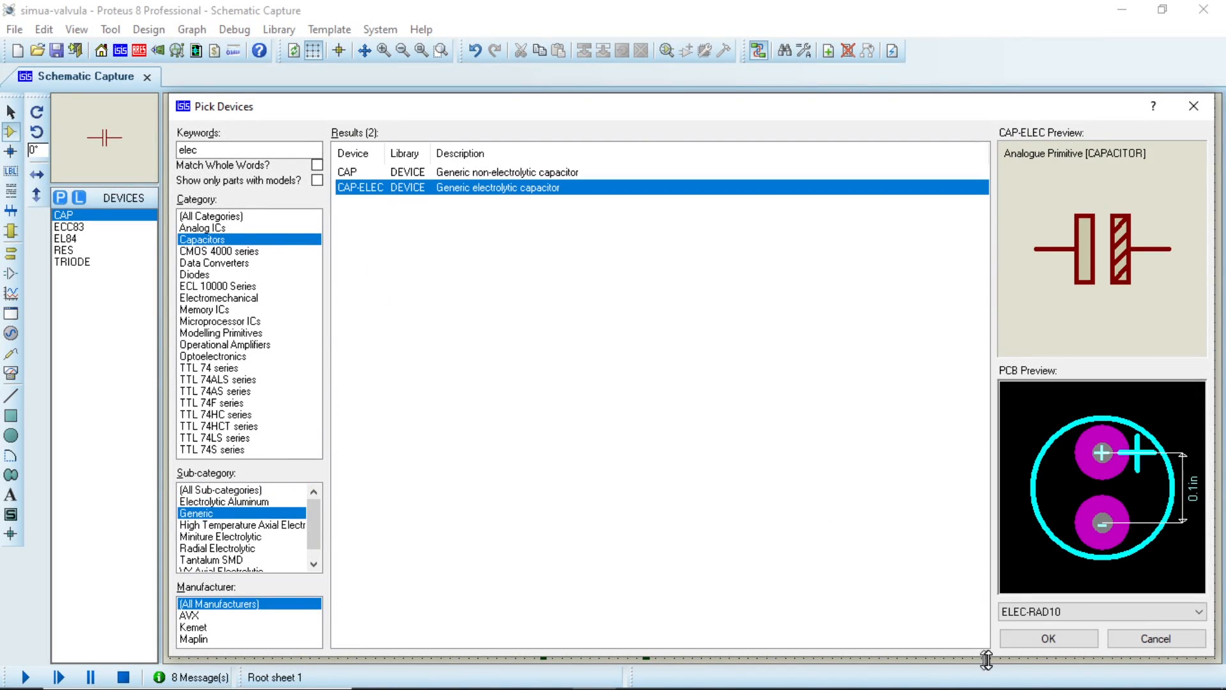
click(1034, 642)
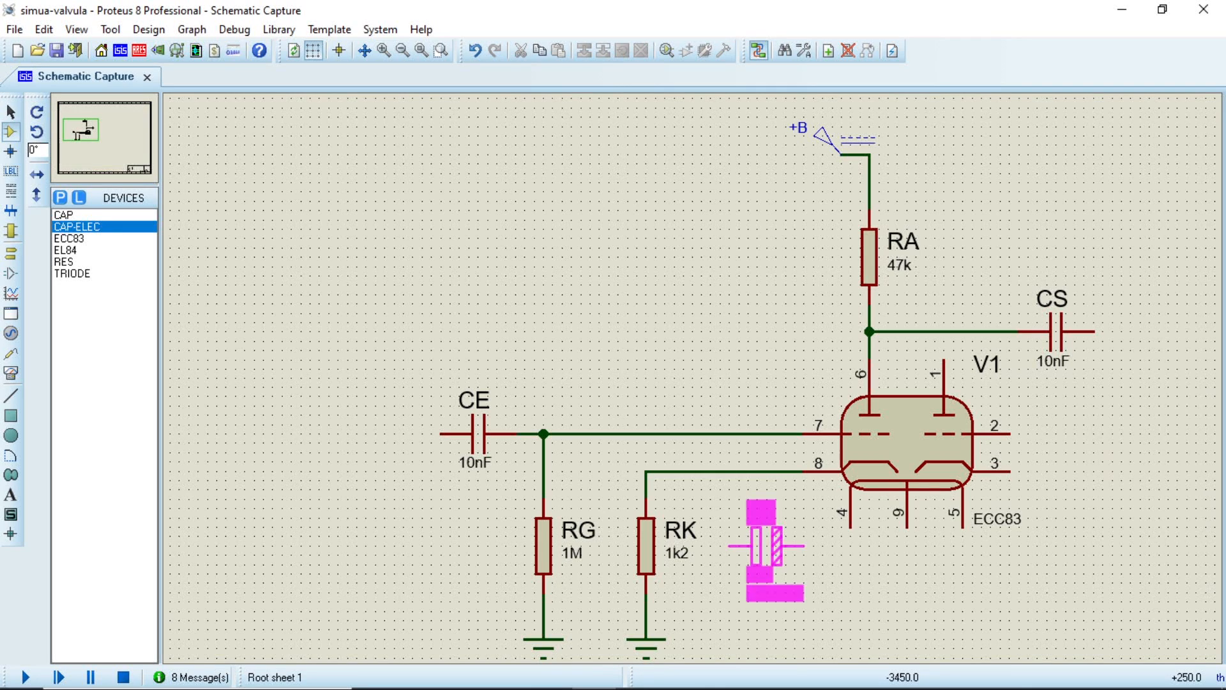
- Place the electrolytic capacitor right of RK, rotated upright with its hatched plate at the bottom and level with the resistor
click(757, 546)
right_click(770, 551)
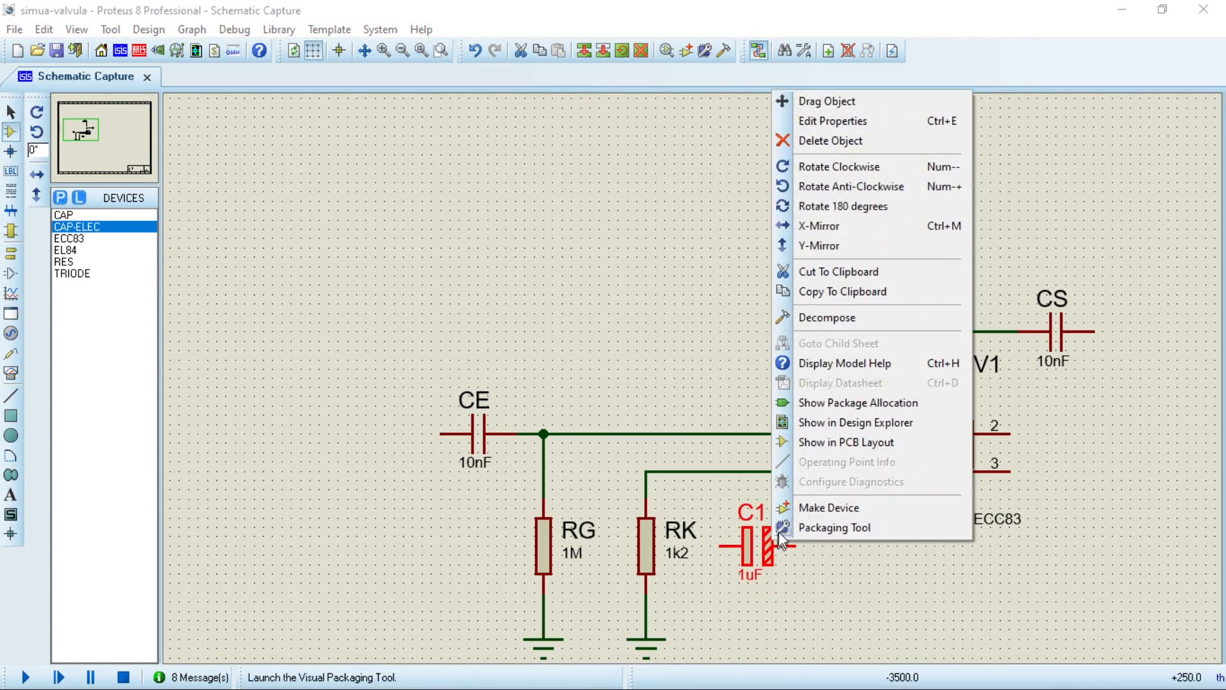
click(835, 187)
drag(747, 555, 739, 546)
click(836, 574)
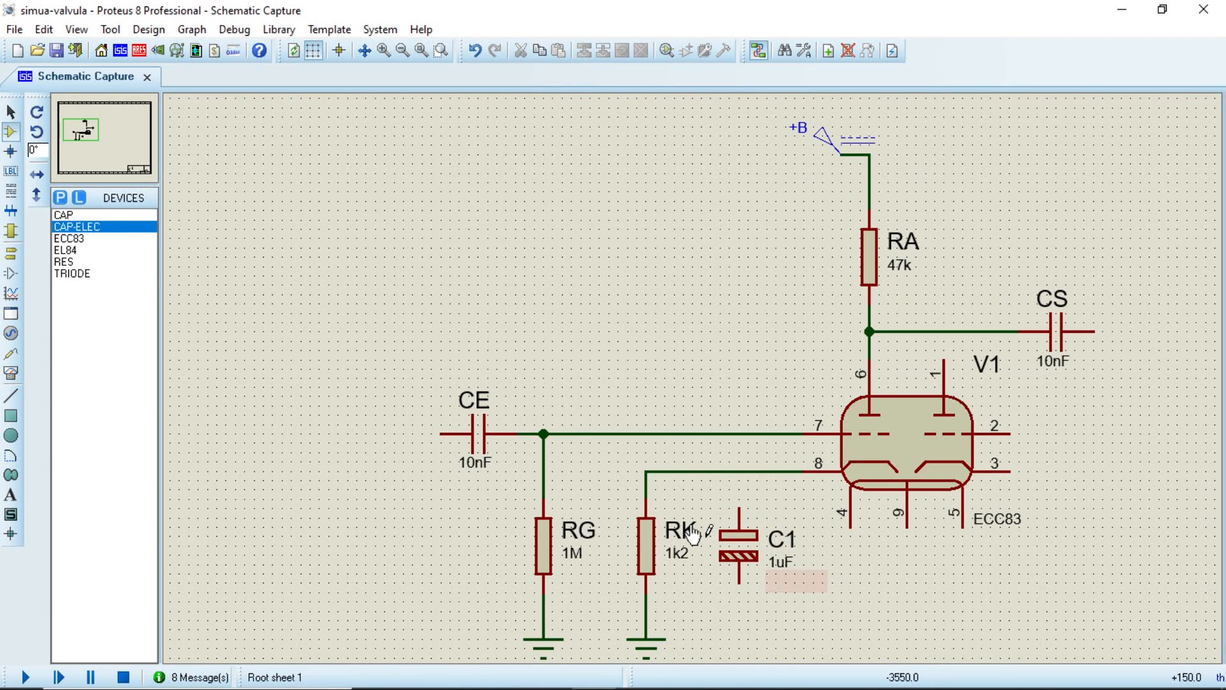
- Place a ground terminal below C1 and wire C1 between it and the cathode wire to pin 8
click(11, 253)
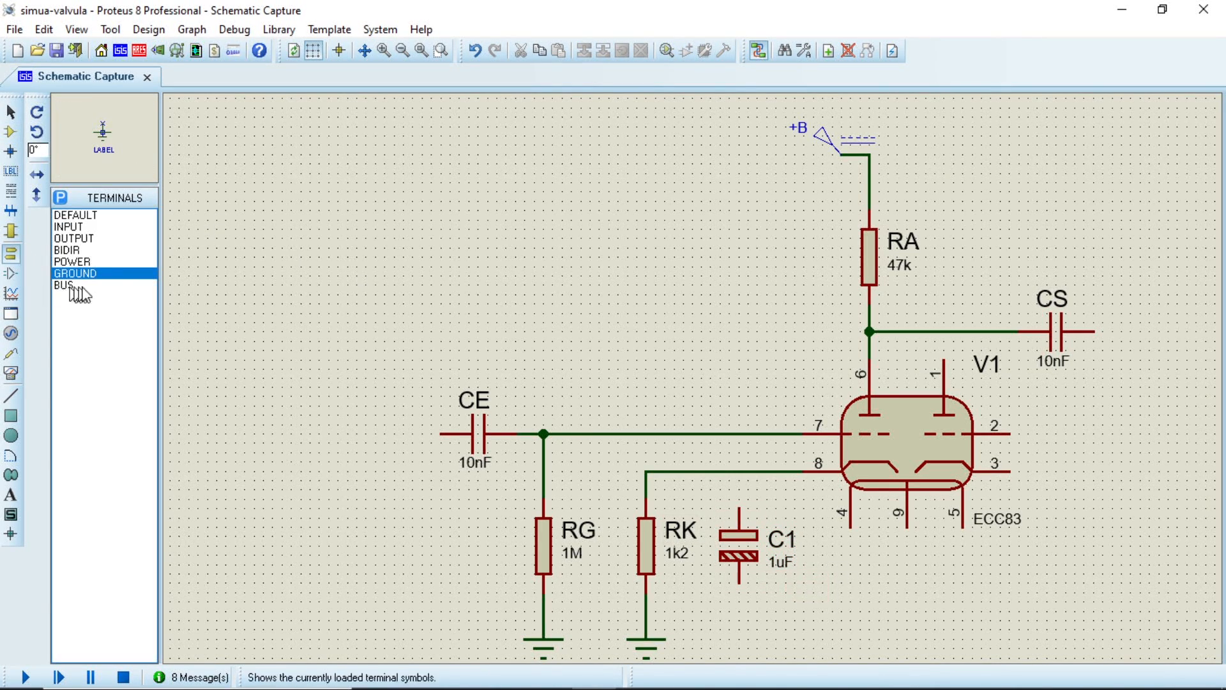
click(739, 639)
click(739, 632)
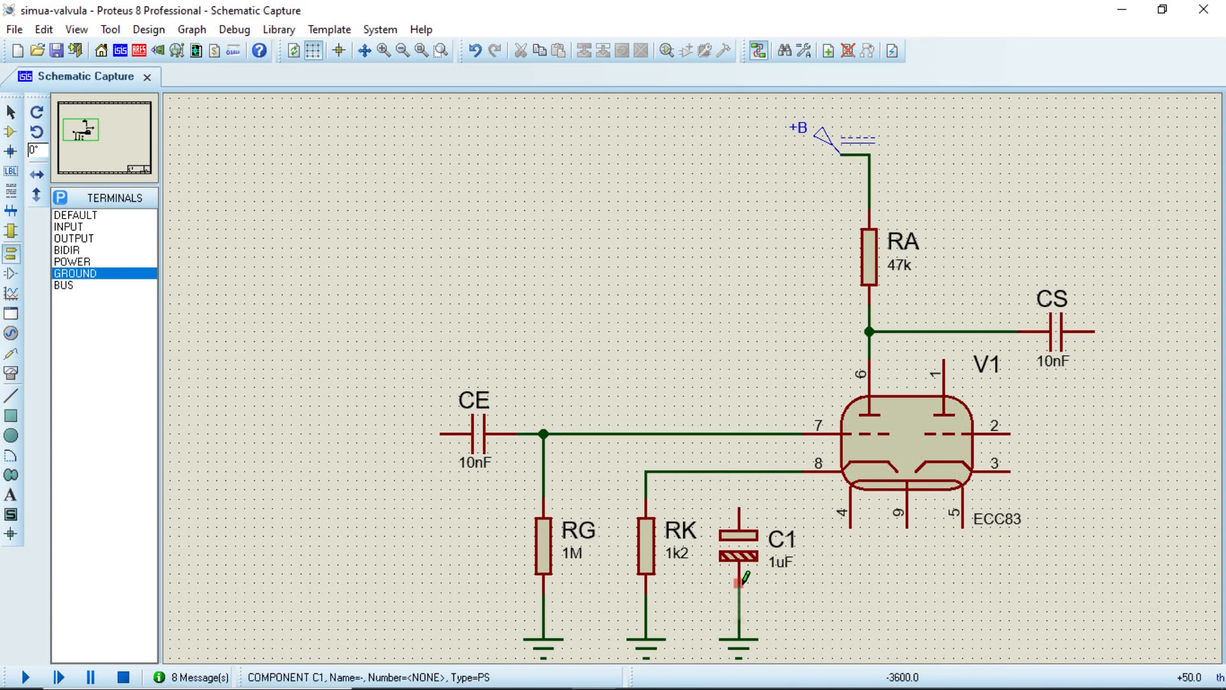
click(740, 581)
click(739, 507)
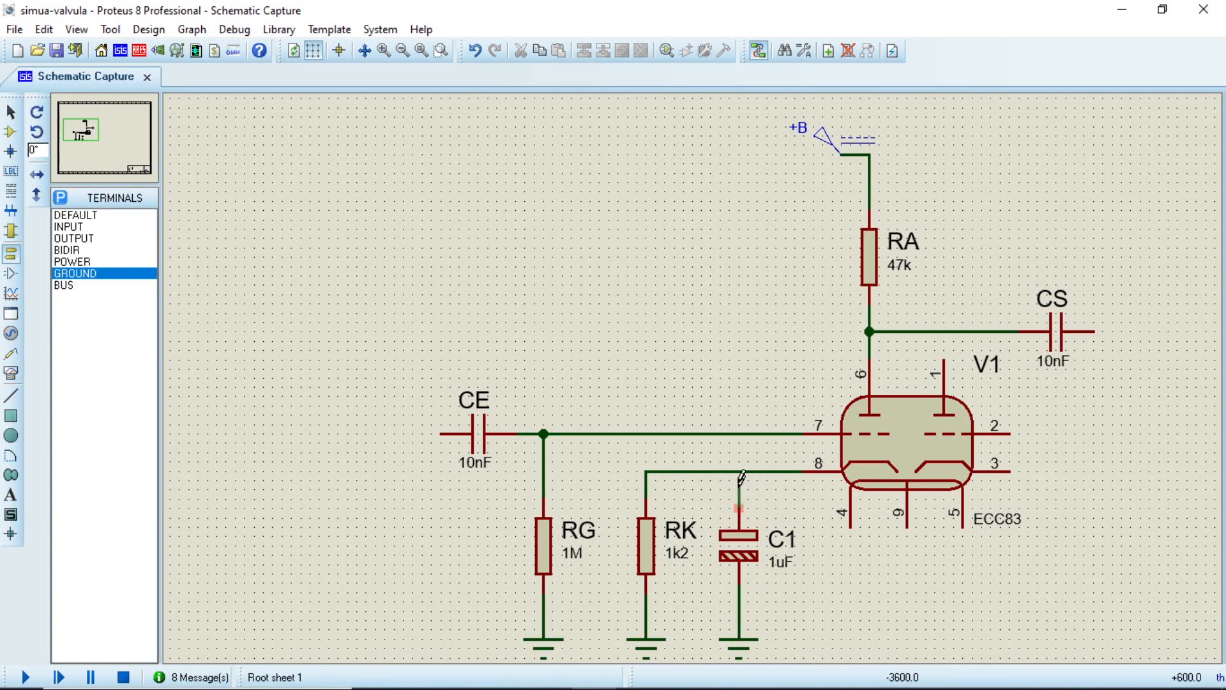
click(741, 471)
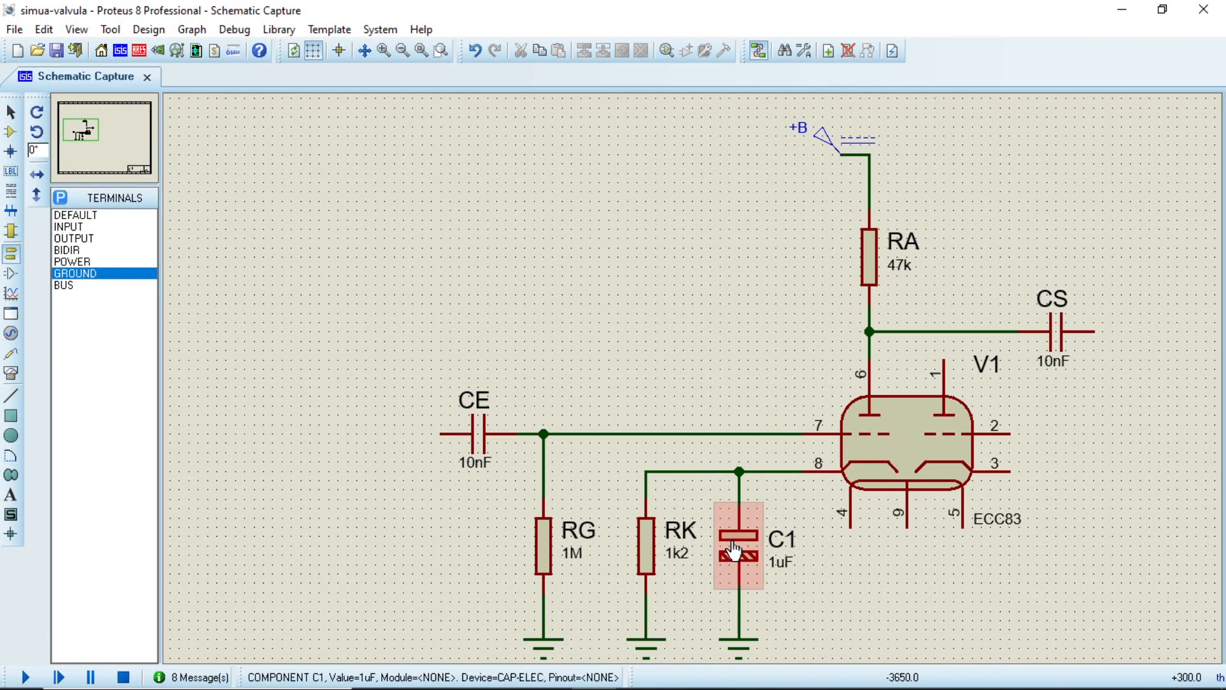
- Set the capacitance of C1 to 50uF
drag(733, 551, 725, 544)
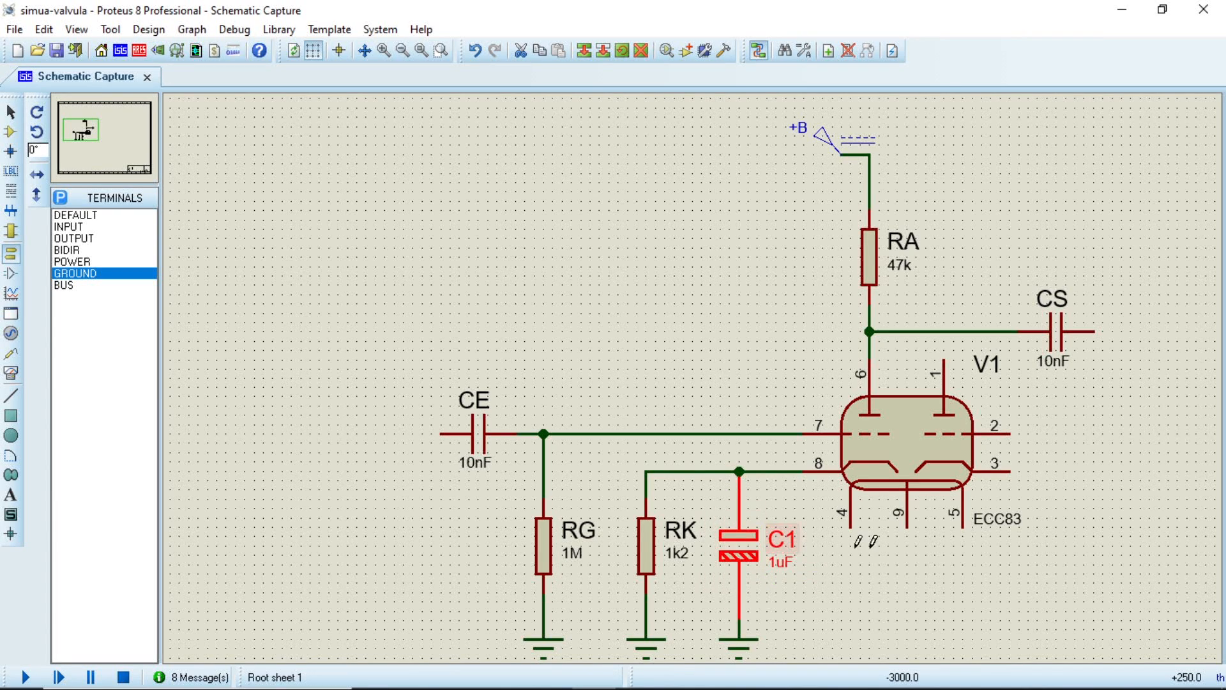
double_click(738, 546)
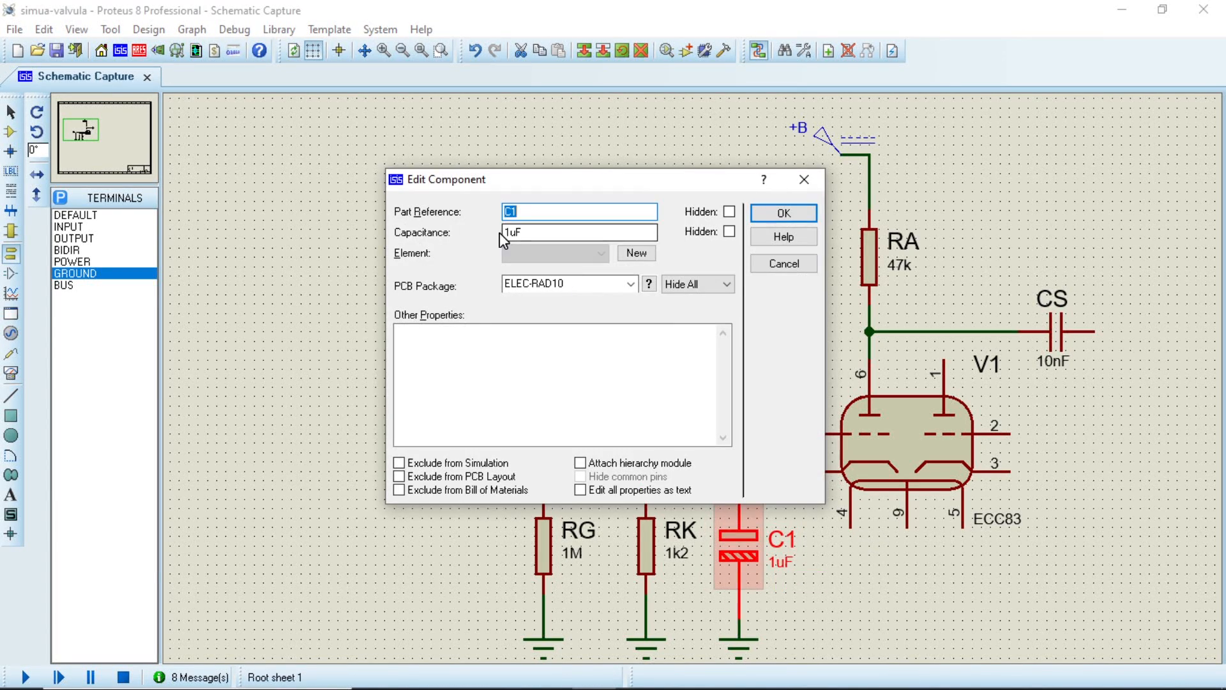
click(504, 233)
text(50)
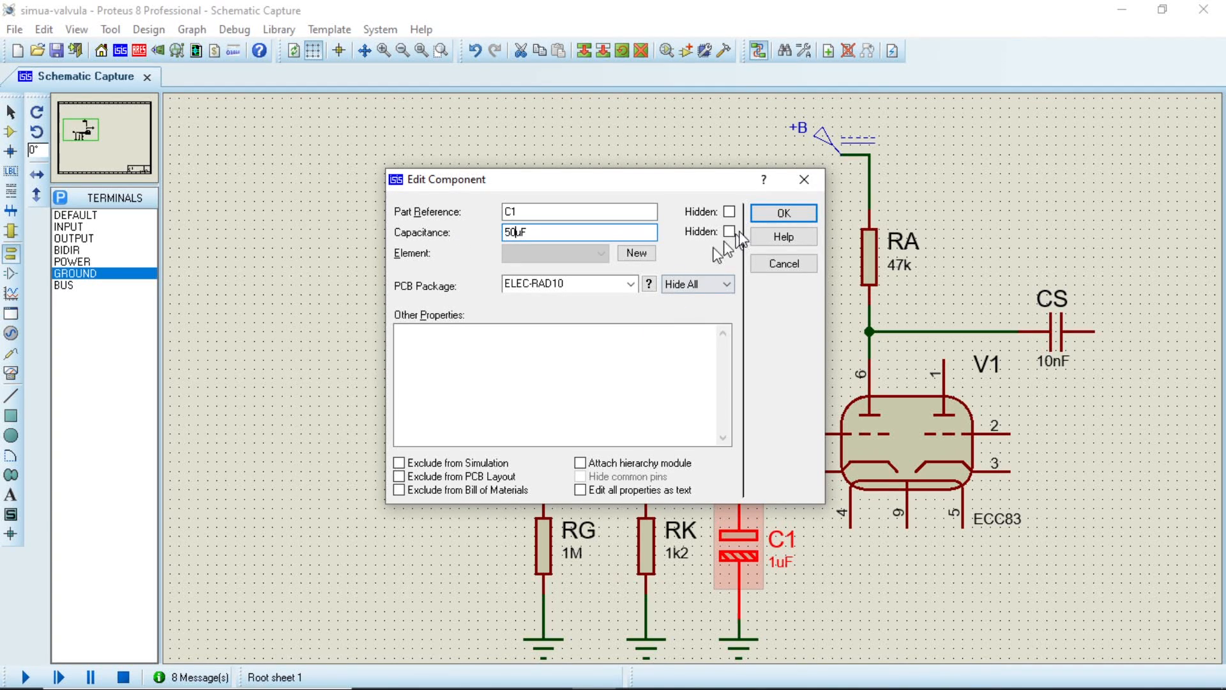
click(784, 214)
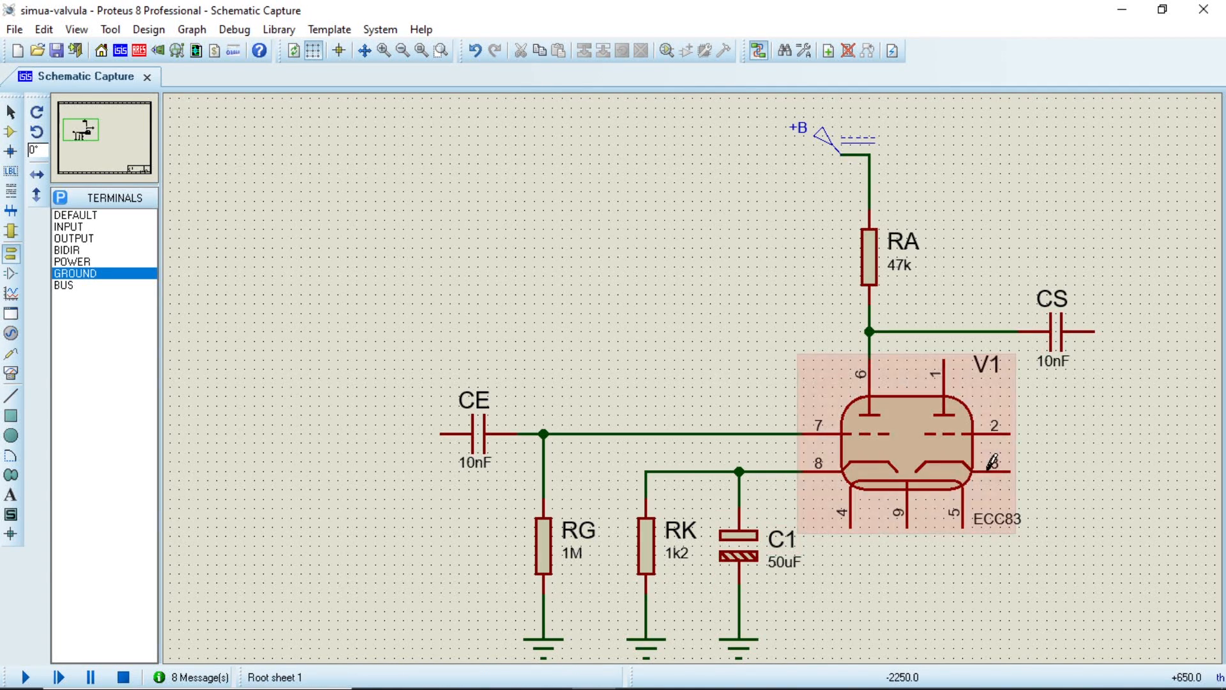
- Place a signal generator left of CE and wire its positive output to the capacitor's free end
scroll(994, 460, down, 2)
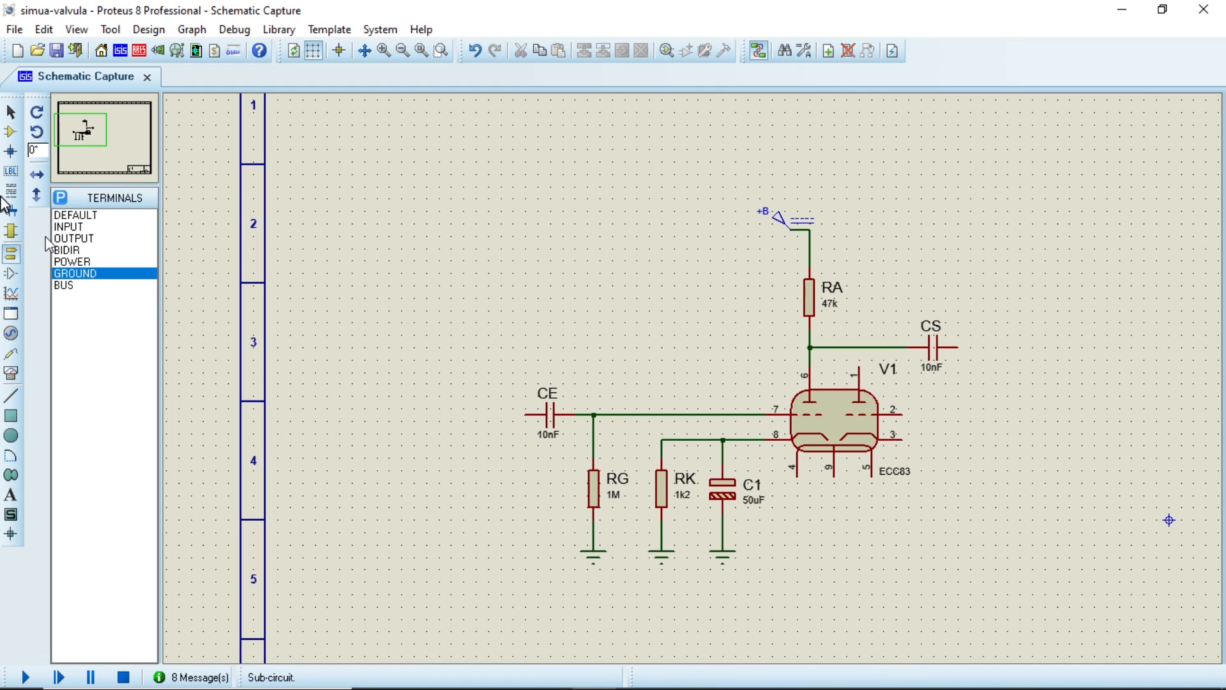
click(11, 374)
click(80, 285)
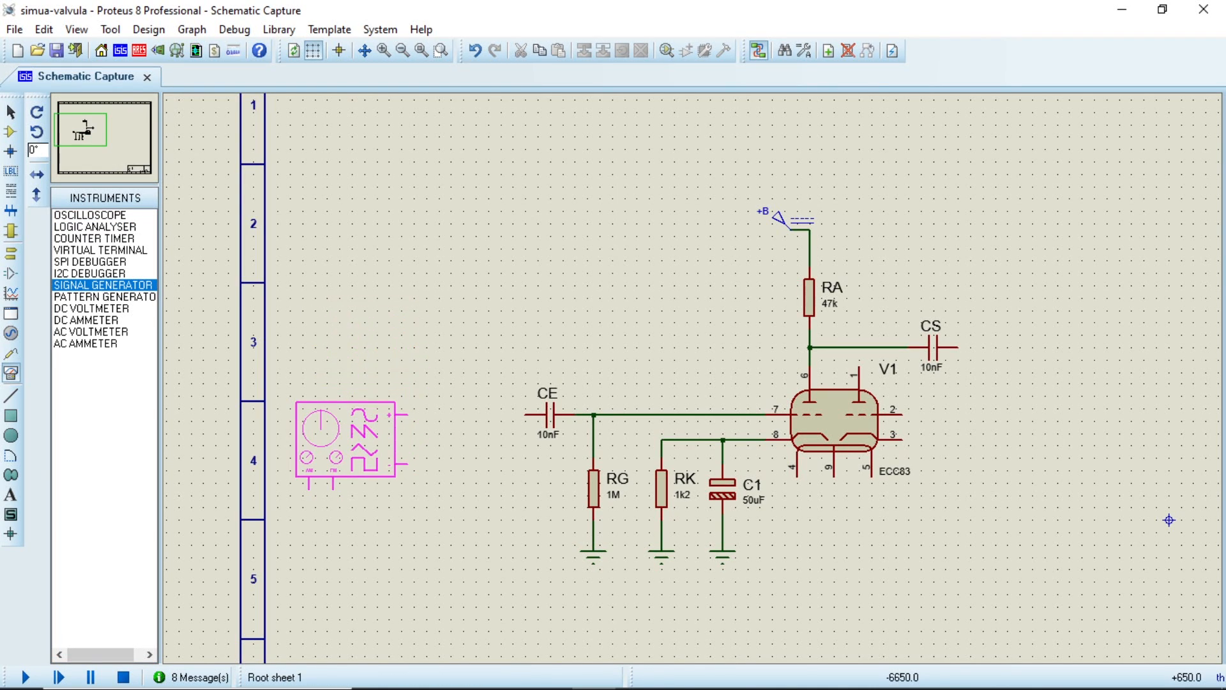
click(339, 440)
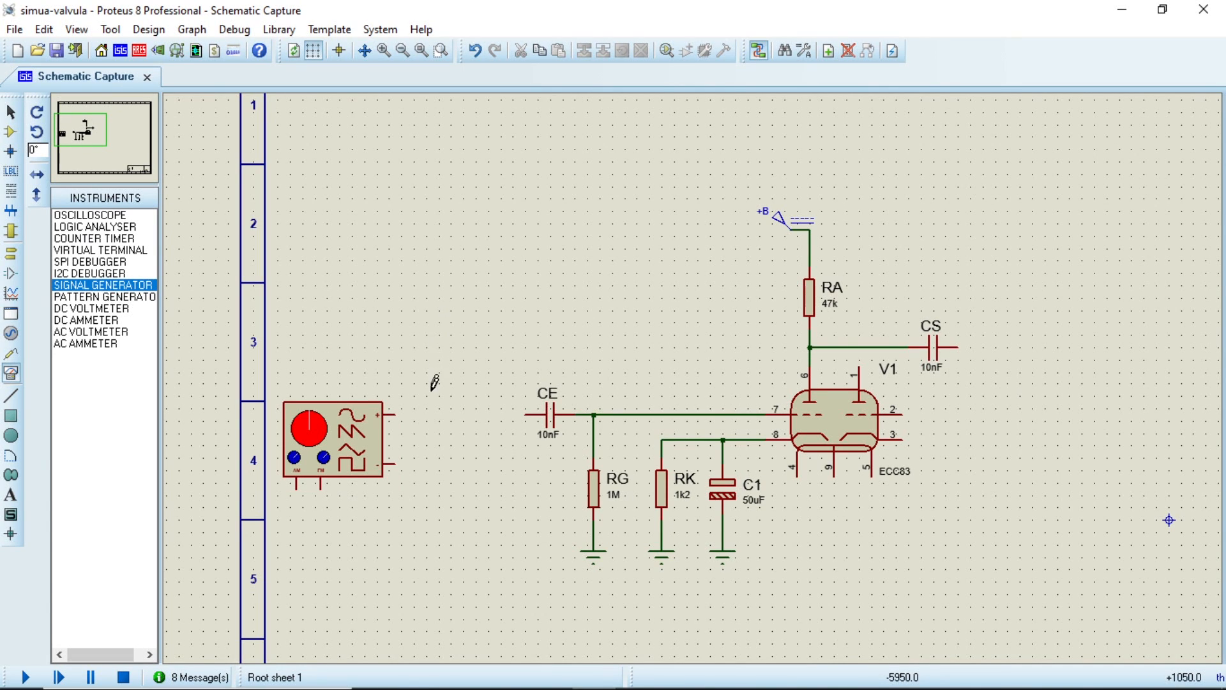
click(392, 414)
click(525, 415)
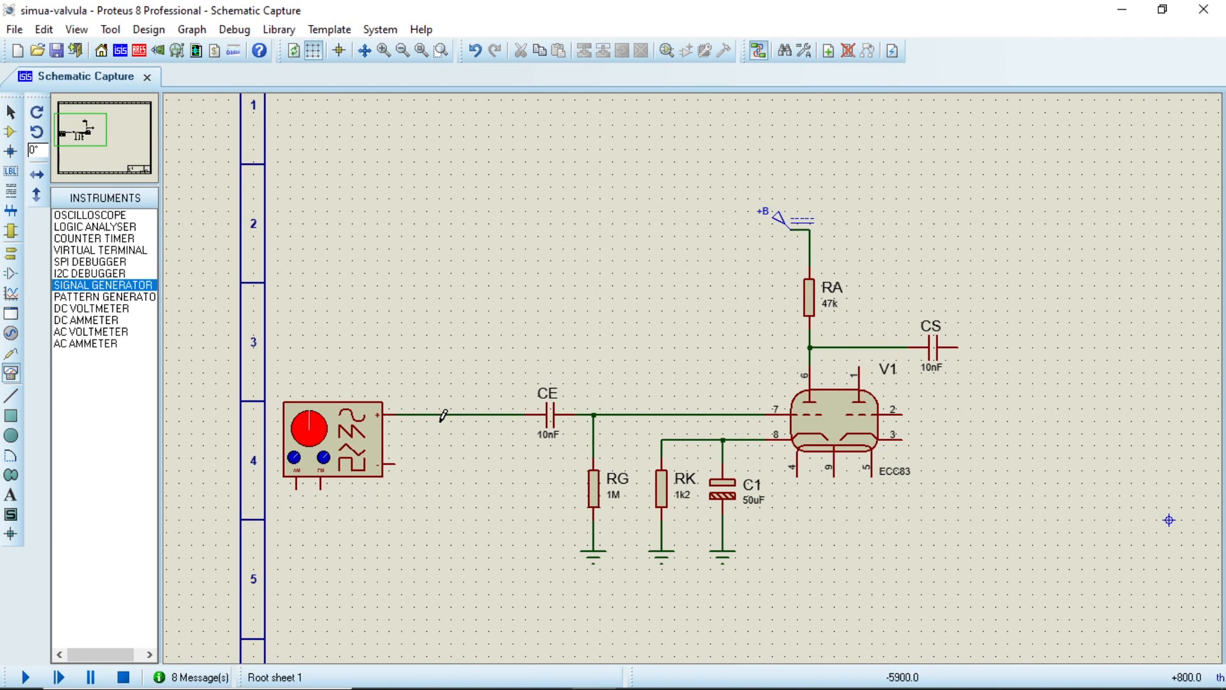
click(554, 427)
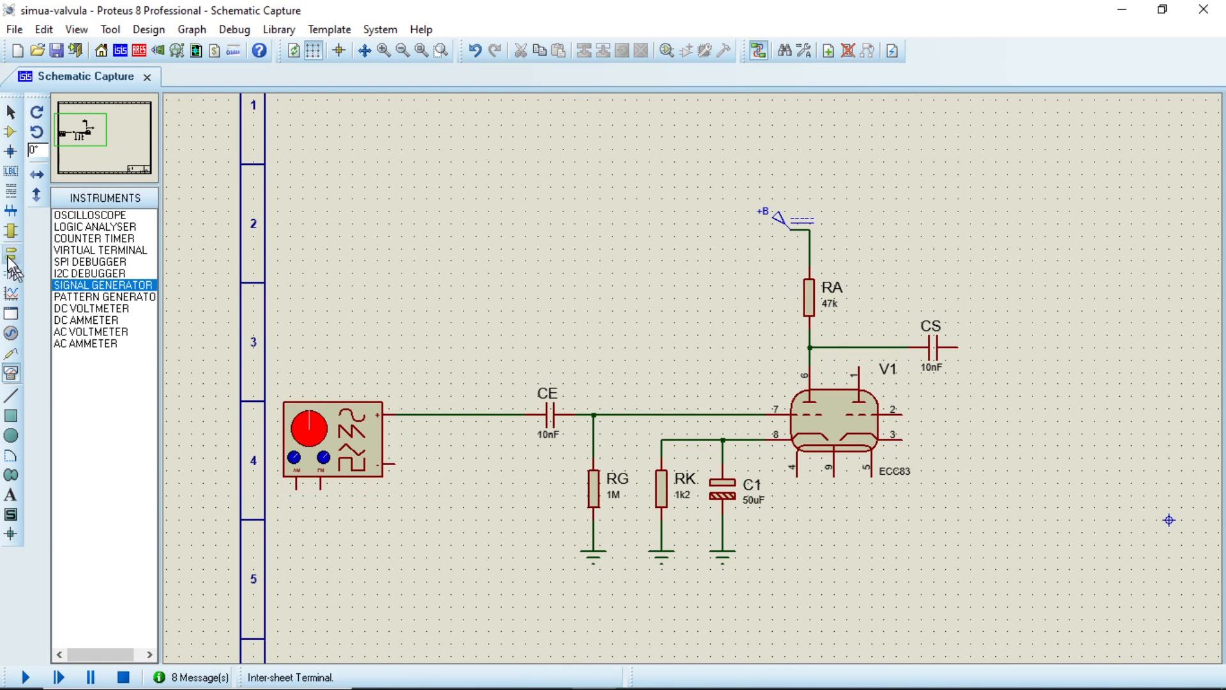
- Place an oscilloscope at the upper right of the circuit, wiring channel A to the generator's output wire and channel B to CS's free end
click(100, 217)
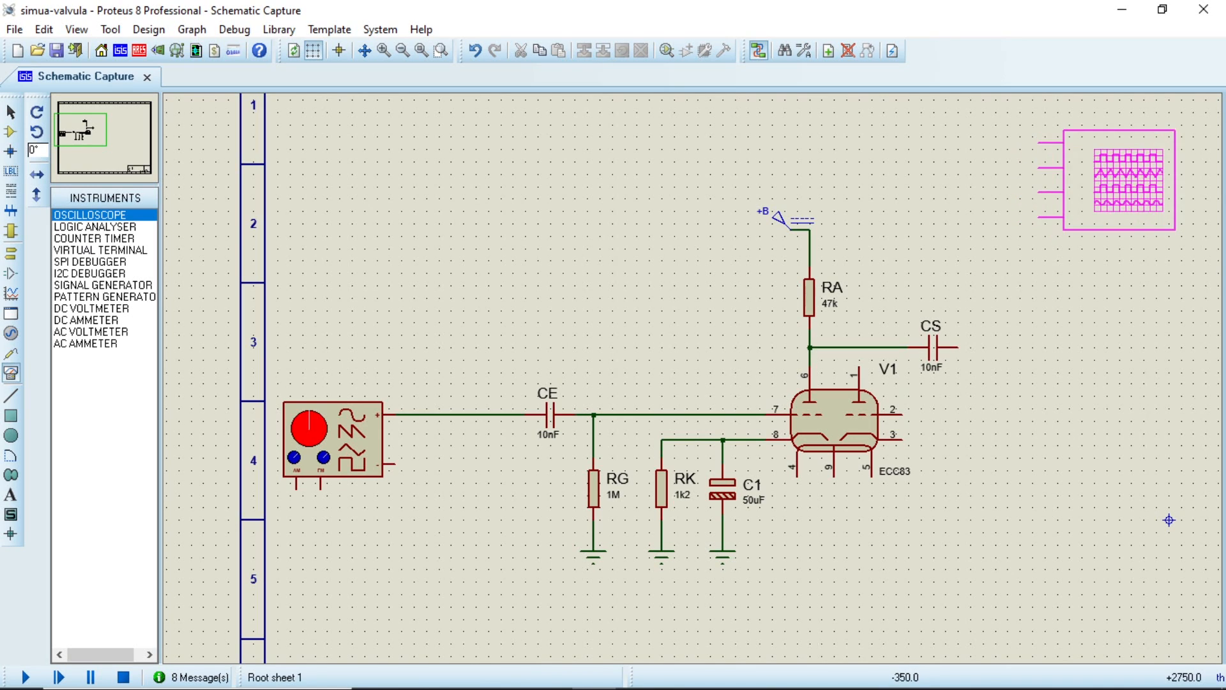
click(1111, 182)
click(1039, 143)
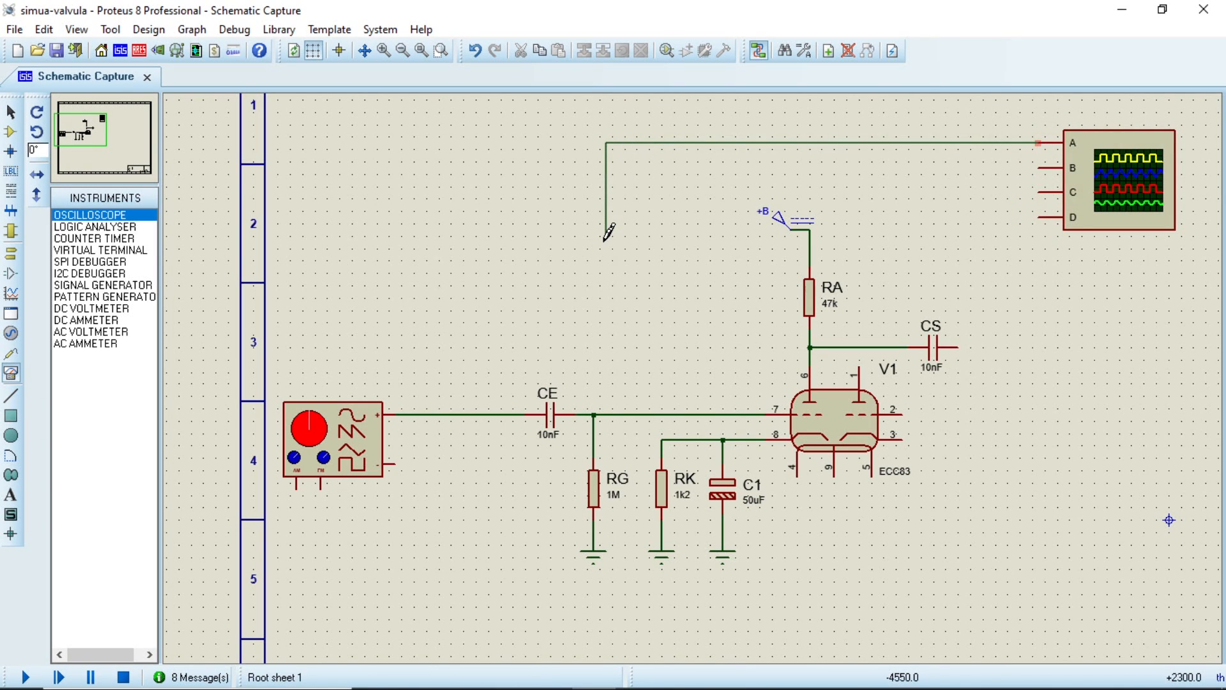
click(463, 415)
click(1043, 167)
click(963, 345)
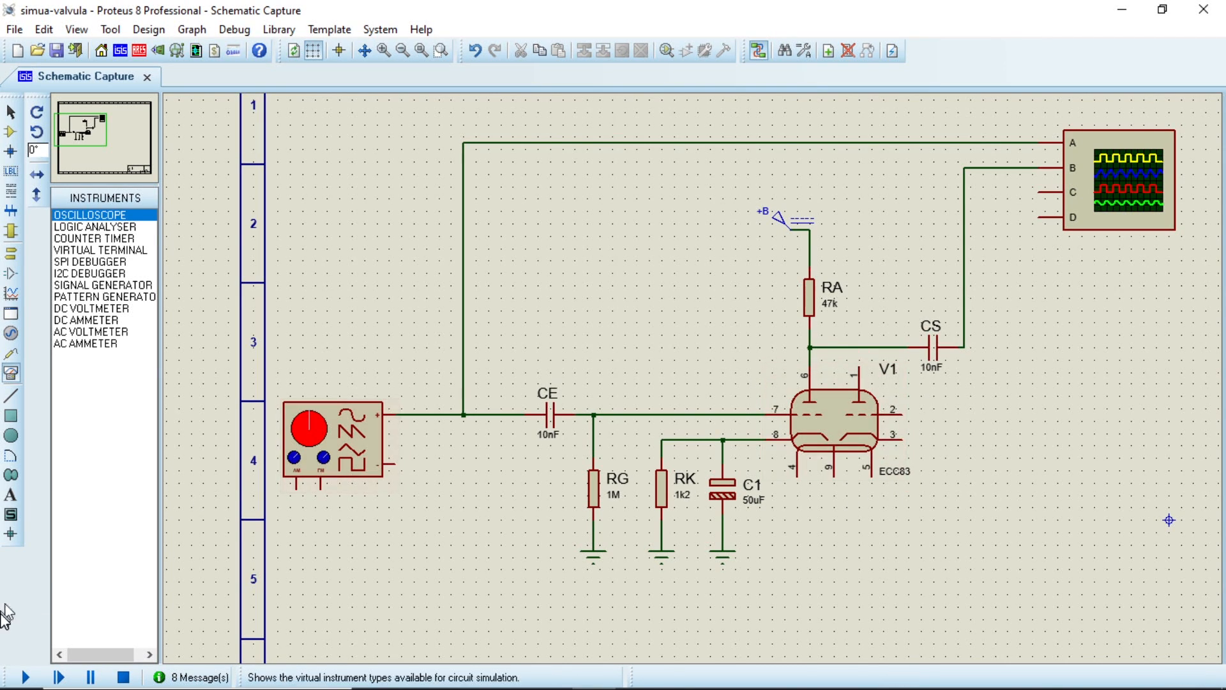
- Run the simulation, set oscilloscope channel B to DC coupling and switch channels C and D off
click(27, 677)
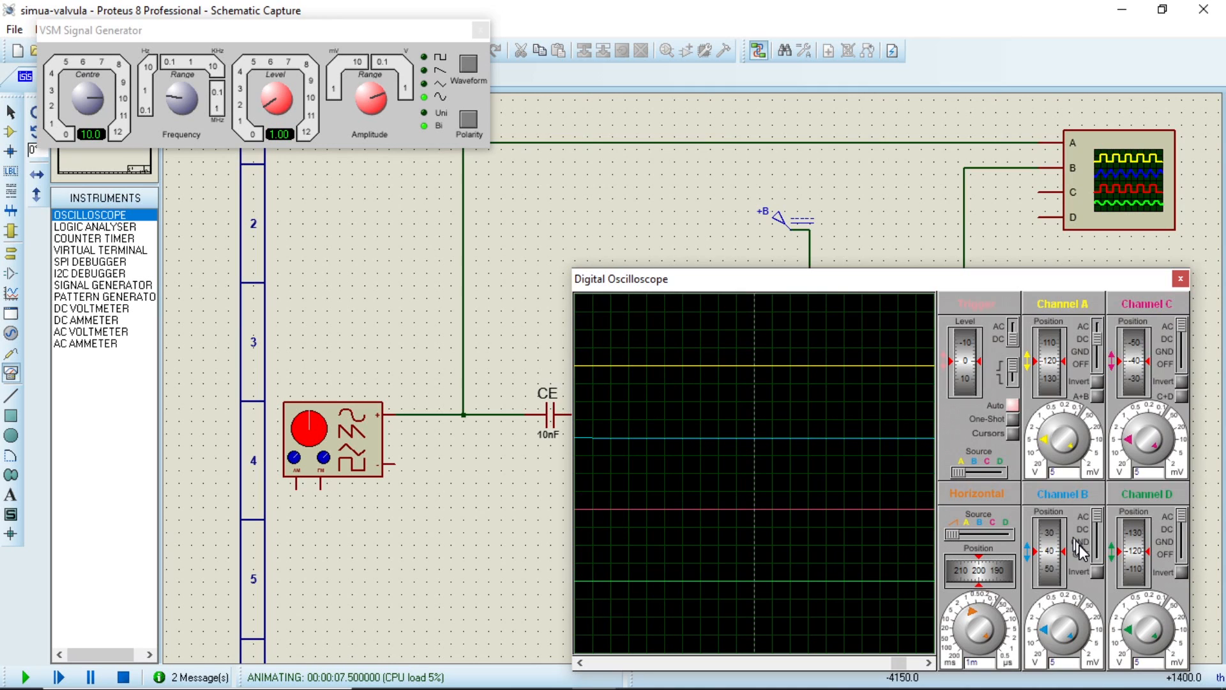
click(1098, 524)
drag(1179, 326, 1181, 362)
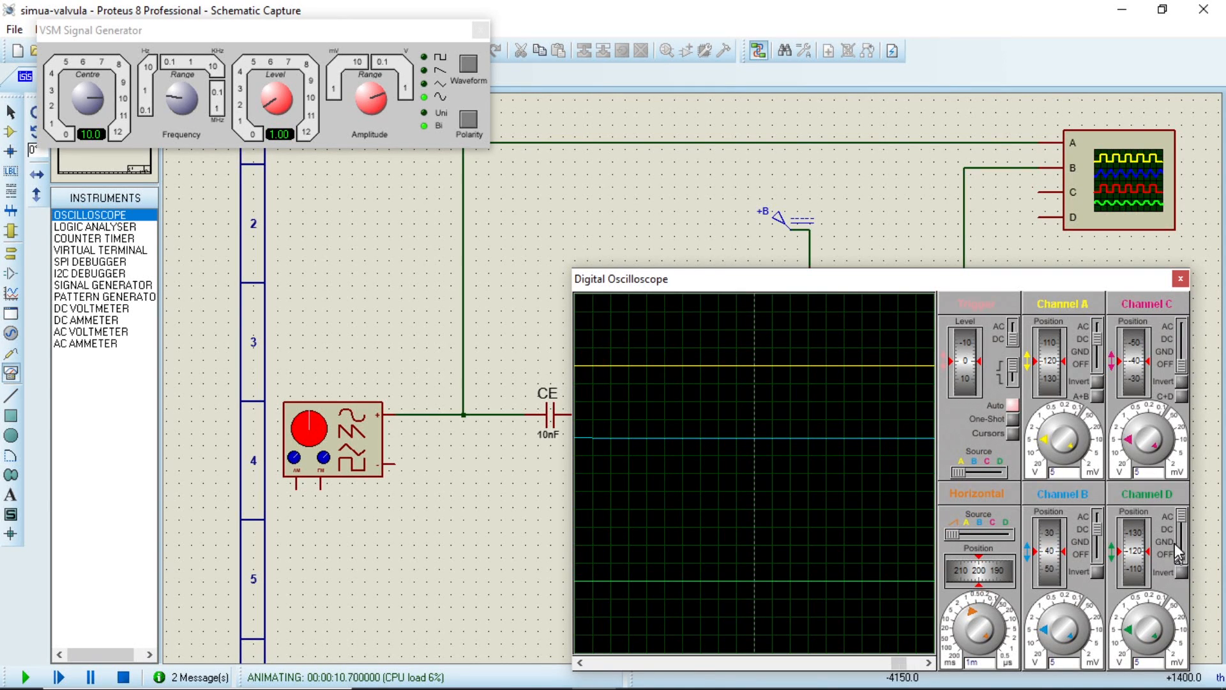
drag(1181, 520, 1184, 569)
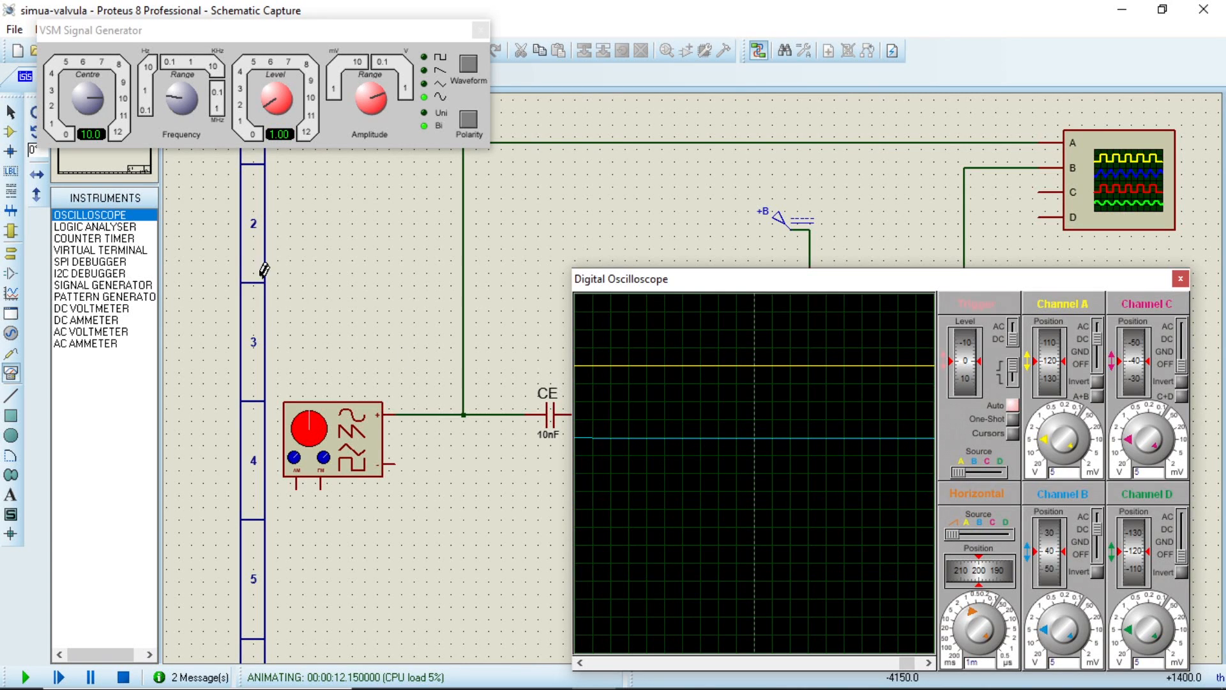
- Set the signal generator frequency to 100 Hz and scale the oscilloscope to 10 mV on channel A and 0.1 V on channel B
click(182, 100)
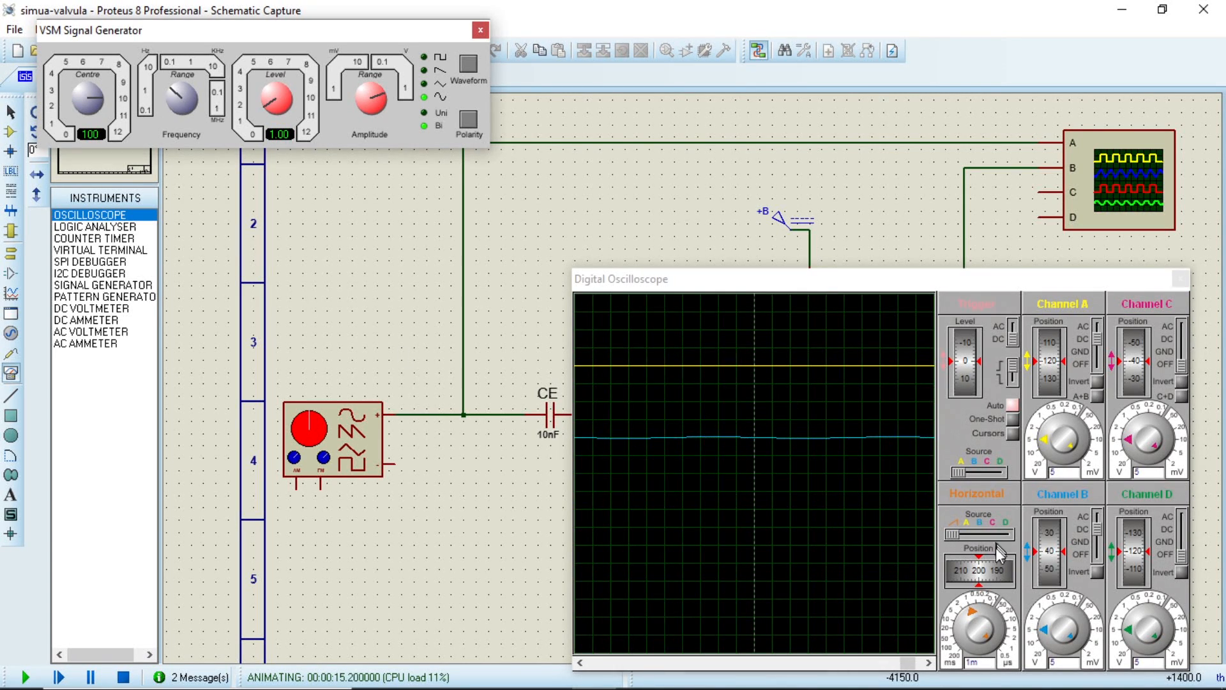
drag(1051, 630, 1062, 595)
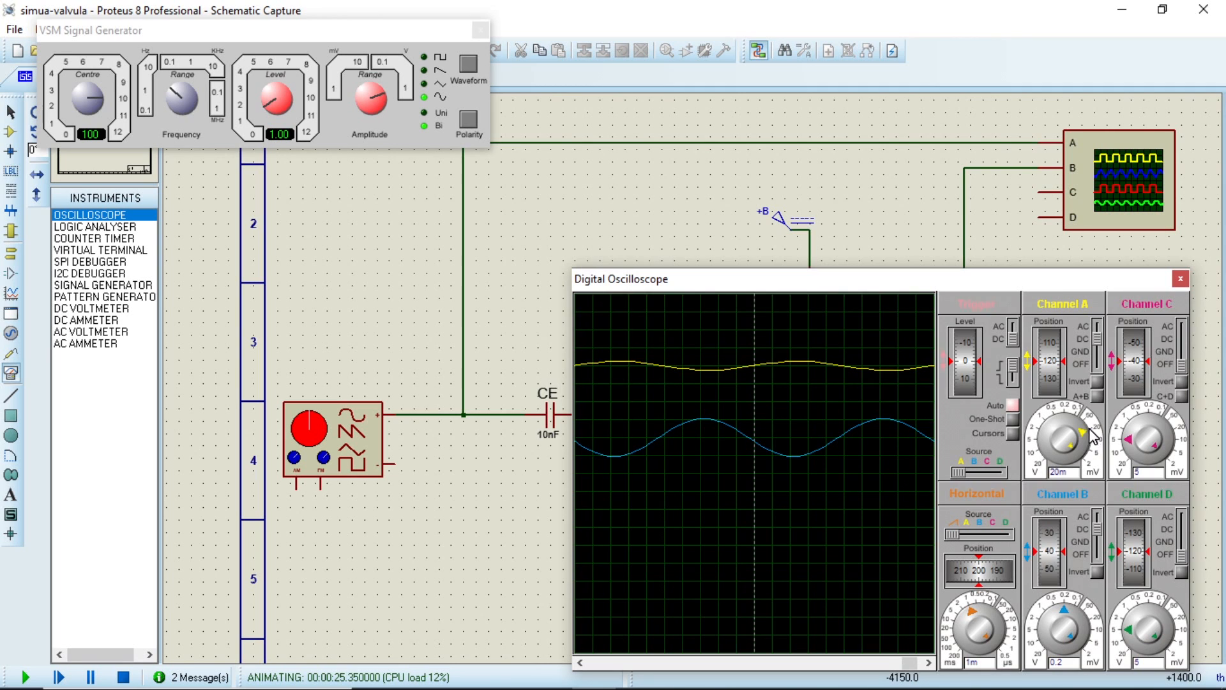
click(1100, 441)
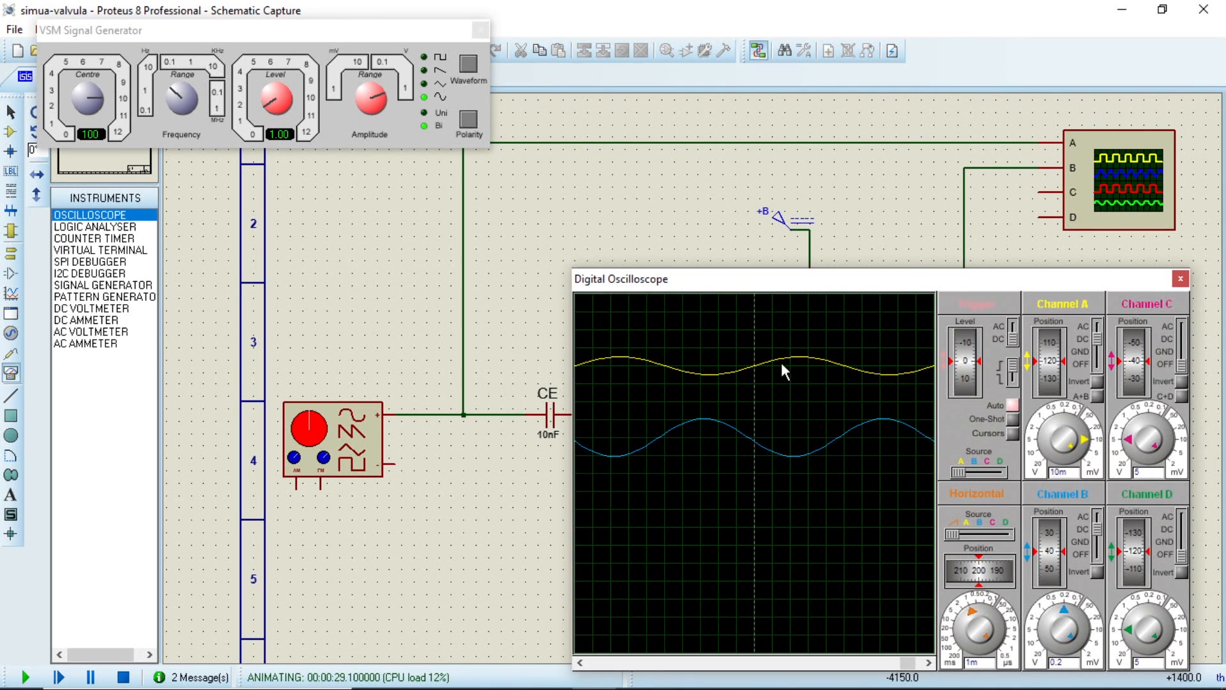
click(1069, 616)
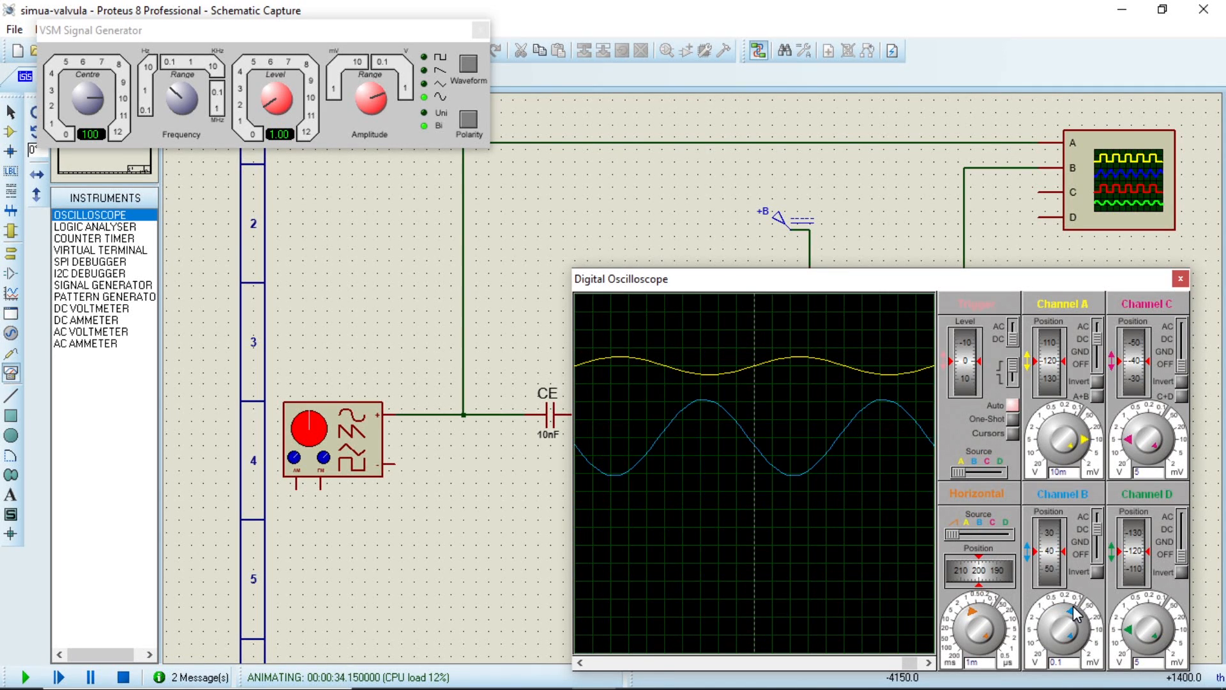
- Compare both traces with channel B at 10 mV per division, and return channel B to 0.1 V
click(1076, 614)
click(1075, 615)
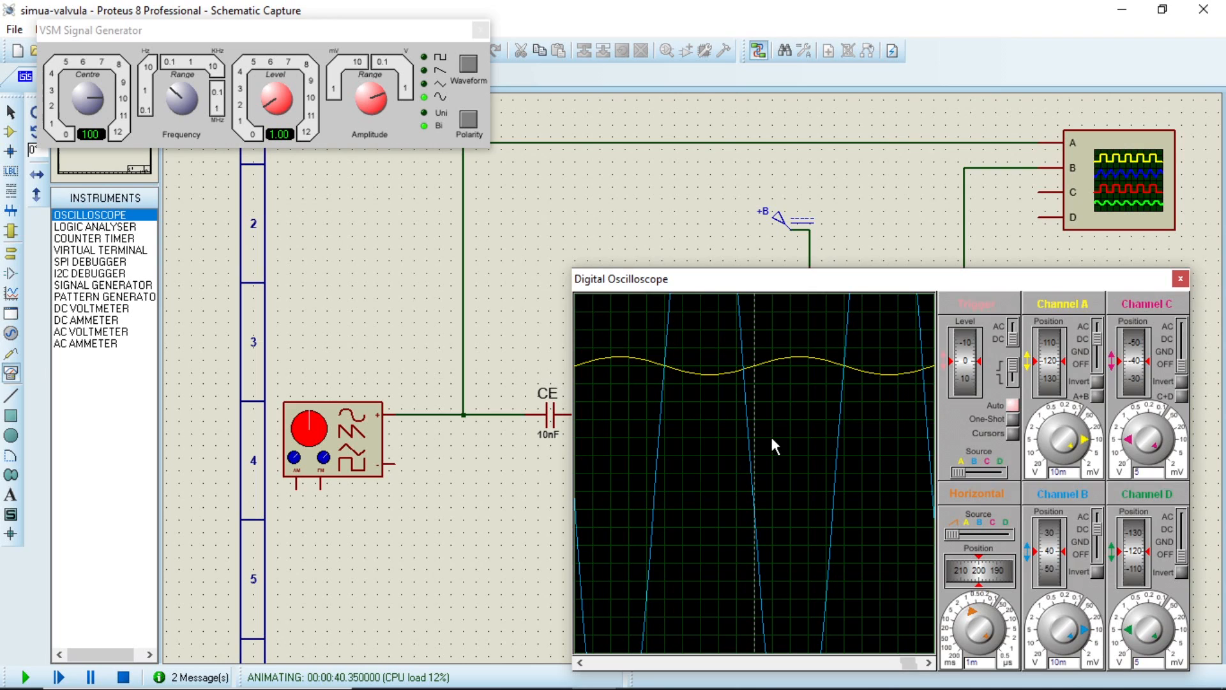
click(1090, 630)
click(1087, 626)
click(1083, 616)
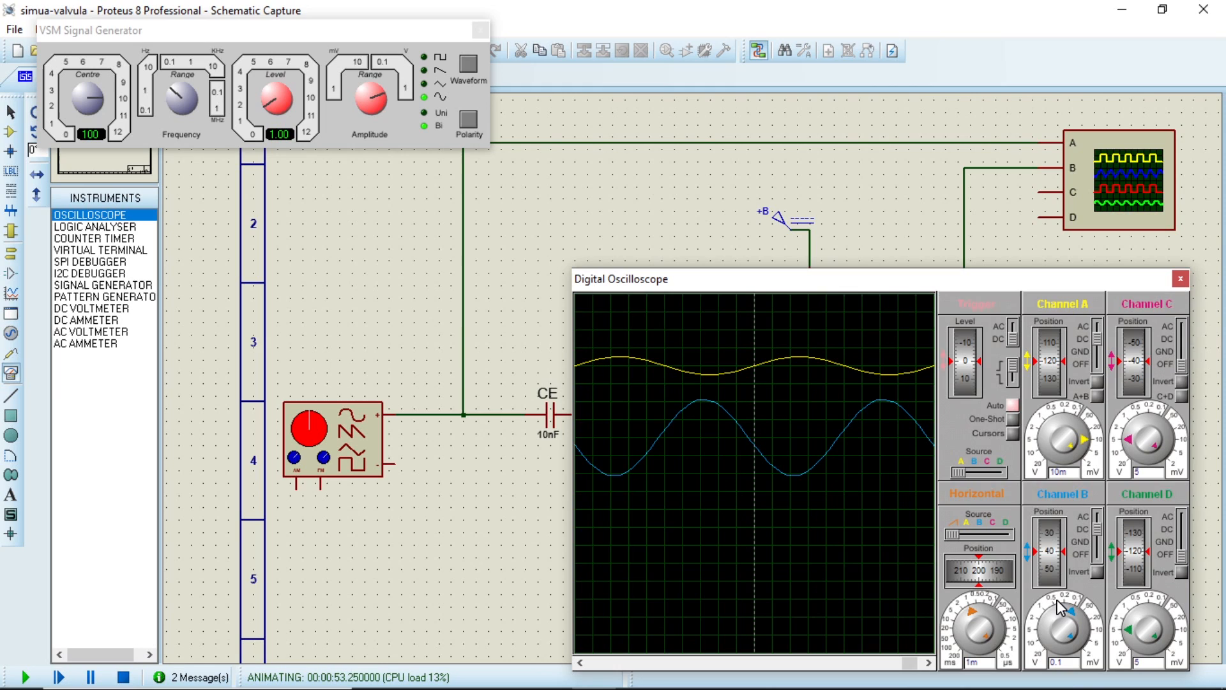
- Shift channel B's trace down to a position of about -70 and move the oscilloscope window clear of valve V1
drag(1051, 581, 1052, 529)
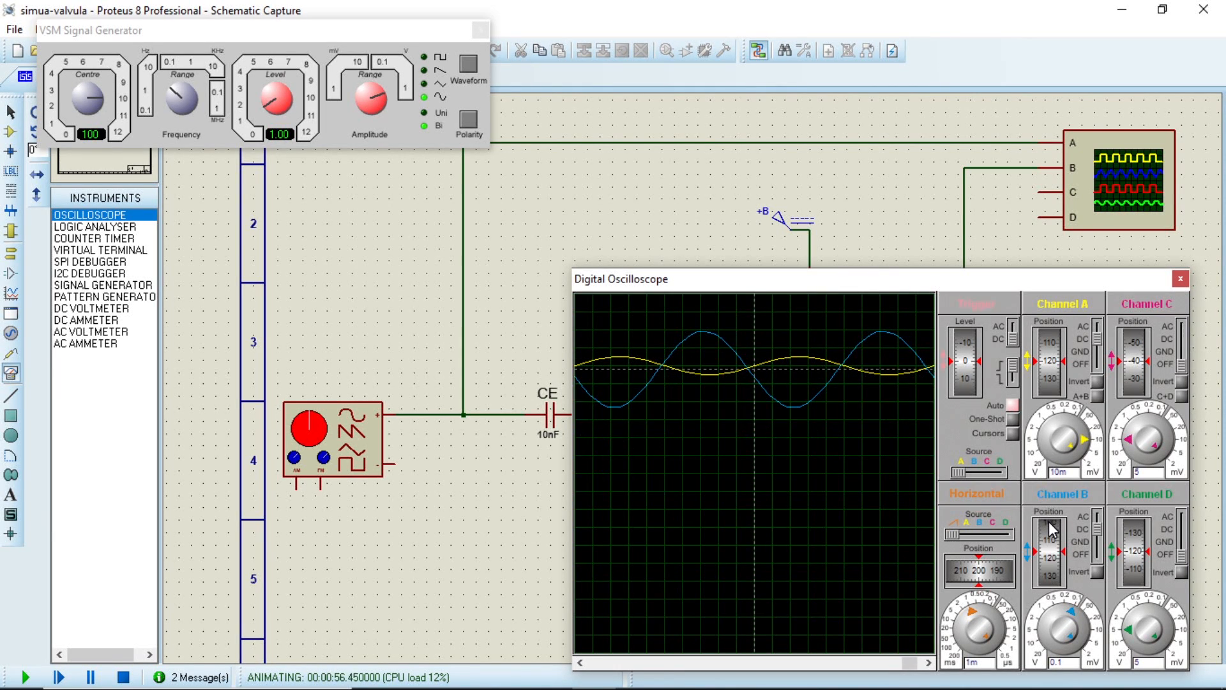
drag(1052, 529, 1052, 610)
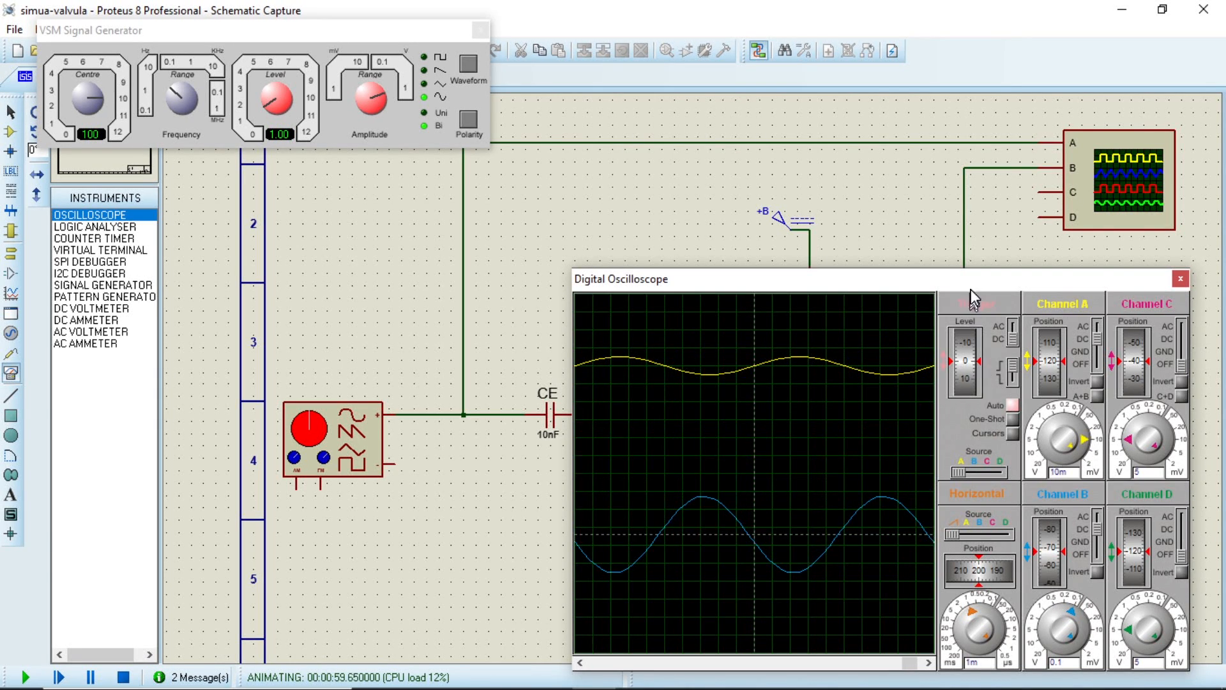
drag(976, 281, 848, 561)
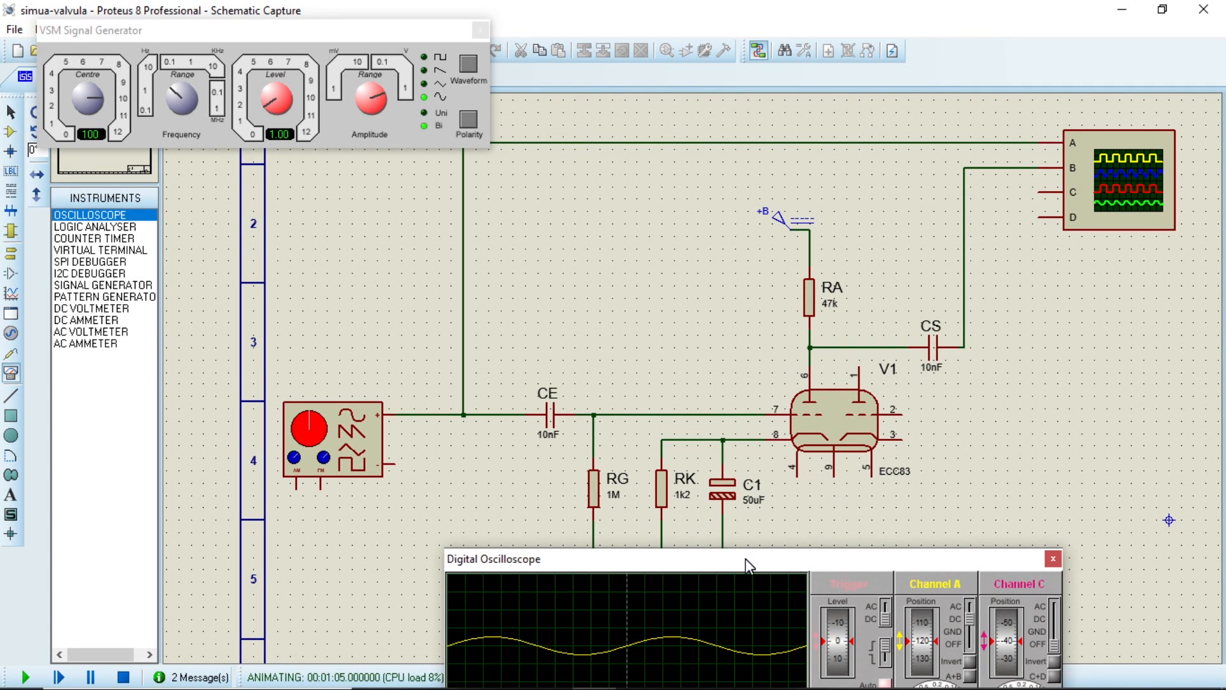
drag(743, 563, 799, 272)
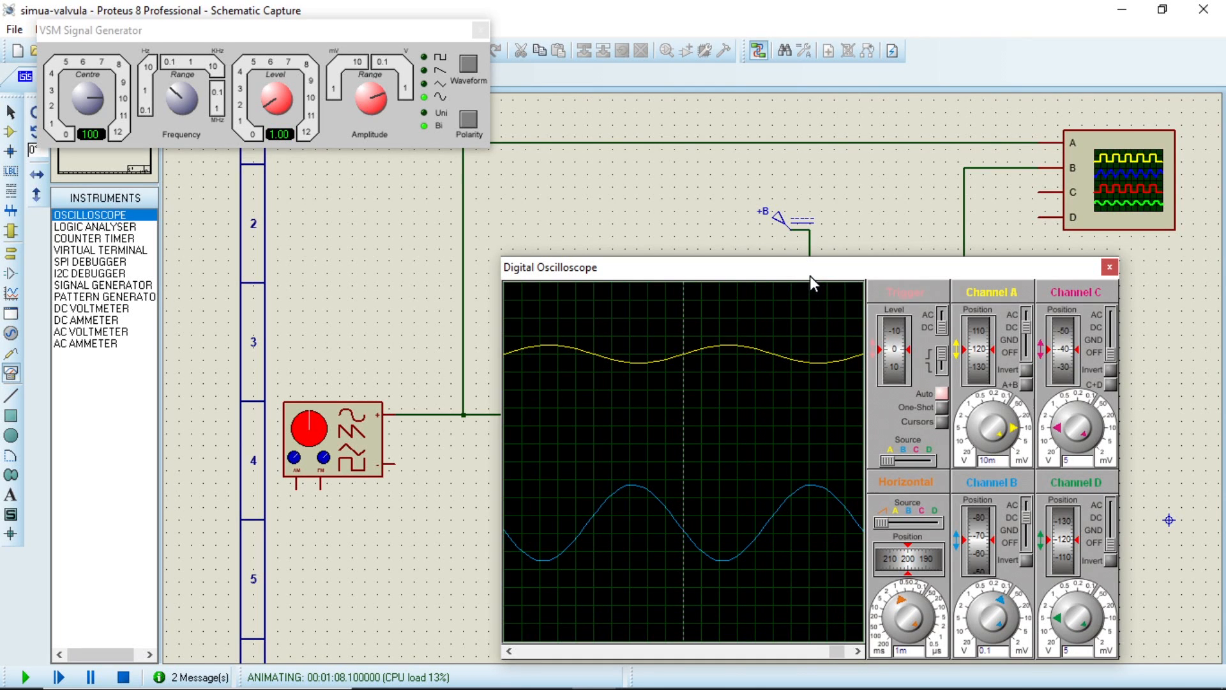
drag(824, 272, 730, 262)
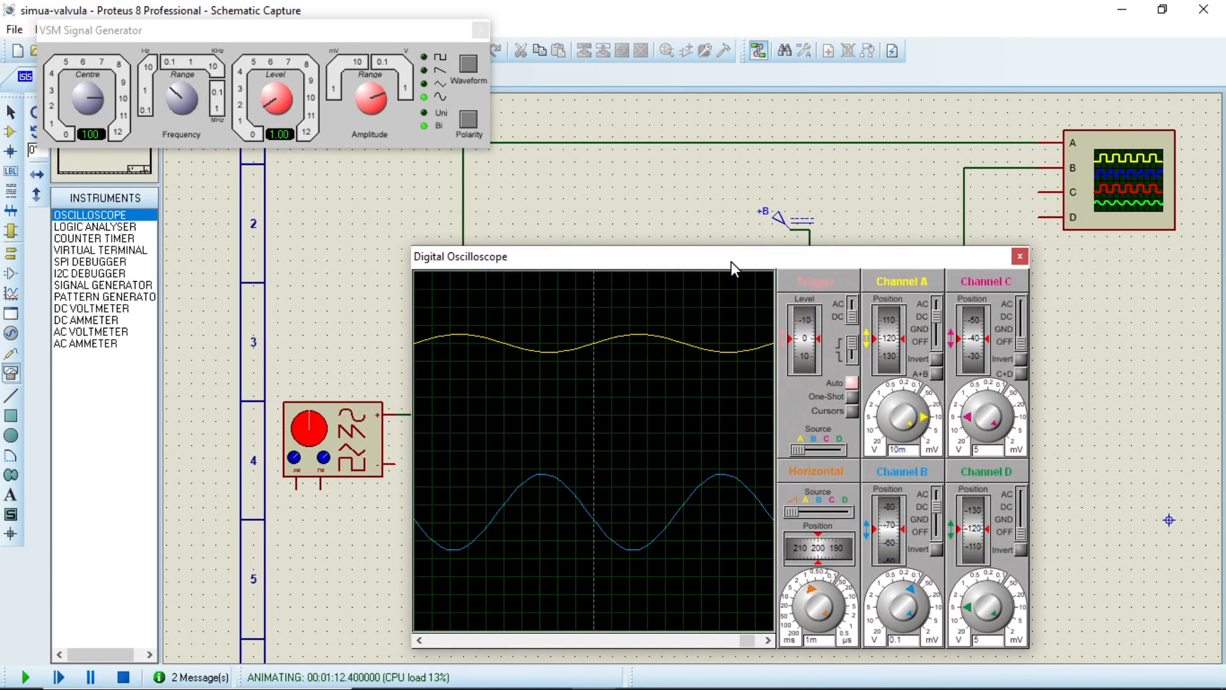
drag(731, 261, 372, 240)
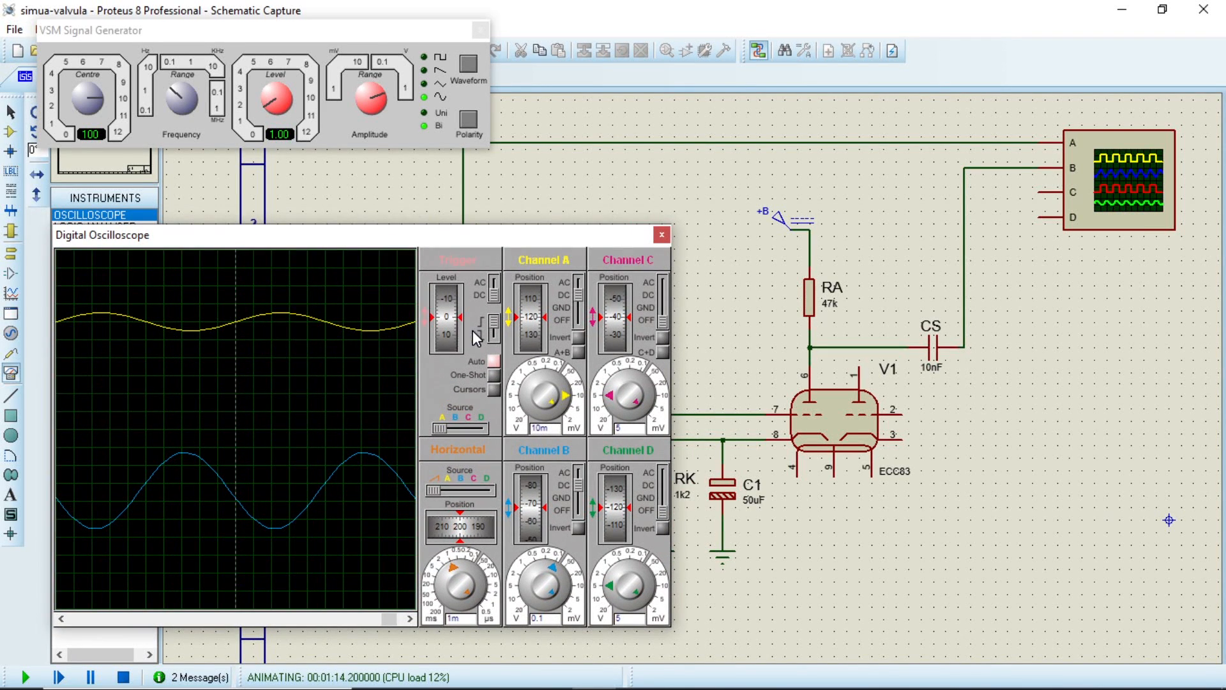
- Stop the simulation, move C1 and its ground lower, and delete the wire joining C1 to the cathode line
click(123, 677)
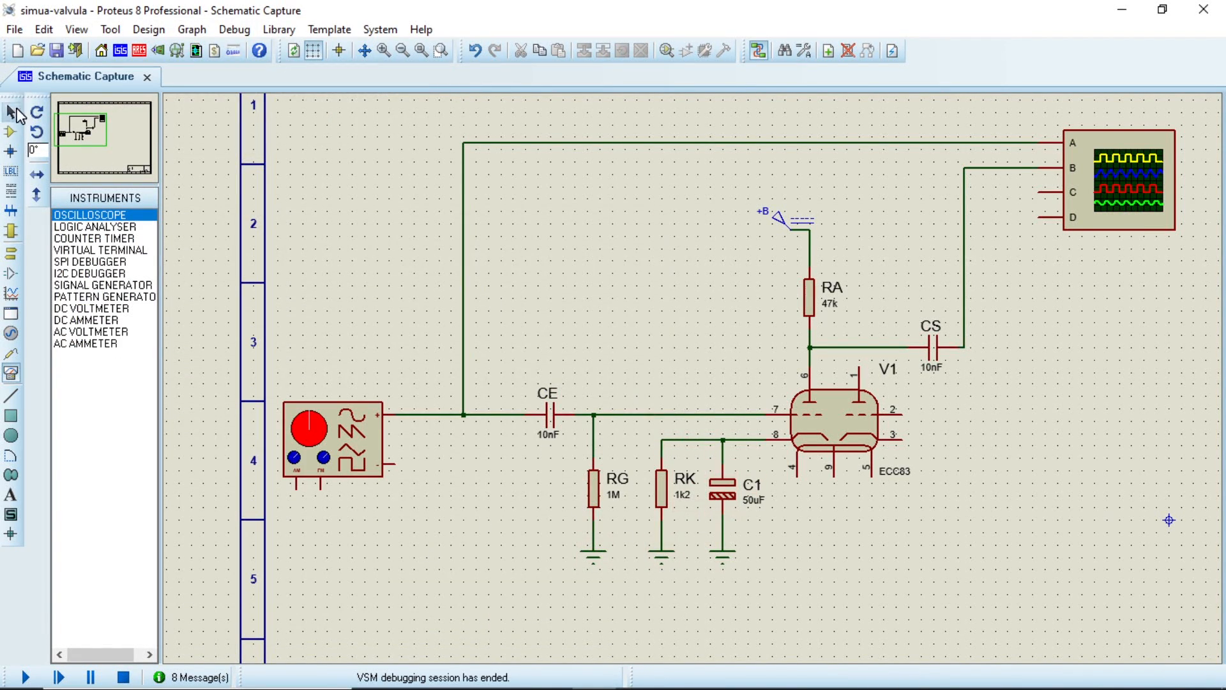
click(16, 111)
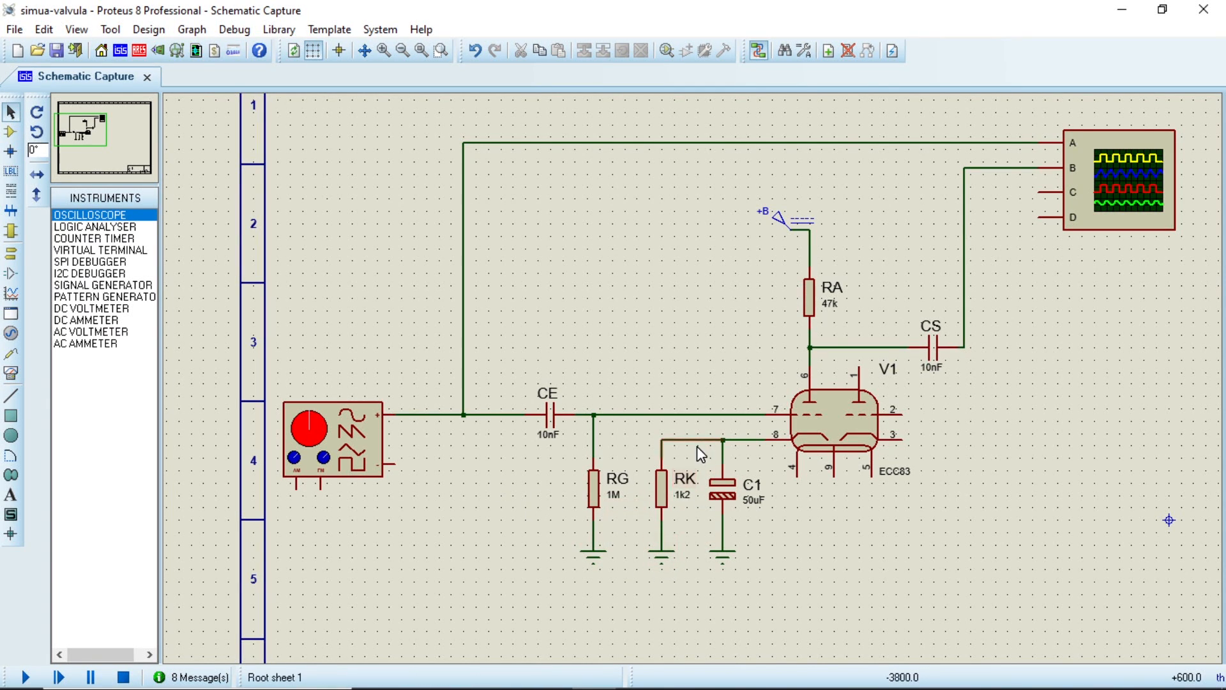
drag(696, 450, 791, 594)
drag(740, 534, 740, 608)
click(916, 594)
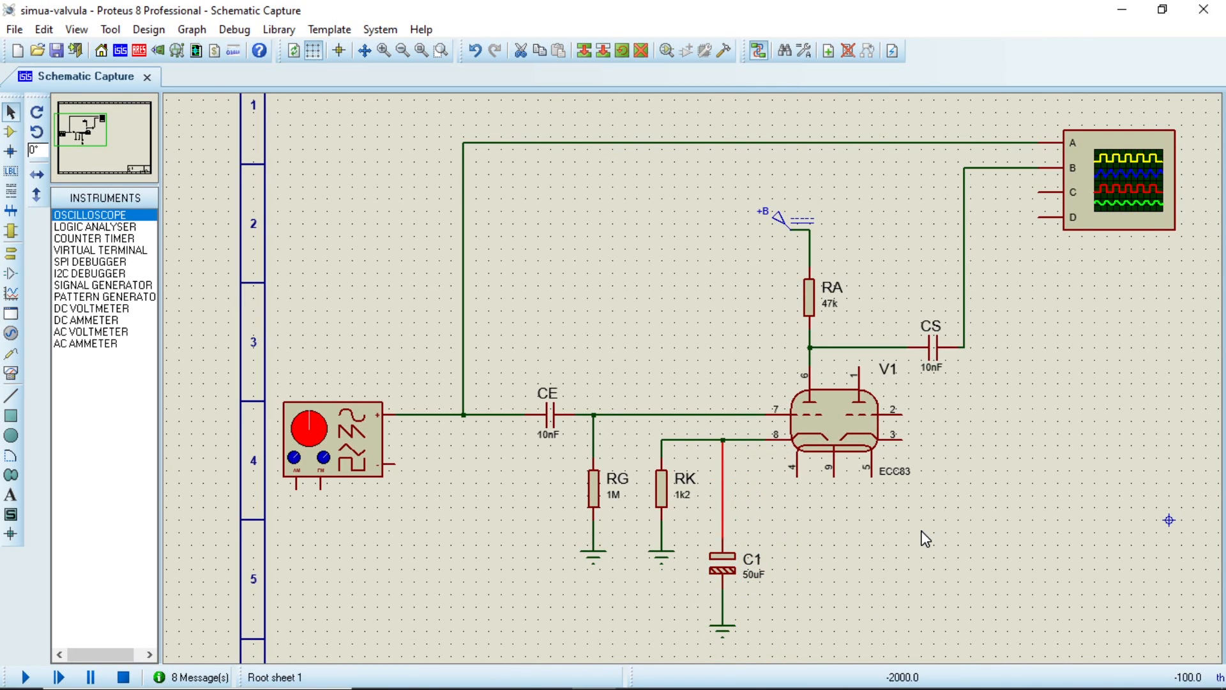
key(Delete)
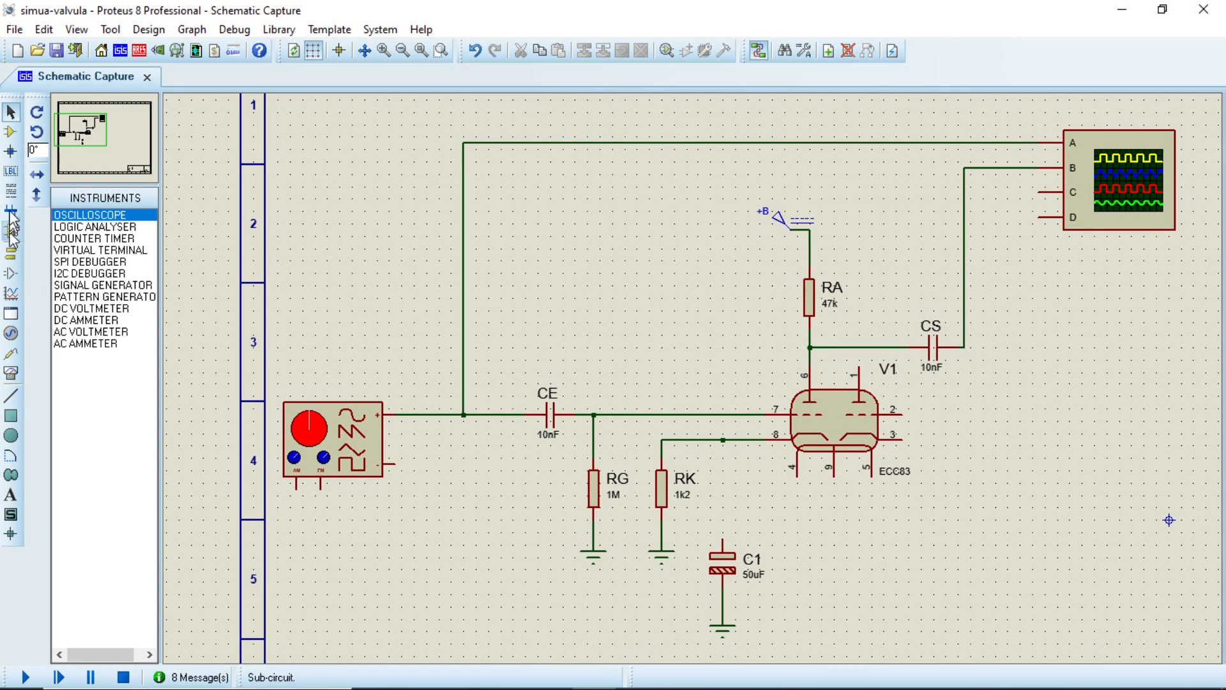
- Add the SWITCH device from the library, place one in the empty area left of RA and close it
click(6, 134)
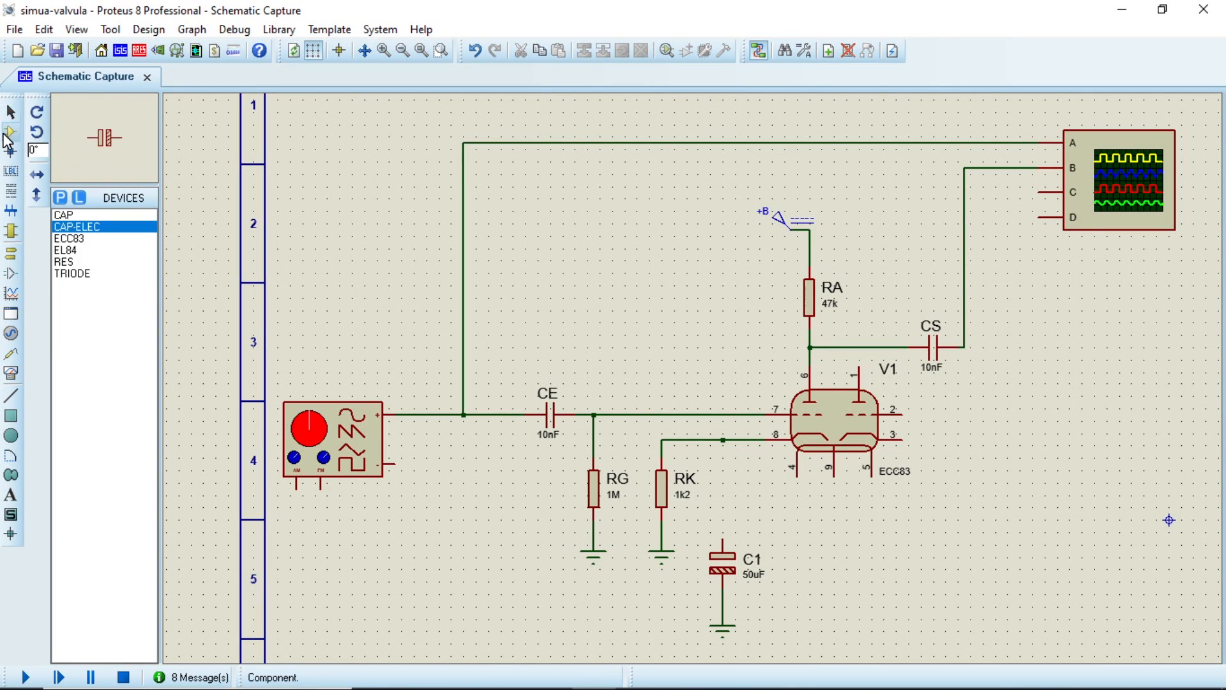
click(61, 198)
text(switch)
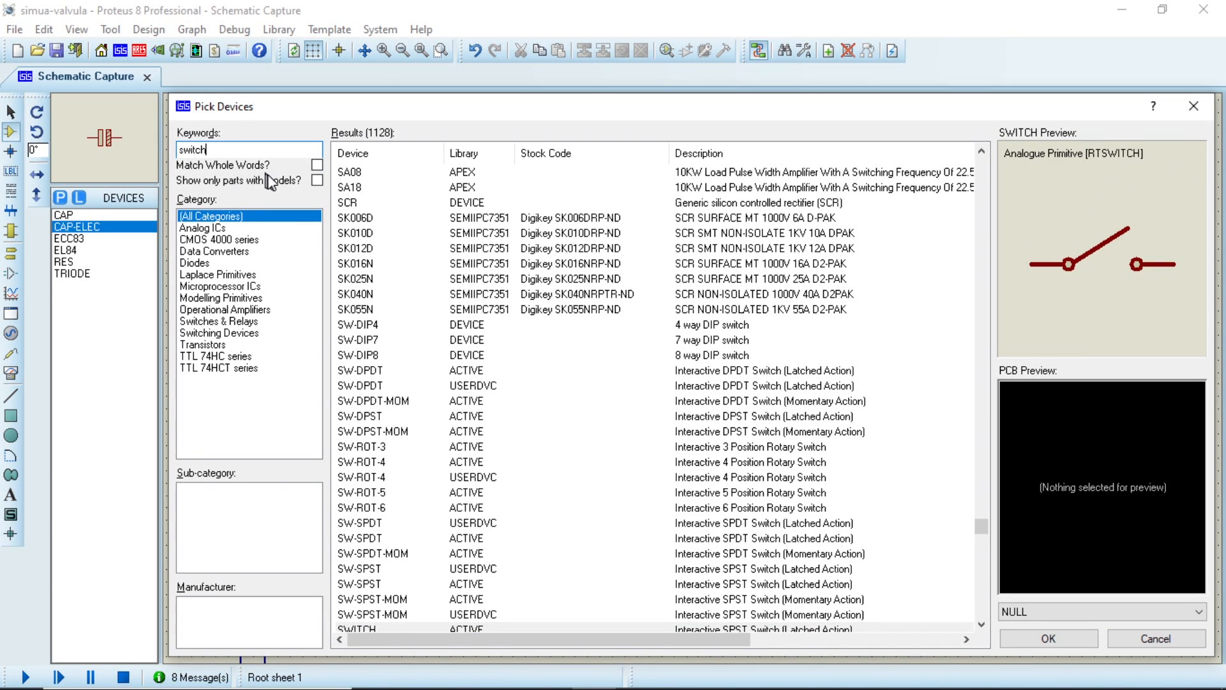
click(1043, 639)
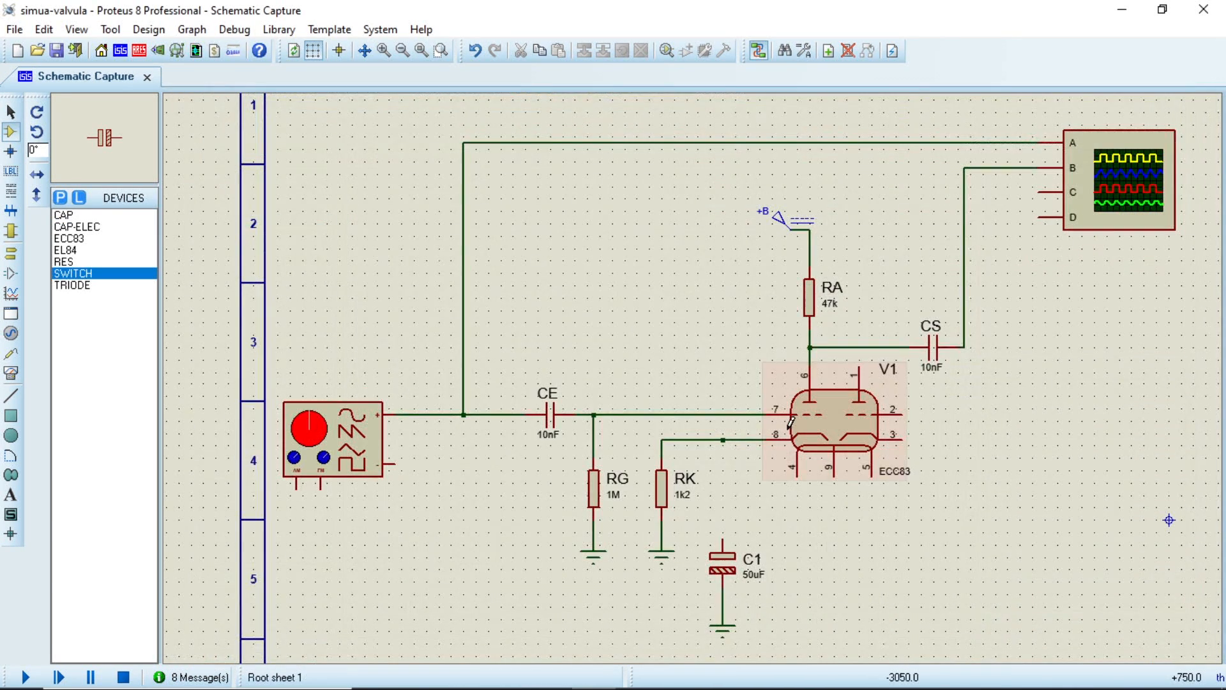
click(660, 290)
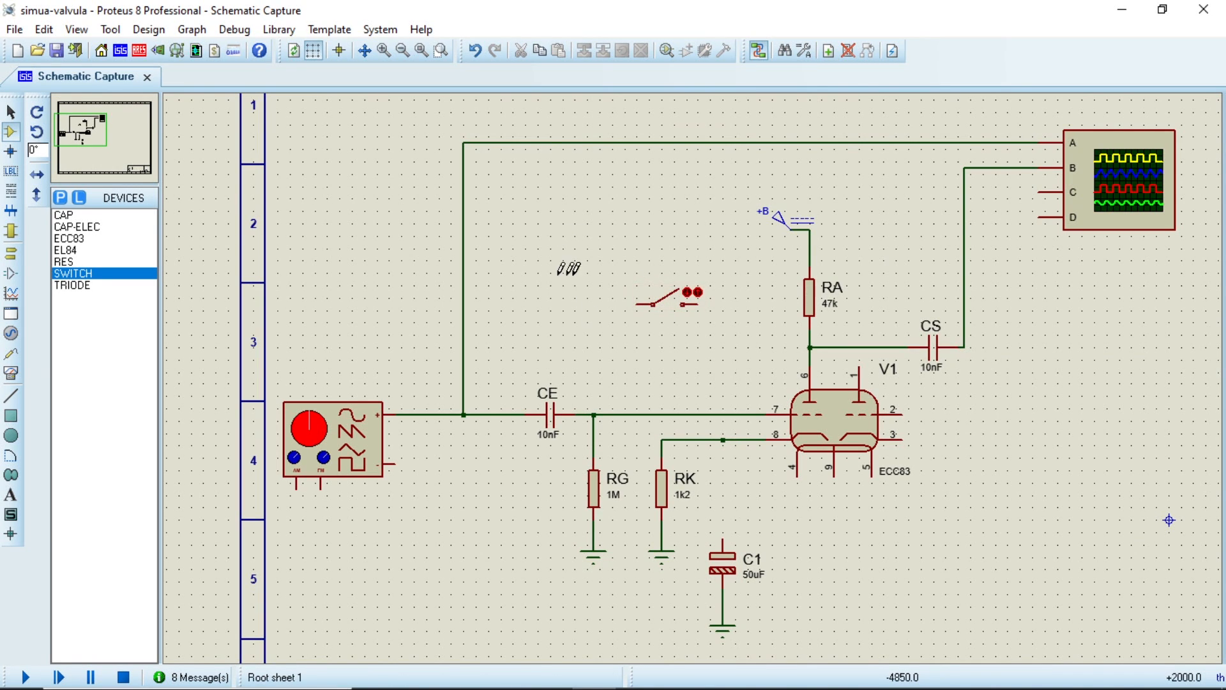
click(656, 309)
click(661, 303)
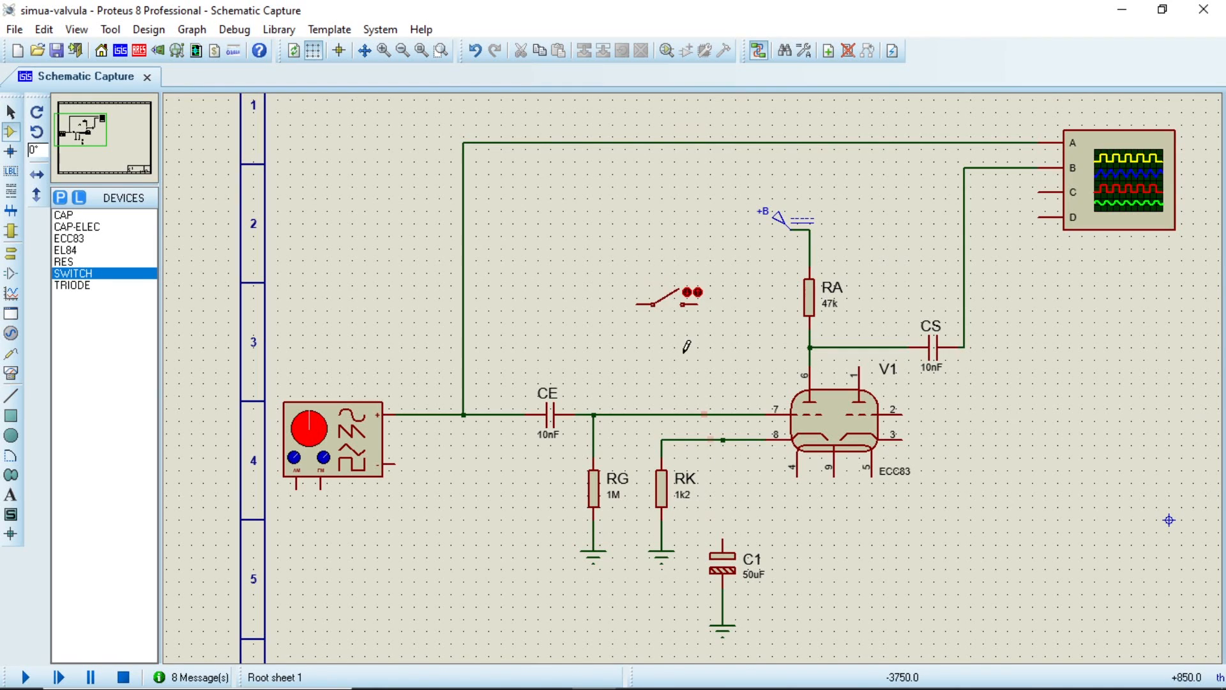
click(671, 306)
- Rotate the switch anti-clockwise and connect it between V1's cathode line and C1's upper end
drag(625, 254, 754, 376)
drag(689, 342, 1085, 620)
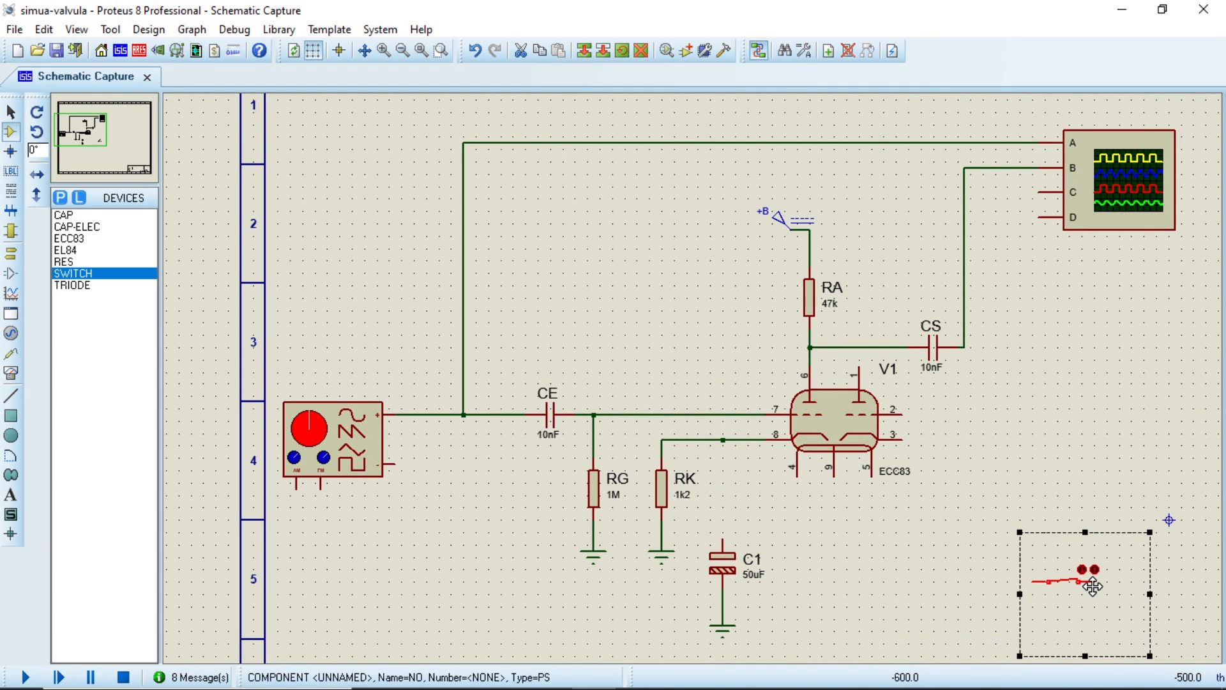
right_click(1074, 581)
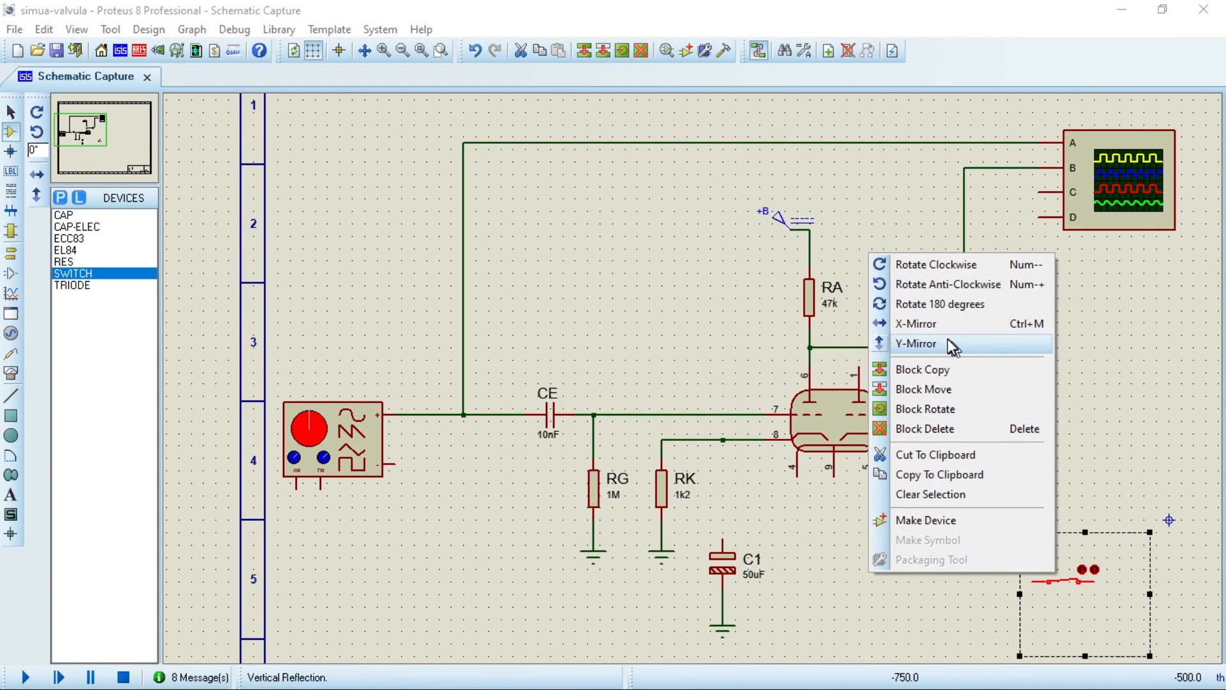
click(932, 284)
drag(1035, 588, 687, 464)
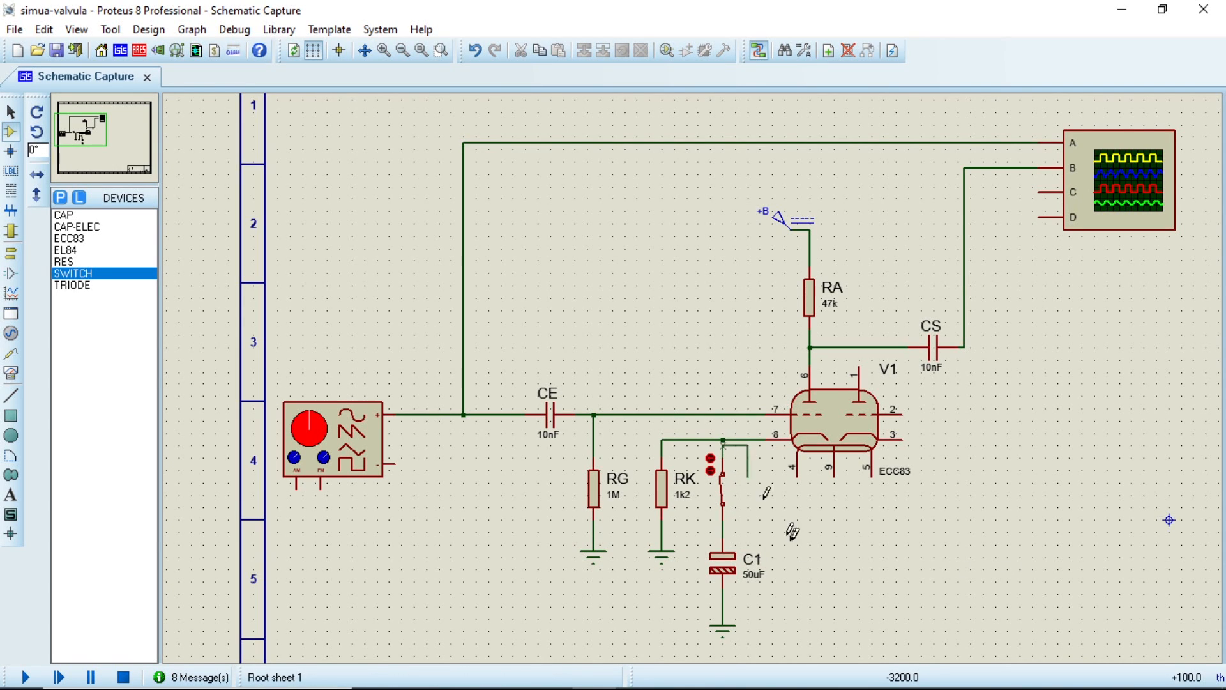
click(722, 439)
- Run the simulation and align the channel A and channel B traces on a common baseline near mid-screen
click(26, 676)
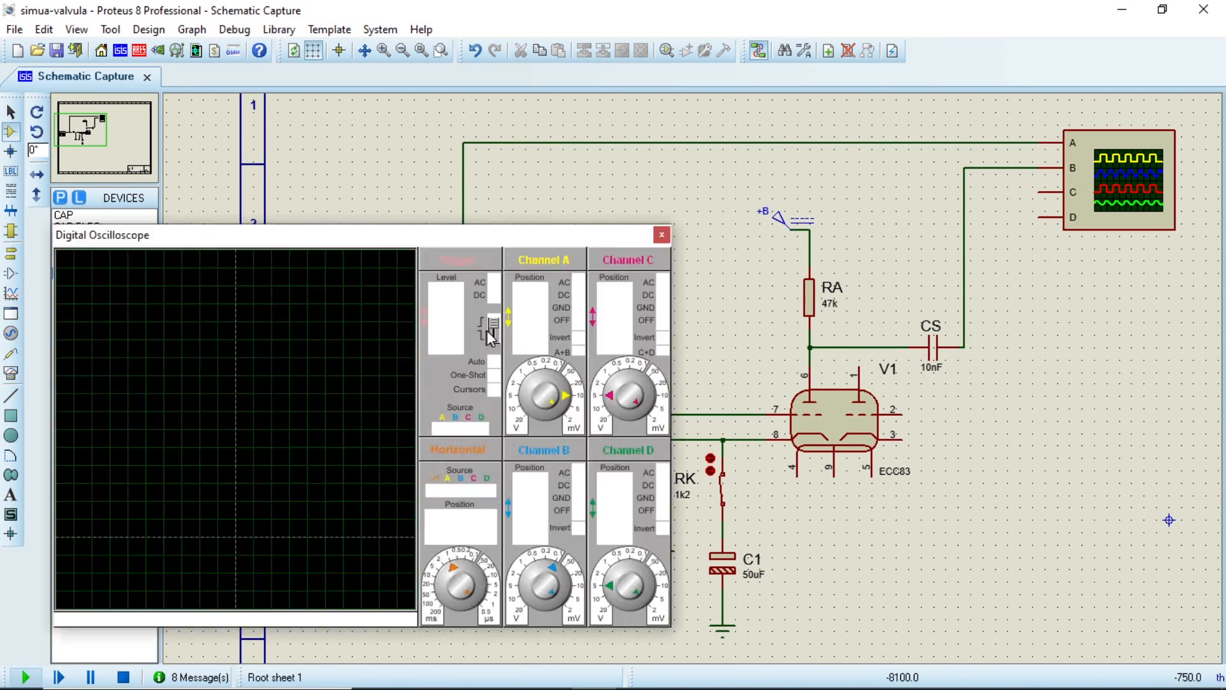
drag(454, 242, 434, 204)
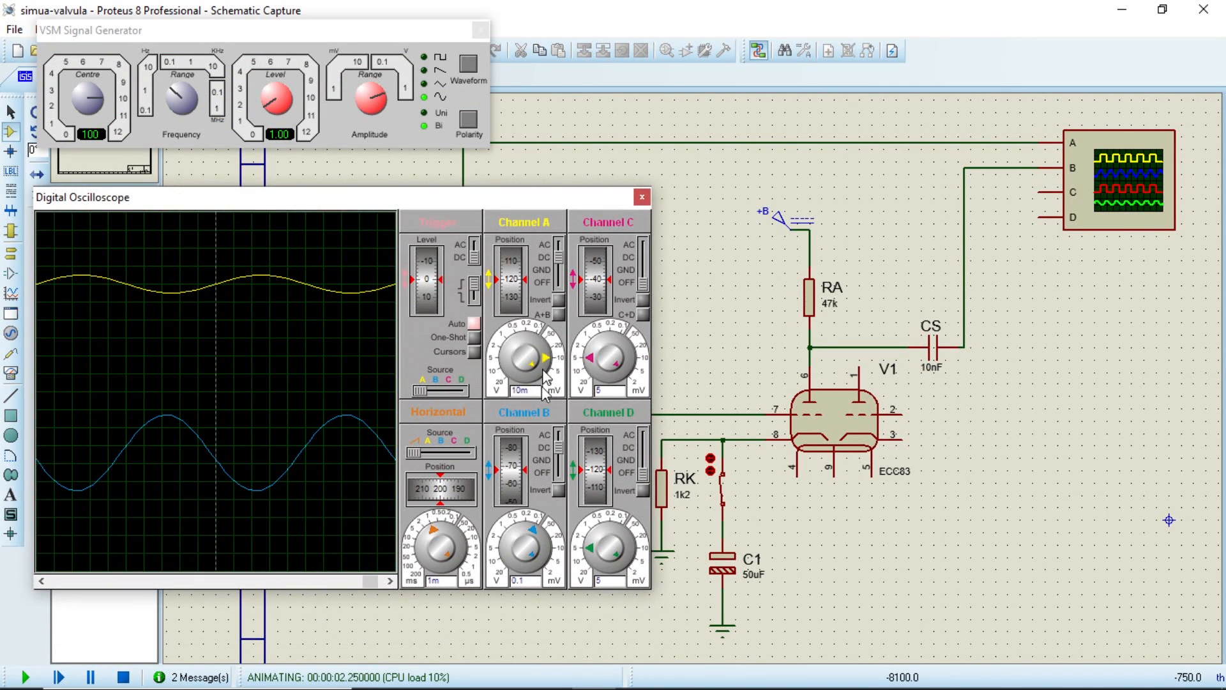
drag(509, 257, 509, 325)
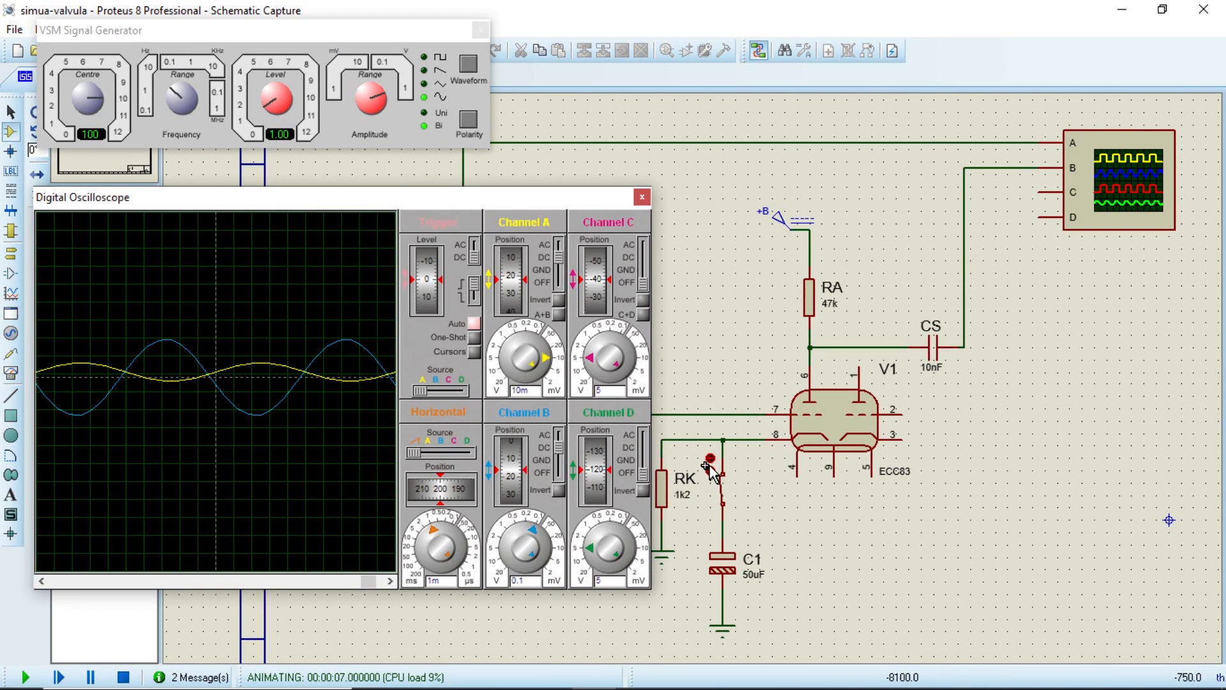
- Toggle the switch in series with C1 to compare the amplifier output with and without the capacitor, leaving it open
click(710, 466)
click(711, 464)
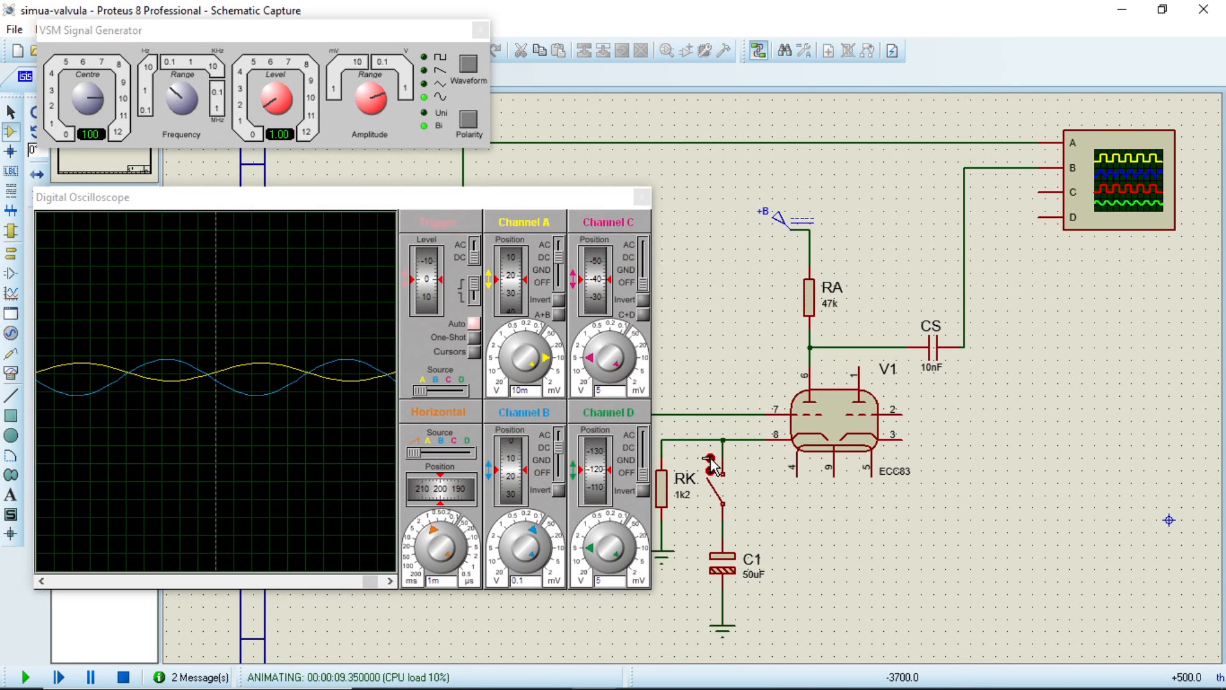
click(708, 470)
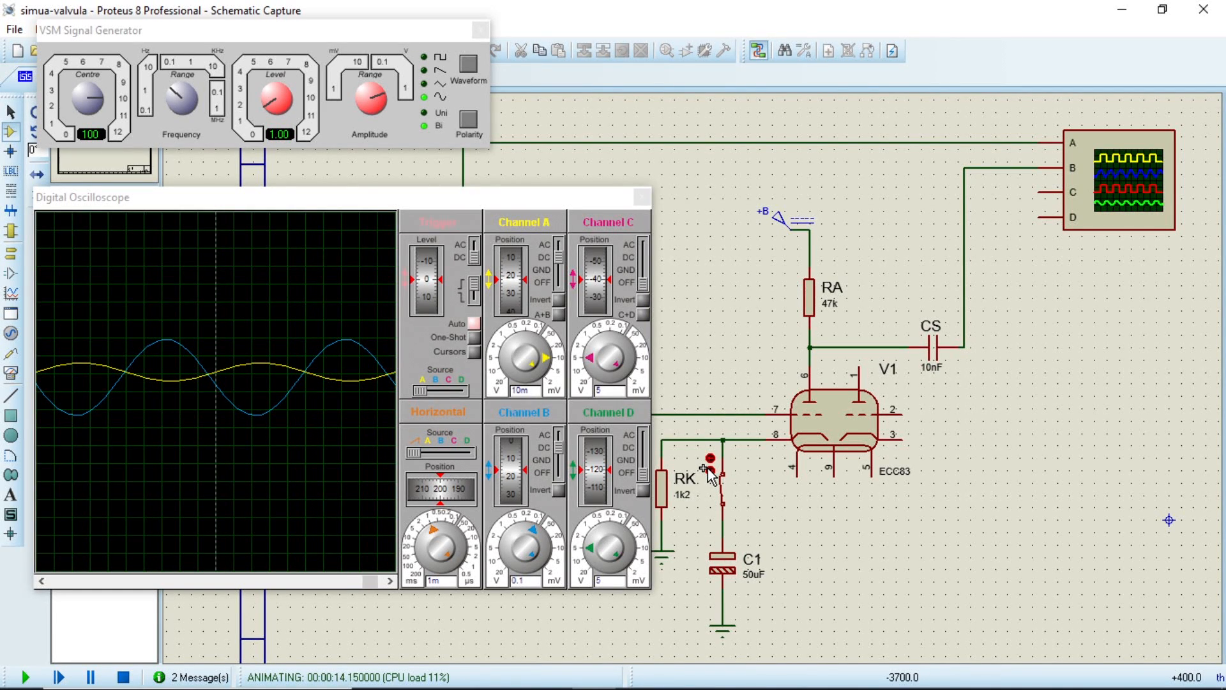
click(710, 467)
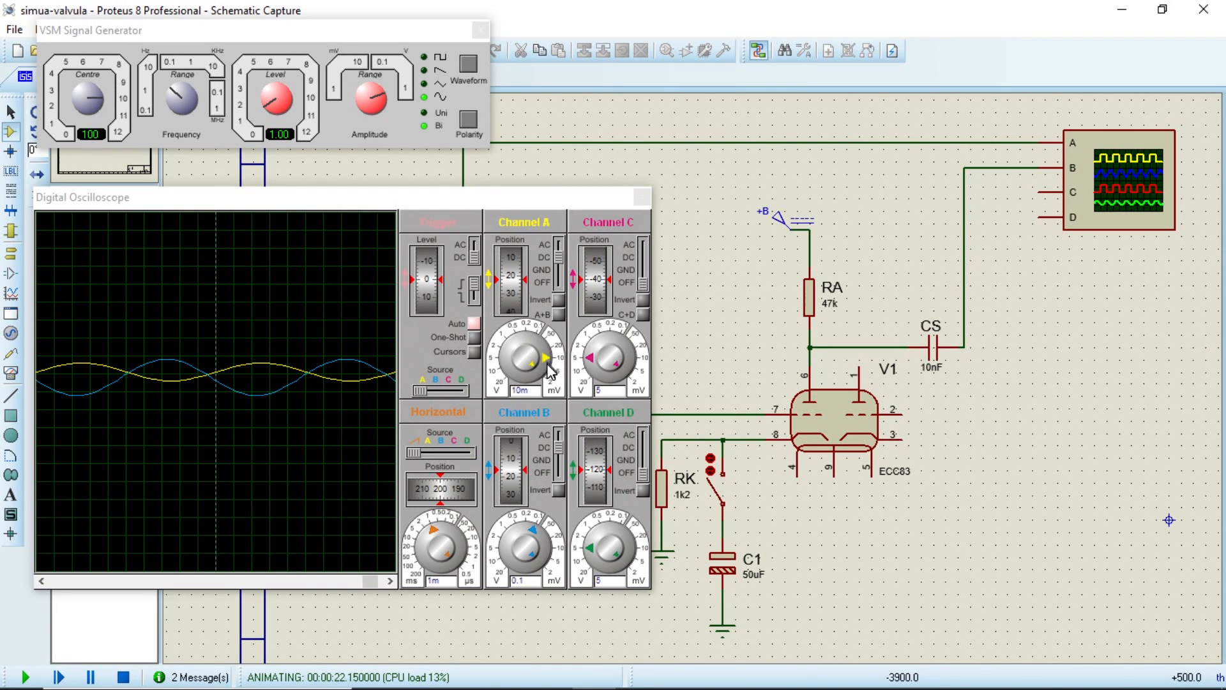
- Set channel A to 2 mV and channel B to 20 mV per division, and shift the horizontal position to about 360
drag(548, 368, 544, 383)
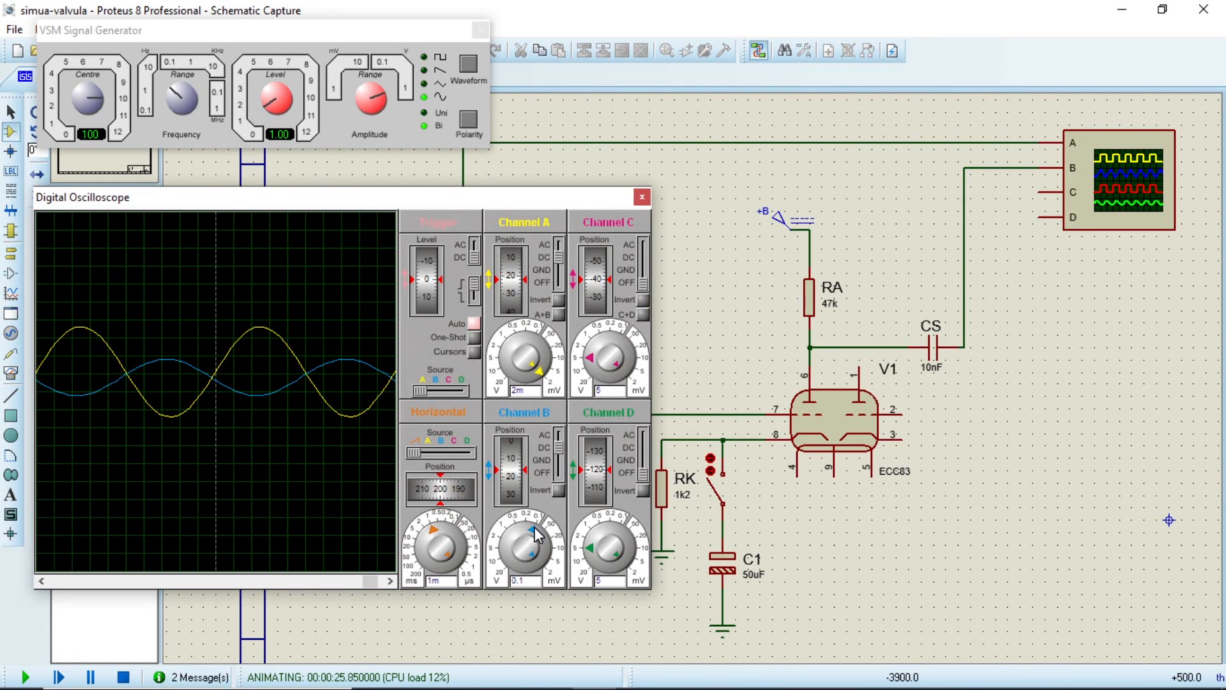
drag(538, 537, 545, 546)
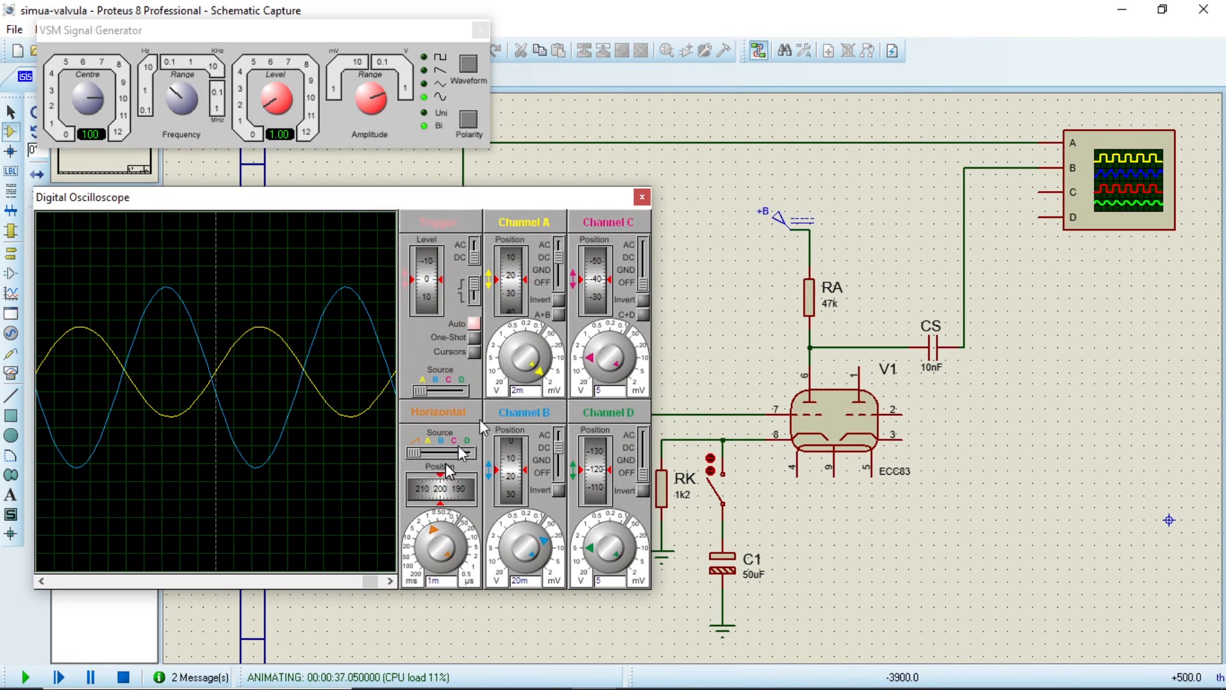
drag(441, 490, 455, 490)
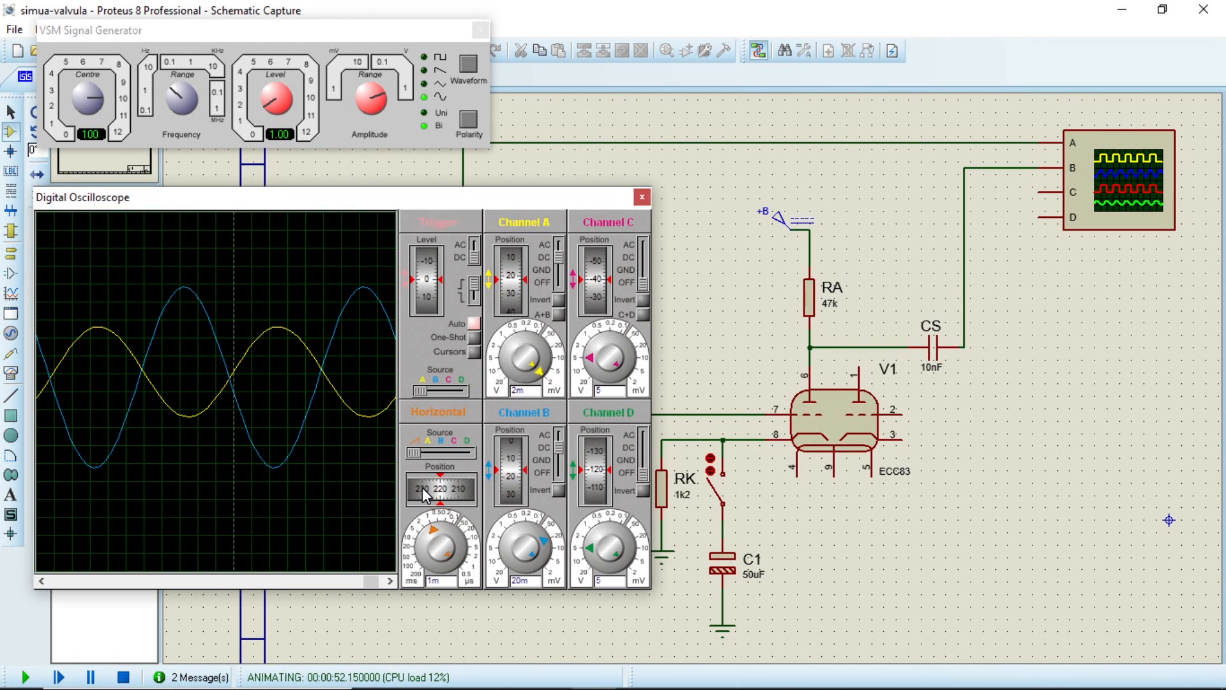
mouse_move(425, 495)
mouse_down()
mouse_move(492, 484)
mouse_move(445, 483)
mouse_up()
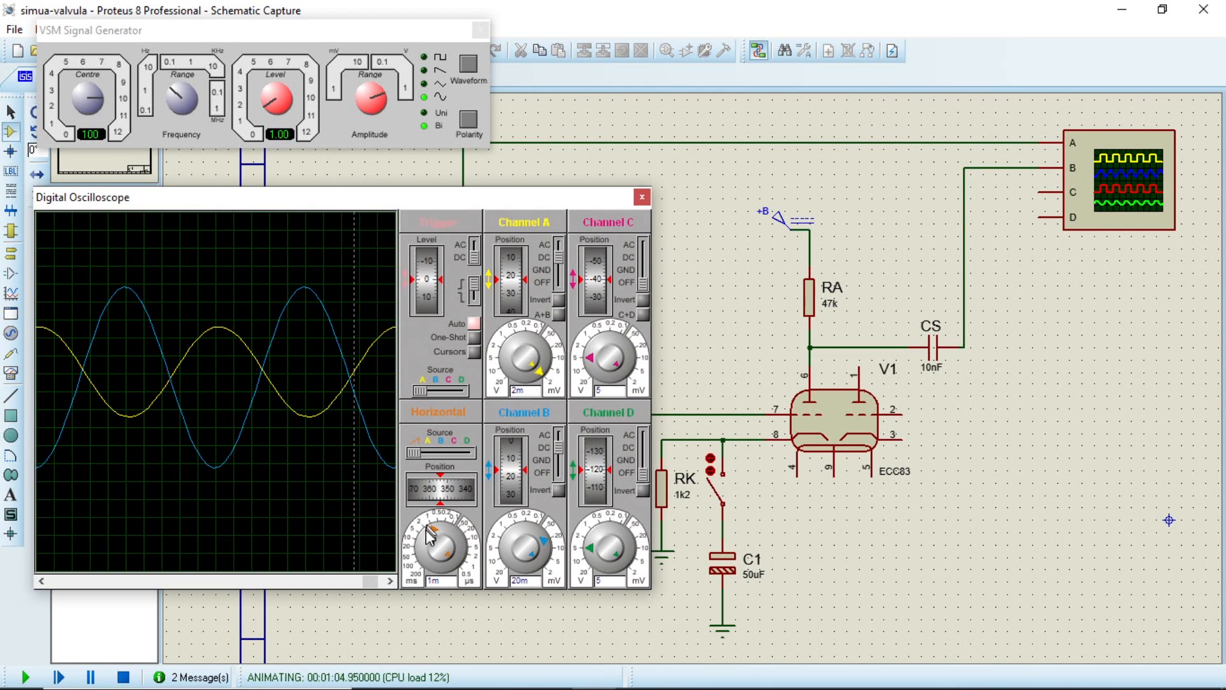
scroll(442, 489, up, 2)
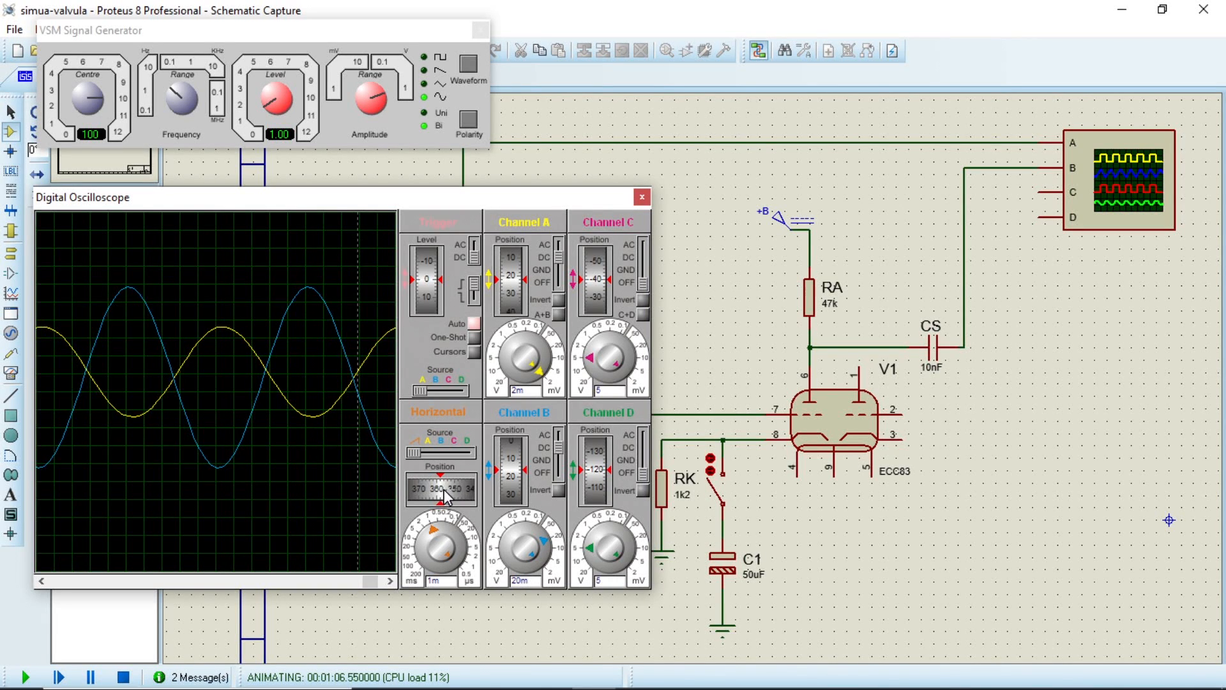
- Set the generator to 1 kHz and the oscilloscope timebase to 100 µs, and close the switch in series with C1
scroll(442, 489, down, 4)
scroll(439, 492, up, 2)
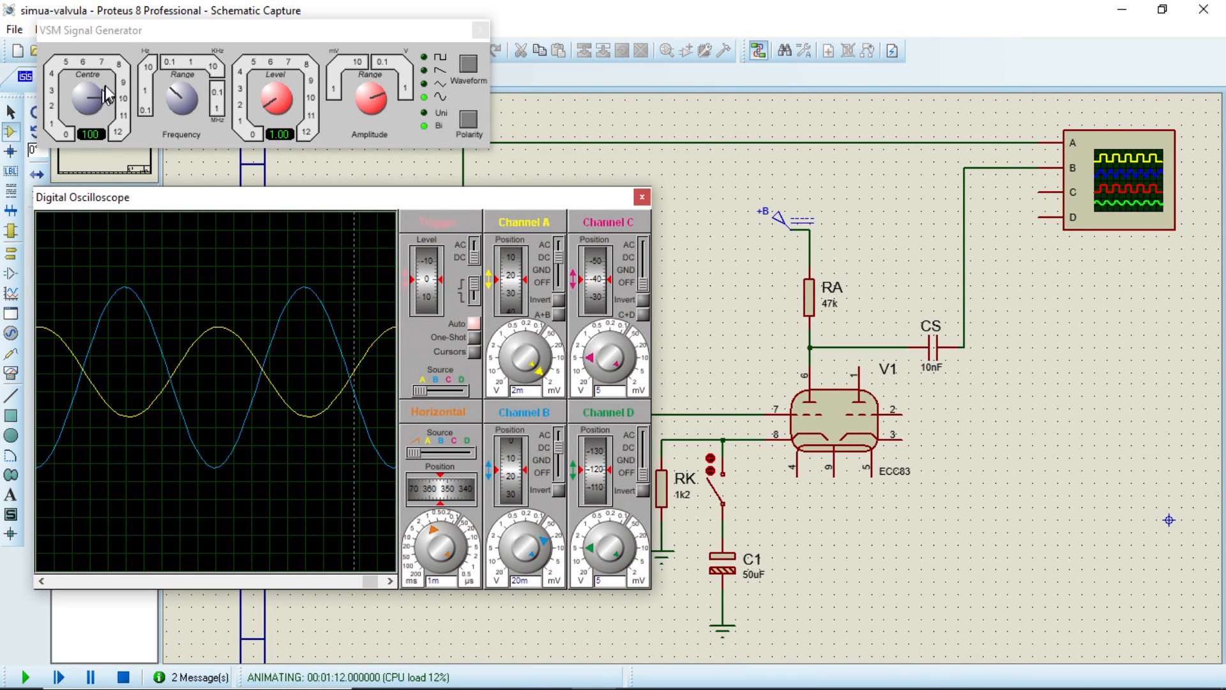
click(174, 97)
click(421, 545)
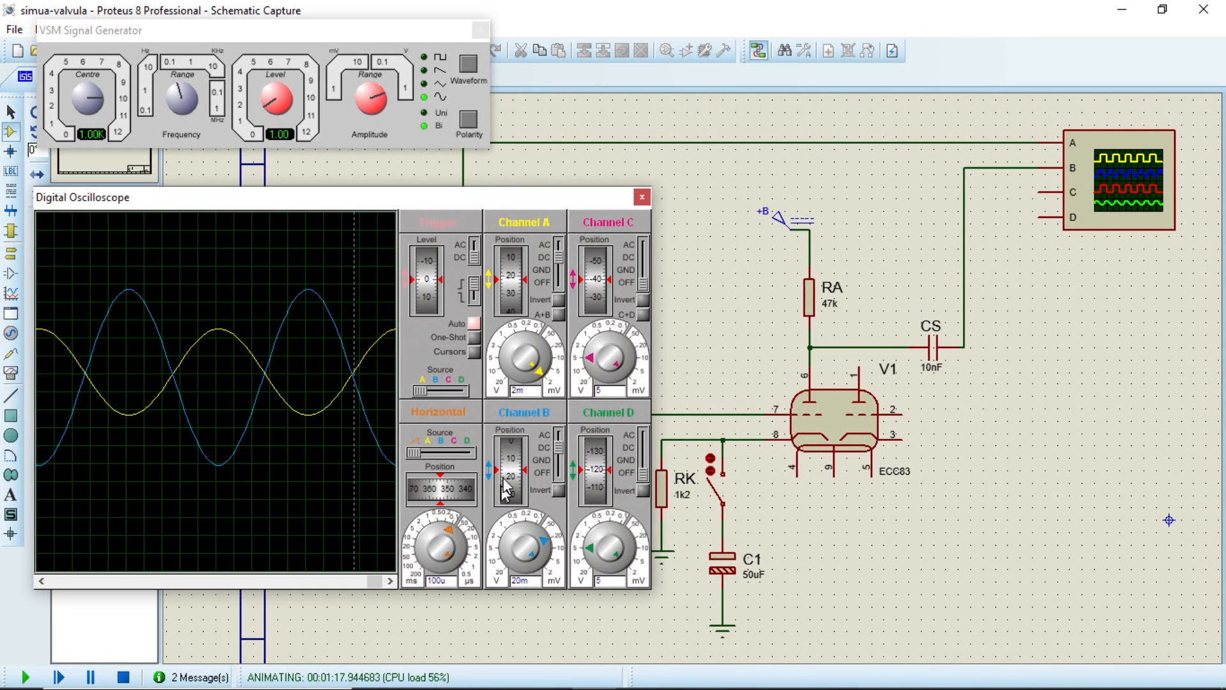
scroll(441, 493, up, 4)
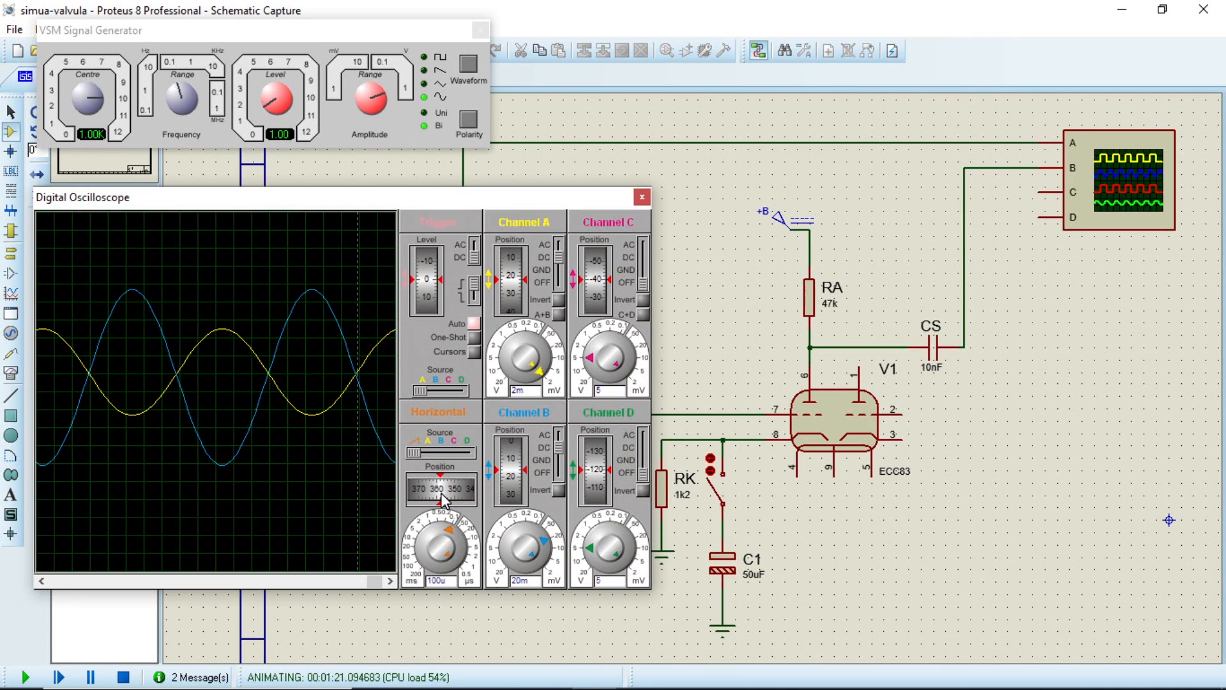
scroll(440, 495, down, 1)
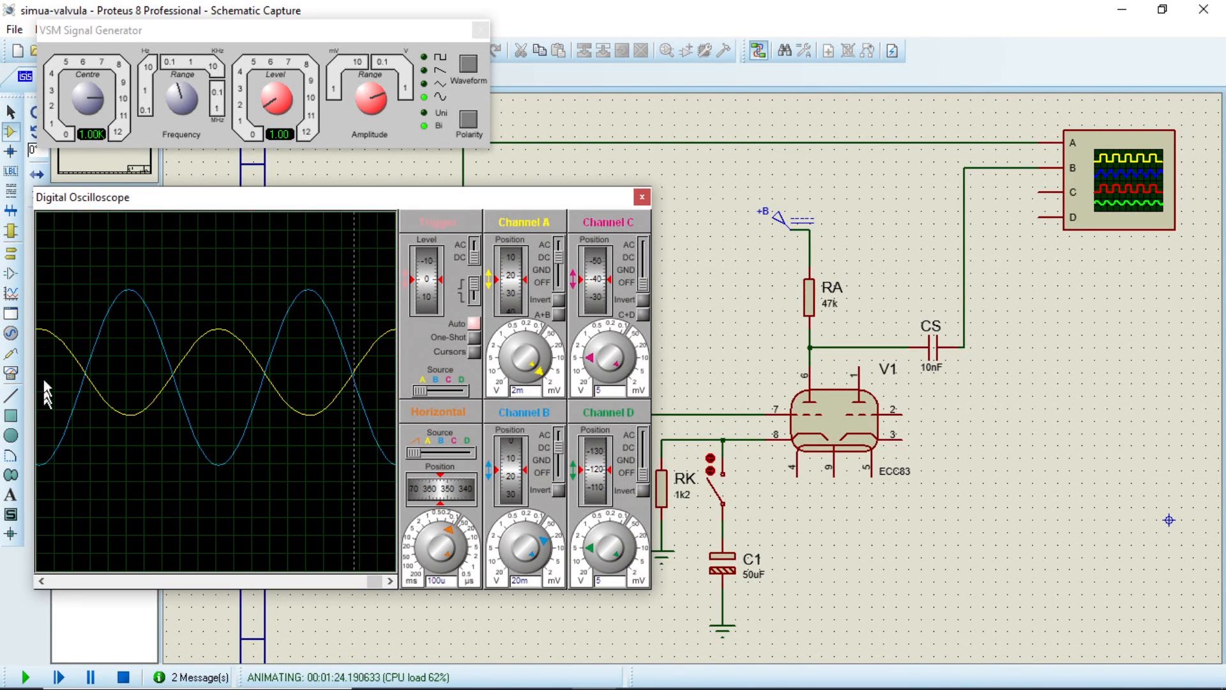
click(711, 461)
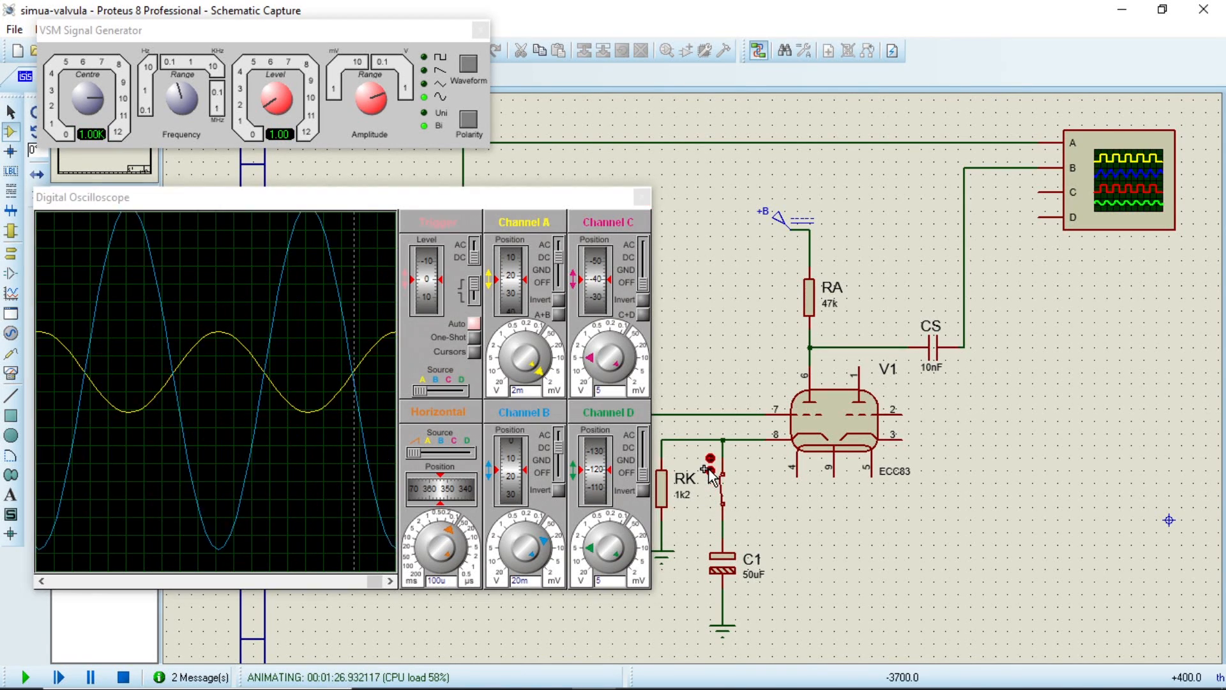
scroll(435, 489, down, 1)
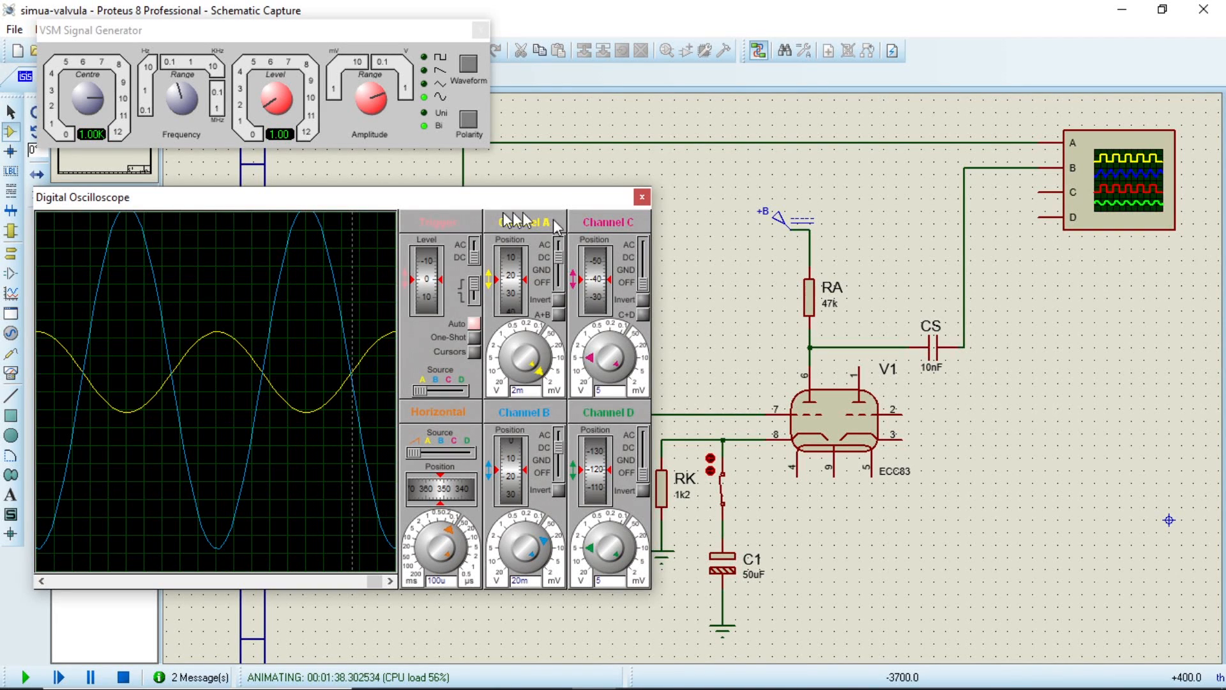
- Set the generator to 10 kHz, and view the traces with channel B at 10 mV and a 10 µs timebase
mouse_move(194, 91)
mouse_down()
mouse_move(173, 79)
mouse_move(203, 76)
mouse_move(187, 81)
mouse_up()
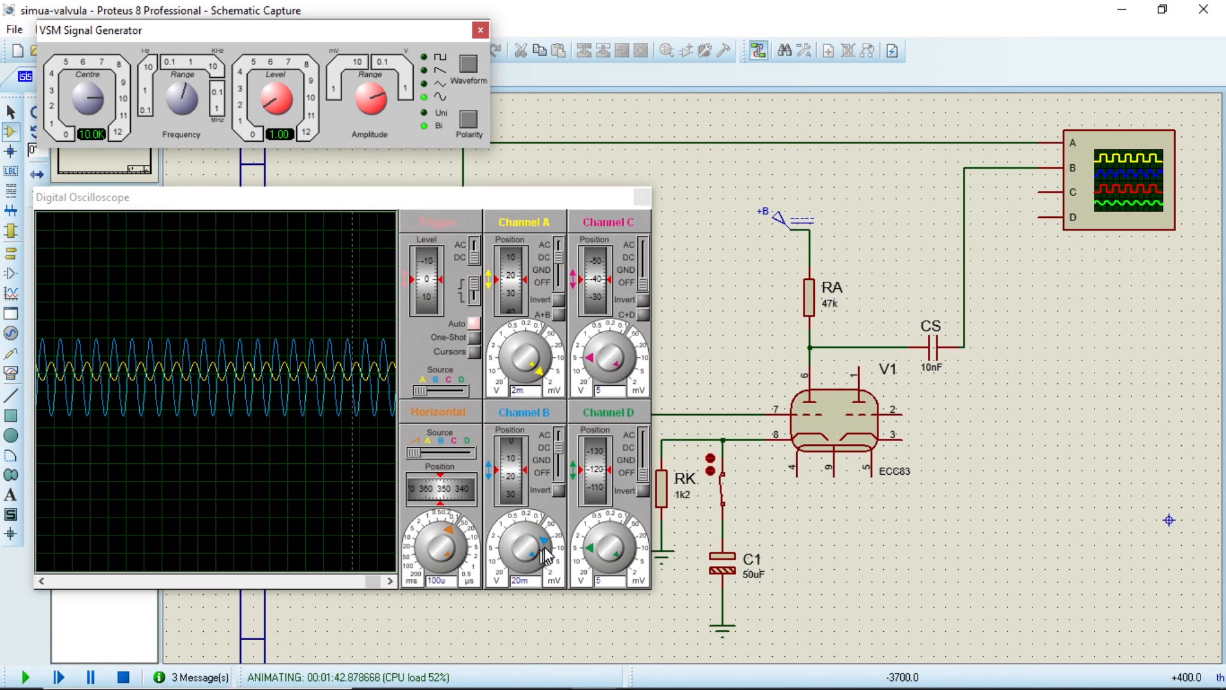
drag(553, 543, 554, 551)
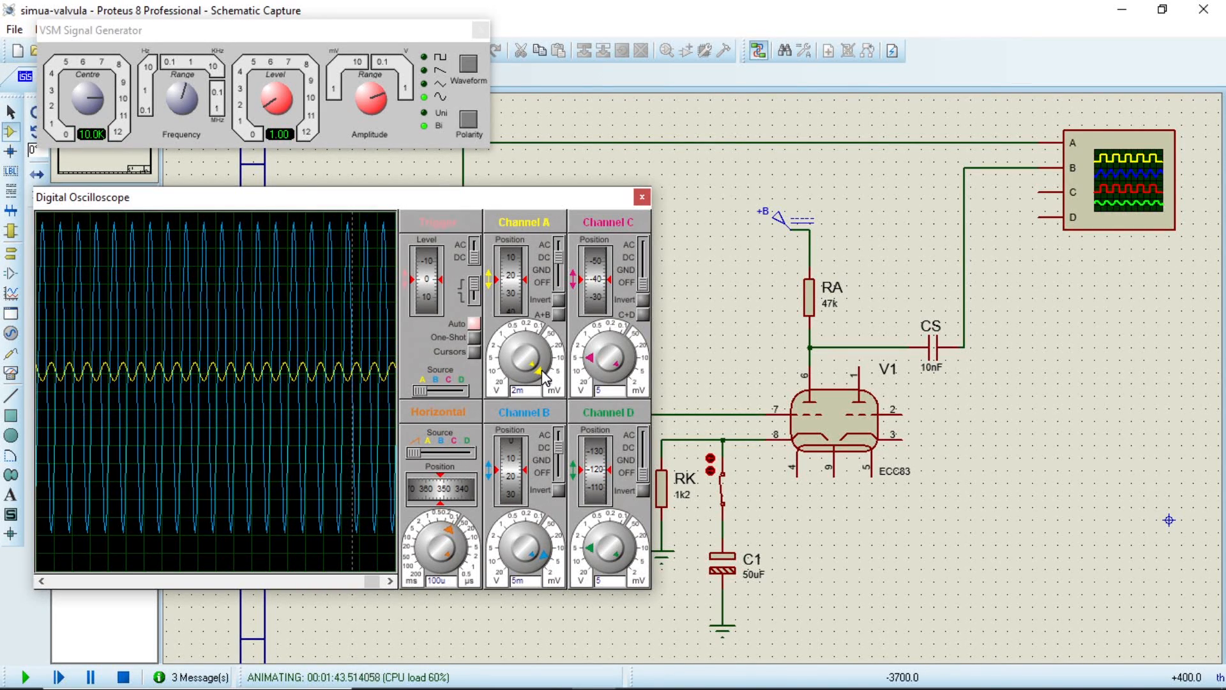
drag(546, 555, 547, 547)
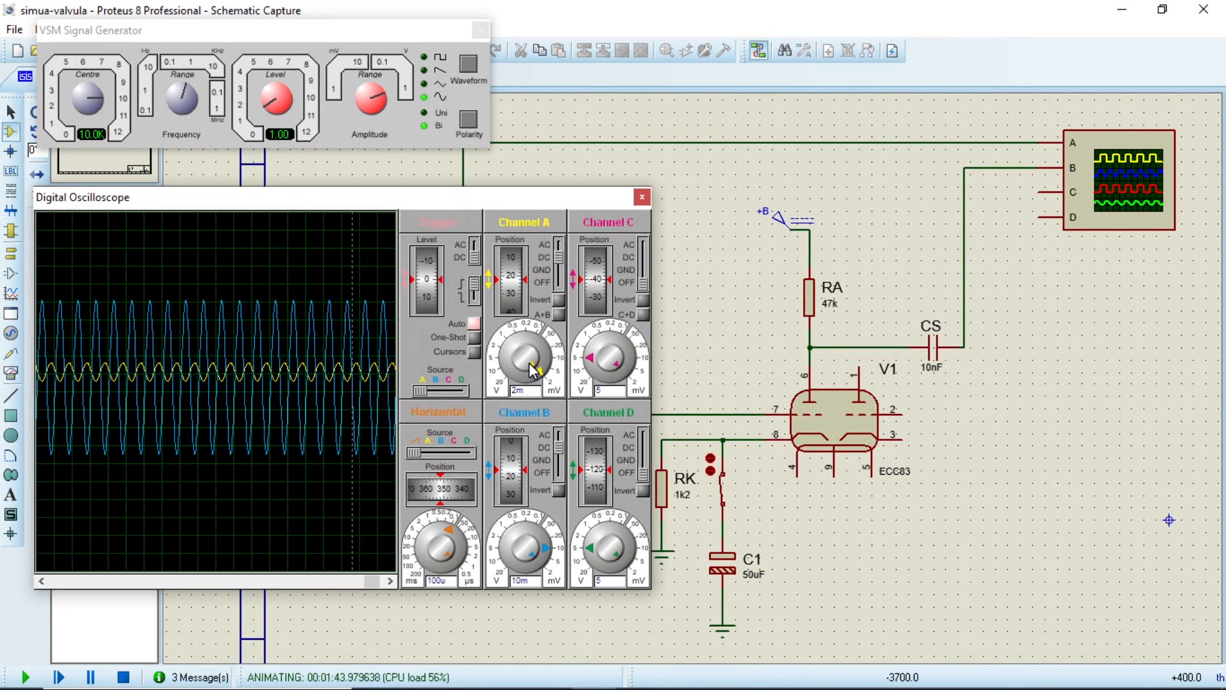
drag(527, 335, 503, 334)
drag(546, 342, 524, 379)
drag(445, 539, 466, 548)
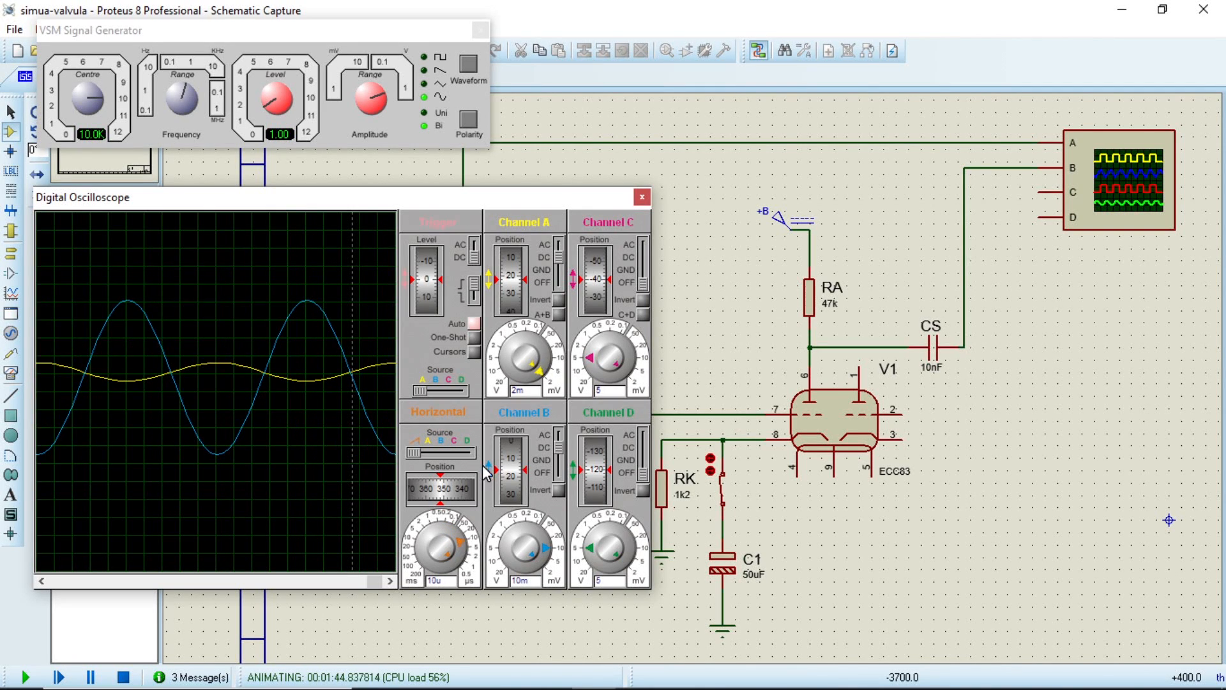
mouse_move(452, 496)
mouse_down()
mouse_move(476, 503)
mouse_move(468, 496)
mouse_up()
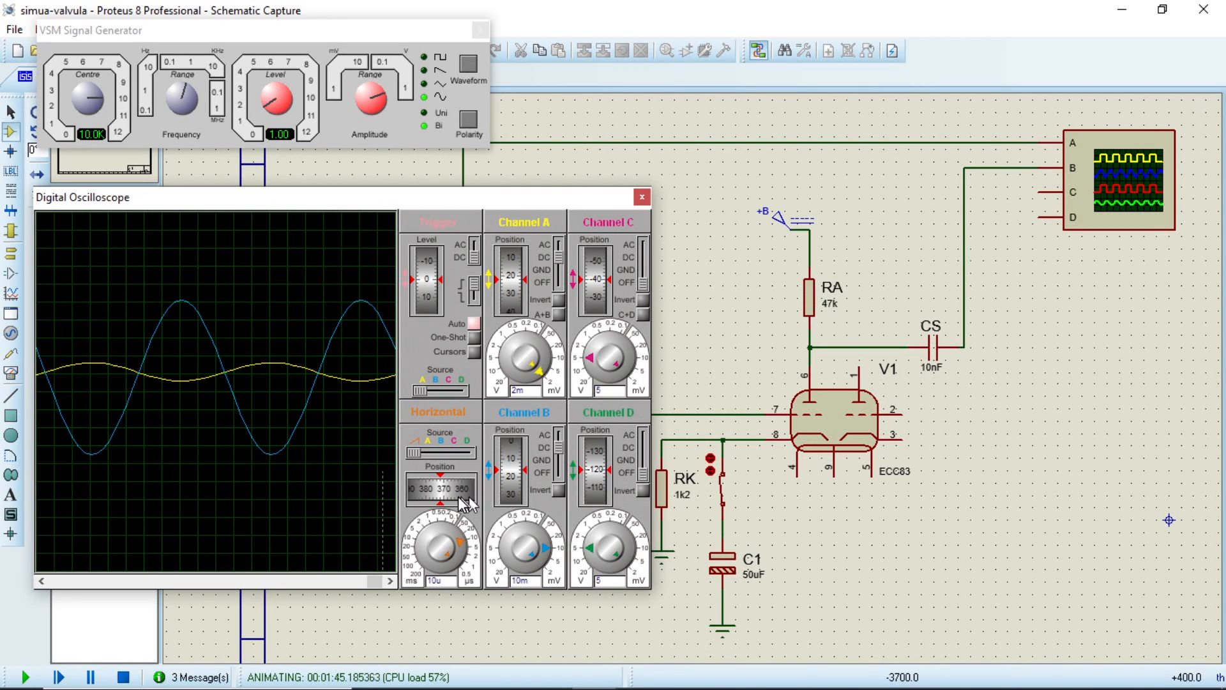
- Set the generator to 100 Hz, with channel B at 50 mV, a 1 ms timebase and a horizontal position near 360
drag(184, 94, 163, 86)
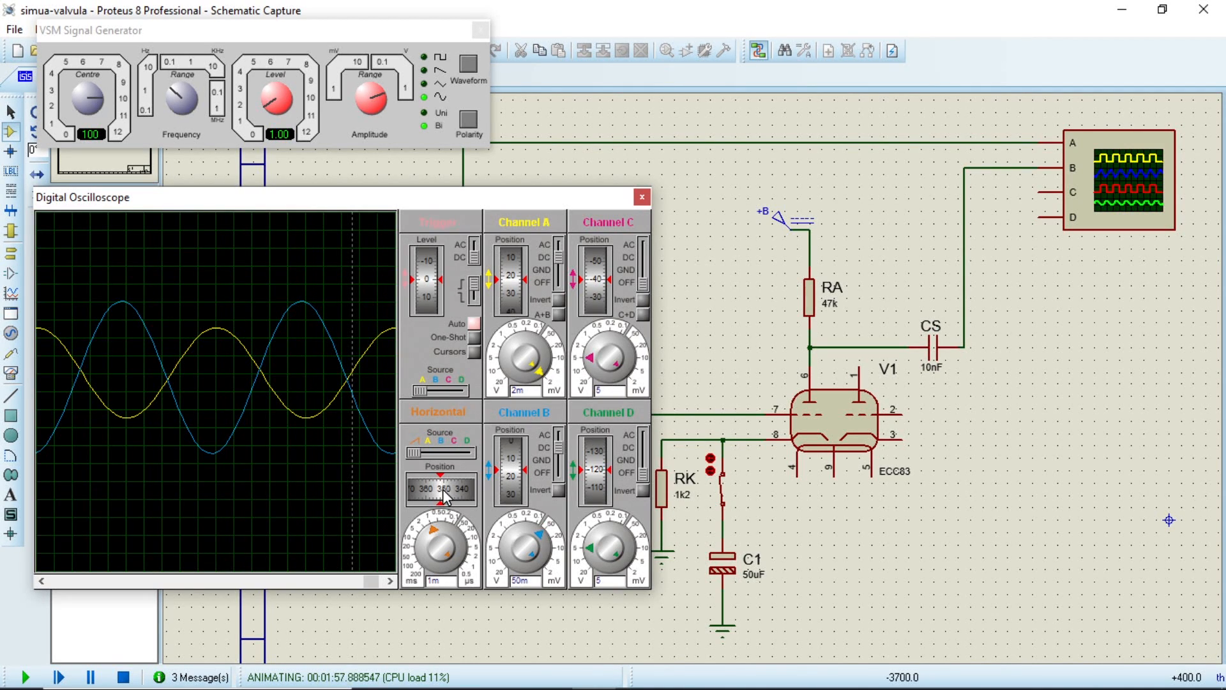
drag(448, 503, 447, 503)
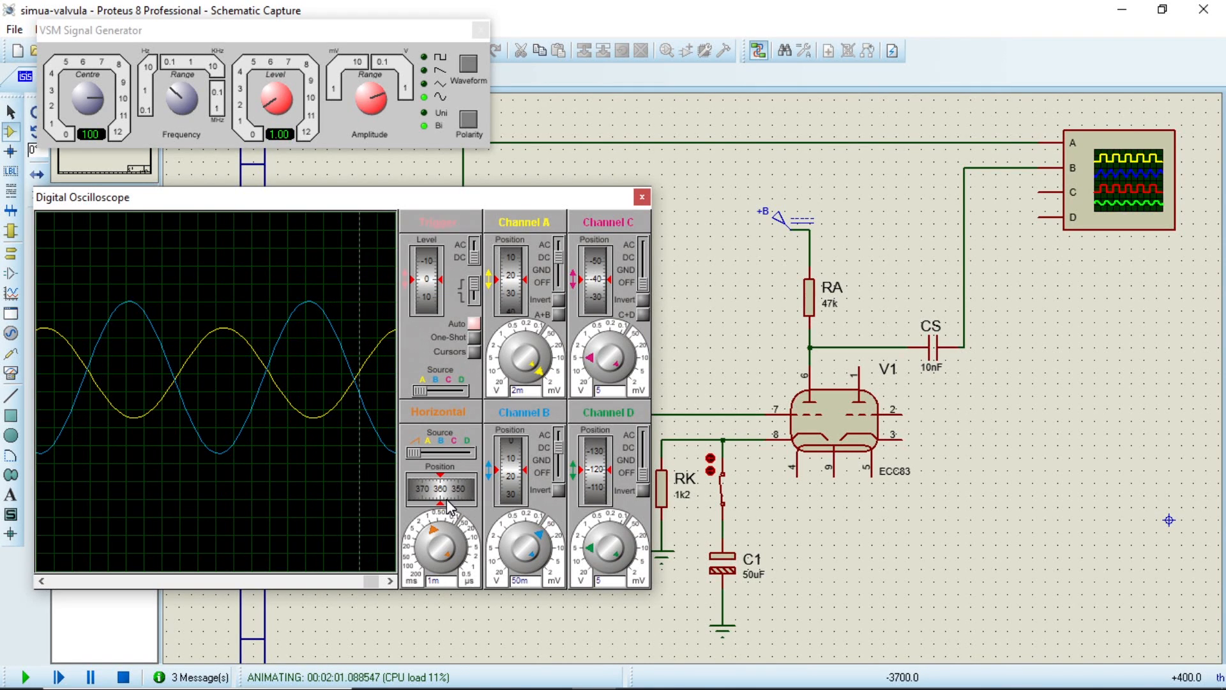
- Operate the switch in series with C1, leaving it closed, and stop the simulation
click(711, 472)
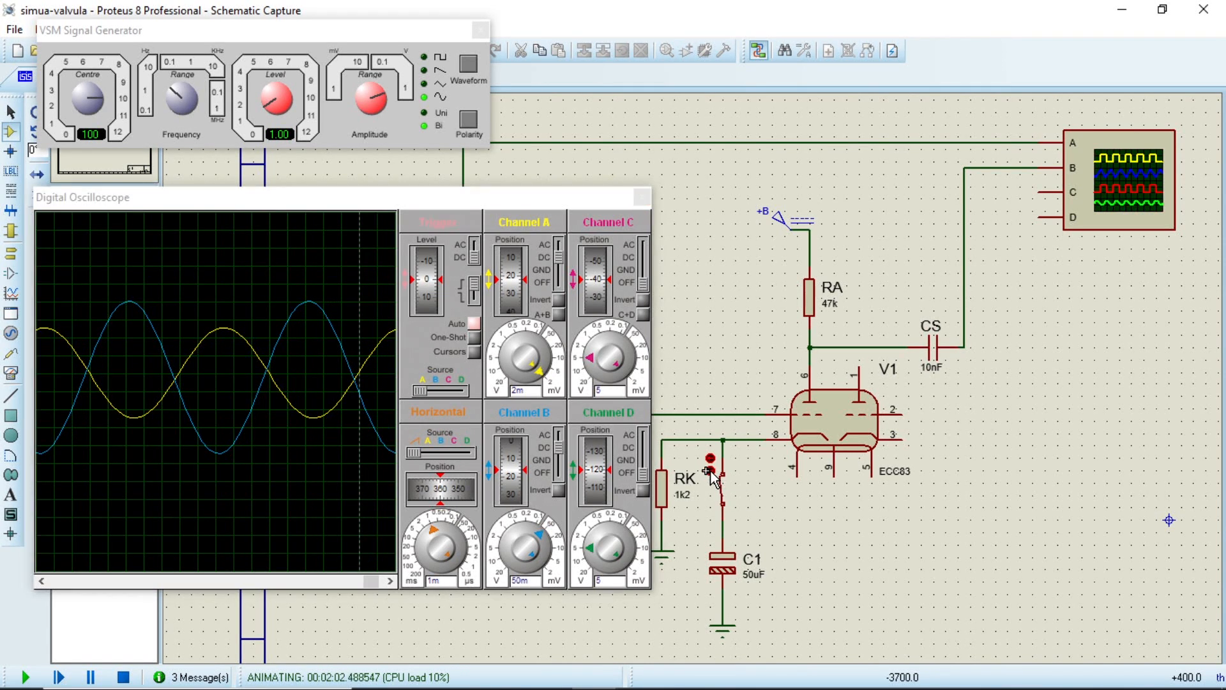
click(710, 457)
click(710, 457)
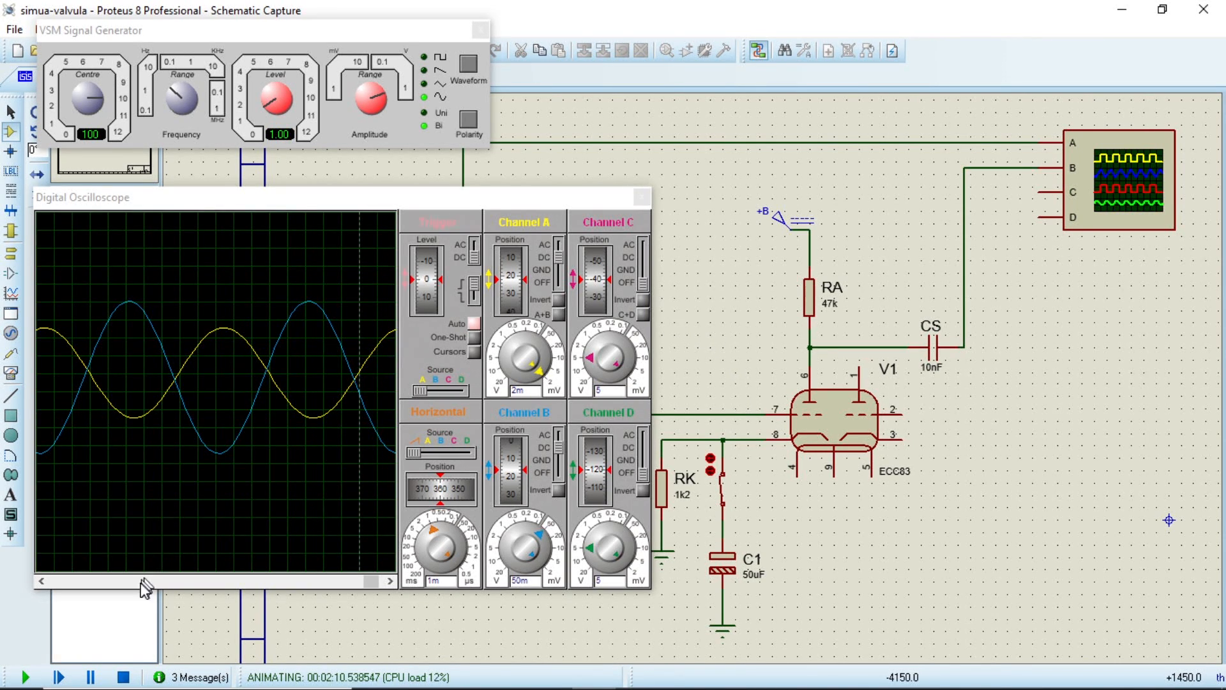
click(123, 676)
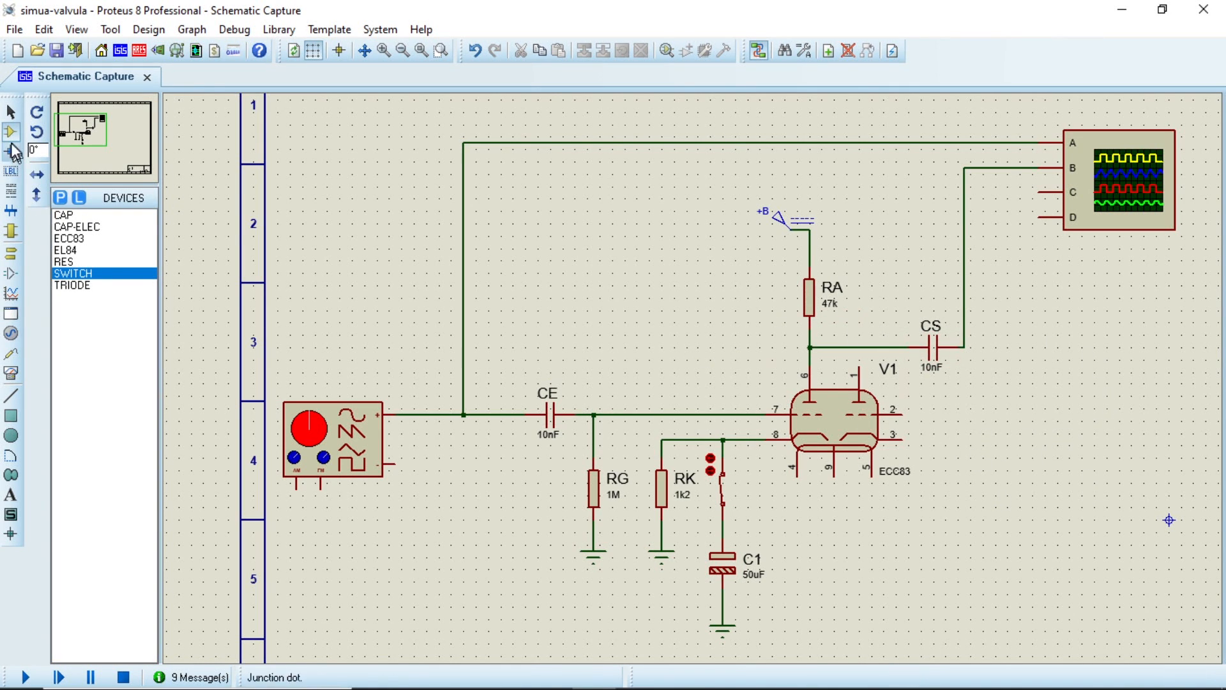
- Add the SPEAKER loudspeaker model from the ACTIVE library and place it below the oscilloscope
click(61, 199)
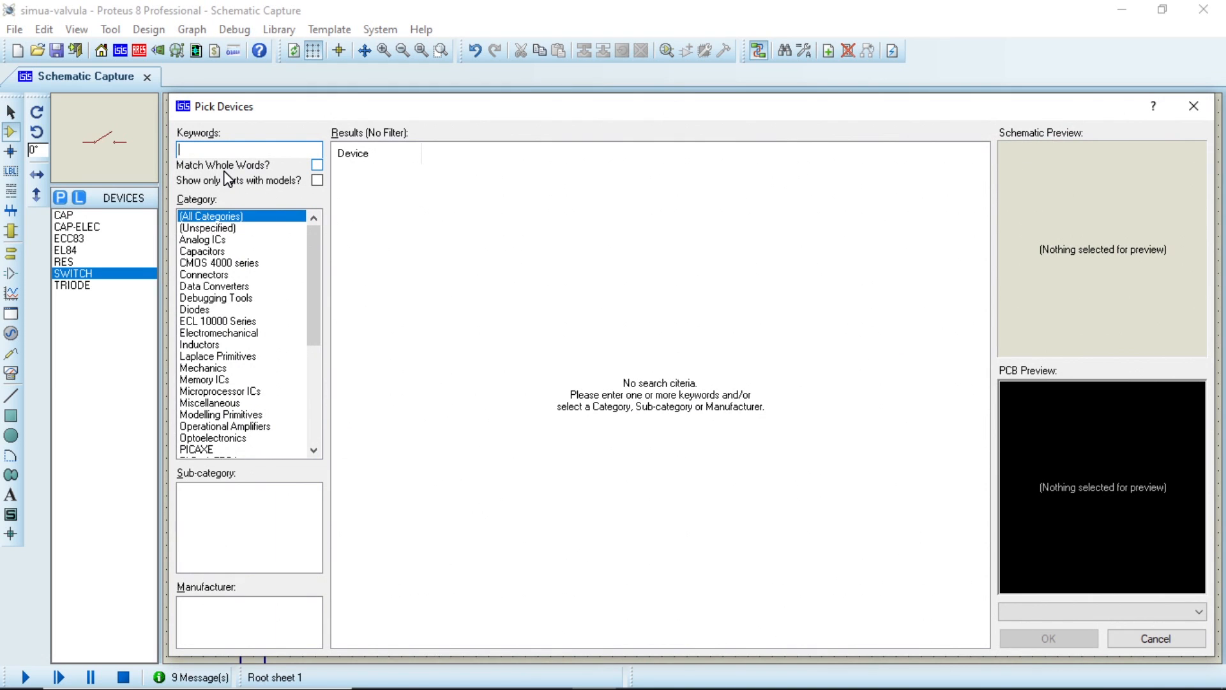
text(speaker)
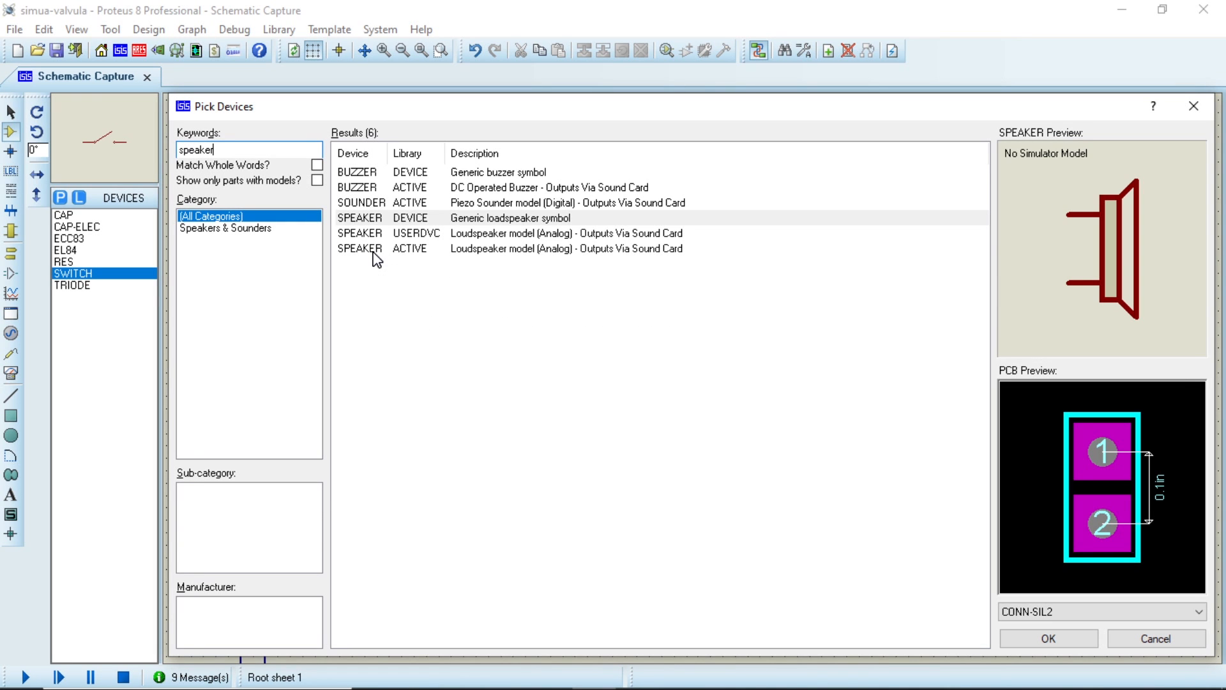
click(374, 251)
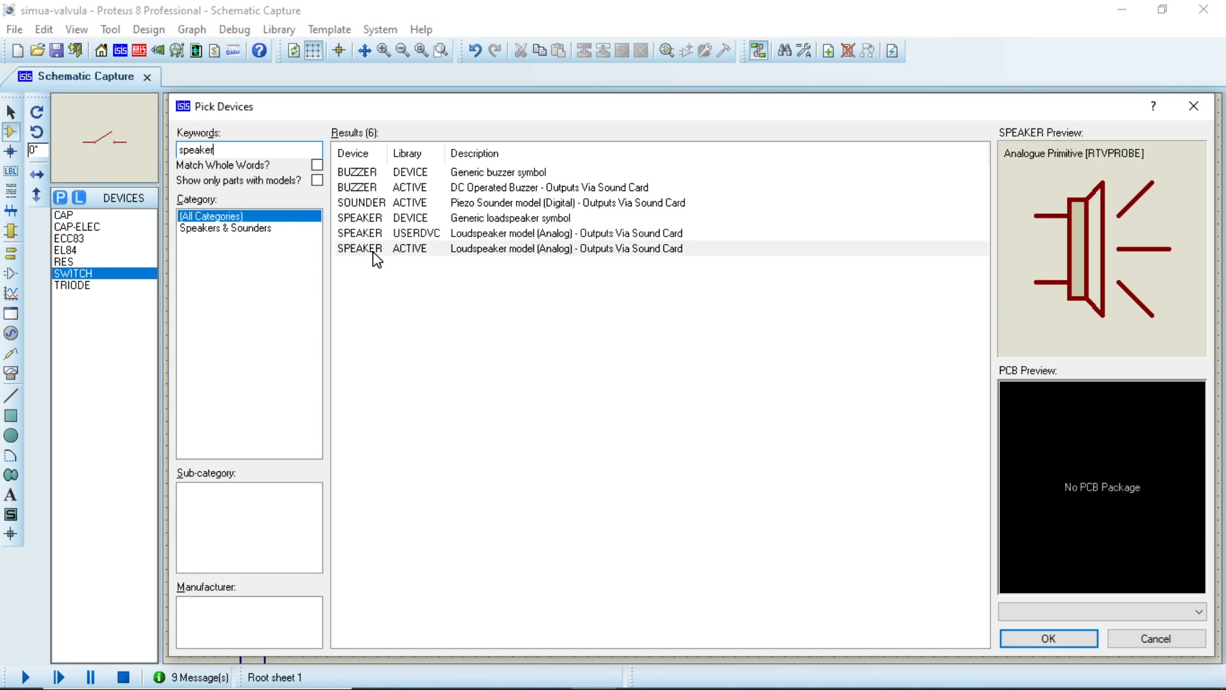
click(1036, 638)
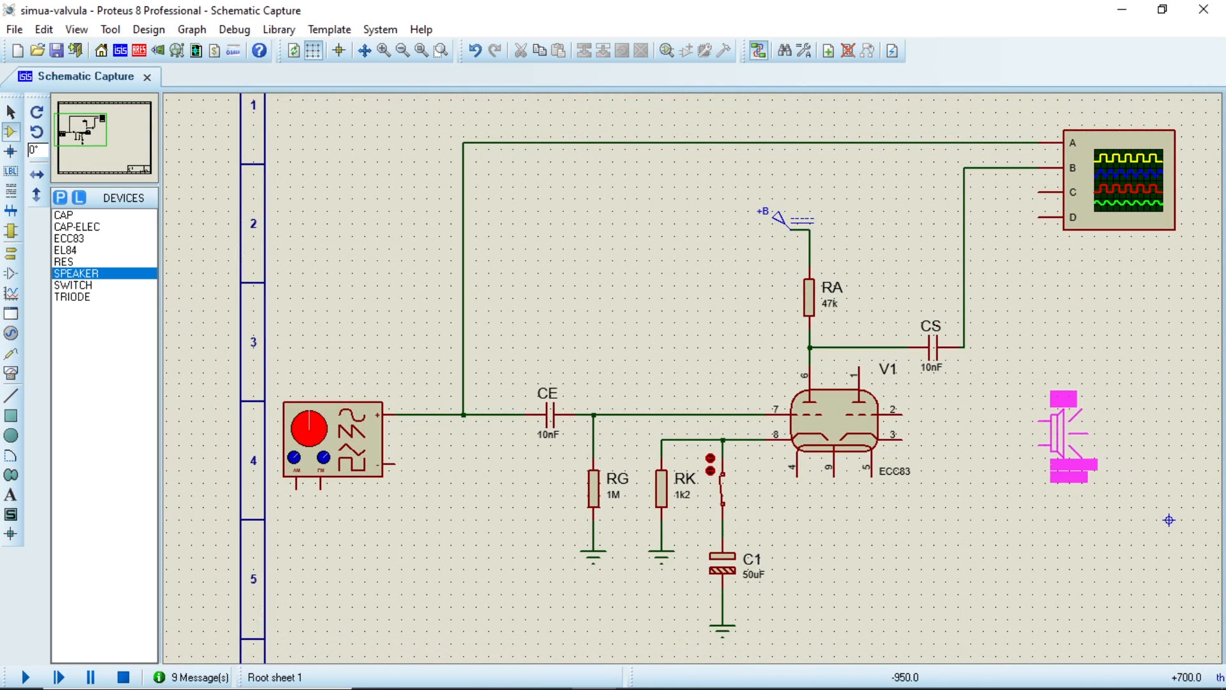
click(1061, 455)
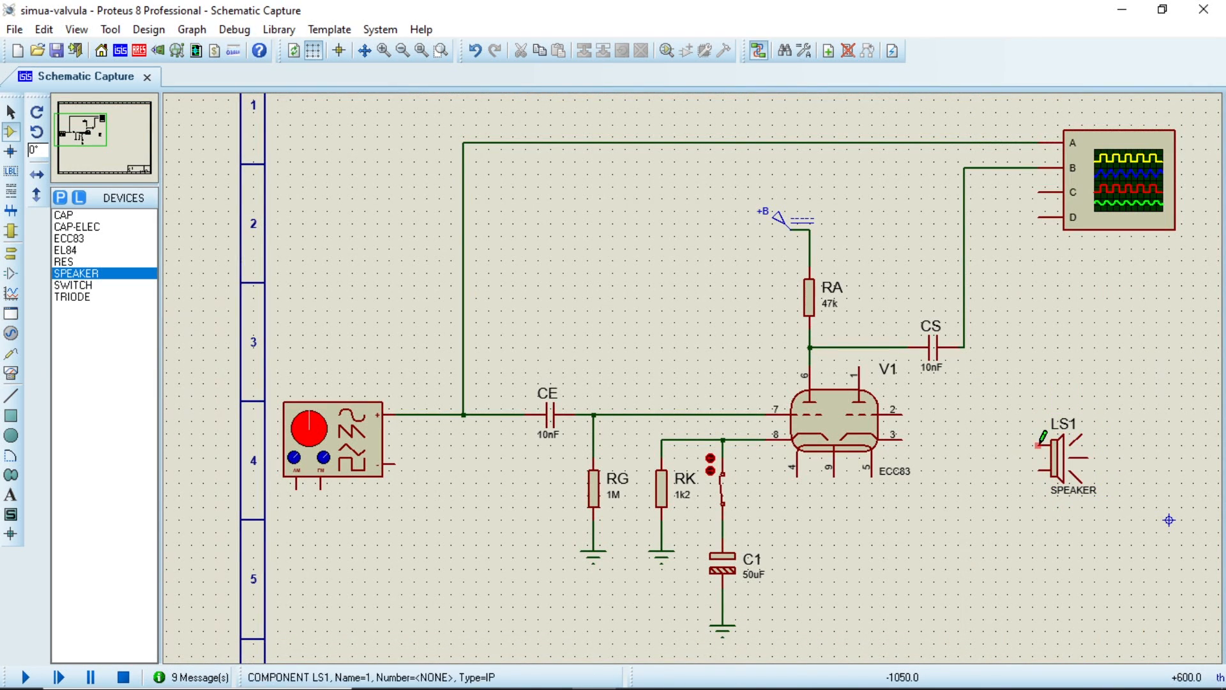
- Wire the speaker's upper pin to CS's output node and its lower pin to a new ground terminal below it
click(1039, 444)
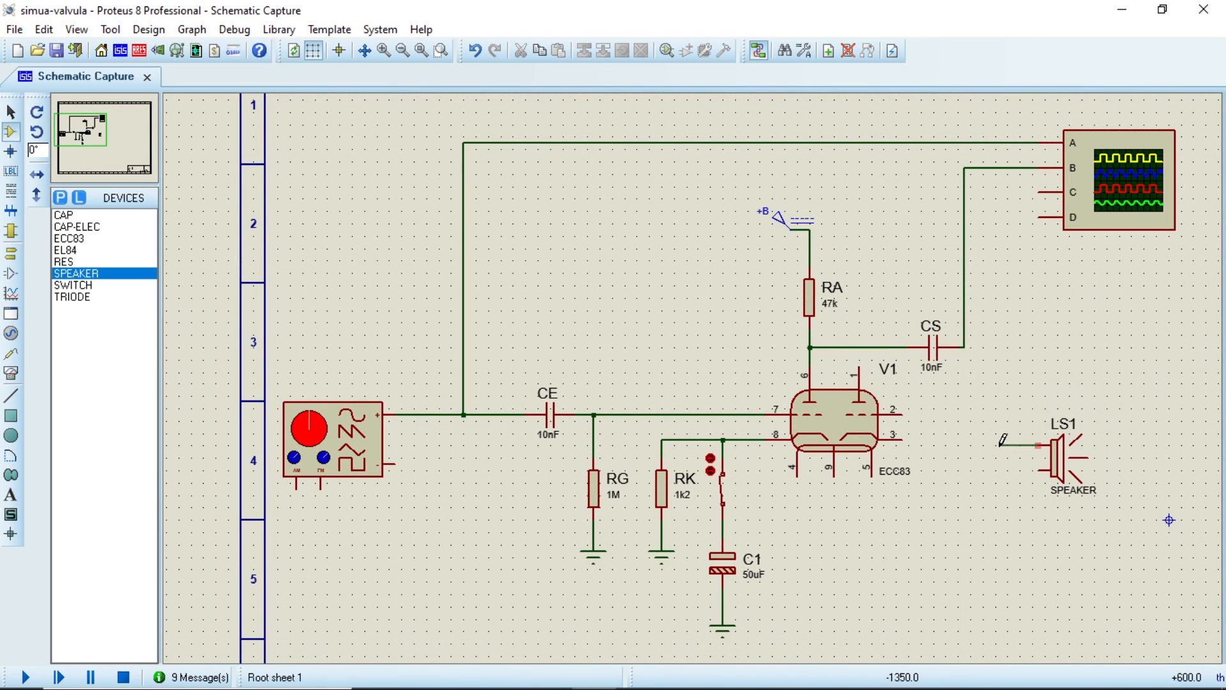
click(965, 348)
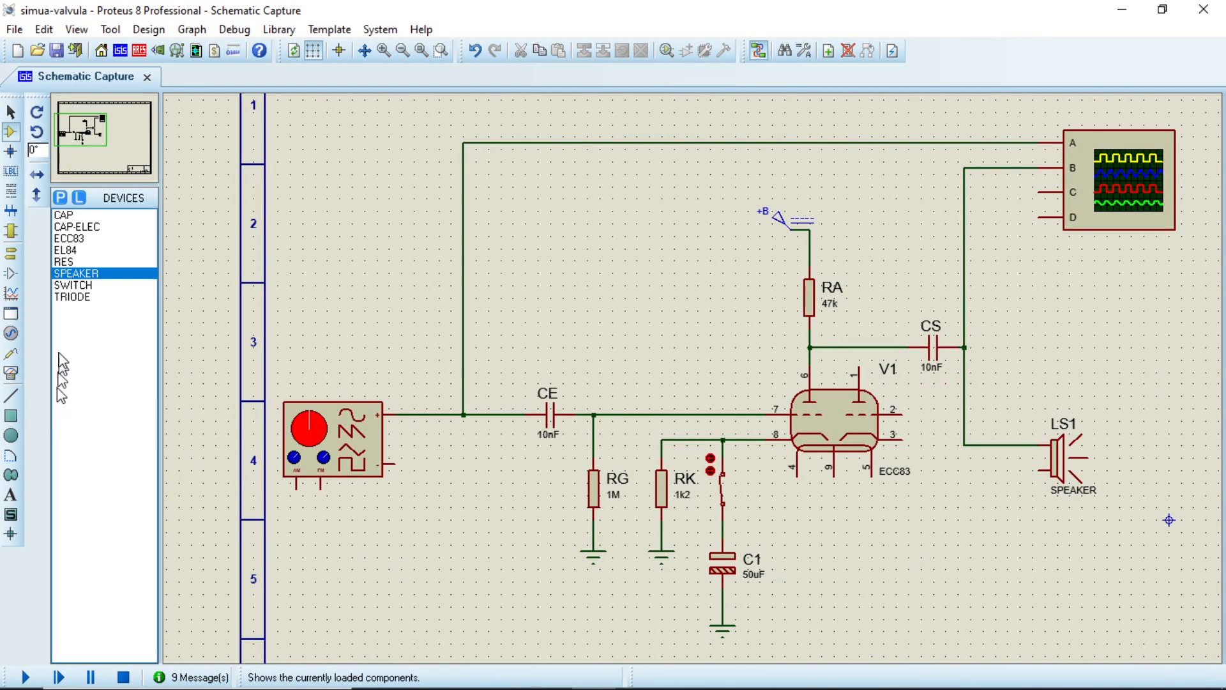
click(11, 253)
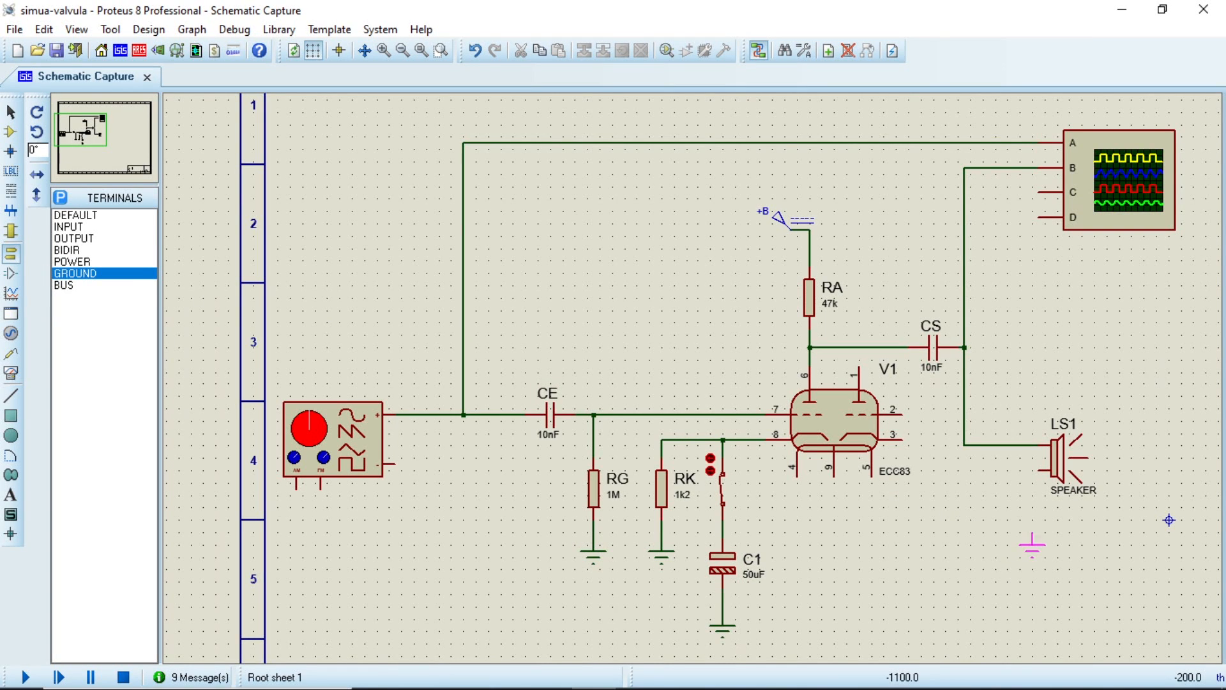
click(1027, 520)
click(1026, 519)
click(1039, 470)
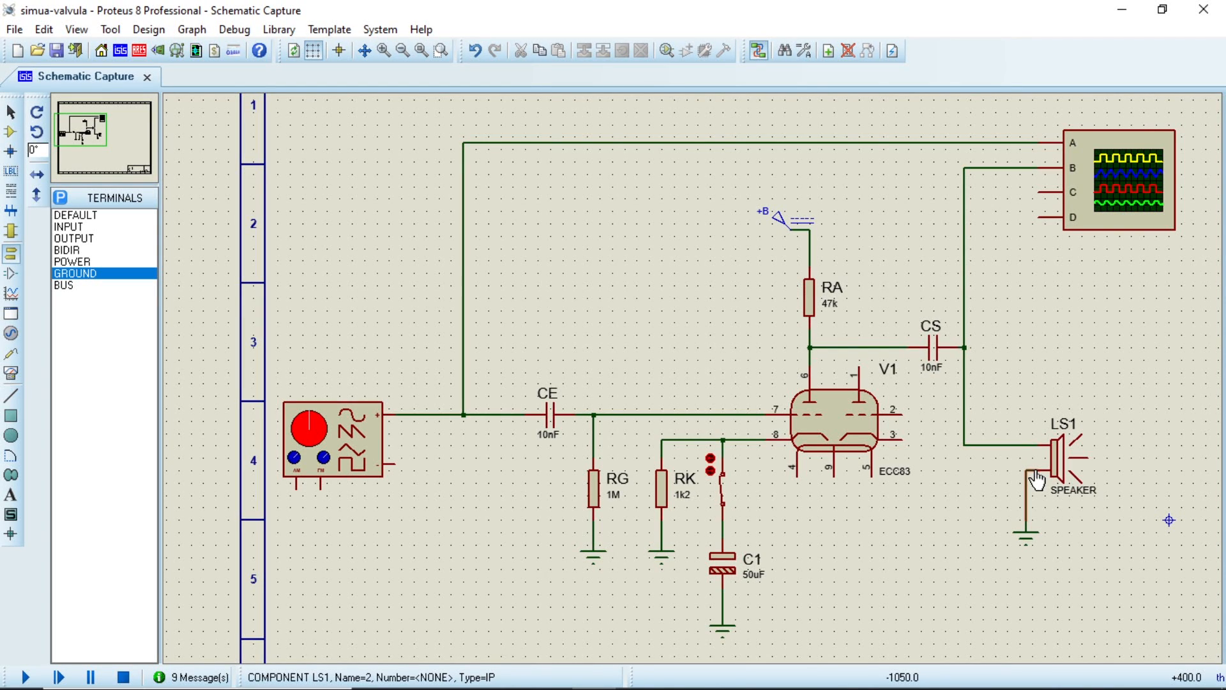
- Run the simulation with the speaker connected to the amplifier output, and stop it
click(27, 680)
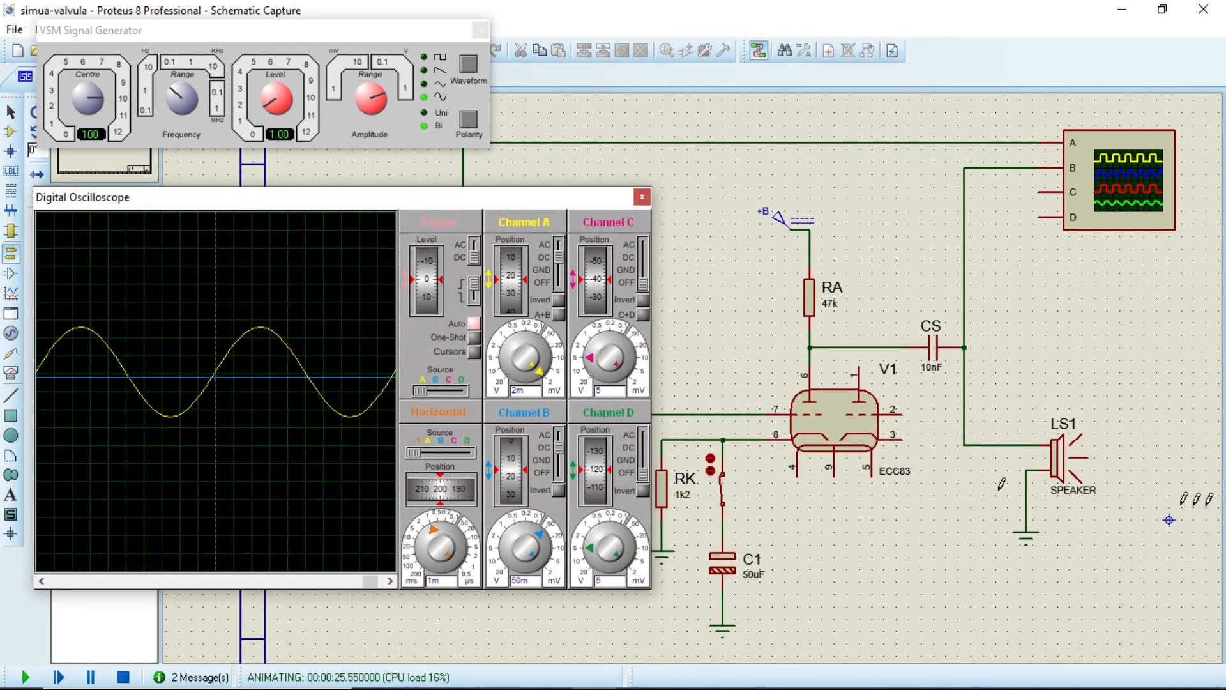
click(123, 677)
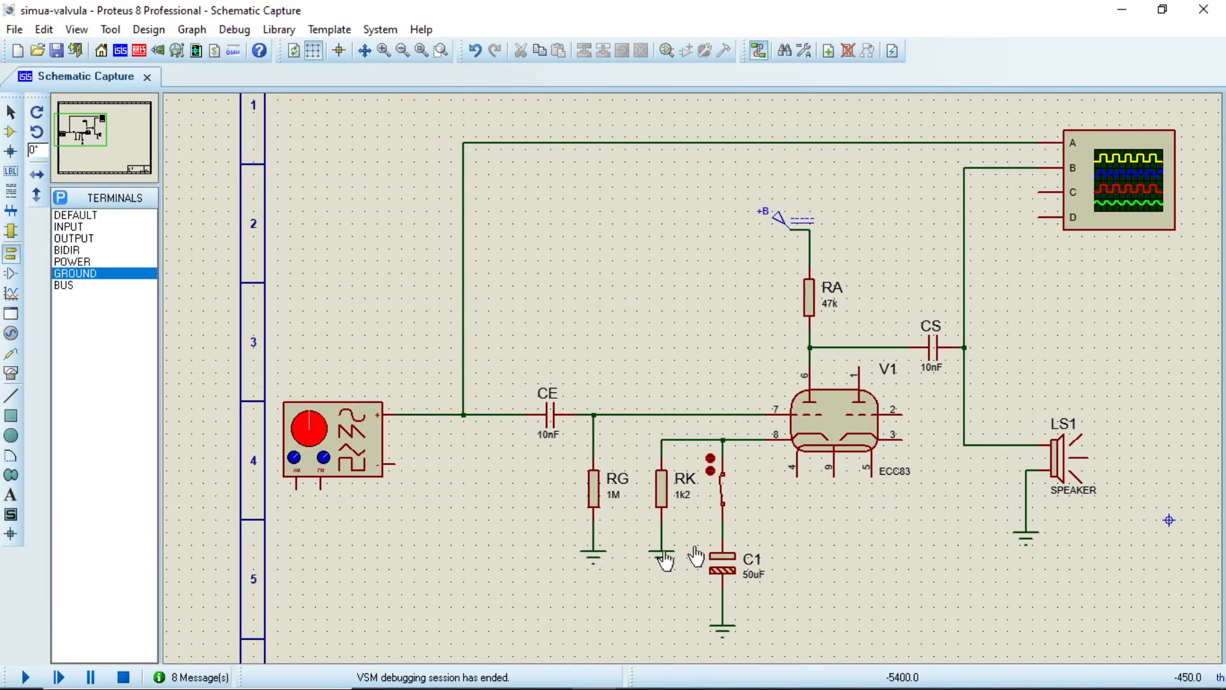
- Move resistor RA and its +B supply upward together, keeping RA vertically aligned with V1's pin 6
click(8, 115)
drag(711, 180, 878, 329)
drag(813, 285, 819, 235)
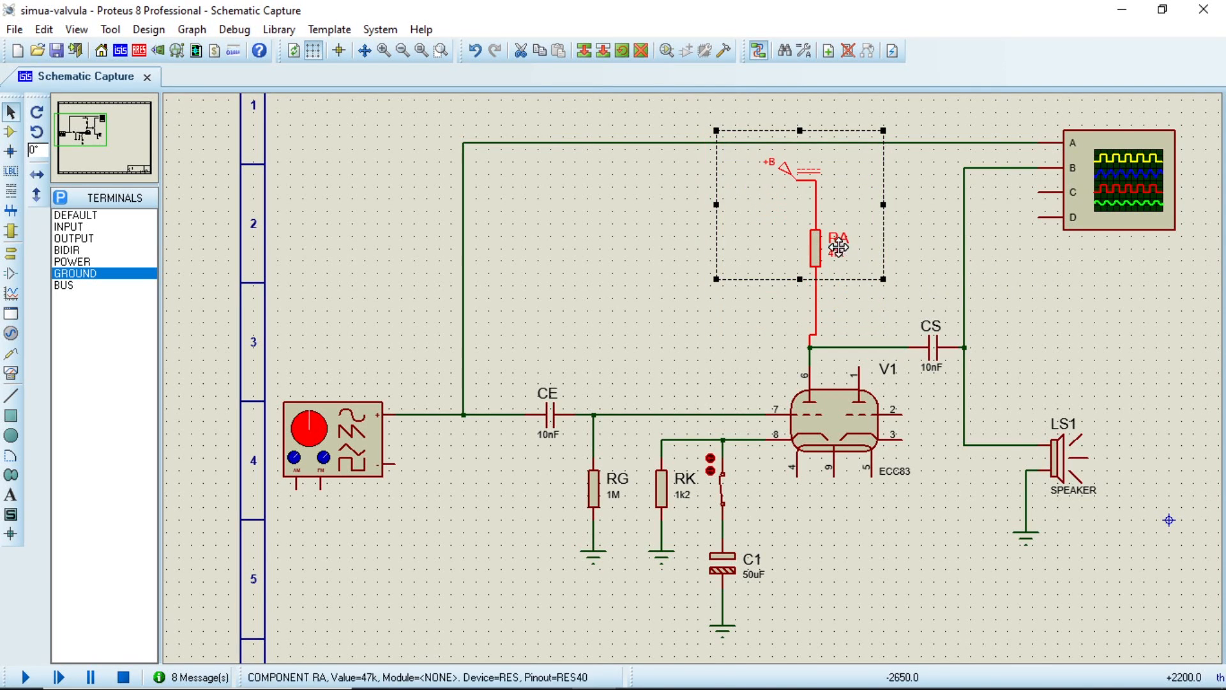
drag(800, 250, 794, 250)
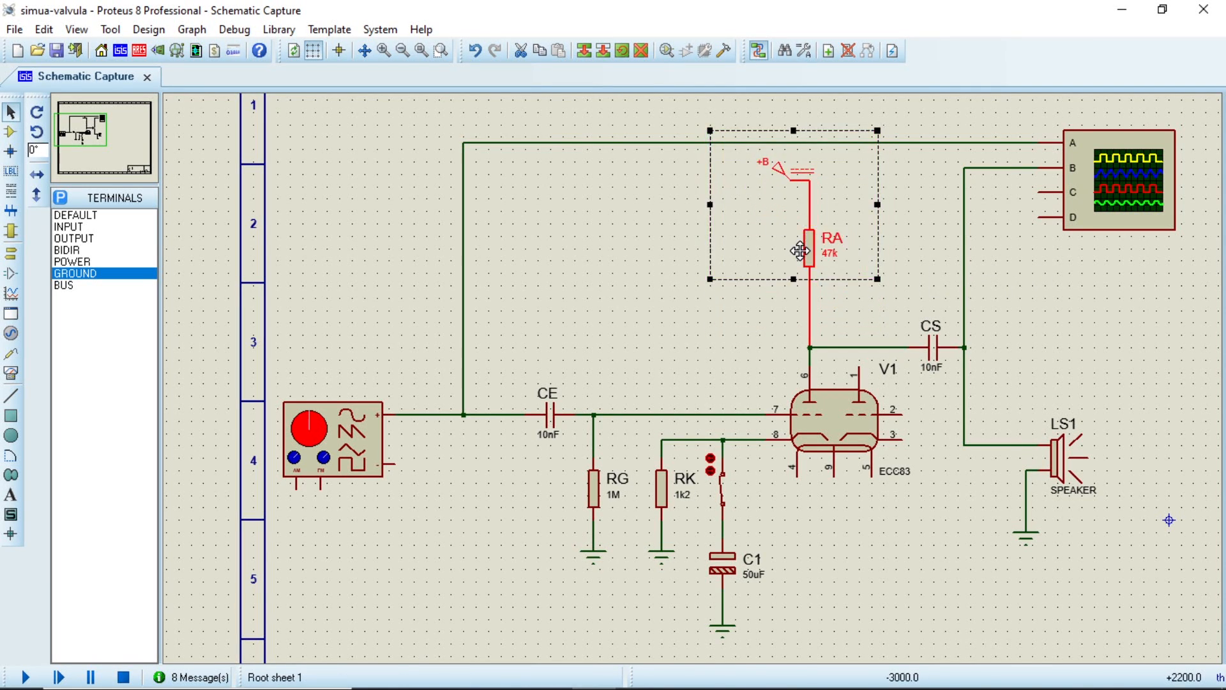
click(1022, 328)
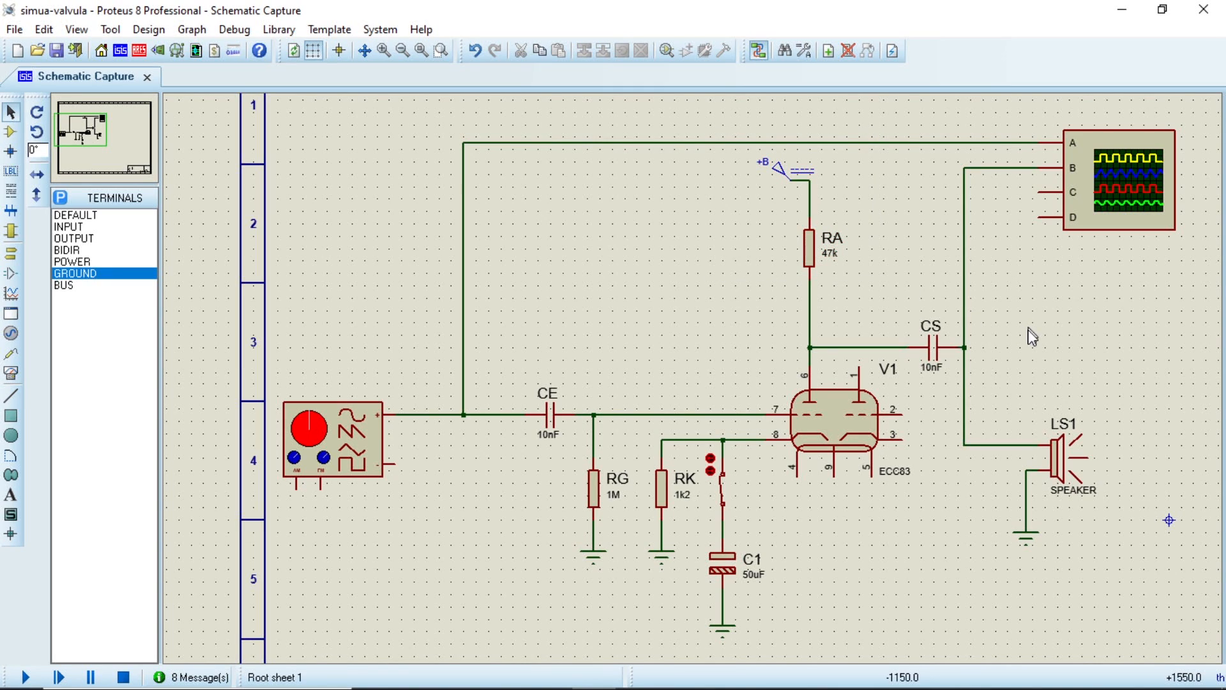
- Delete capacitor CS, the wires from its output to the speaker and oscilloscope channel B, and the speaker's ground connection
click(935, 353)
key(Delete)
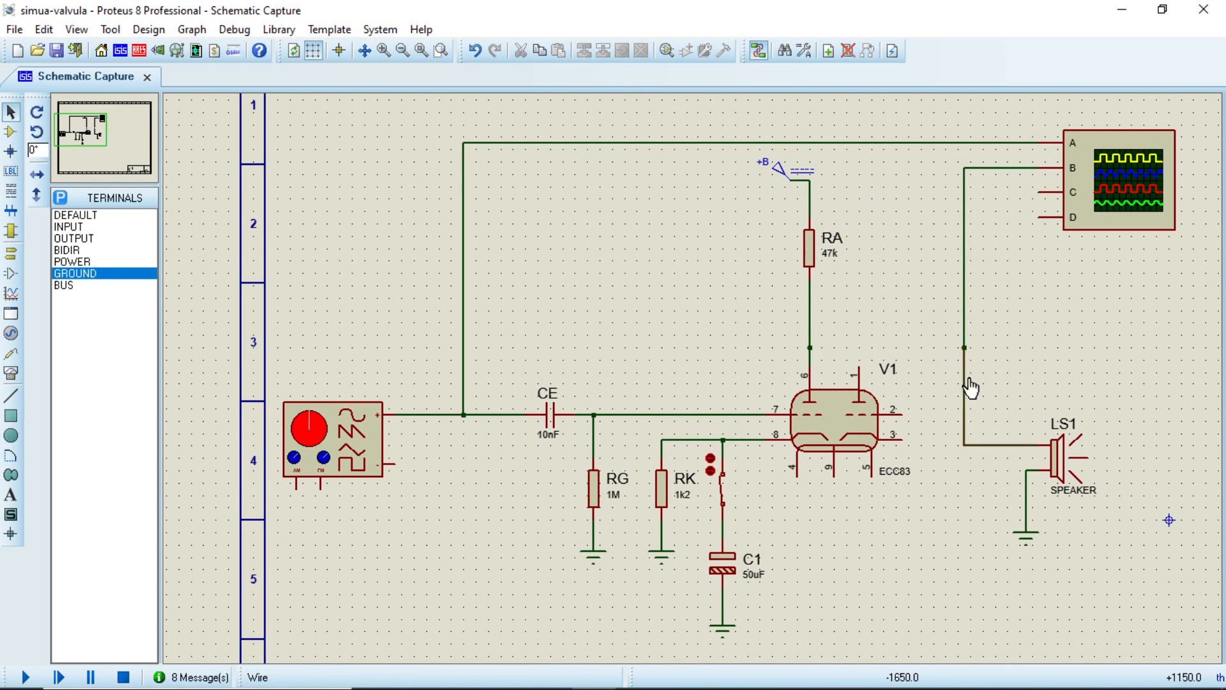
click(966, 392)
key(Delete)
click(965, 309)
key(Delete)
drag(996, 421, 1045, 576)
key(Delete)
- Clear the speaker's remaining wiring and ground, and place the speaker beside the wire between RA and V1's pin 6
click(1053, 468)
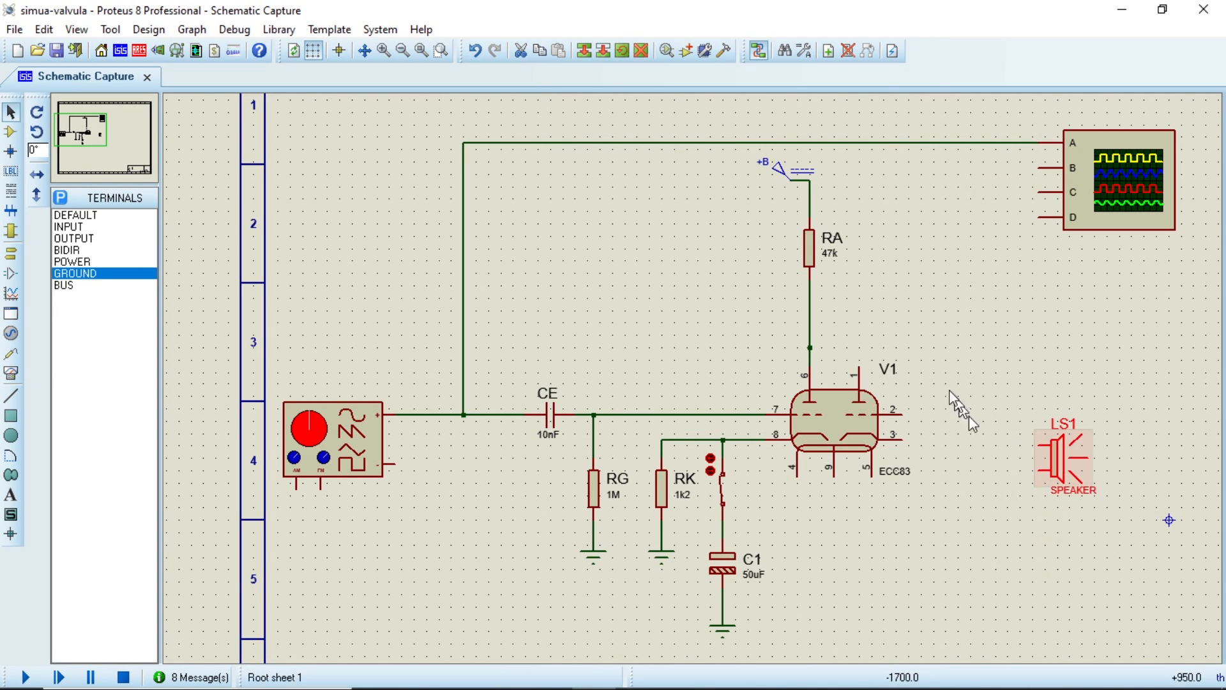
drag(1071, 463, 850, 319)
click(1095, 320)
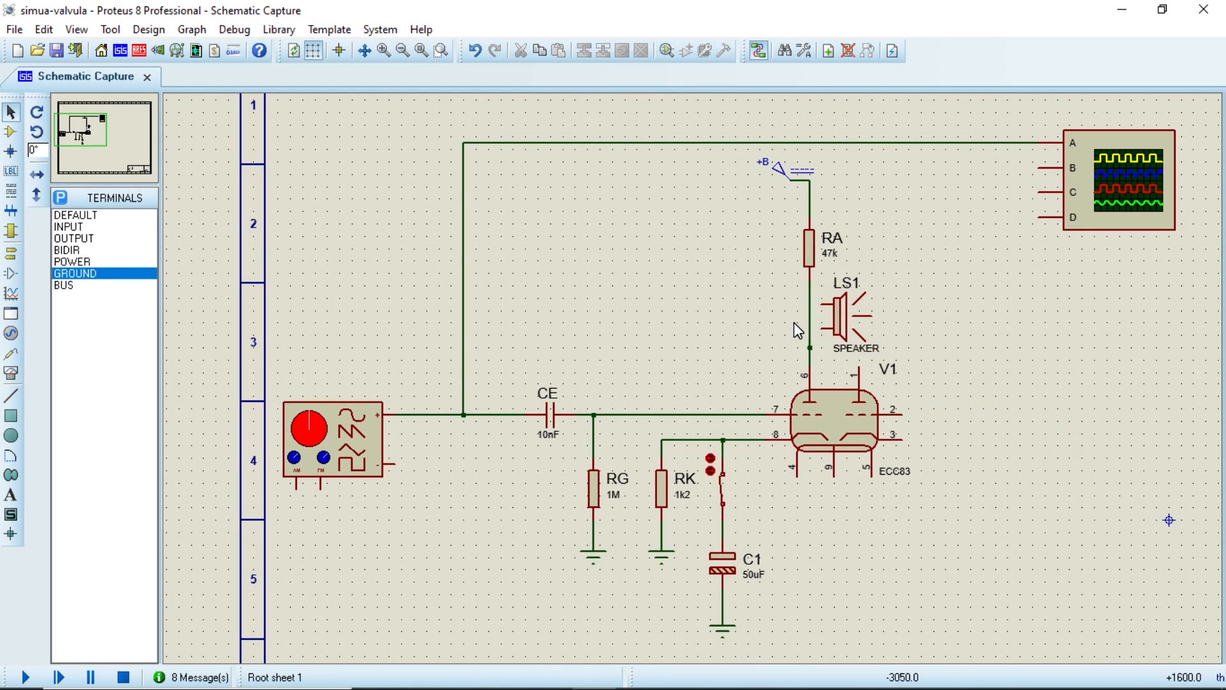
- Replace the wire between RA and V1's pin 6 with the speaker in series, and test-run the simulation
click(810, 322)
key(Delete)
click(822, 304)
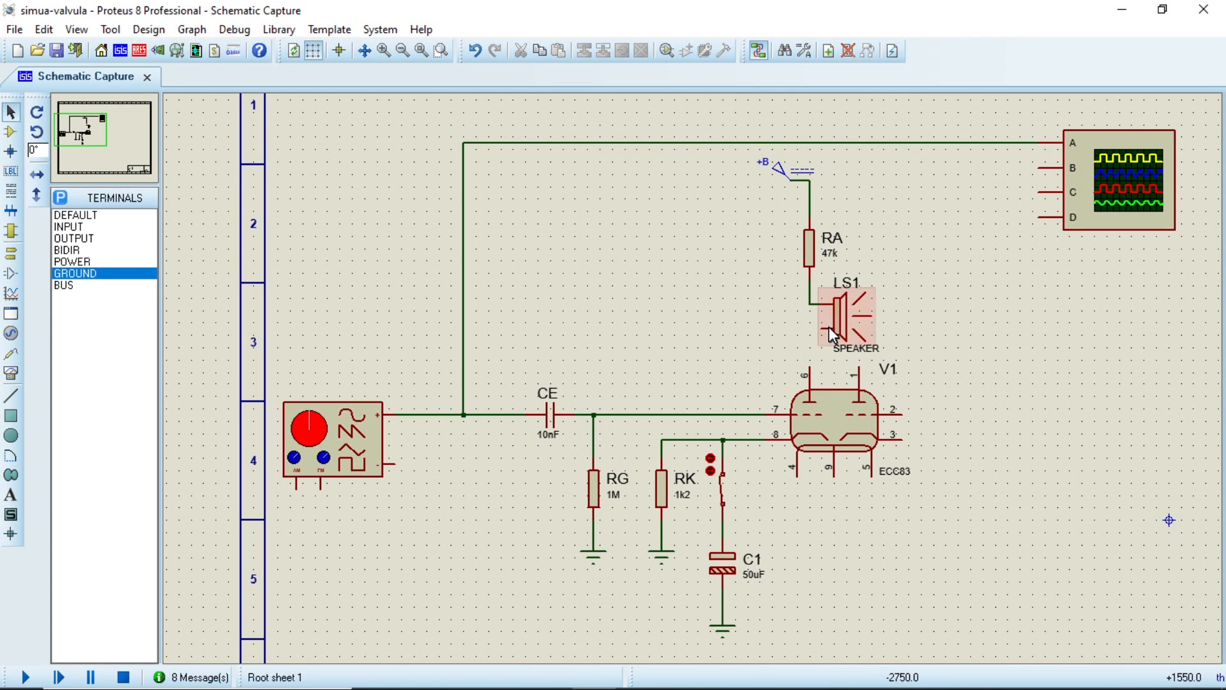
click(822, 329)
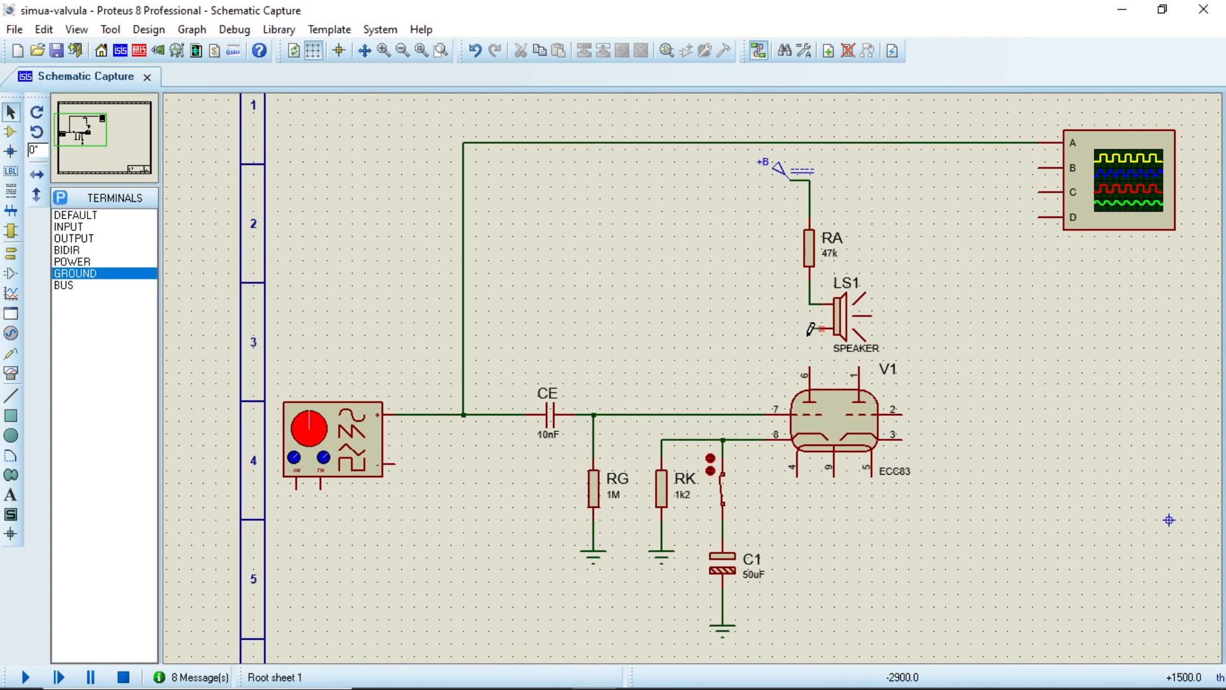
click(809, 378)
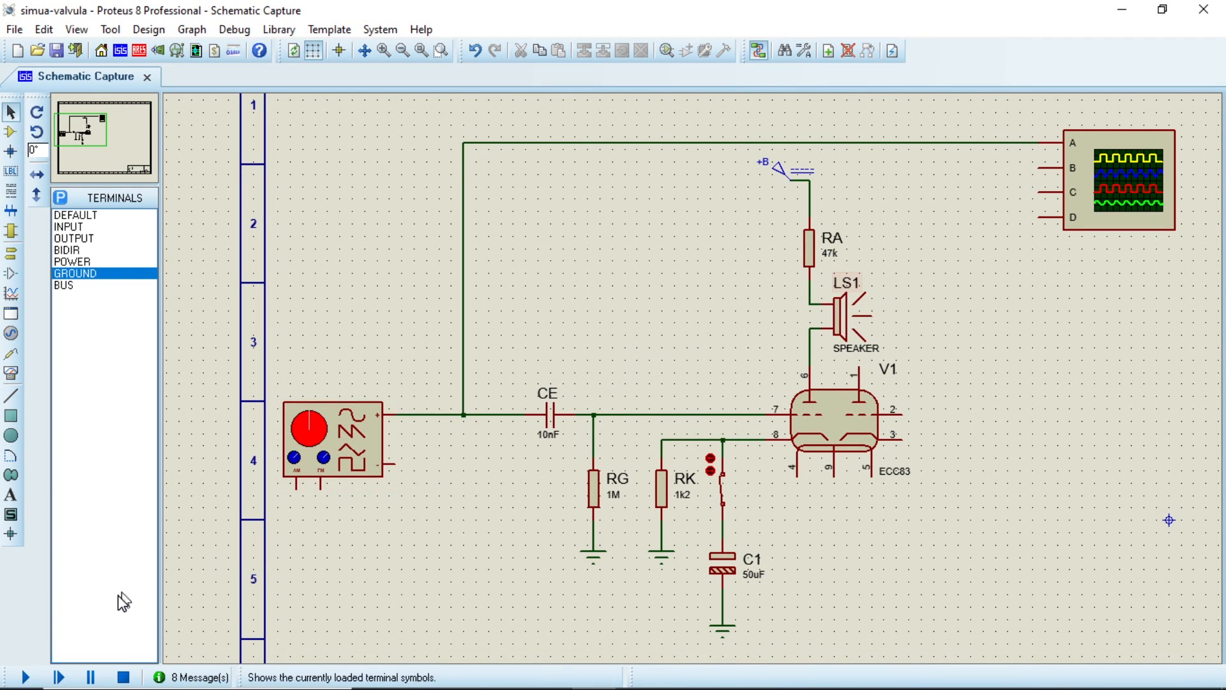
click(25, 676)
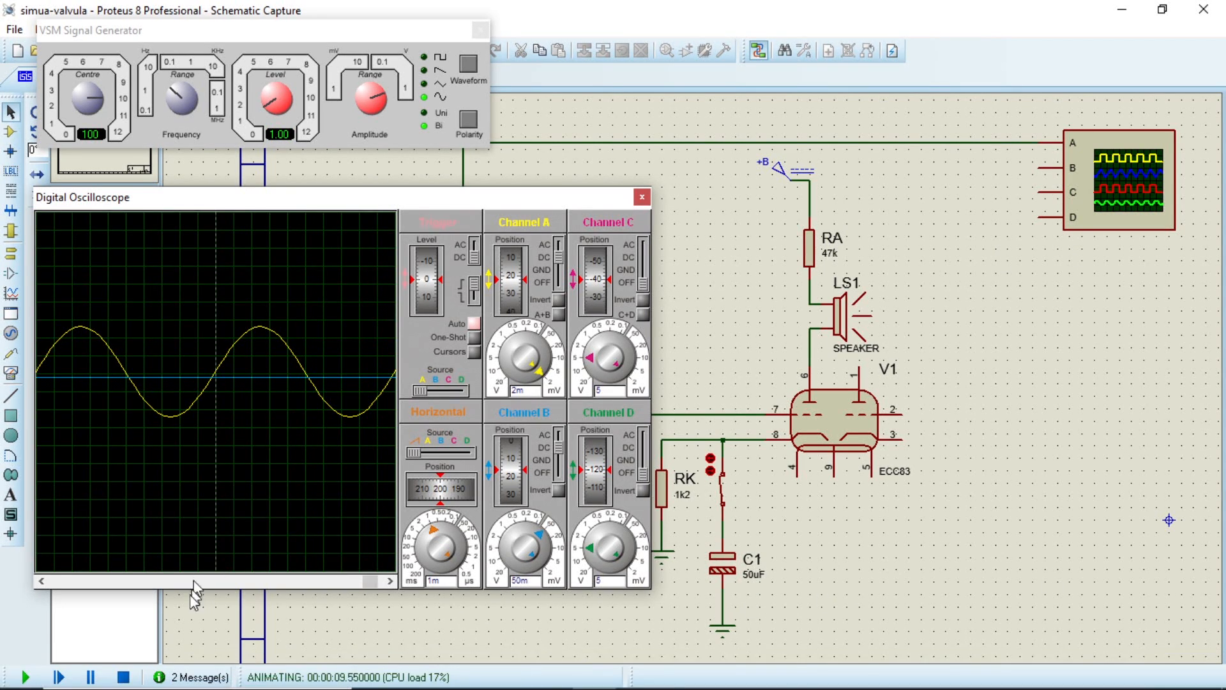
click(124, 676)
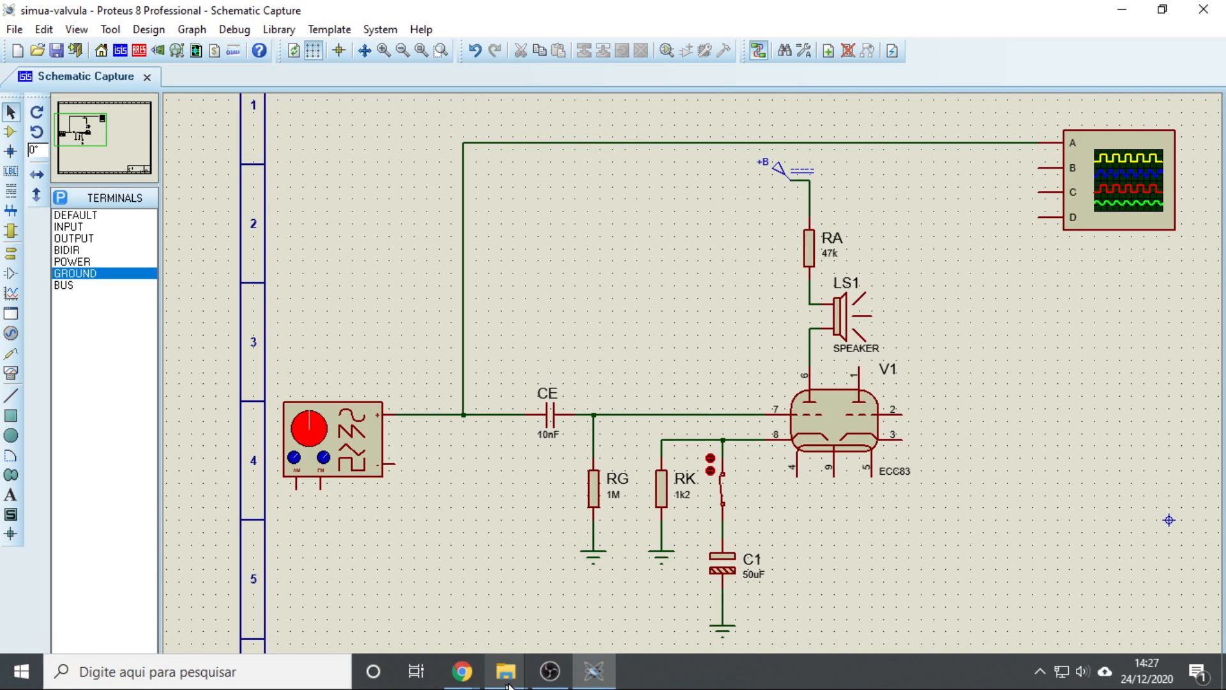
- Find the Windows sound mixer options by searching the system settings for "mixer", and locate the Proteus entry
click(247, 669)
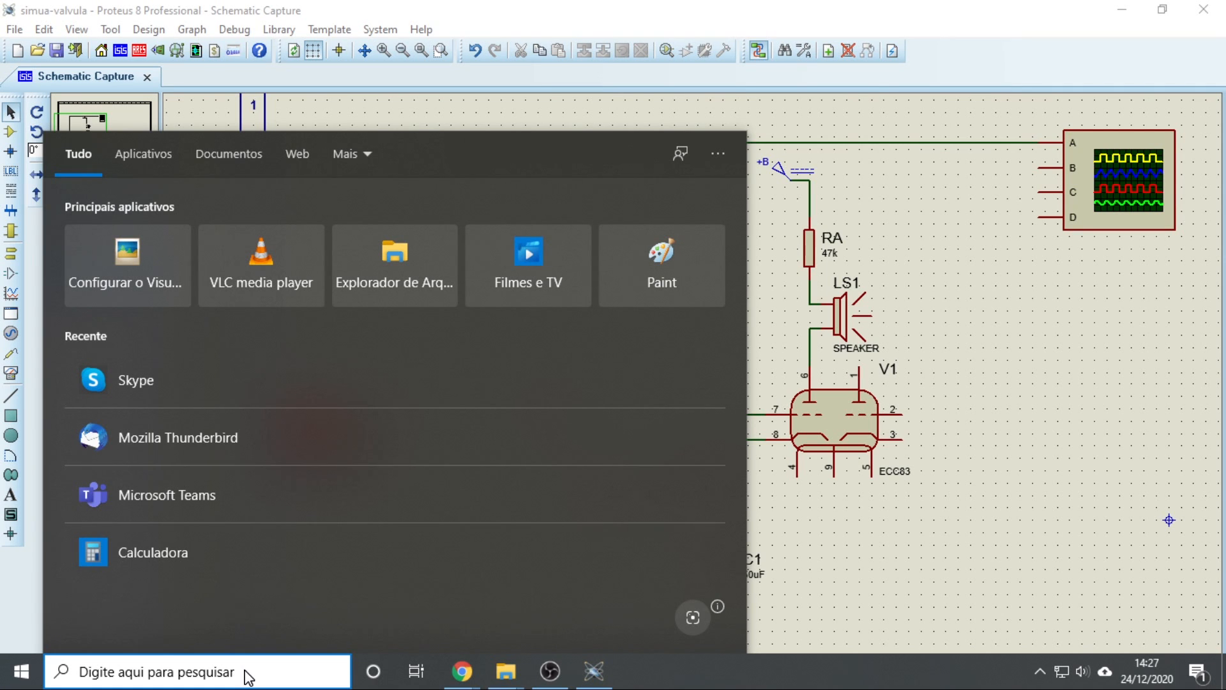
click(17, 666)
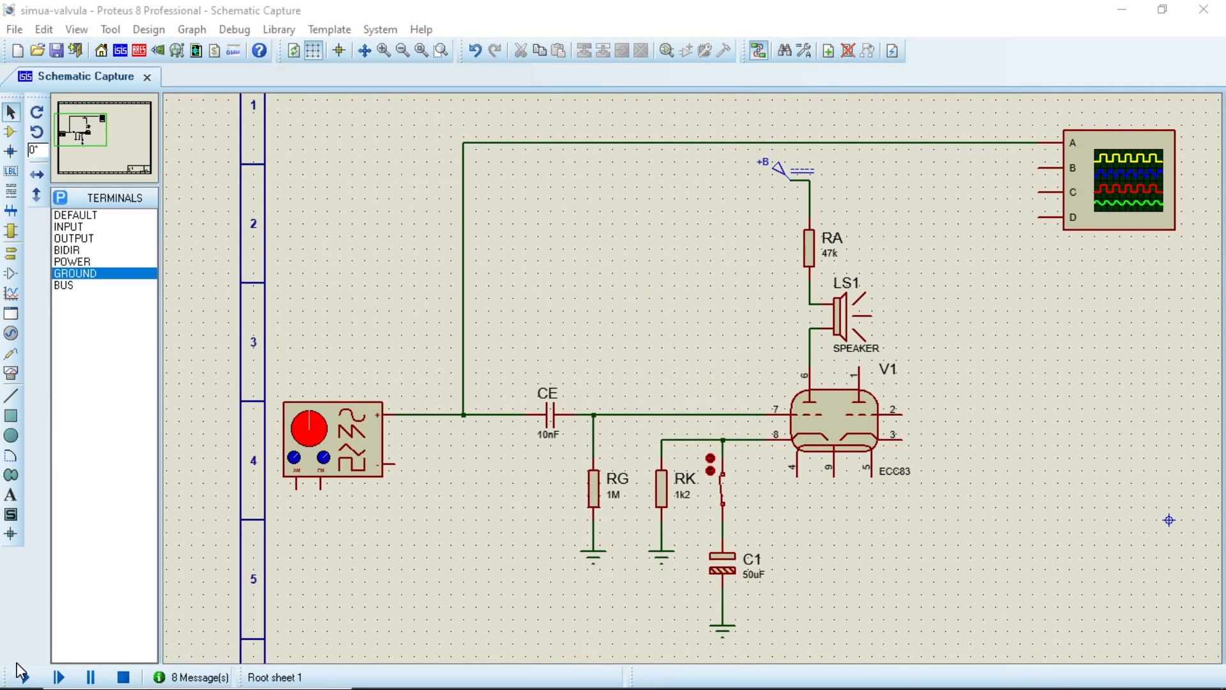
click(22, 671)
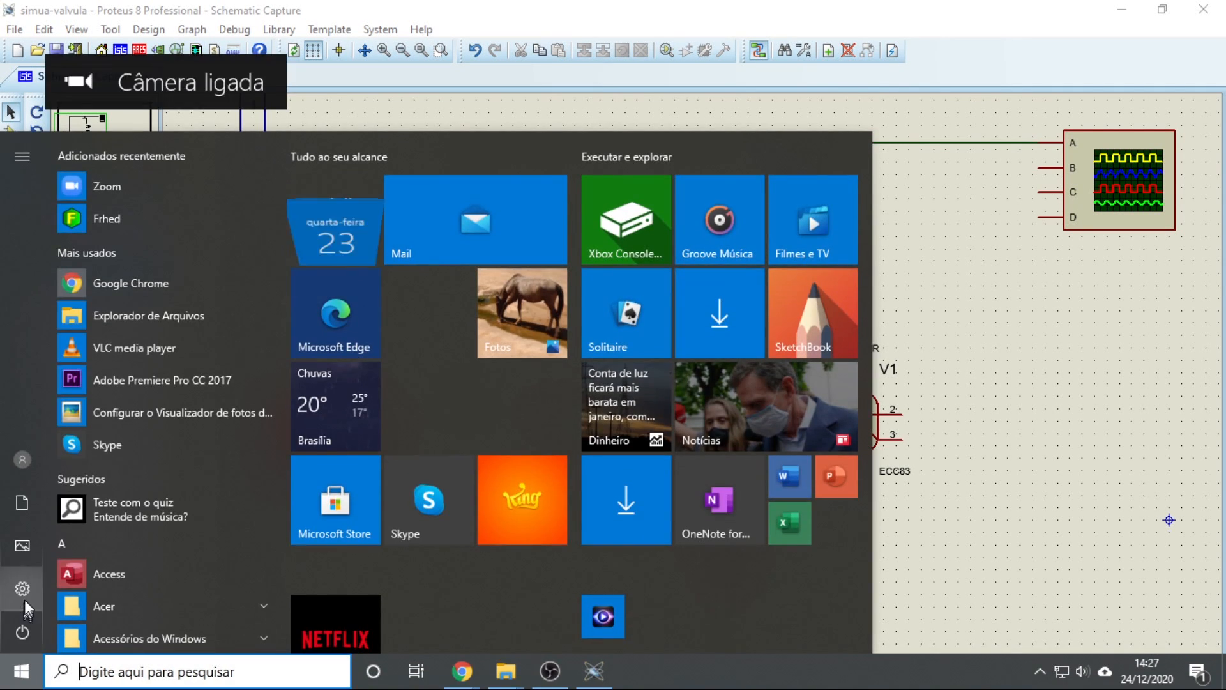
click(24, 591)
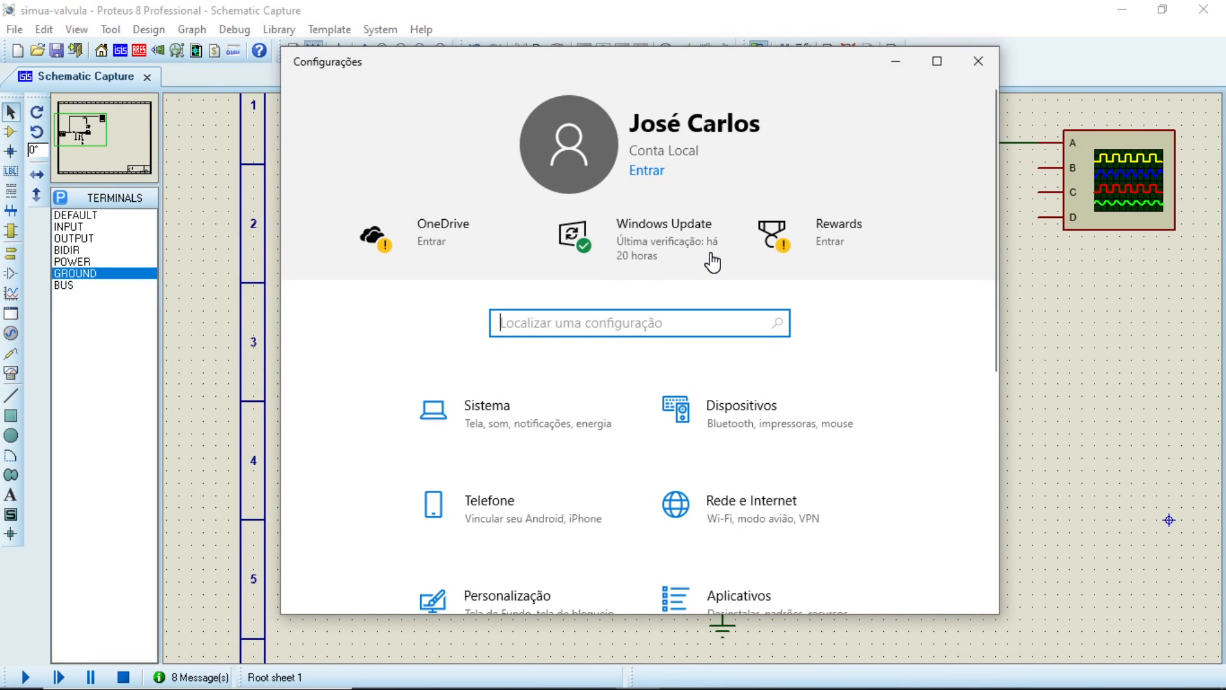
text(mixer)
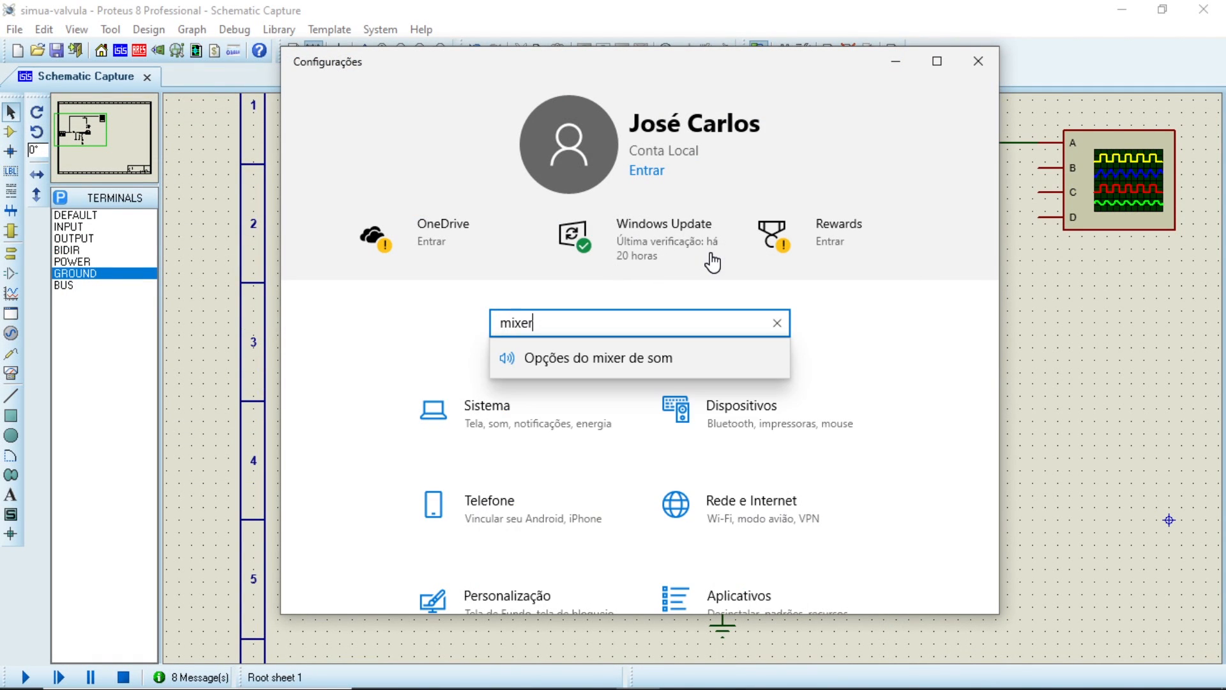
click(603, 365)
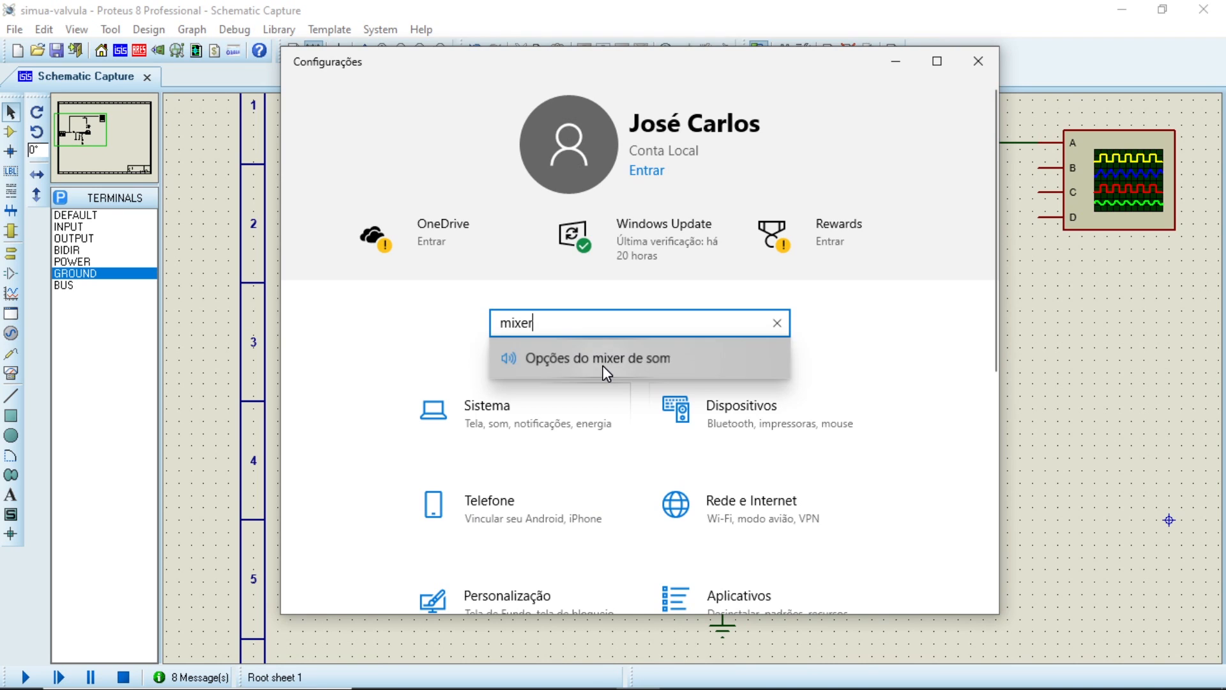
scroll(593, 339, down, 2)
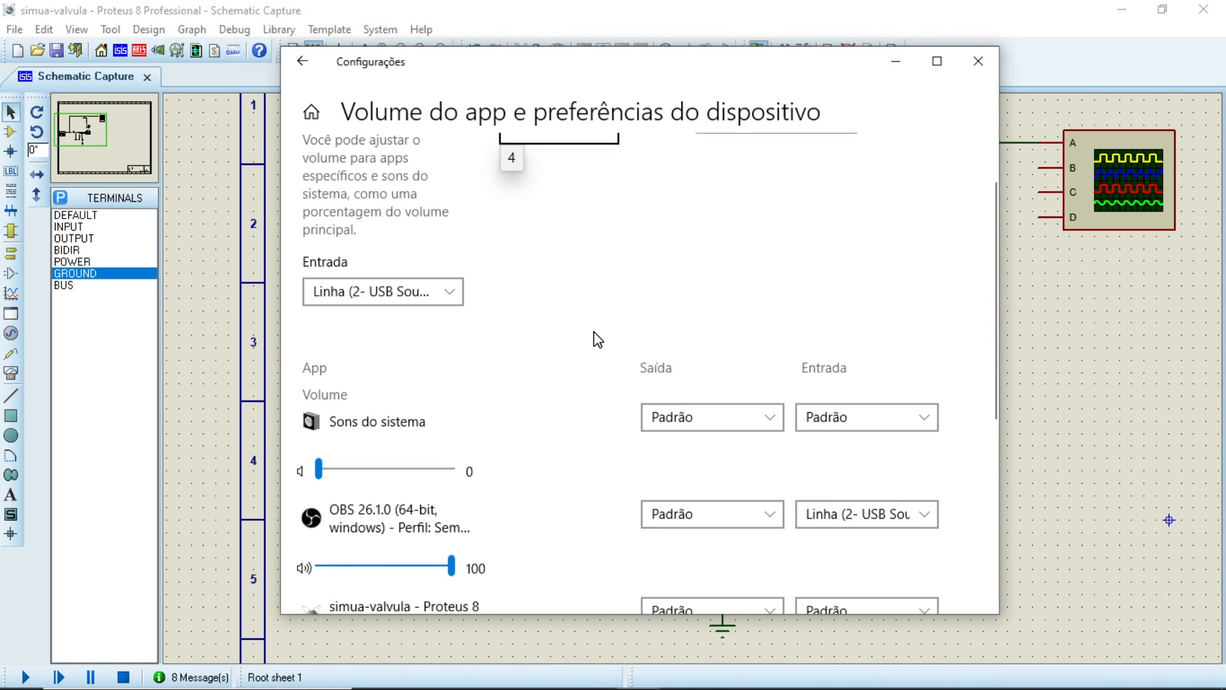
scroll(597, 340, down, 3)
scroll(598, 338, up, 1)
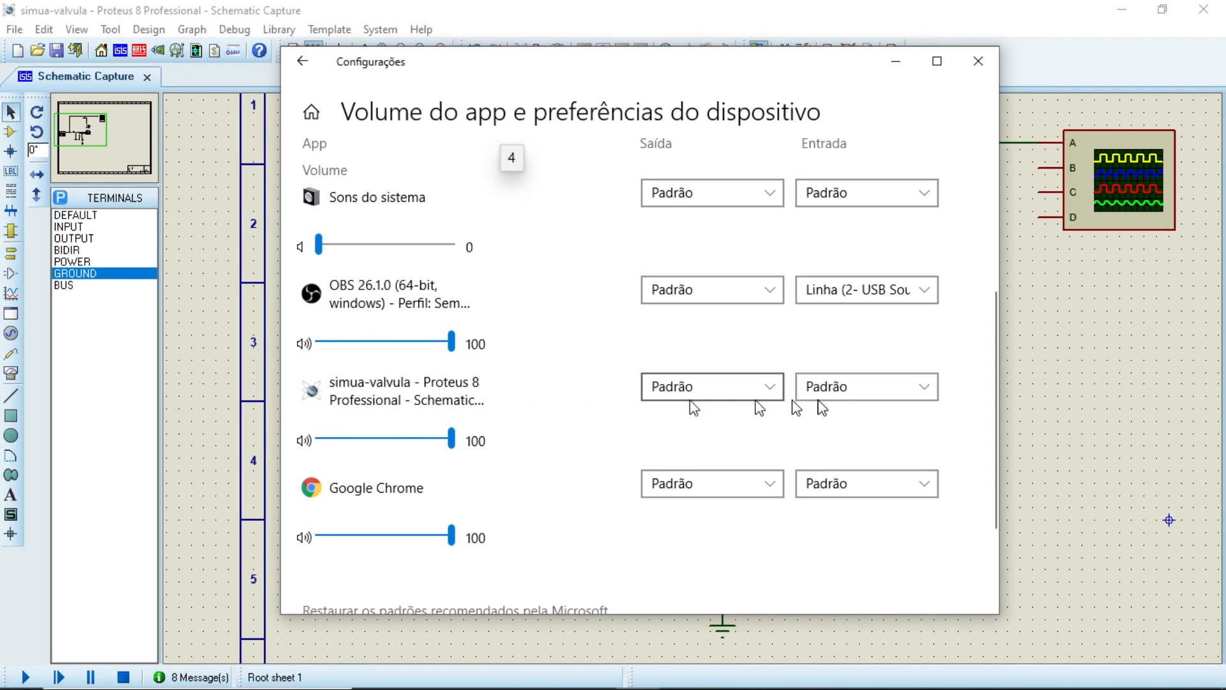
- Set the Proteus audio output to Alto-falantes (2- USB Sound Device), keeping its input on Padrão
click(921, 397)
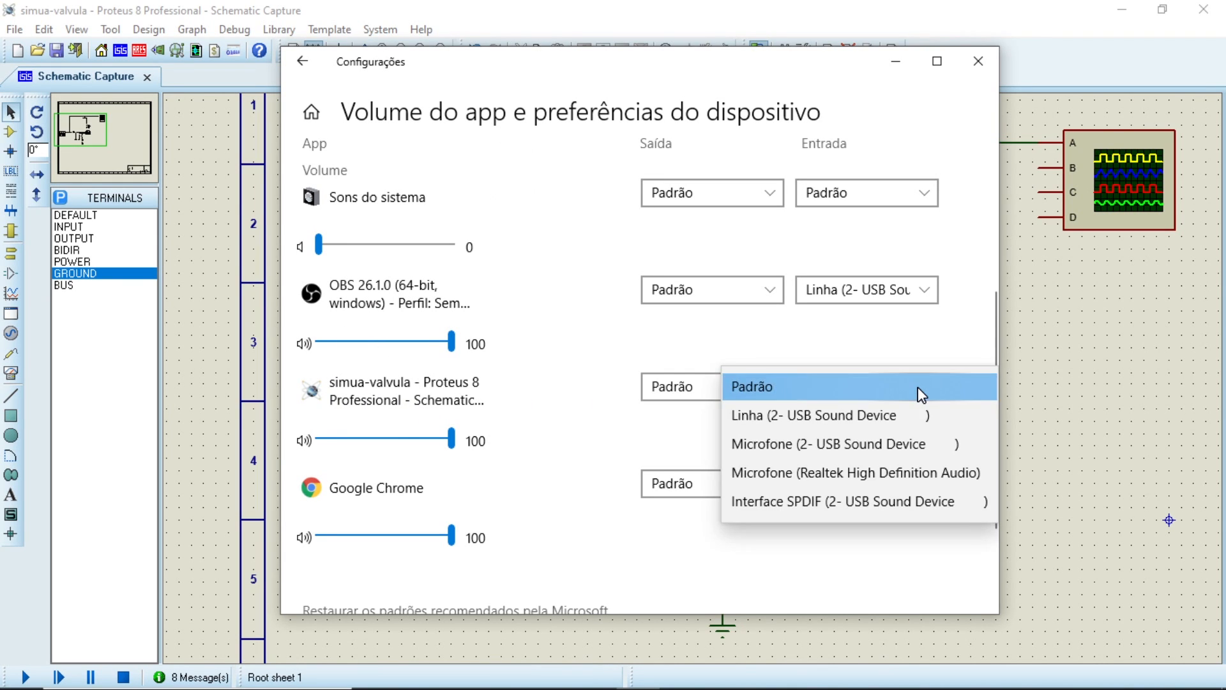
click(922, 392)
click(766, 394)
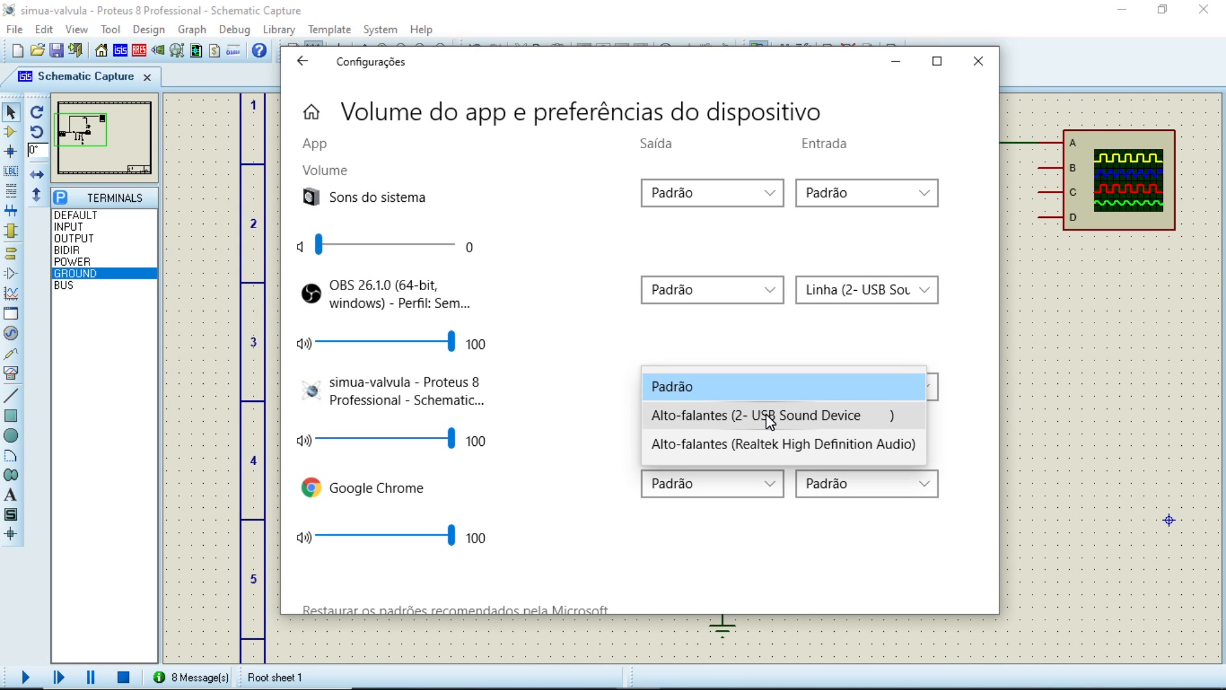
click(770, 421)
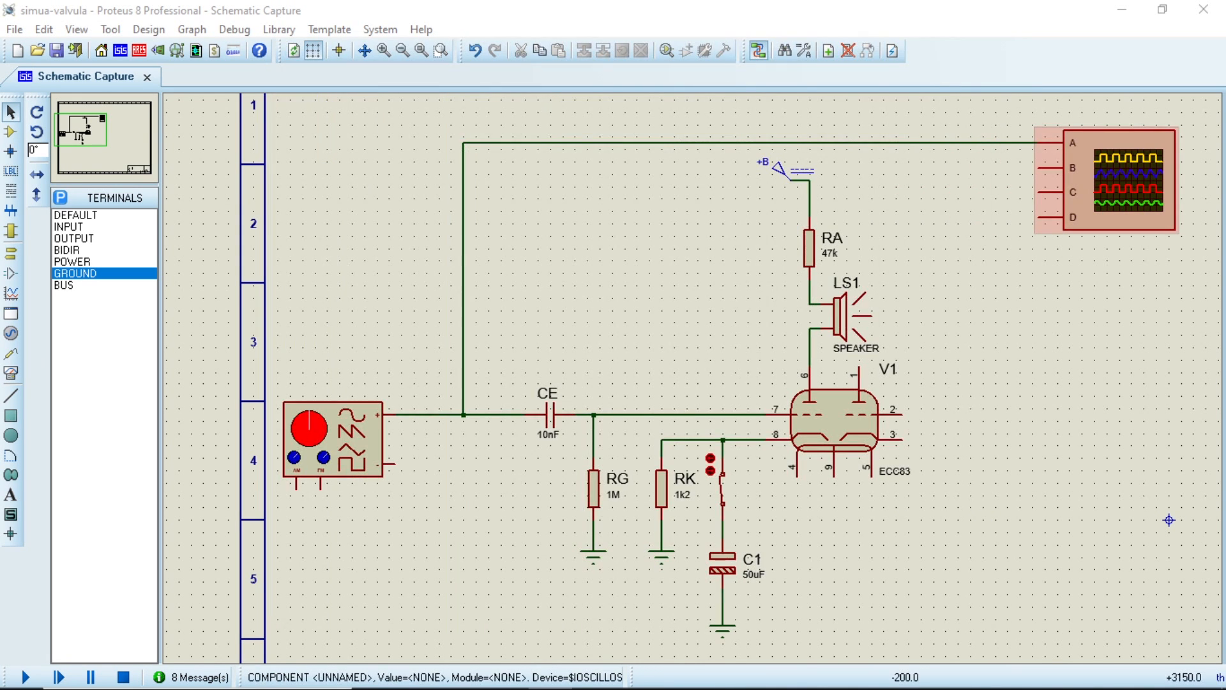
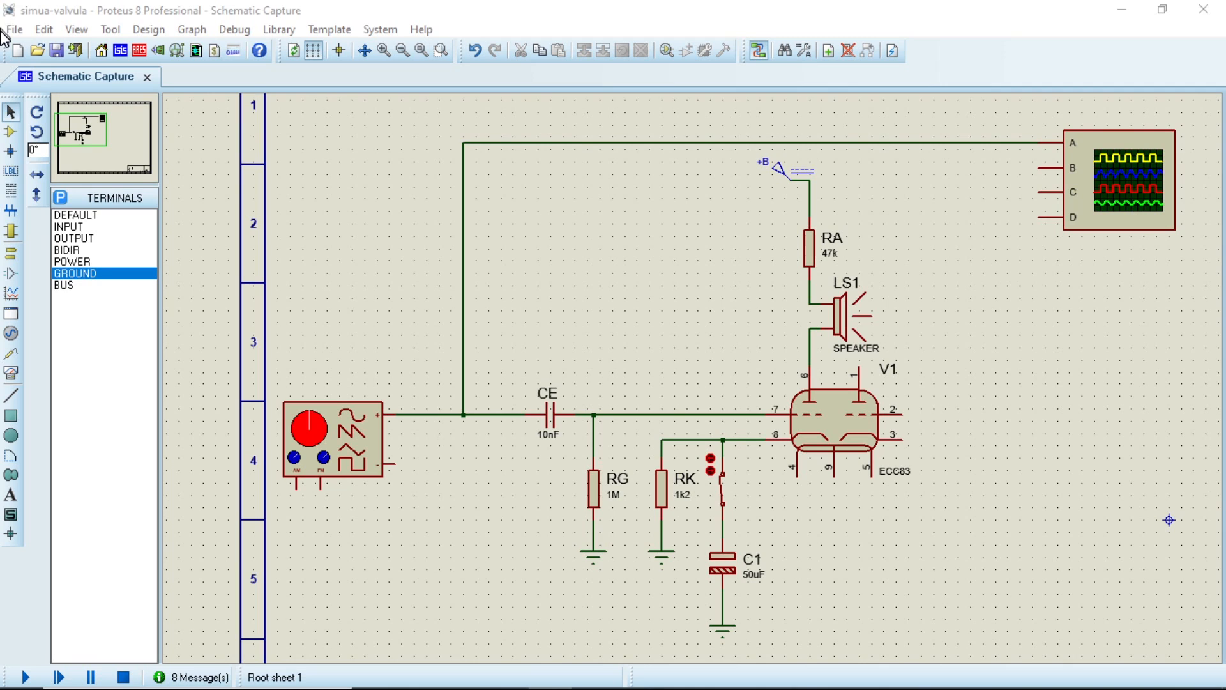
- Run and stop the simulation twice to test the speaker wired in series with RA
key(F12)
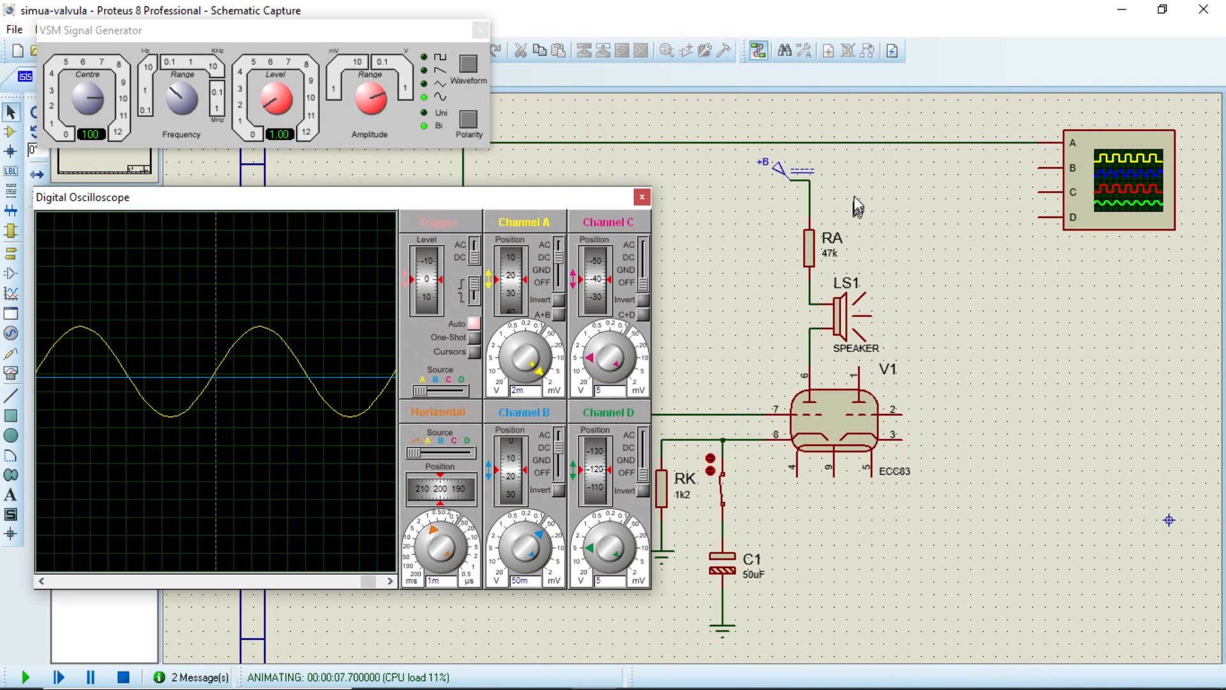
click(124, 678)
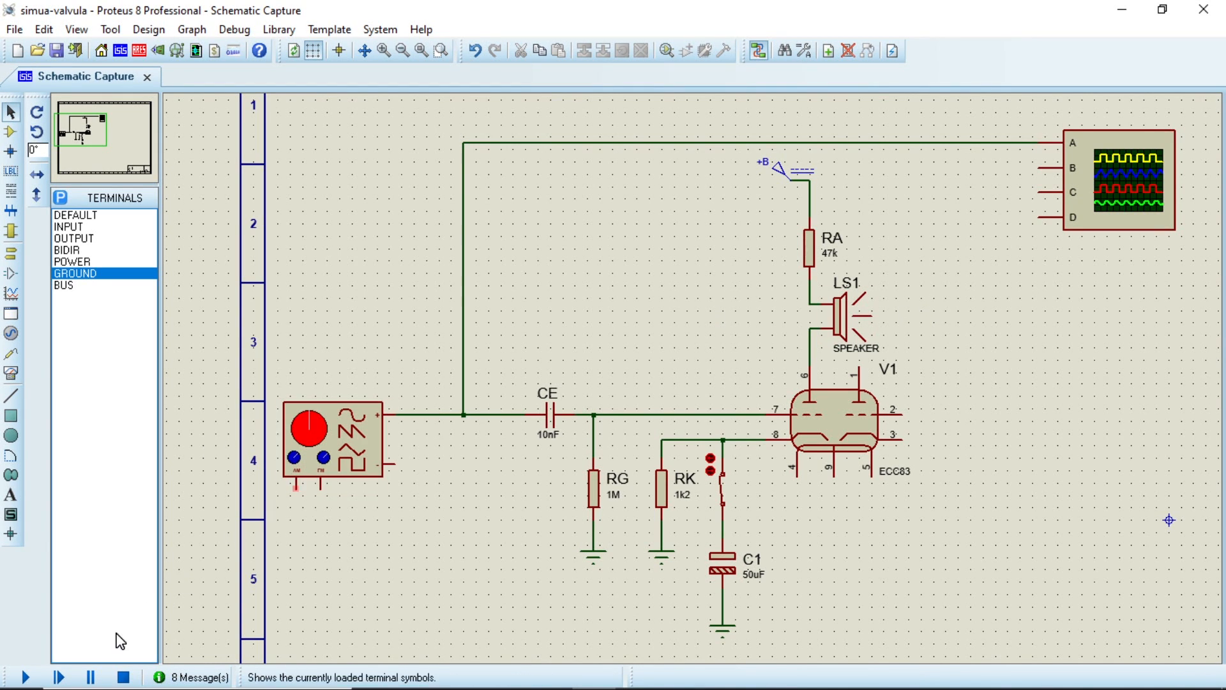
click(25, 677)
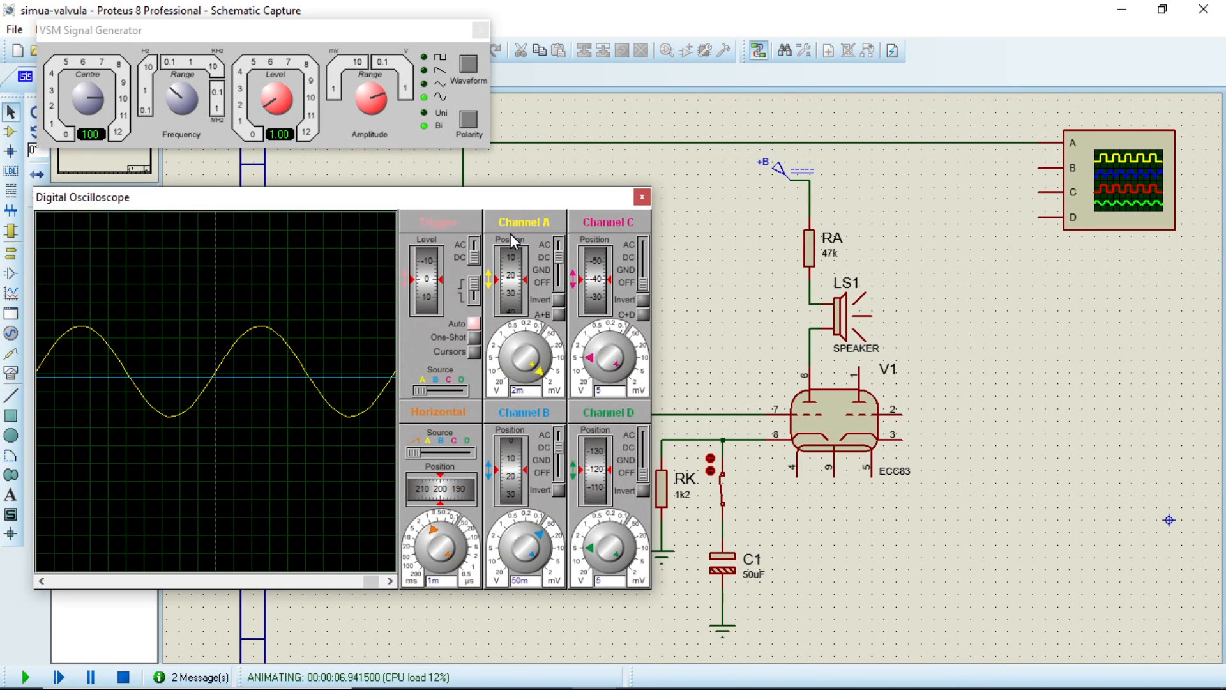
click(123, 677)
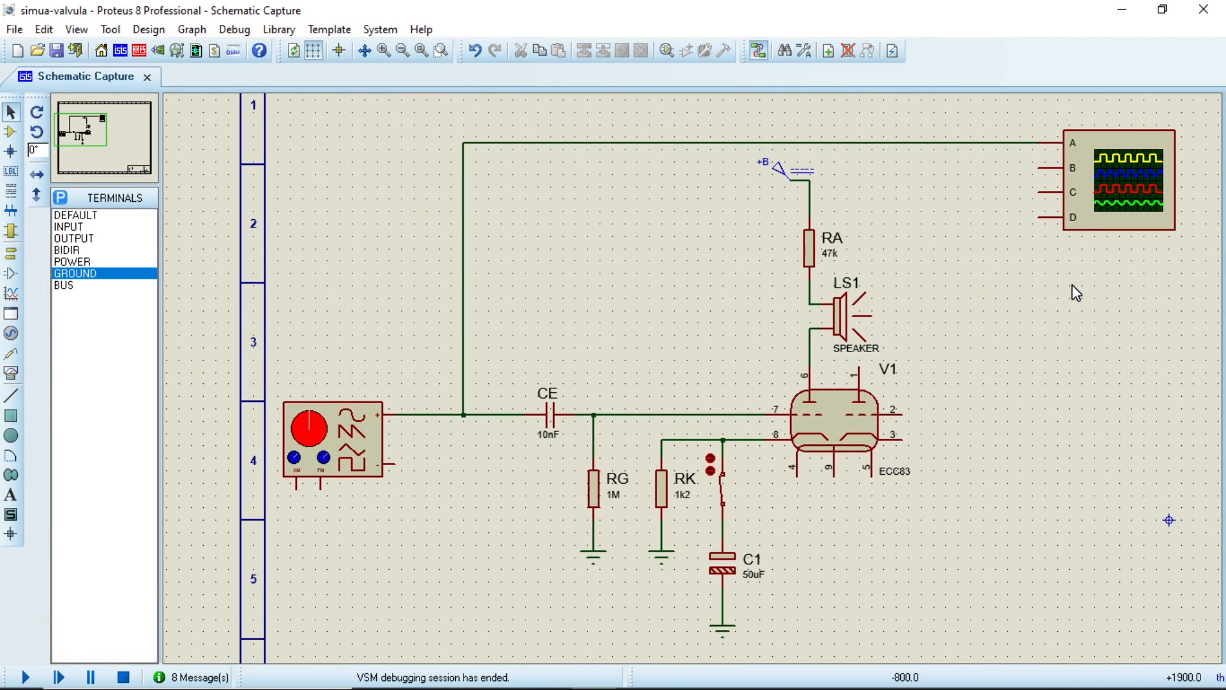
- Undo the series speaker changes back to the circuit with CS feeding the speaker and oscilloscope channel B
key(ctrl+z)
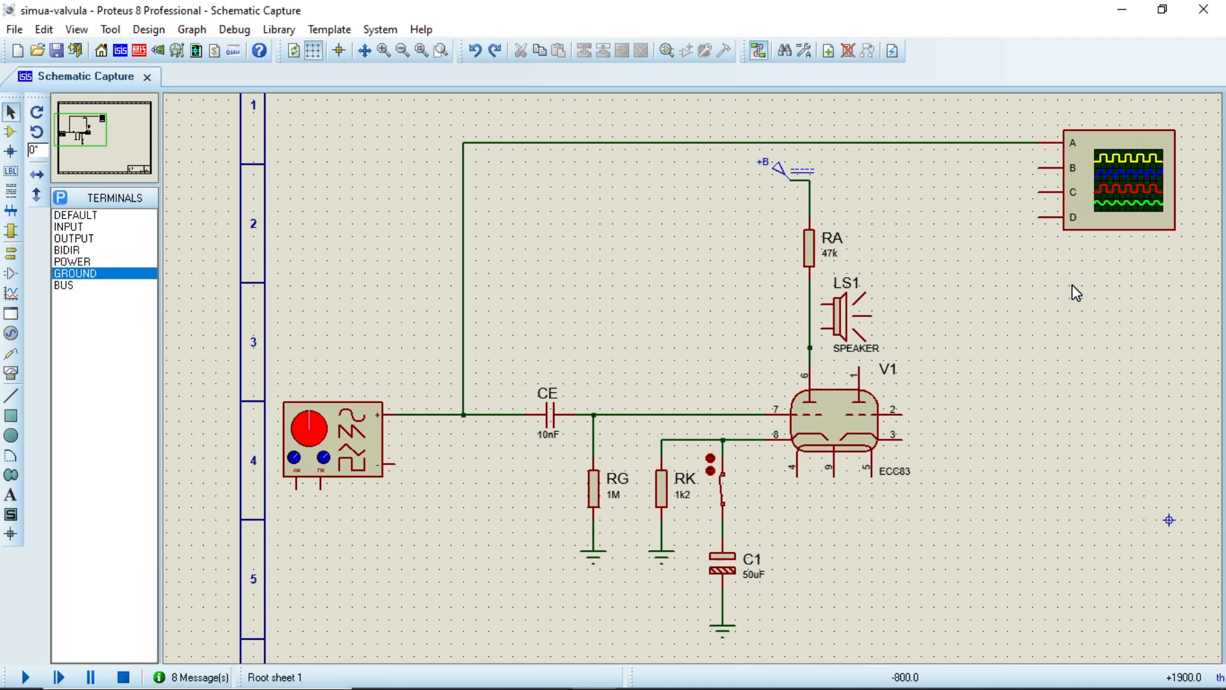
key(ctrl+y)
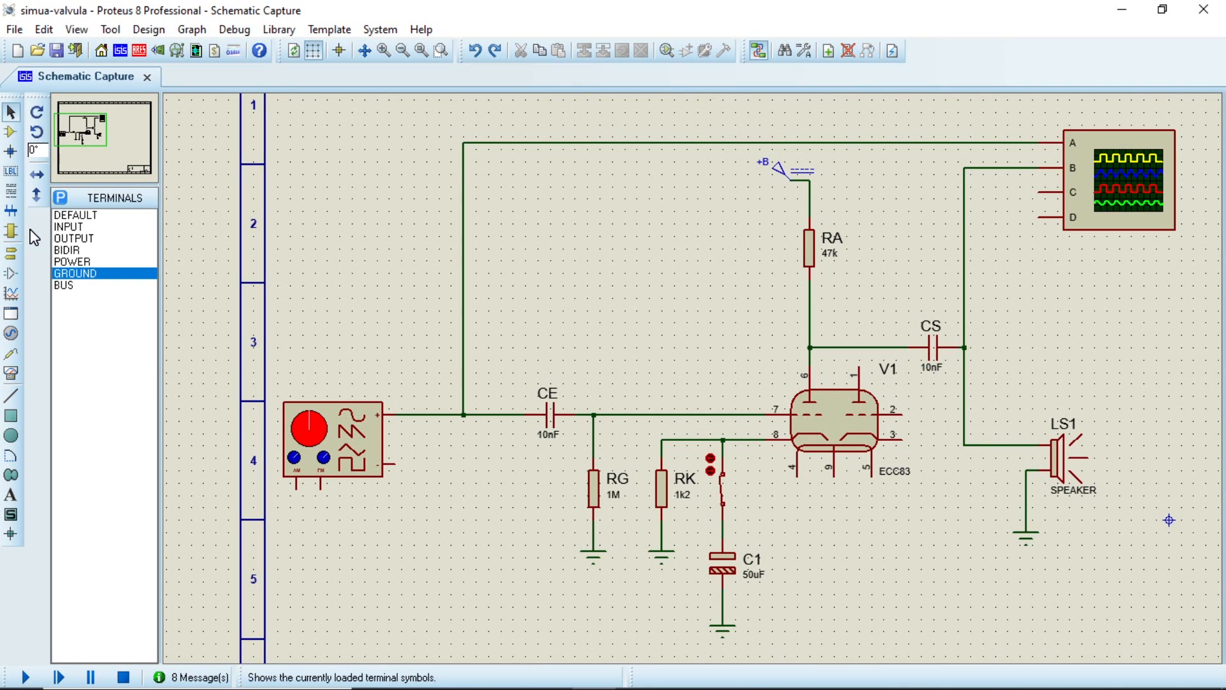
- Search the device library for "ideal", pick the OP1P op-amp and place it beside CS's output node
click(11, 131)
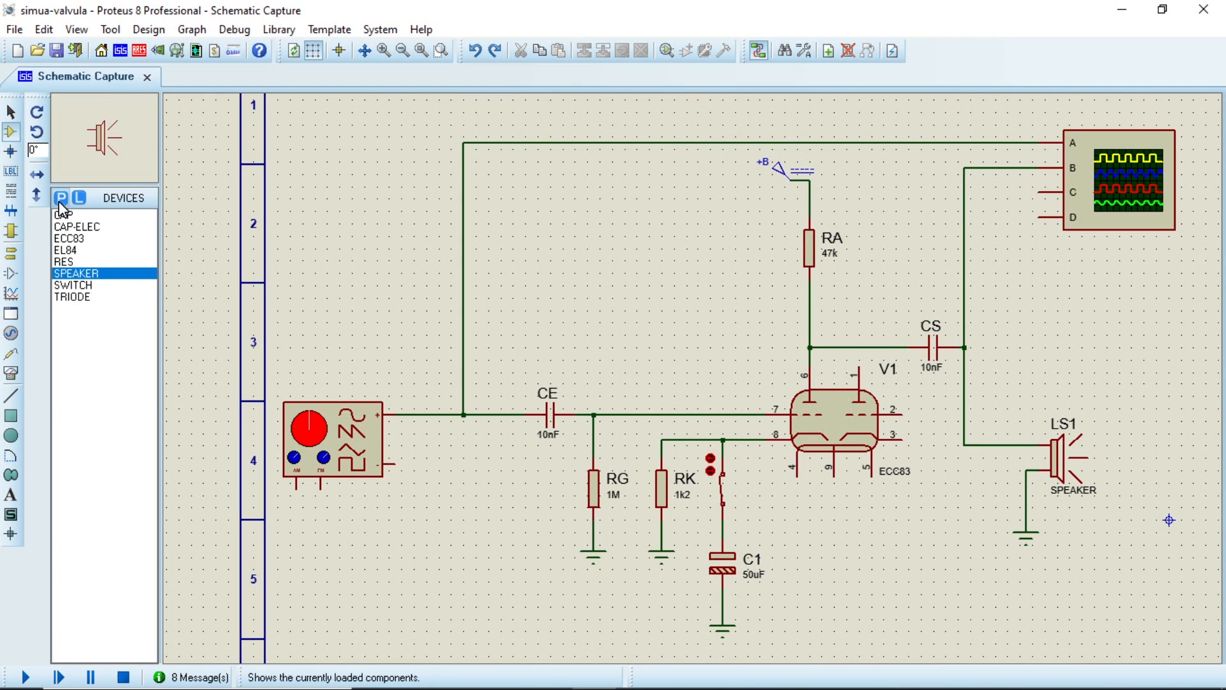
click(60, 198)
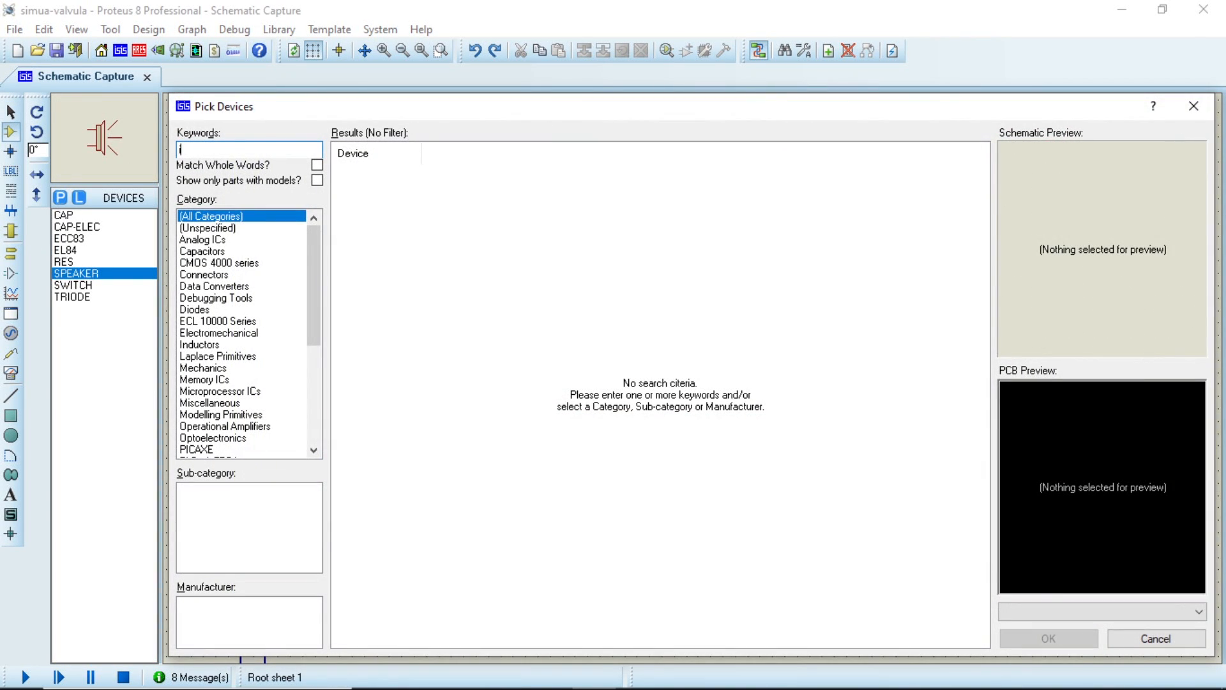
text(ideal)
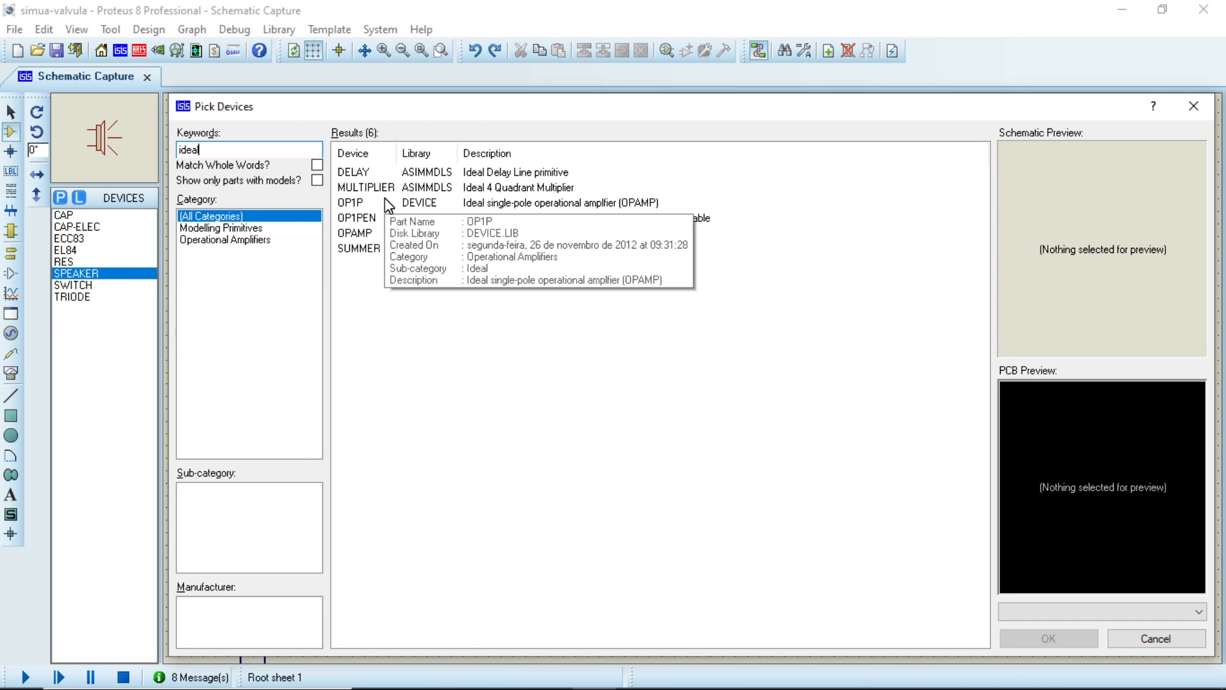
click(386, 203)
click(1048, 638)
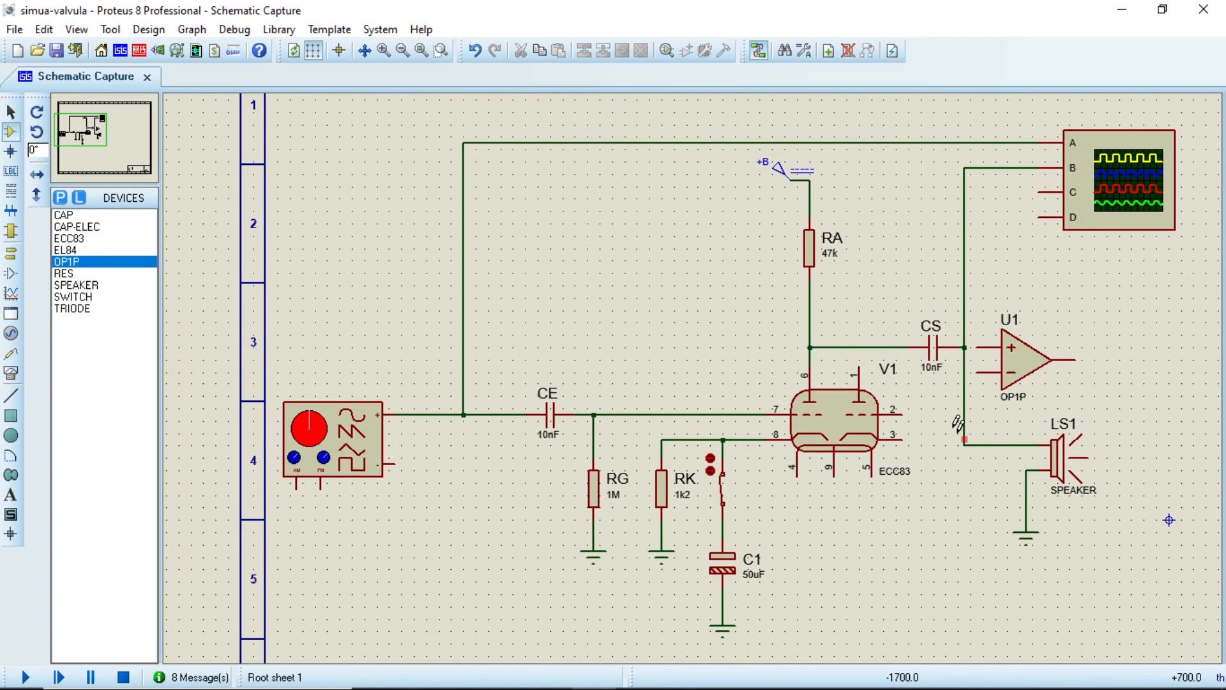
- Delete the wire from CS's output node to the speaker, and move the speaker with its ground away from the op-amp
click(10, 114)
right_click(964, 424)
right_click(964, 424)
drag(971, 415, 1119, 625)
drag(1041, 554, 1134, 560)
click(1110, 377)
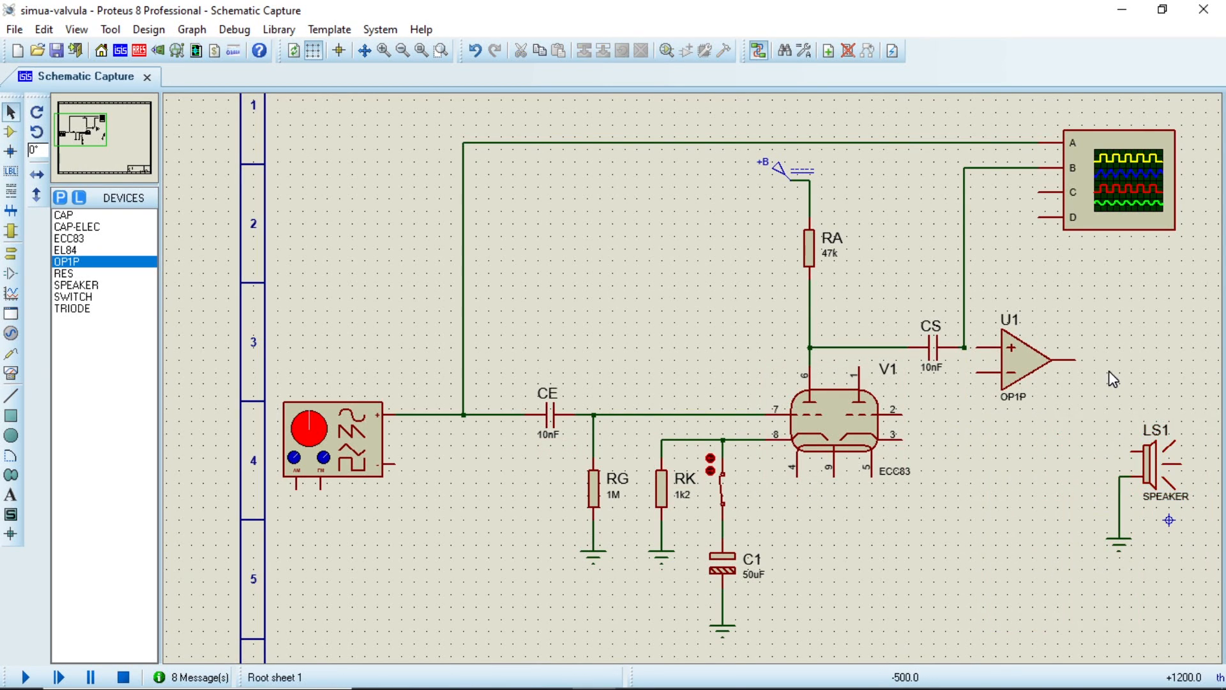
- Wire the op-amp as a buffer: non-inverting input to CS's output, output to the speaker's upper pin and back to the inverting input
click(1076, 359)
click(1131, 452)
click(977, 373)
click(1125, 407)
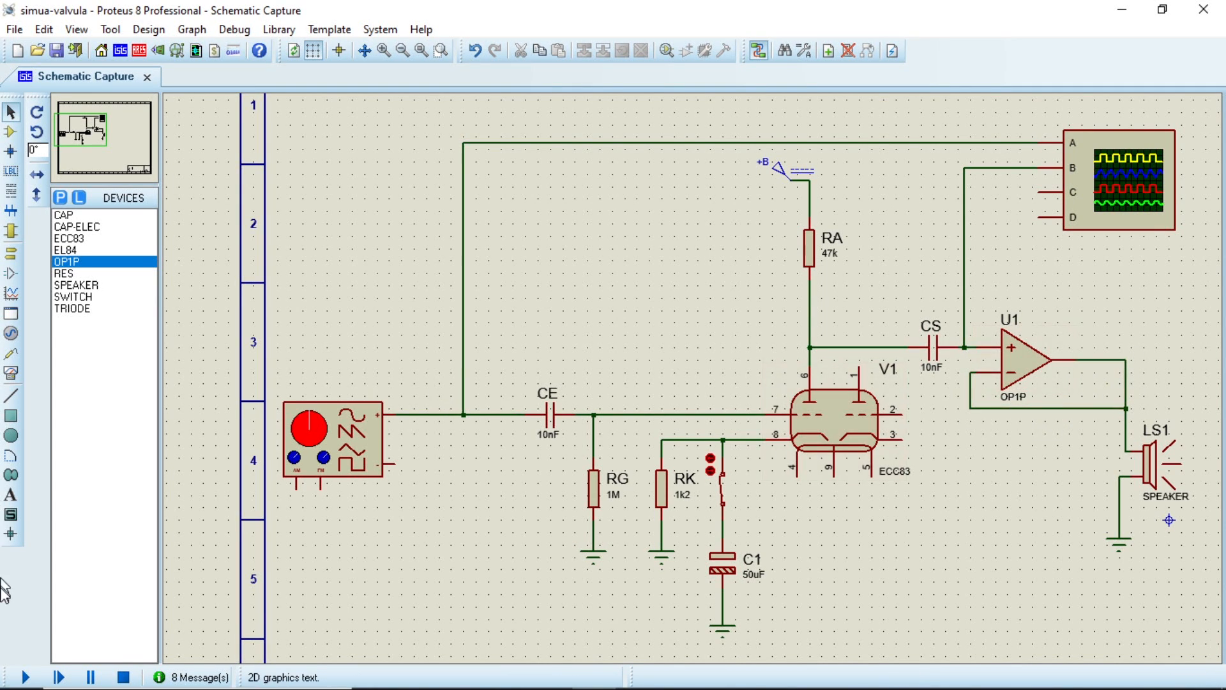
- Run the simulation with the buffered speaker, restart it, and set the signal generator frequency to 1.00K and finally 560 Hz
click(26, 678)
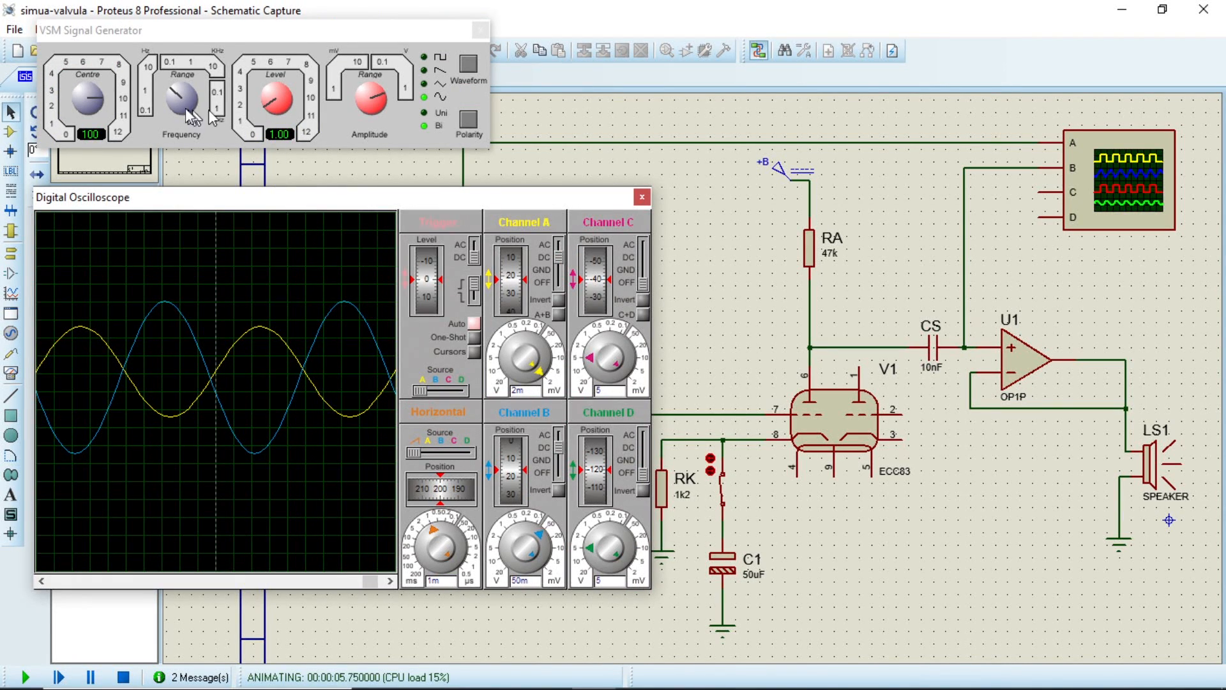
click(120, 679)
click(25, 677)
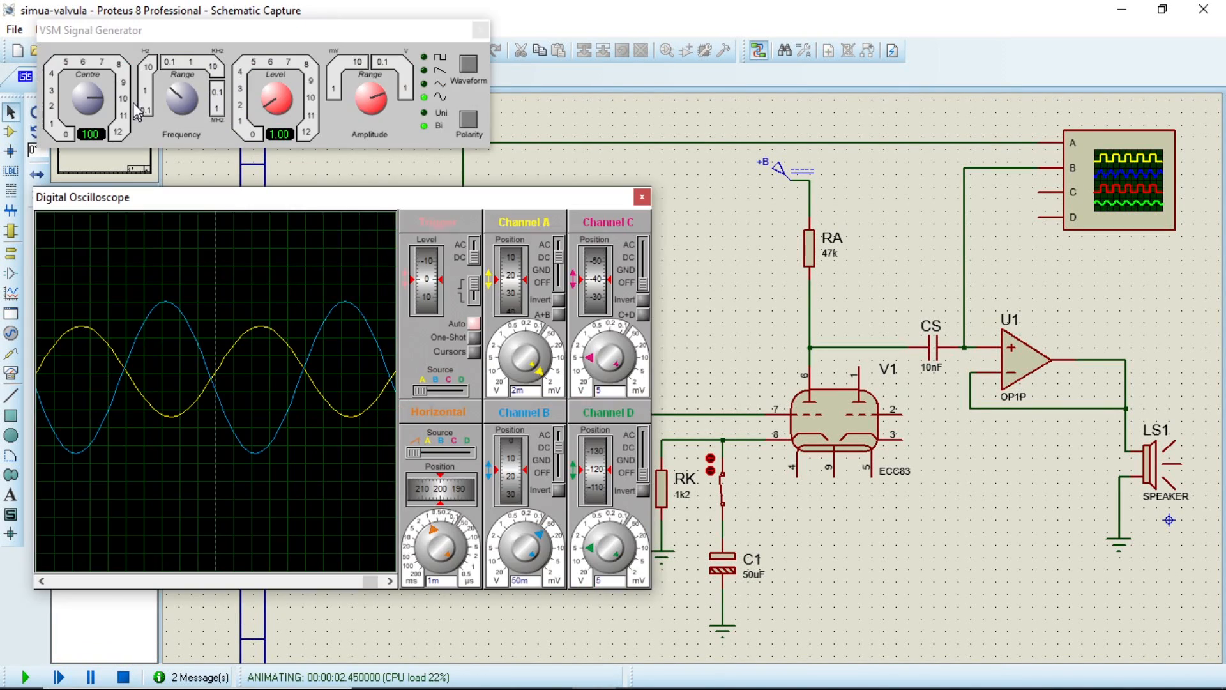
click(178, 94)
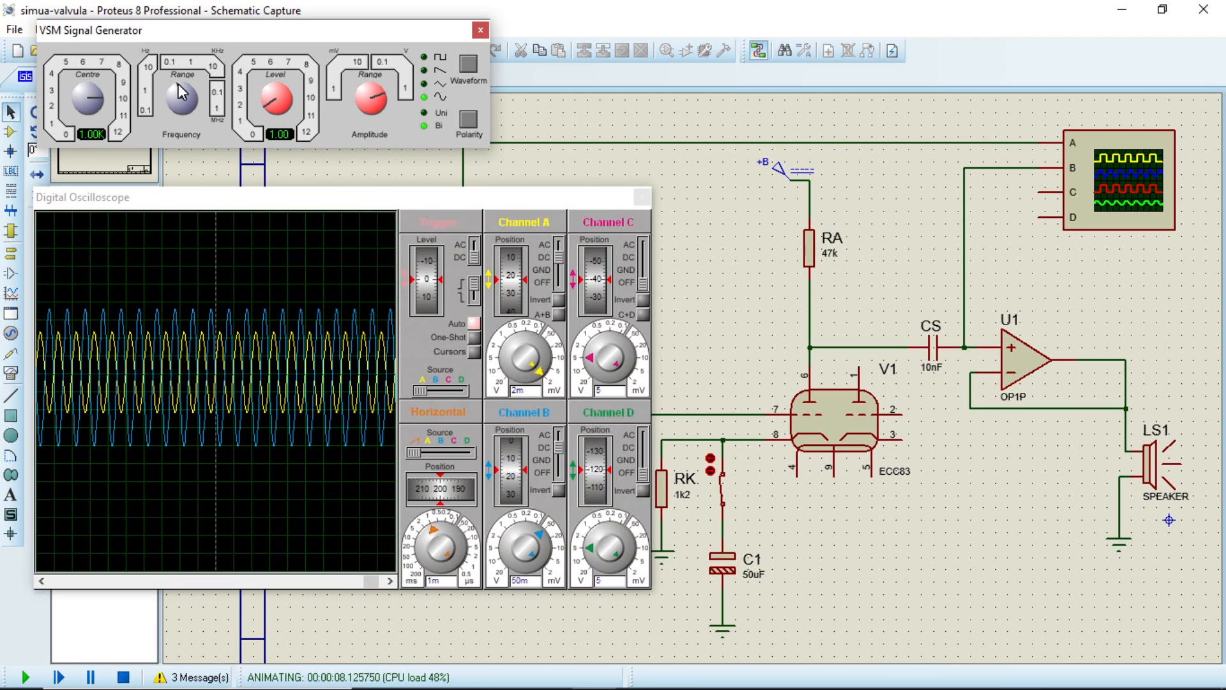
drag(102, 99, 83, 82)
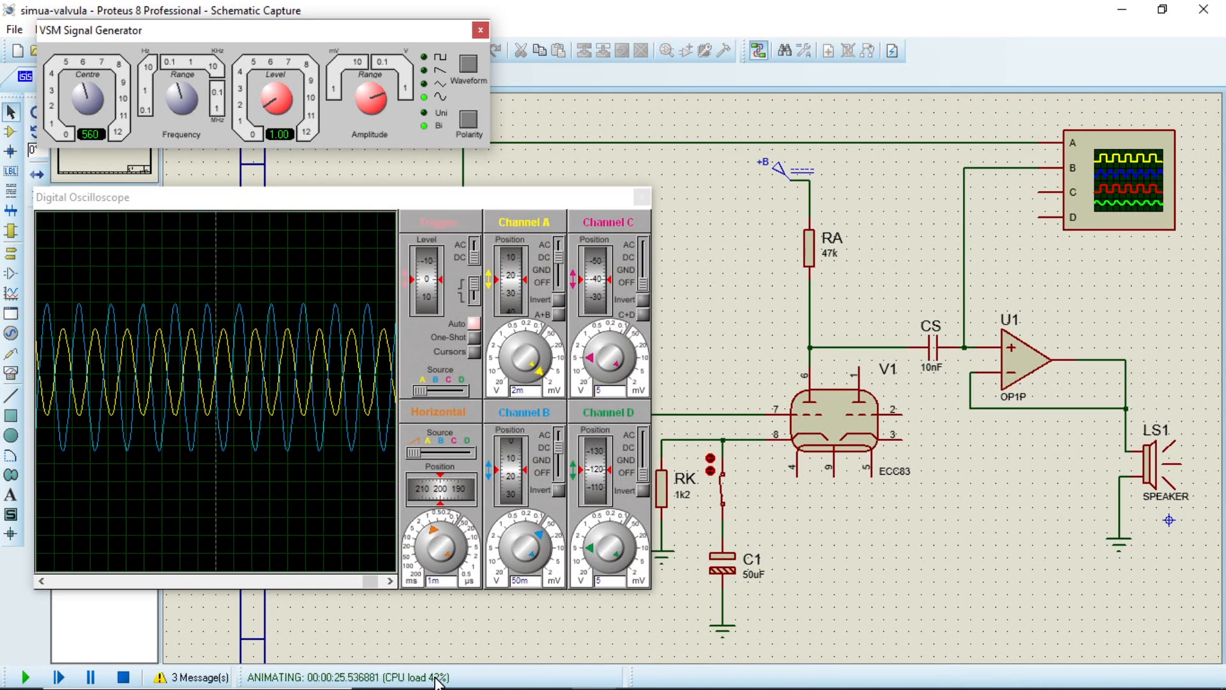
- Set the signal generator frequency to 610 Hz and stop the simulation
drag(84, 85, 106, 96)
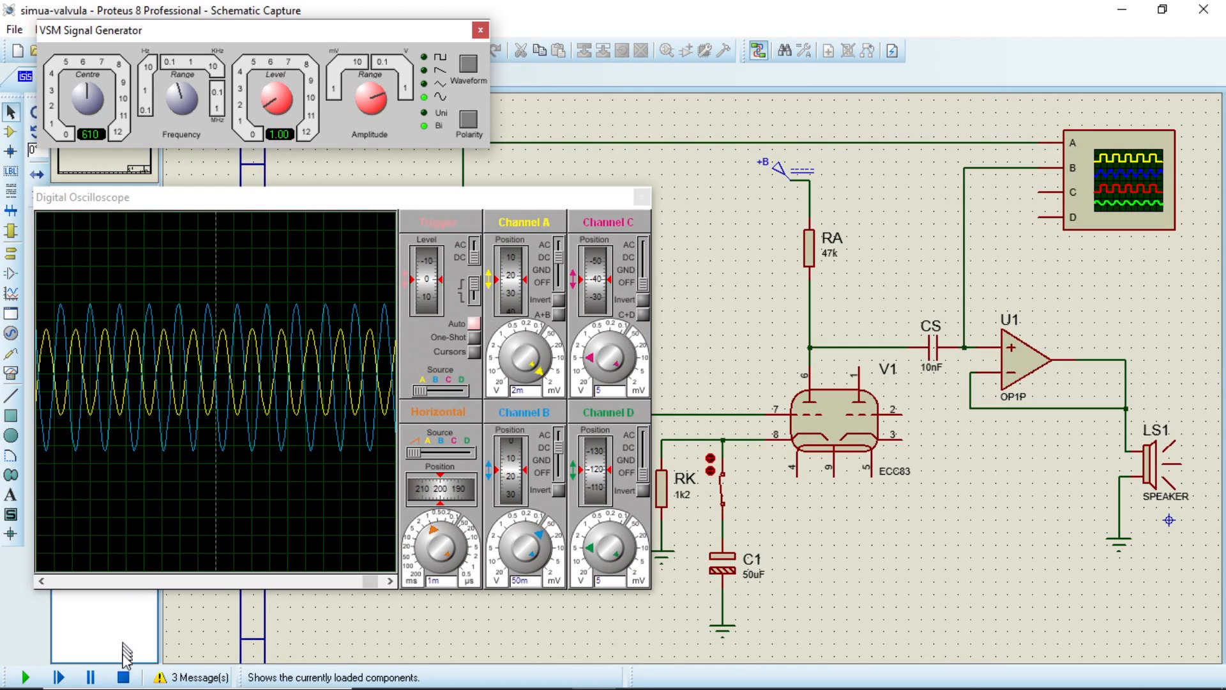
click(125, 680)
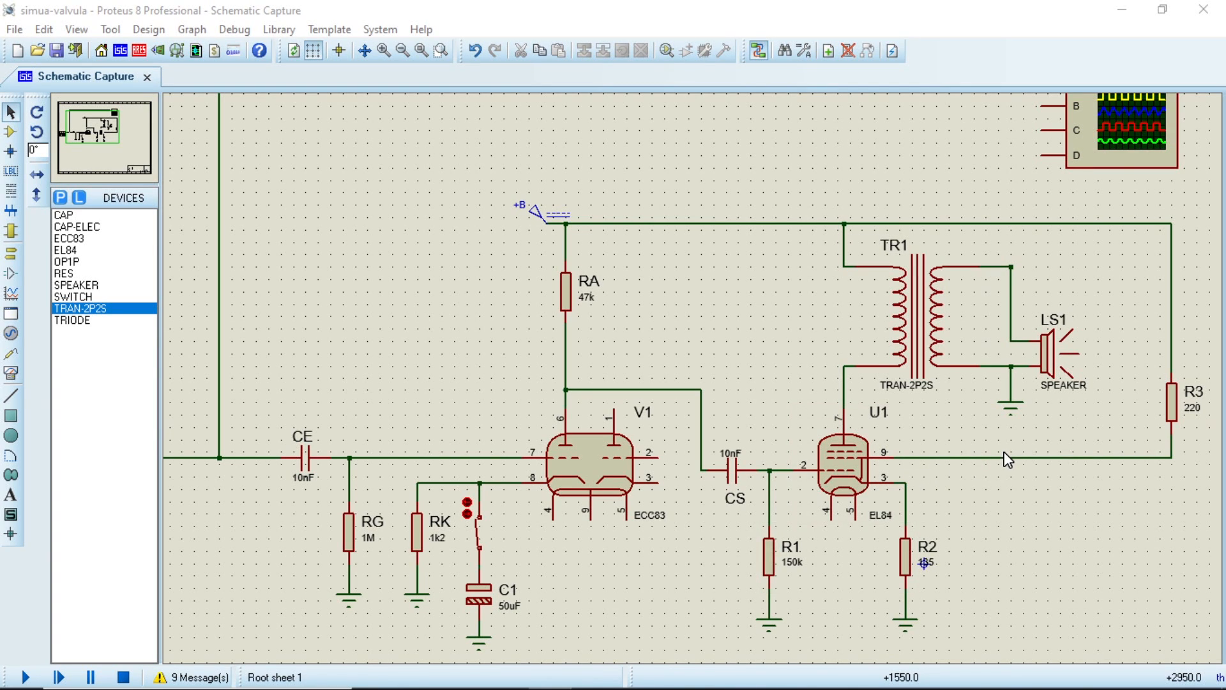
- Review transformer TR1's inductance, coupling factor and winding resistance properties
click(913, 333)
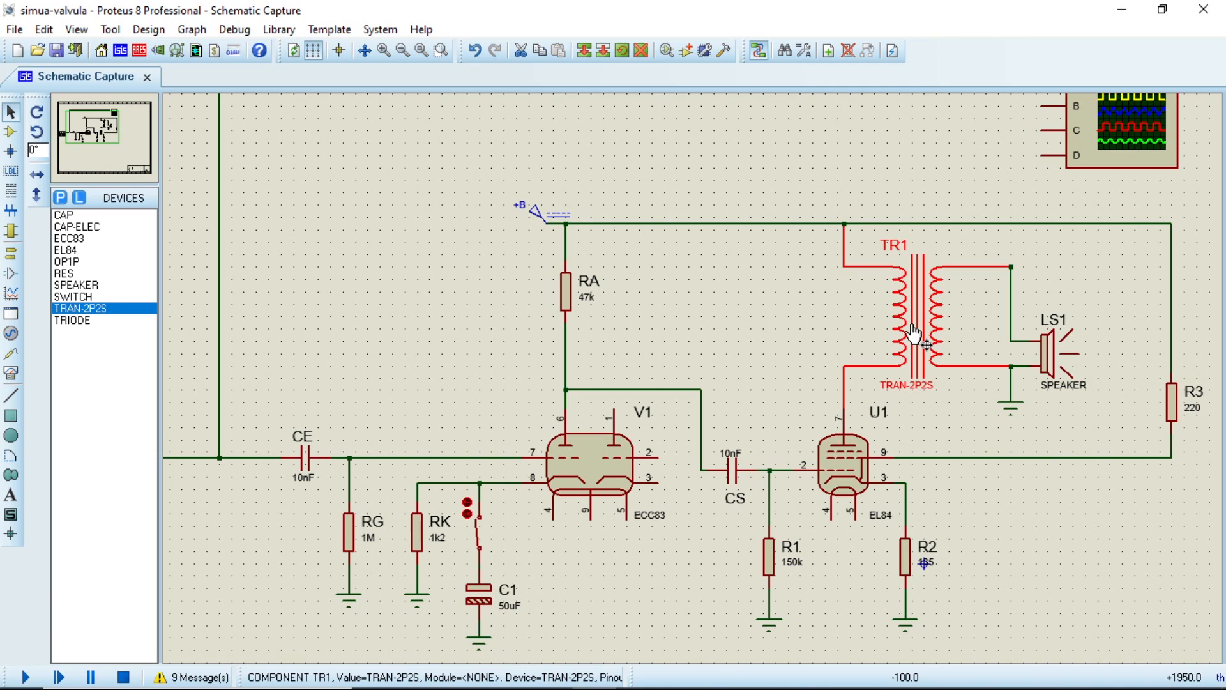
click(914, 318)
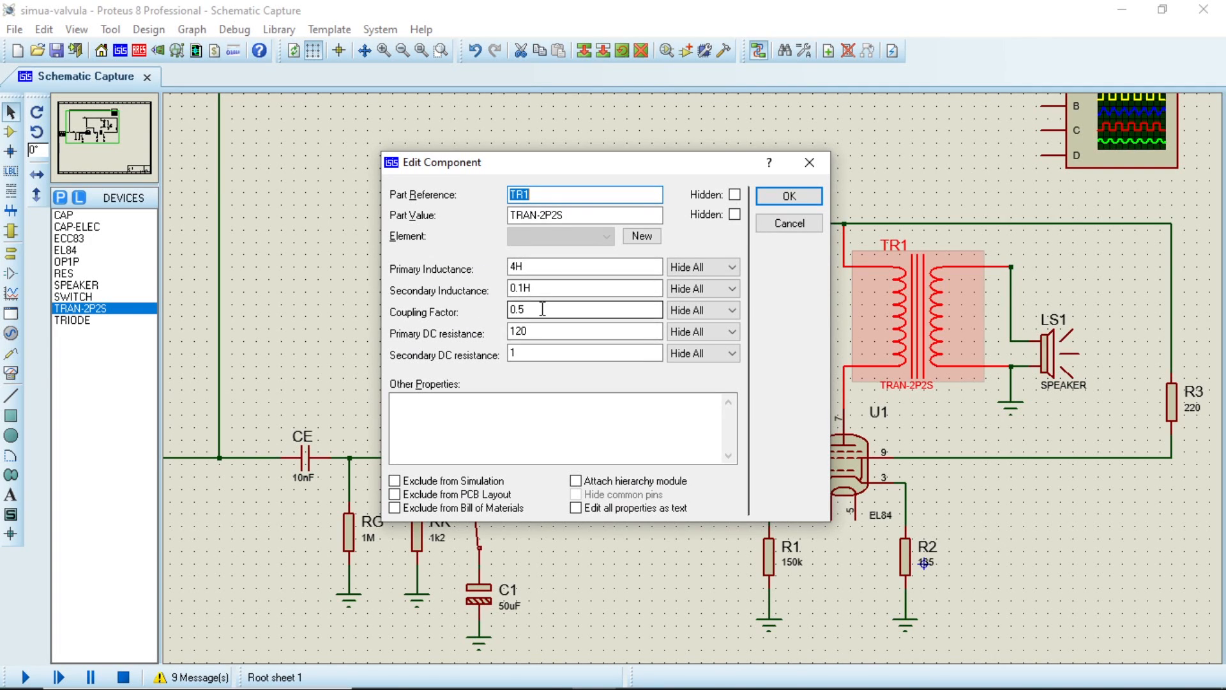
click(562, 354)
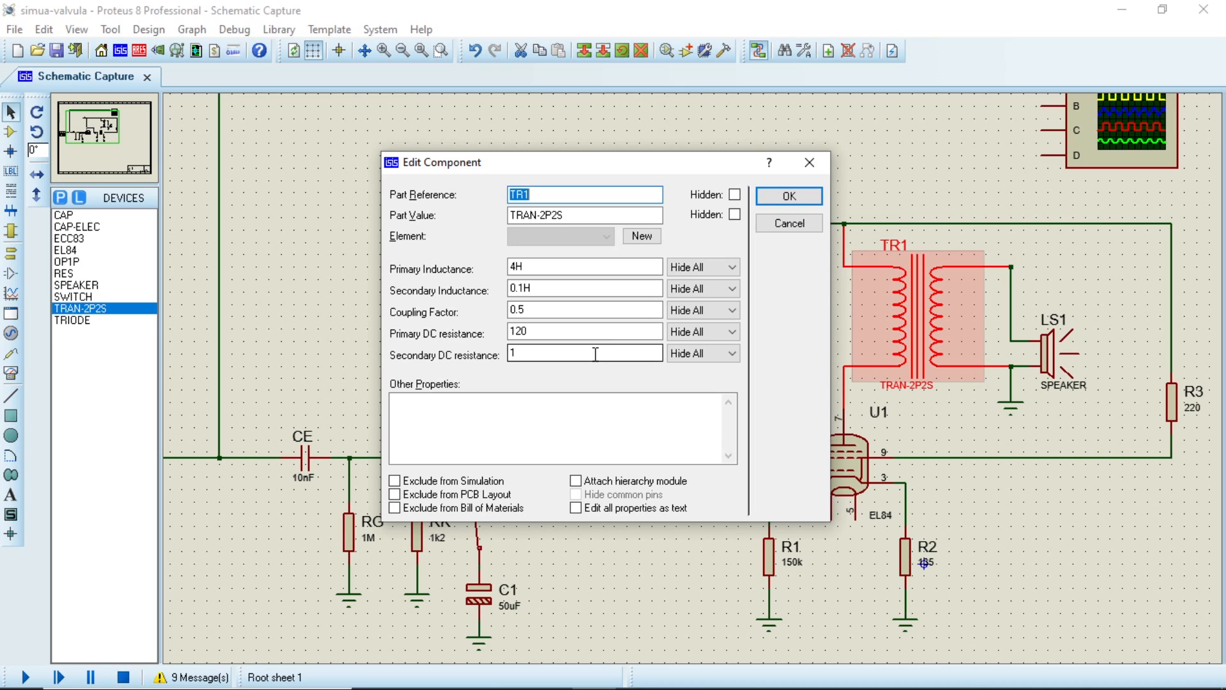
click(799, 200)
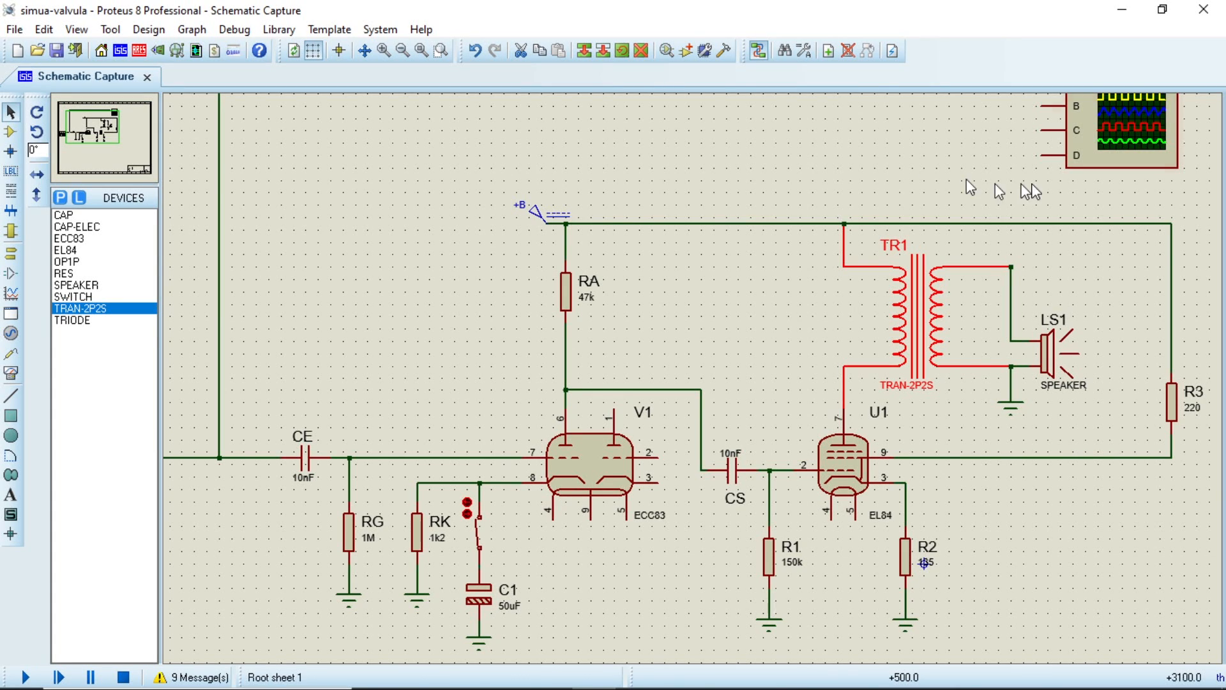
- Wire oscilloscope input B to the EL84 grid node after CS, and input C to the transformer secondary's upper speaker node
click(1042, 102)
click(769, 471)
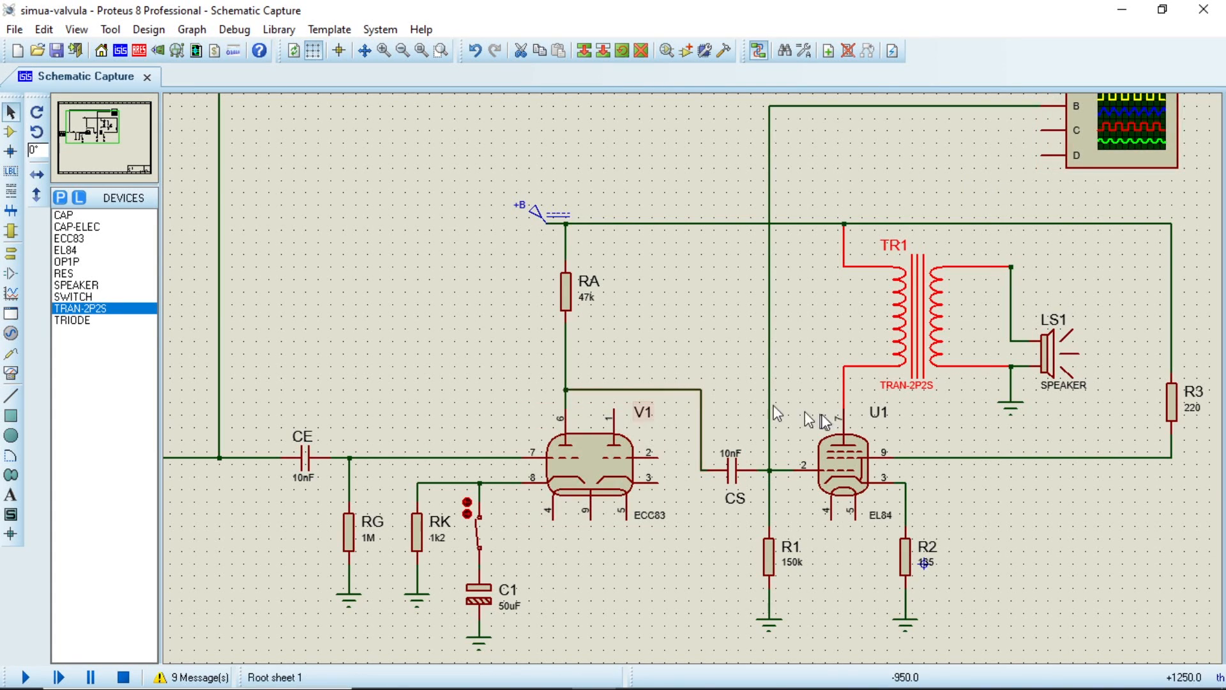
click(1042, 130)
click(1010, 267)
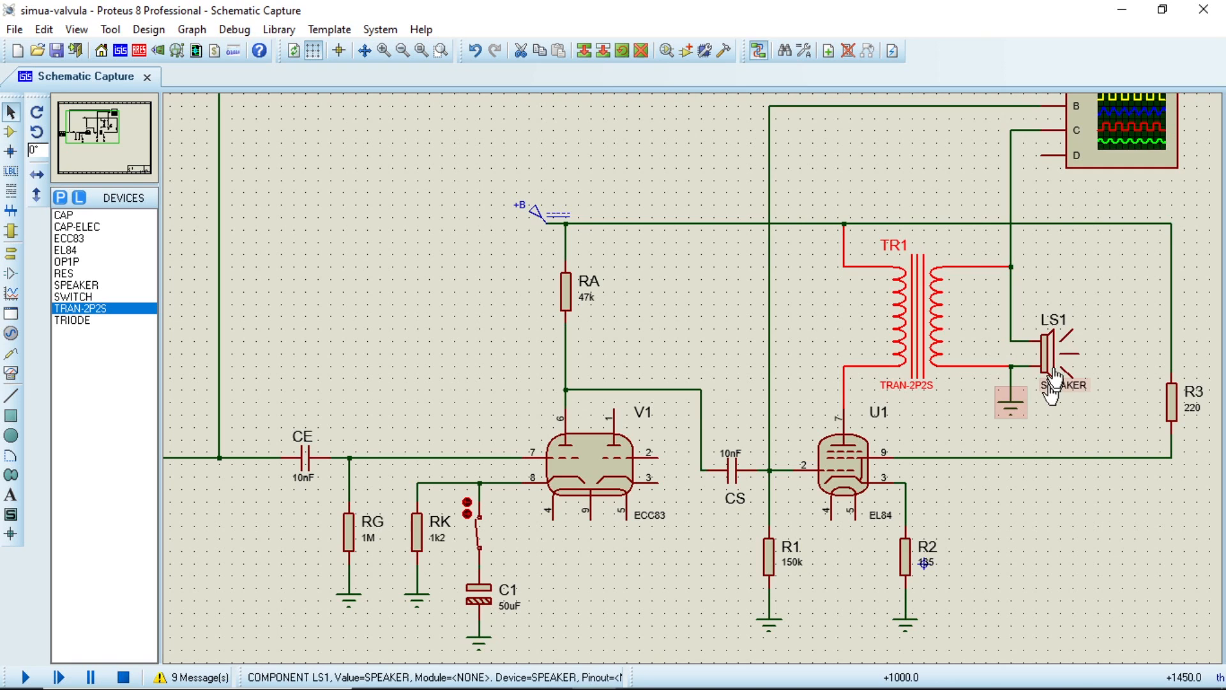
- Run the simulation and set the signal generator frequency to 430 Hz and finally 390 Hz
click(27, 677)
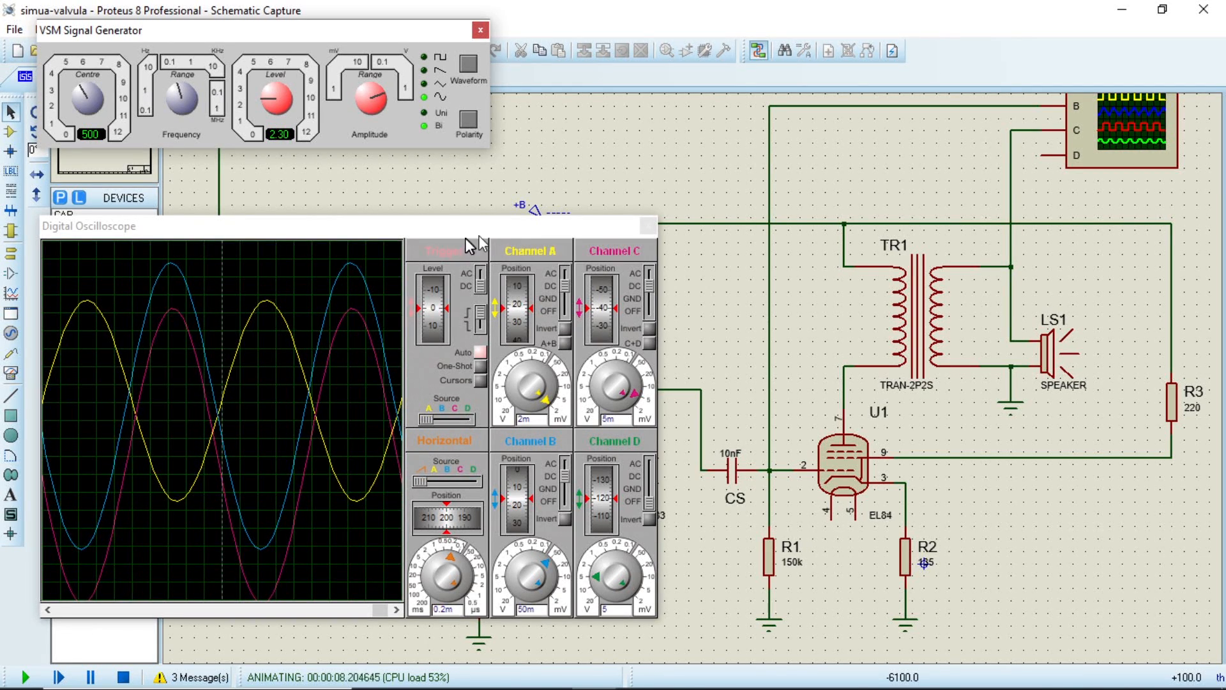
click(79, 96)
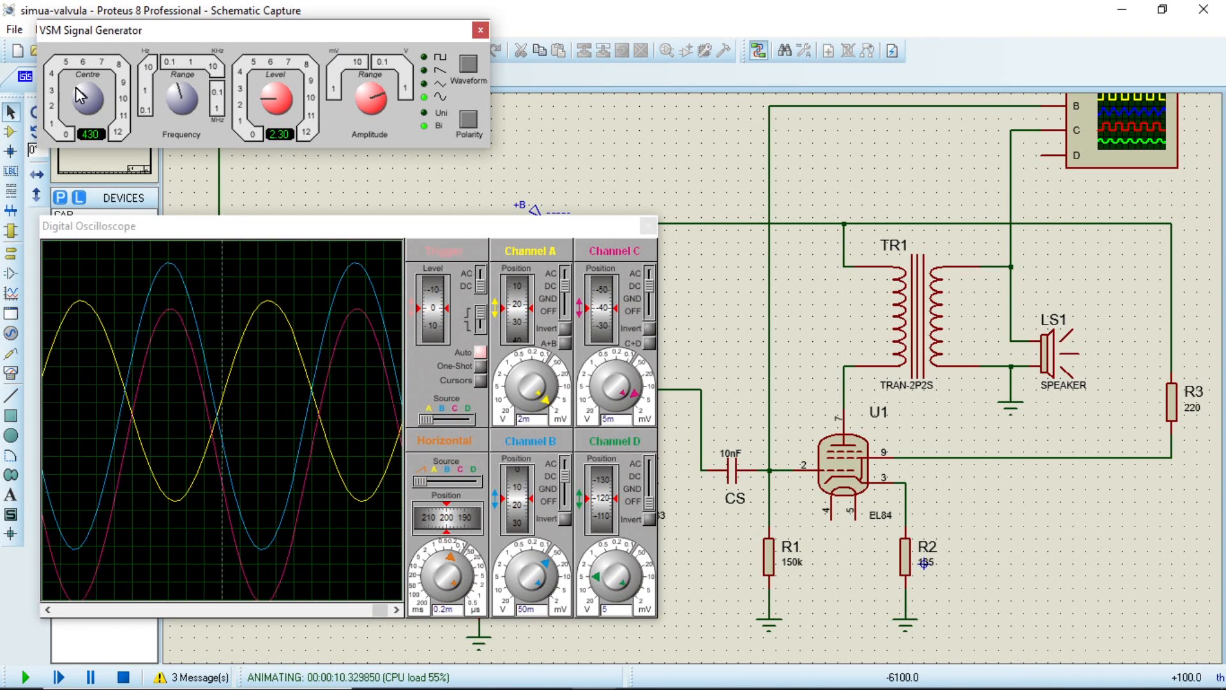
click(80, 95)
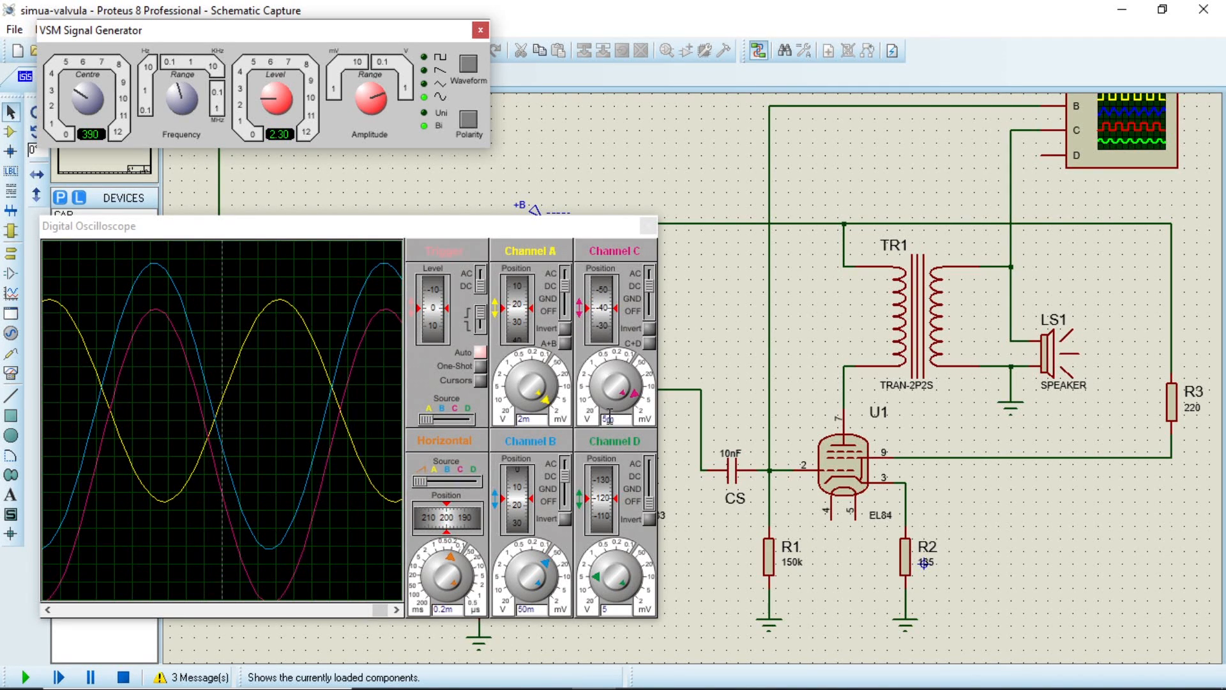
- Set the oscilloscope scales to 10 mV for channel C, 5 mV for A and 0.1 V for B, and stop the simulation
click(641, 390)
click(549, 392)
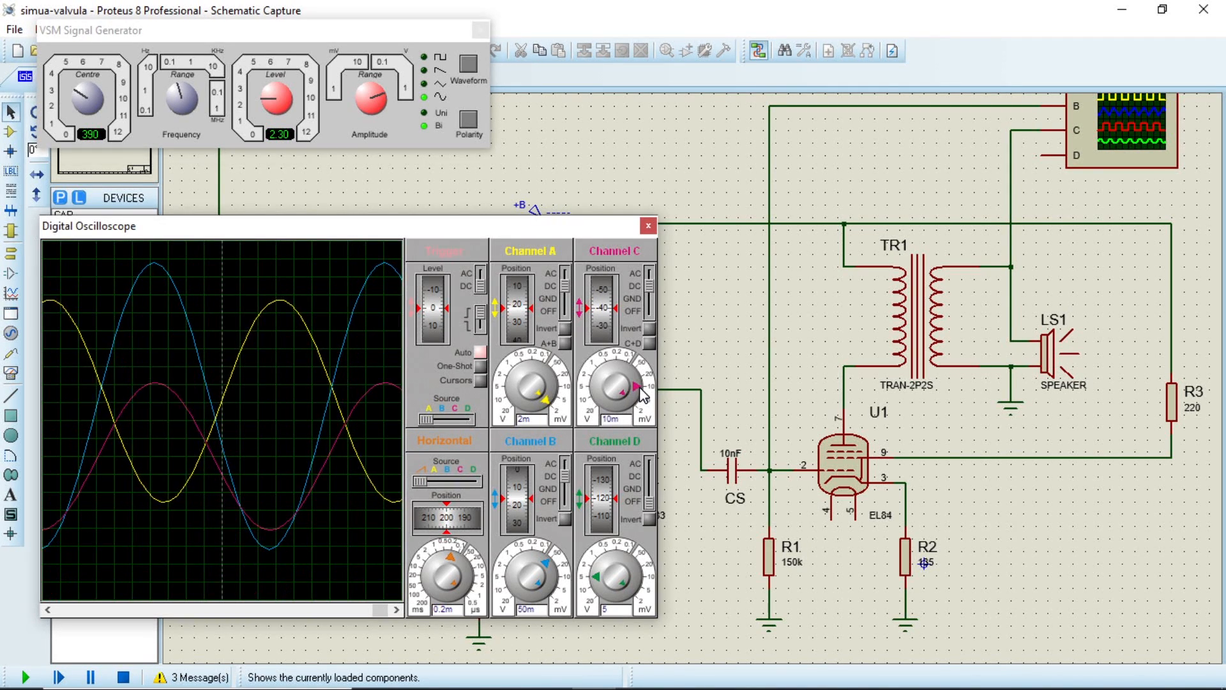
click(543, 562)
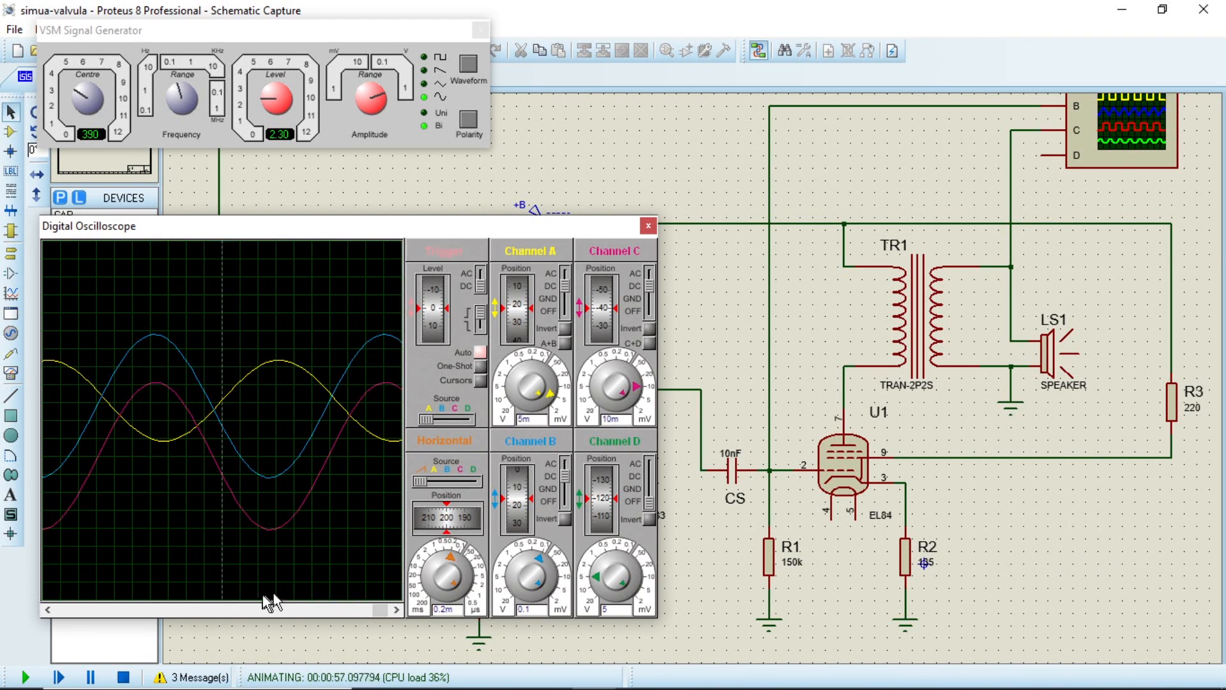
click(124, 678)
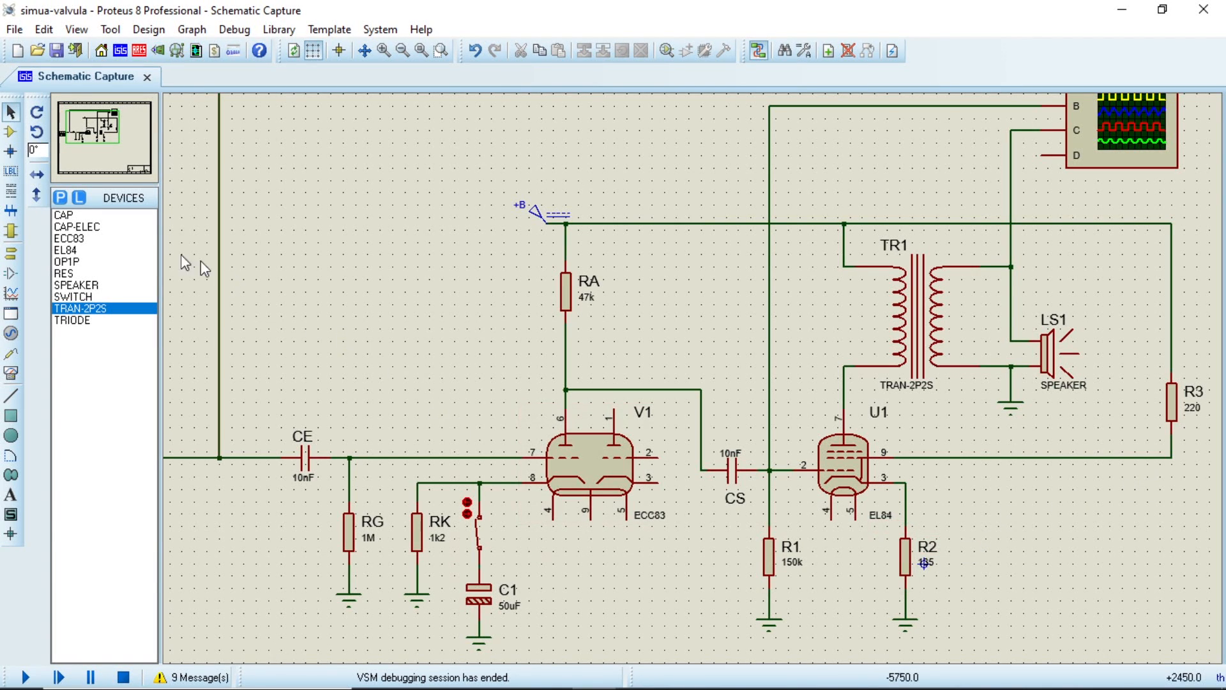
- Place a CAP-ELEC capacitor beside R2 and rotate it clockwise
click(10, 131)
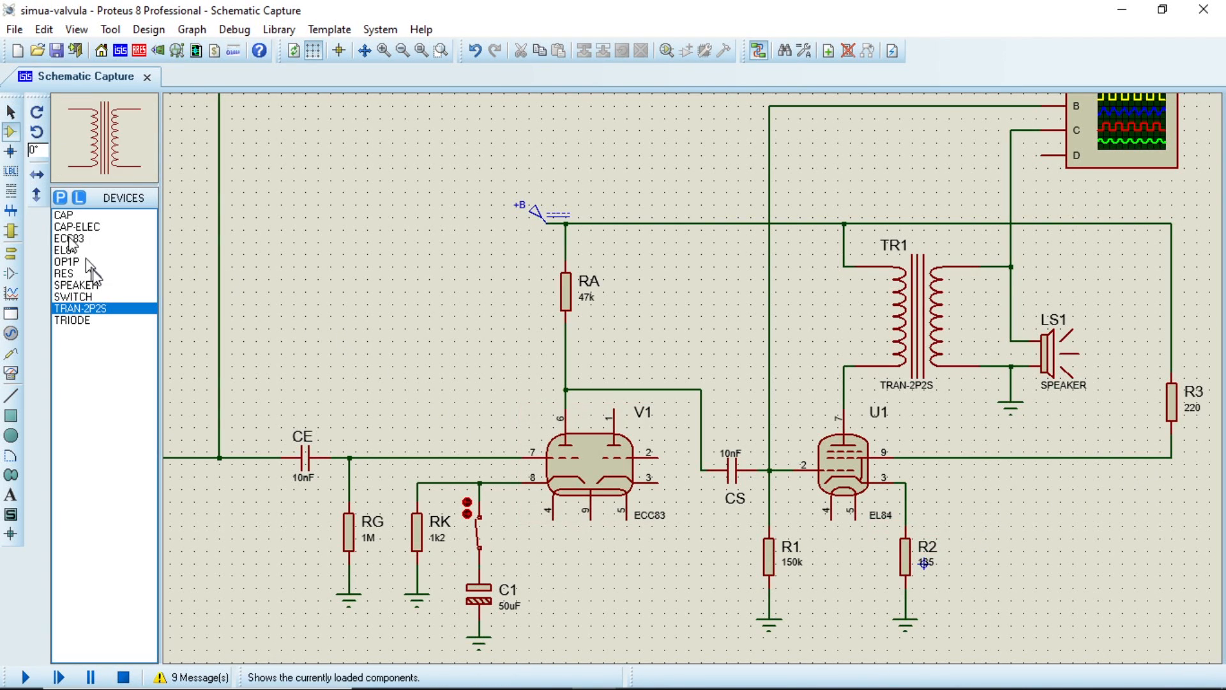
click(99, 227)
click(981, 569)
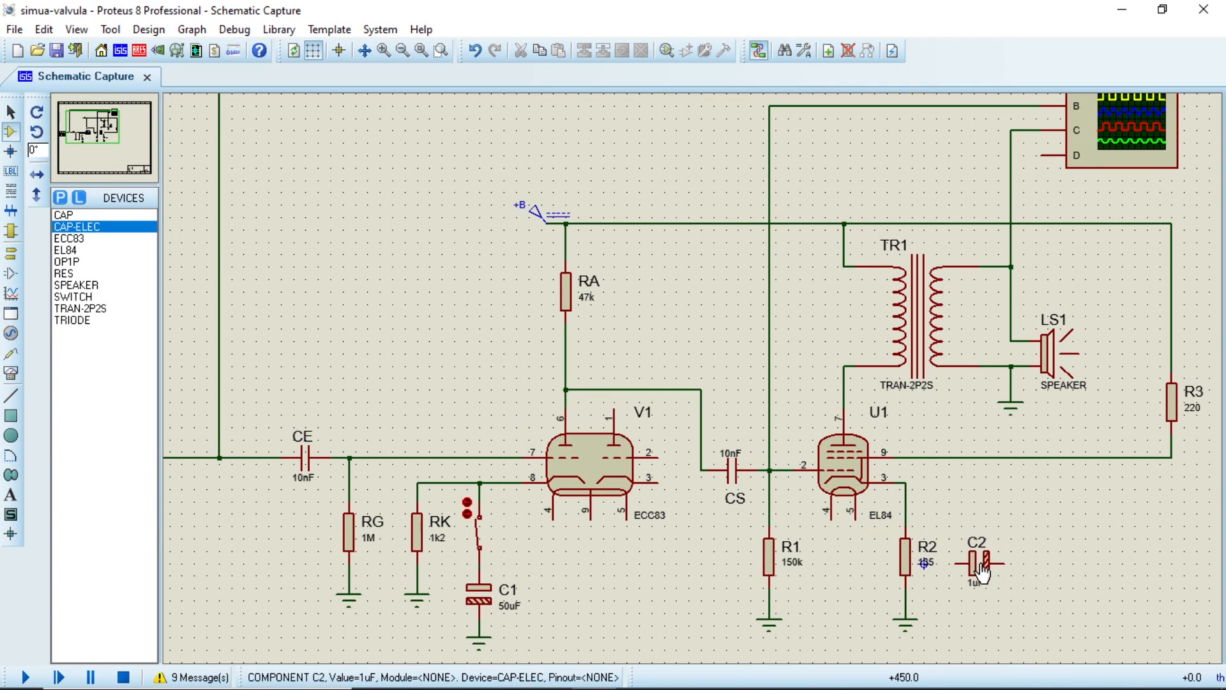
right_click(982, 569)
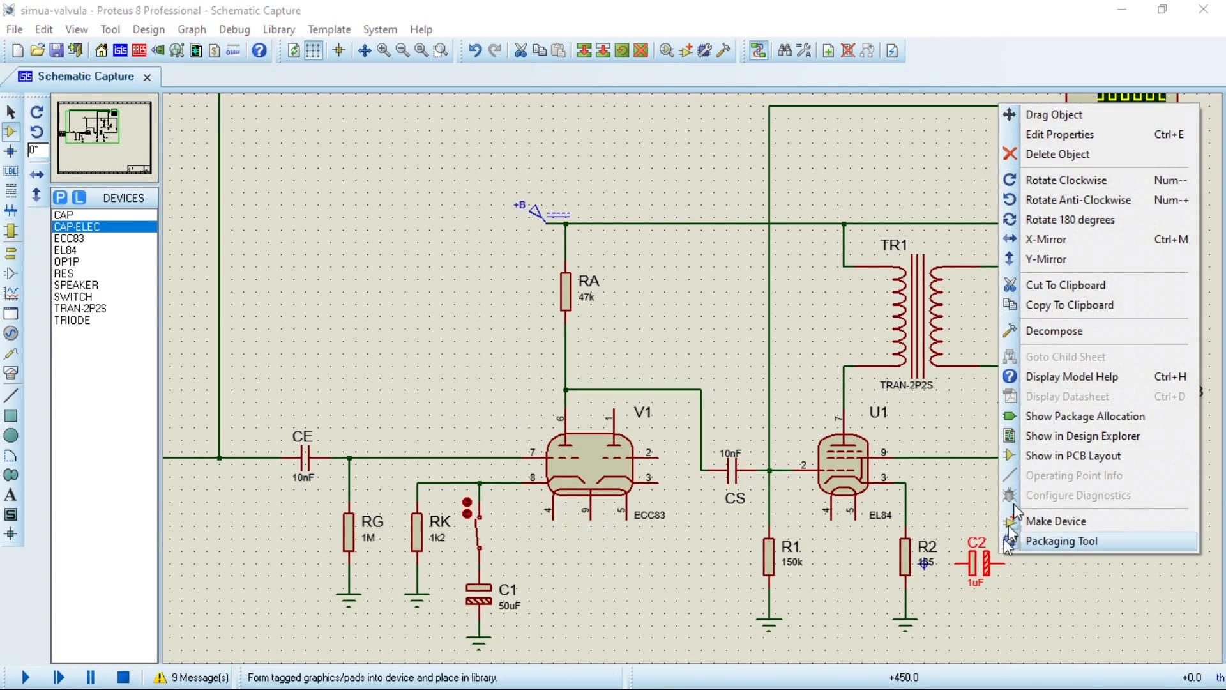
click(1074, 184)
- Wire the new capacitor in parallel with R2, from the EL84 cathode node to R2's ground wire
click(979, 538)
click(906, 483)
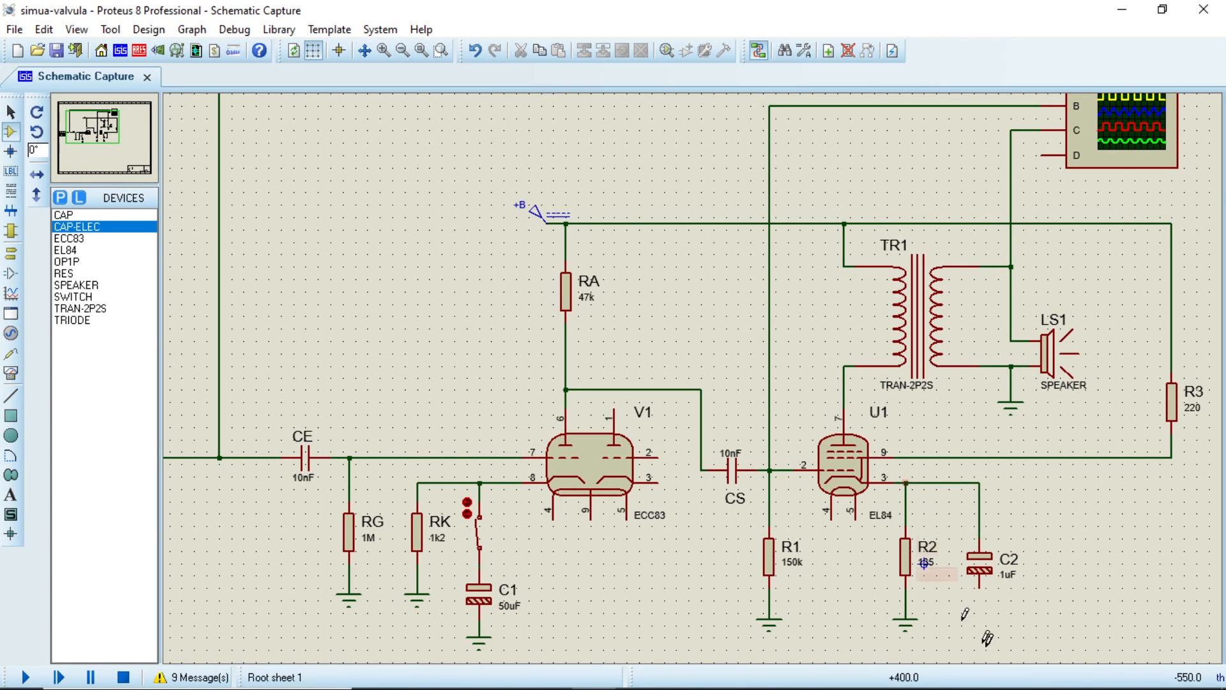
click(979, 586)
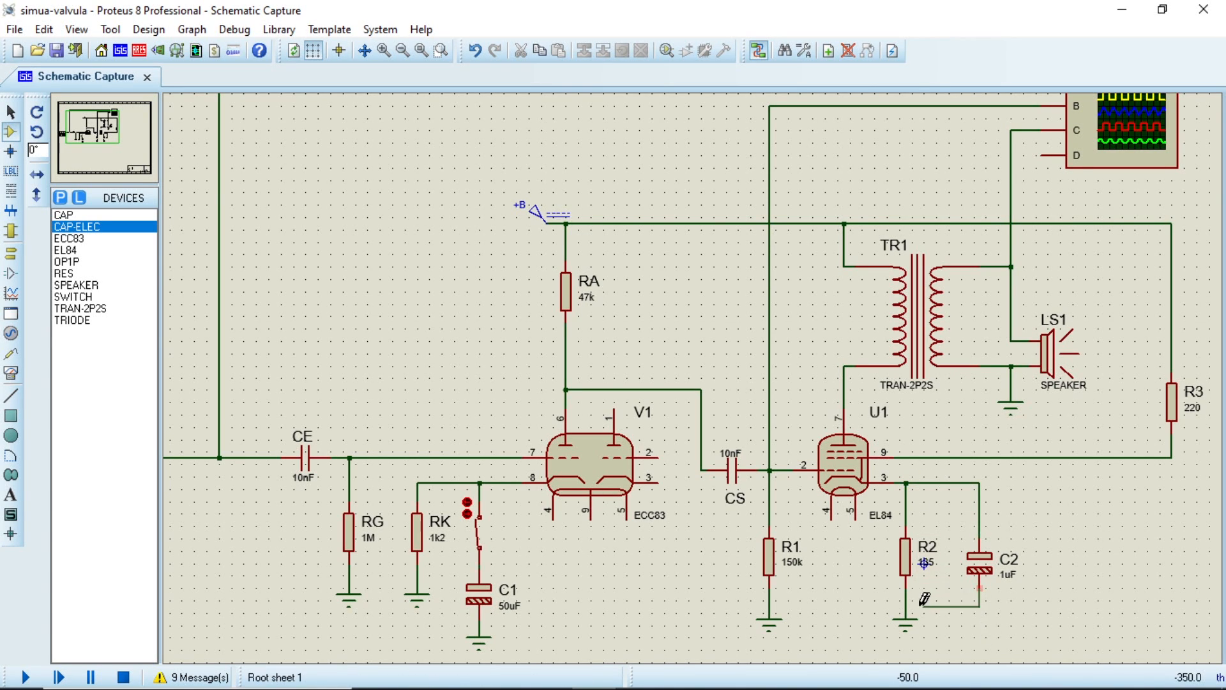
click(907, 599)
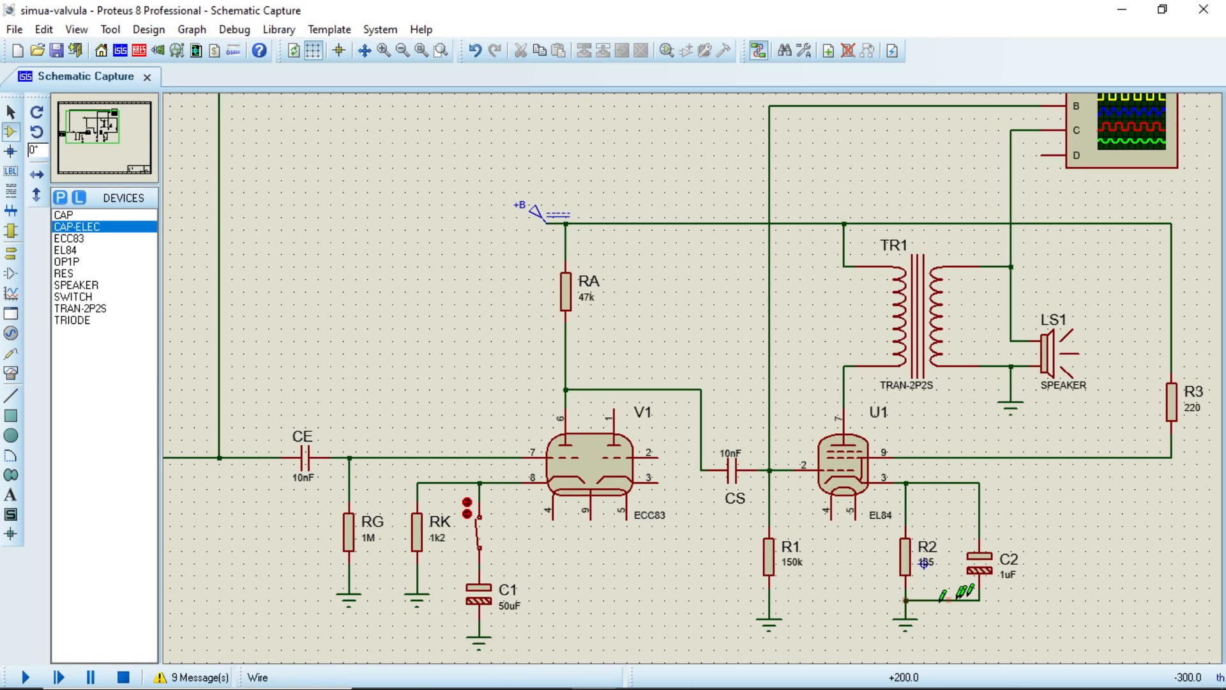
- Set C2's capacitance to 100uF and move it slightly up to align with R2
double_click(980, 569)
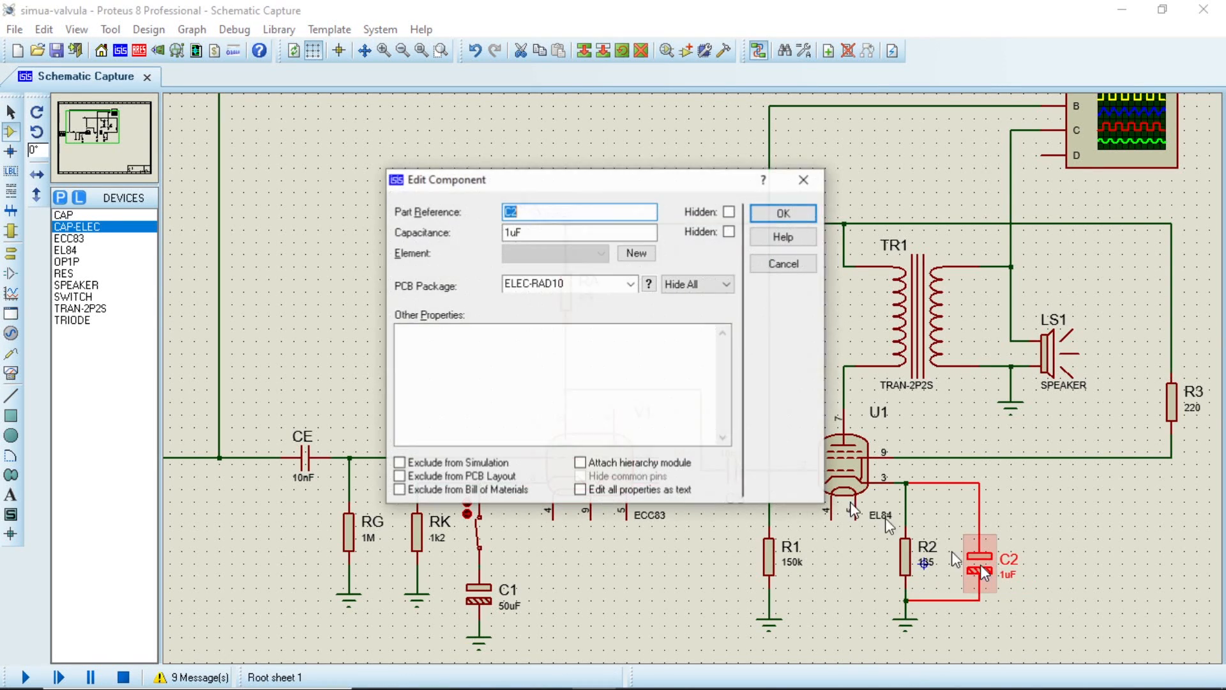
click(510, 233)
text(00)
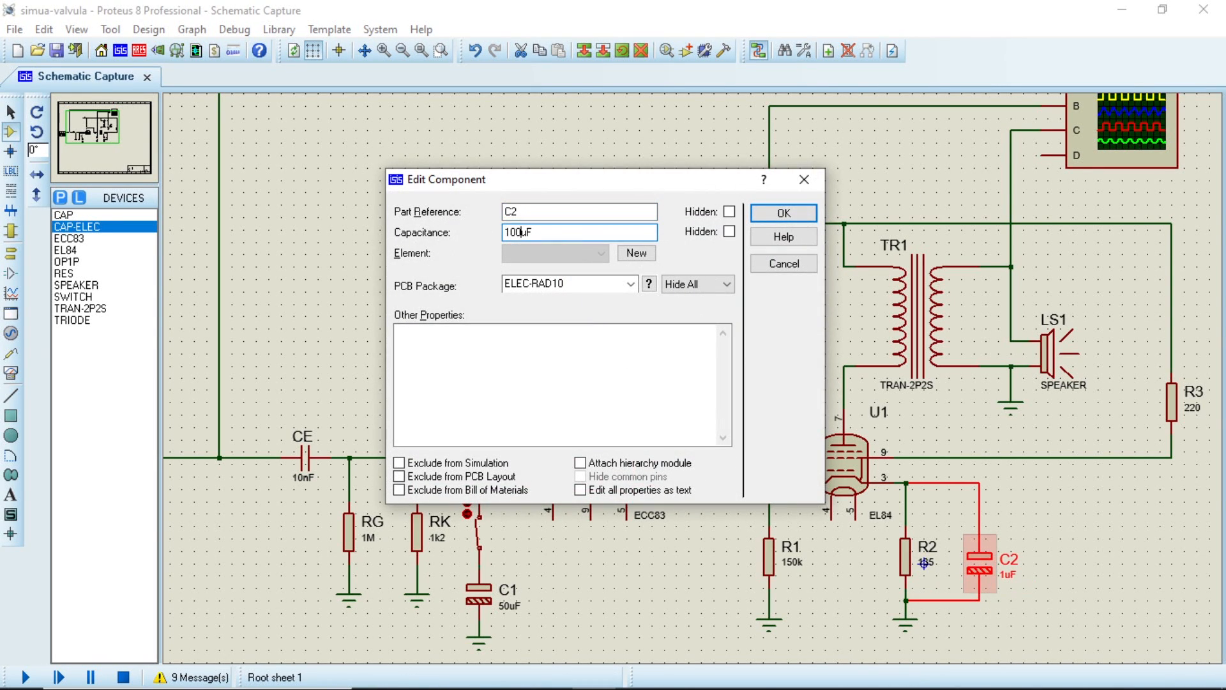
click(808, 212)
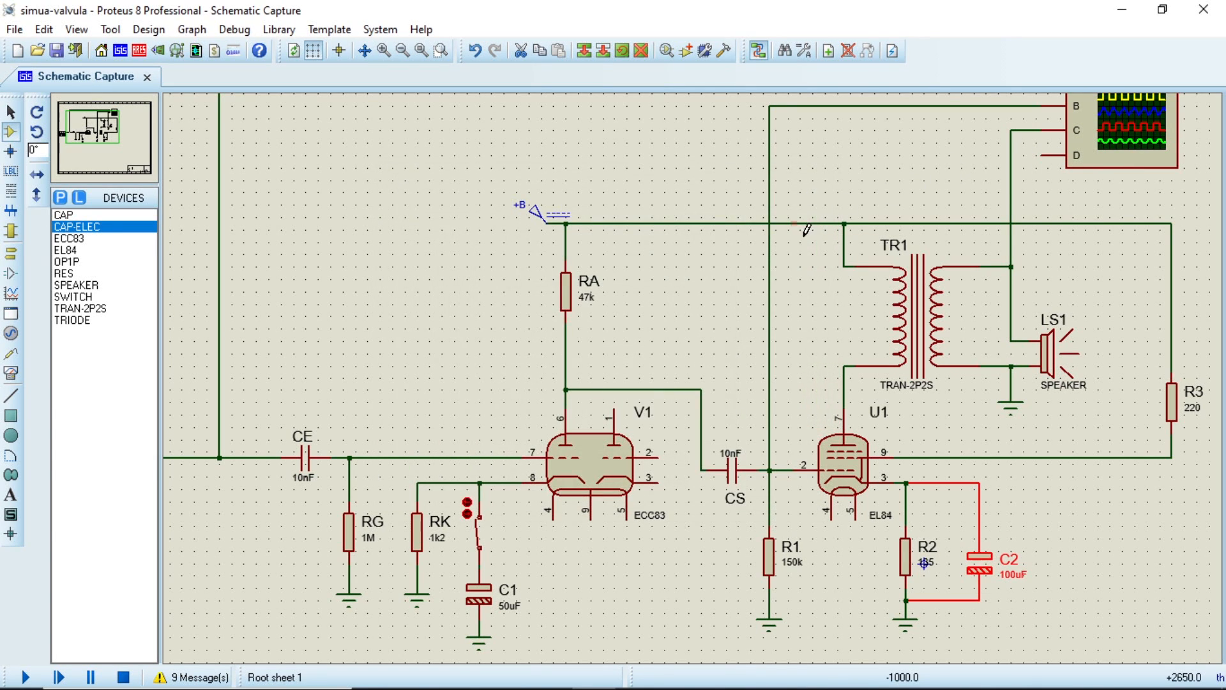
drag(981, 570, 978, 557)
click(1098, 538)
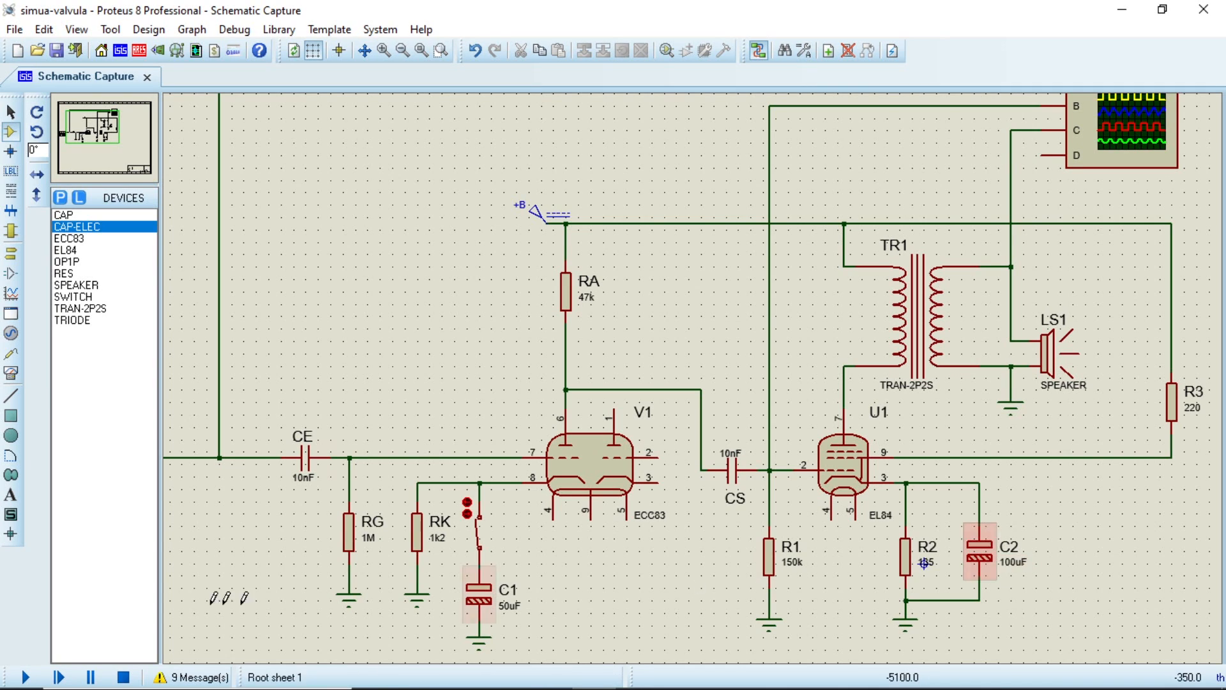
- Run the simulation with C2 in the circuit and set oscilloscope channel C to 20 mV
click(26, 677)
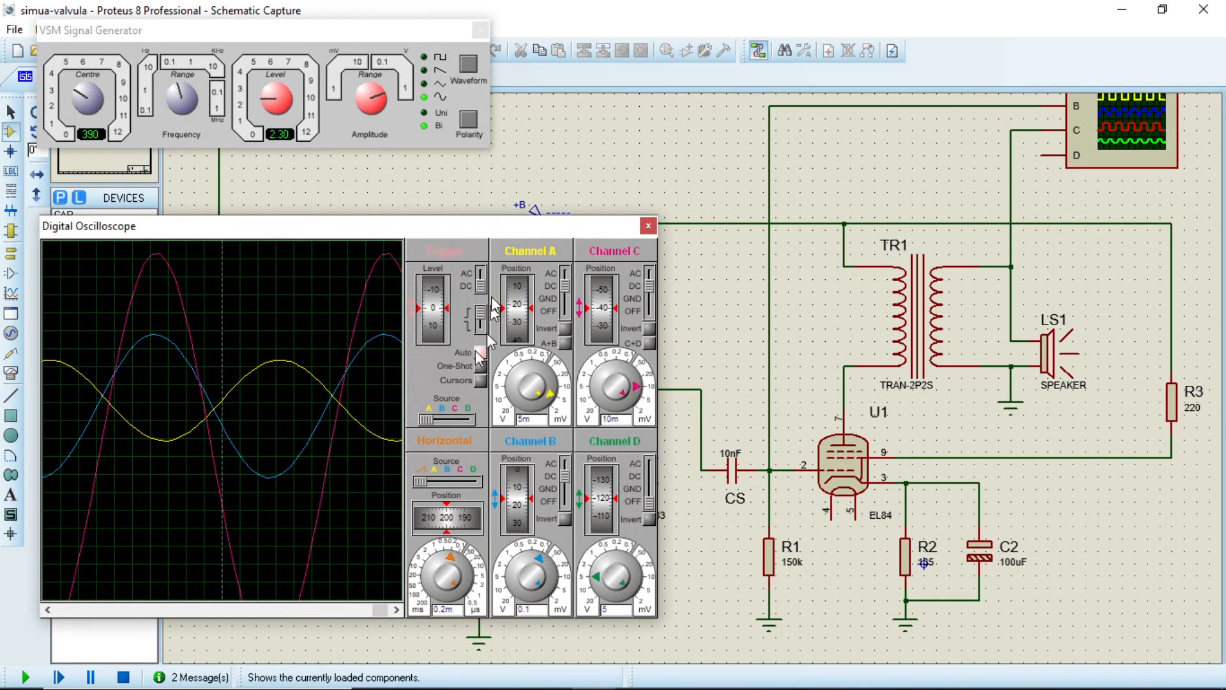
click(630, 378)
click(630, 378)
click(632, 382)
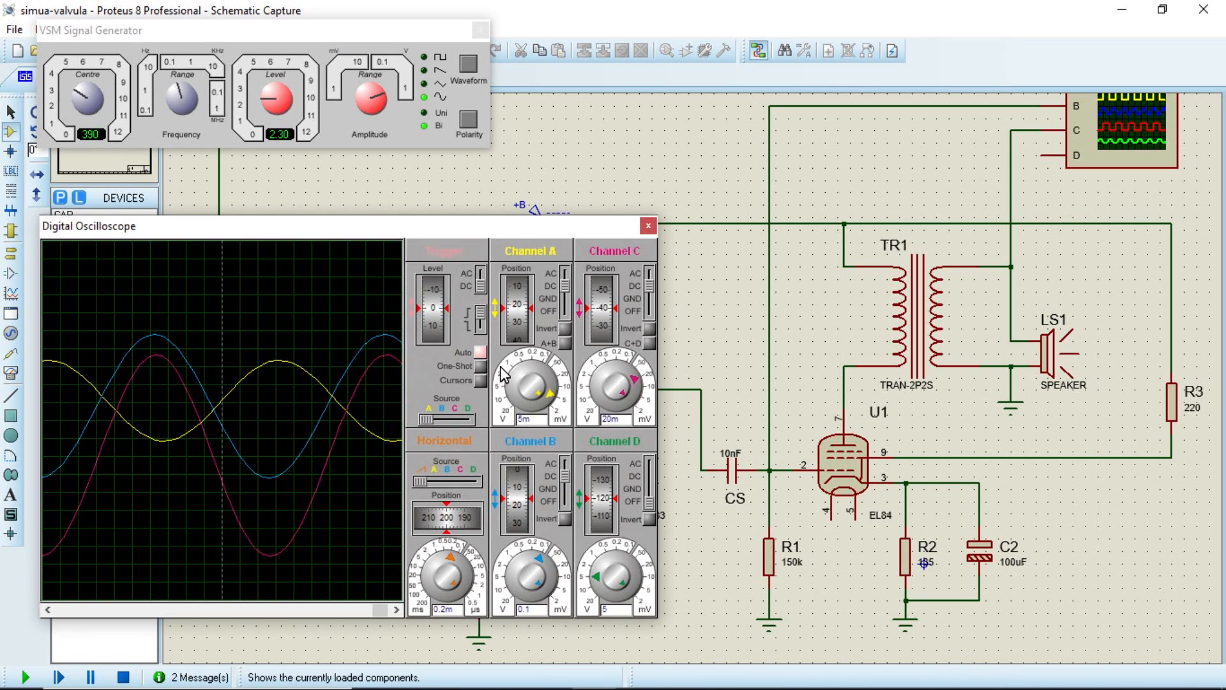
- Invert oscilloscope channel A, set the generator frequency to 490 Hz, and stop the simulation
click(563, 329)
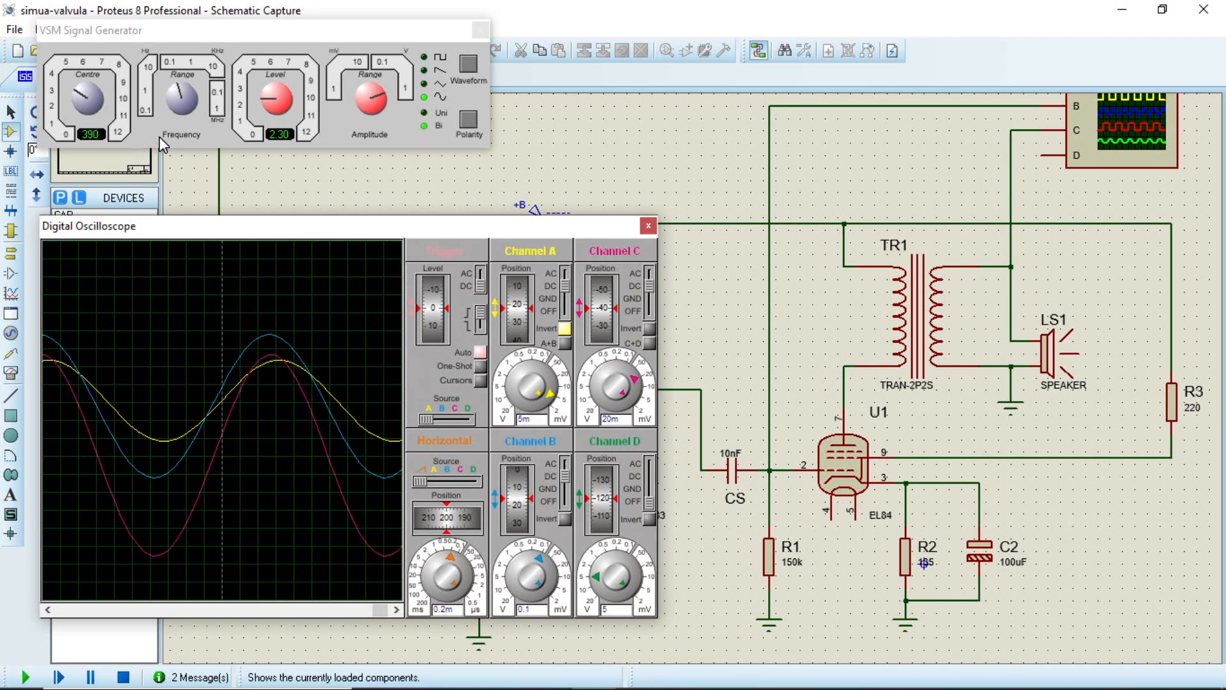
drag(103, 99, 90, 97)
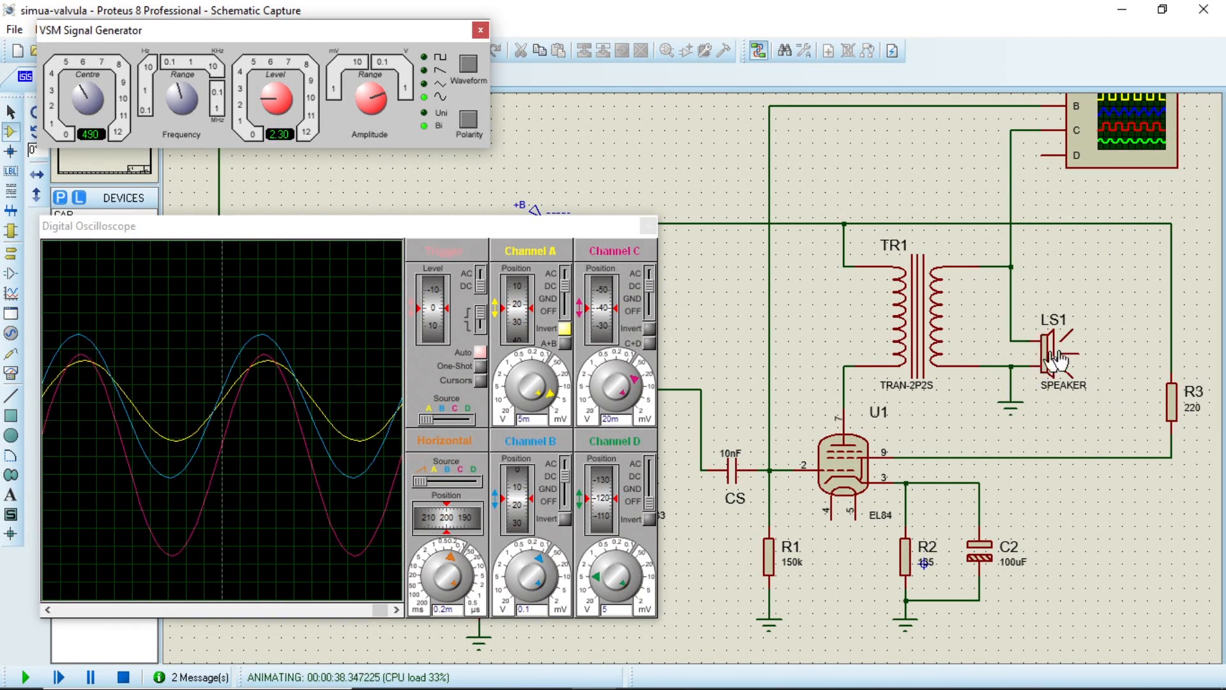
click(124, 677)
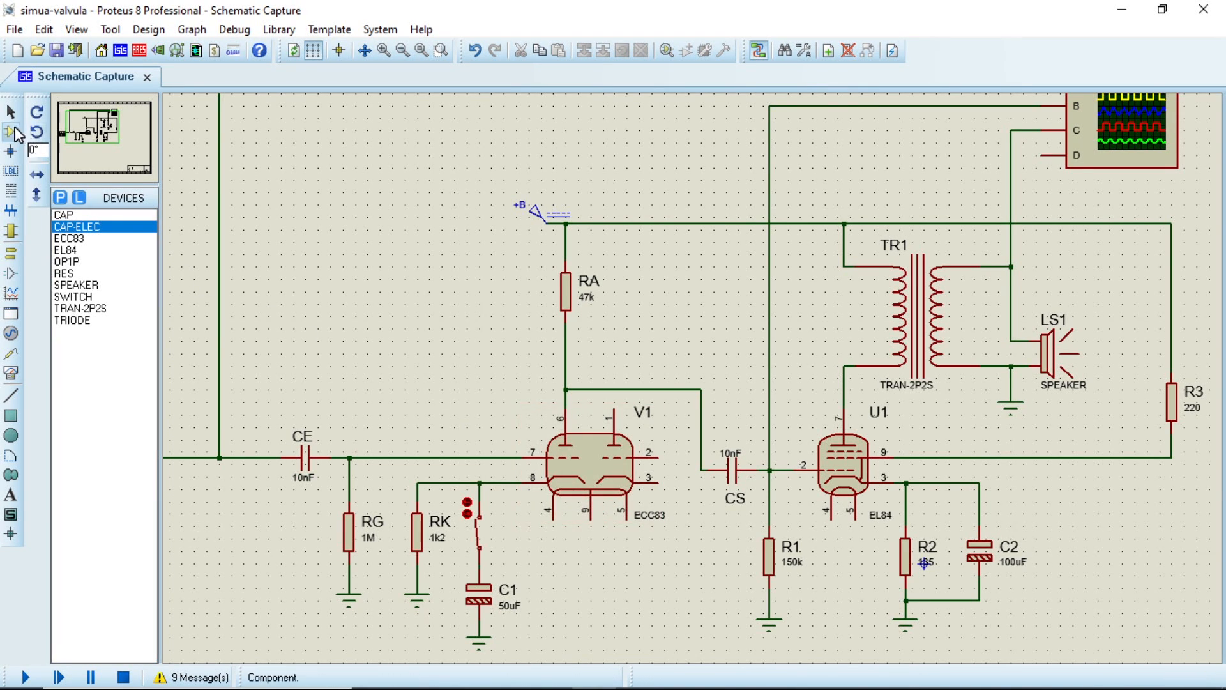
- Search the device library for "12ax7" and pick the 12AX7 dual triode
click(62, 199)
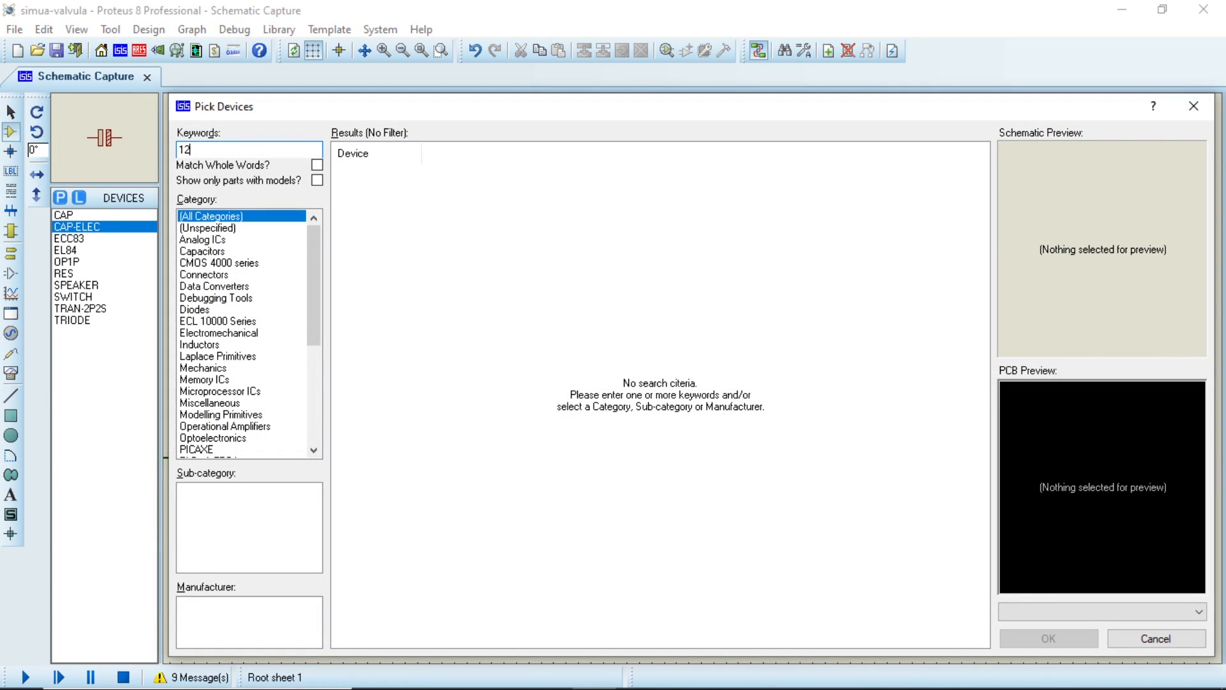
text(ax)
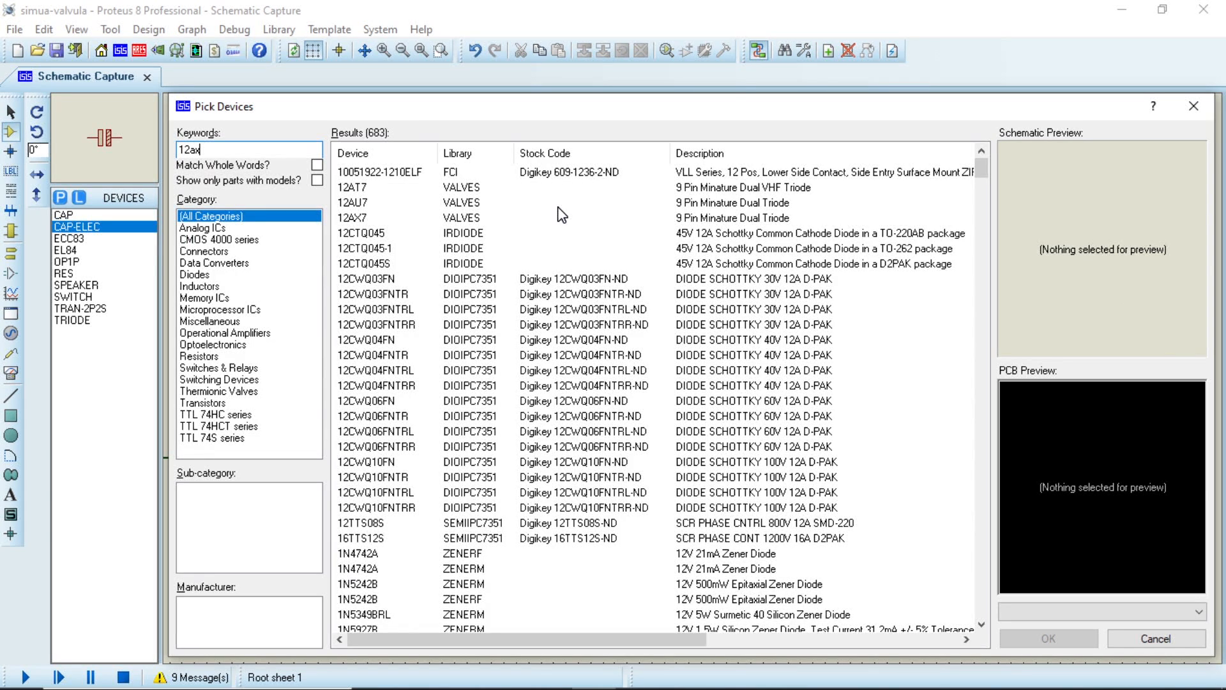
text(7)
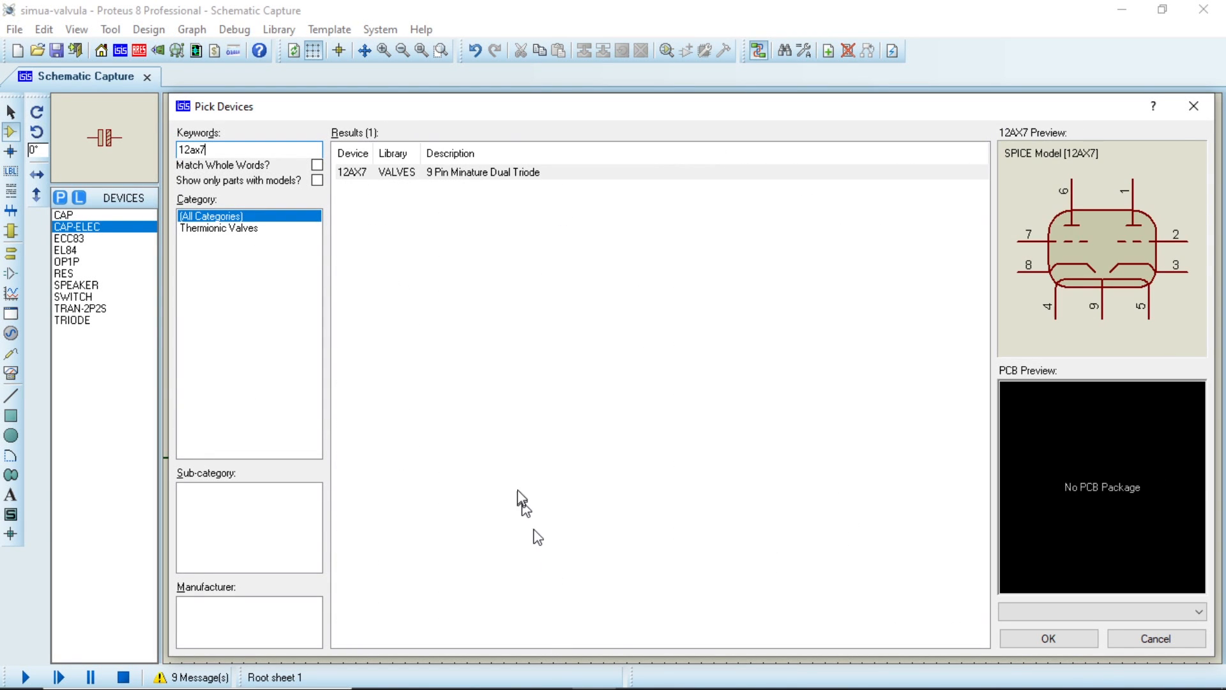
click(438, 178)
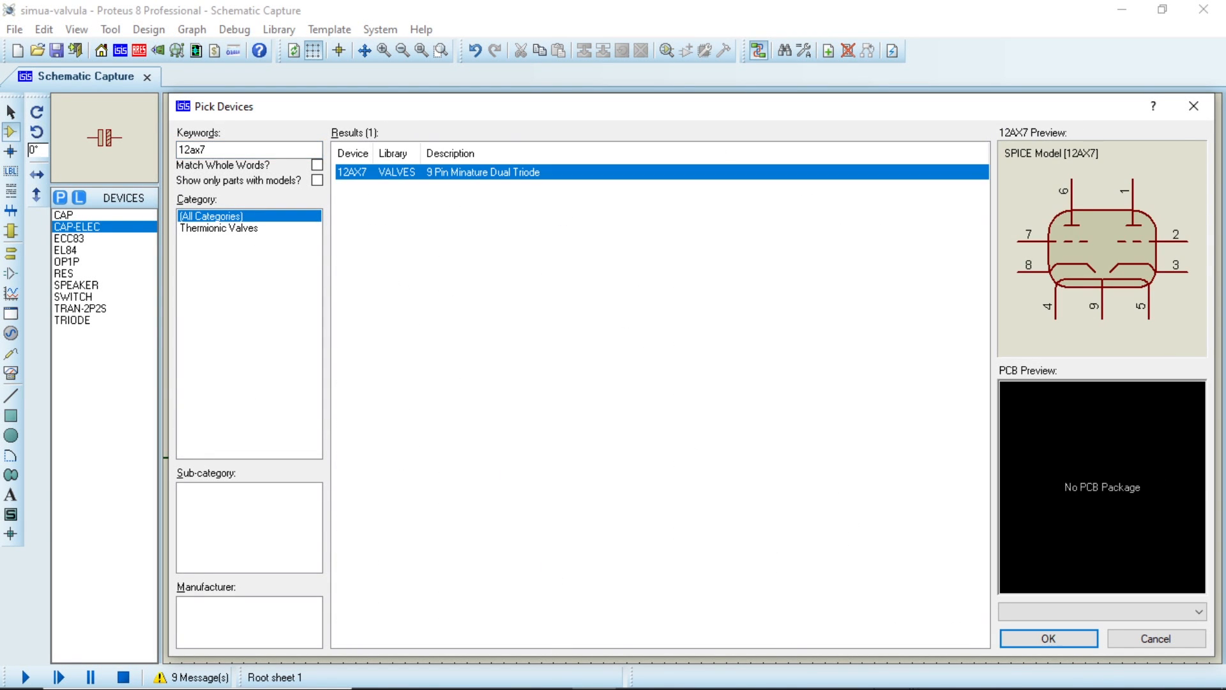
click(1051, 642)
- Place a 12AX7 in the empty area above CE and RG, and delete it again
click(356, 251)
click(374, 274)
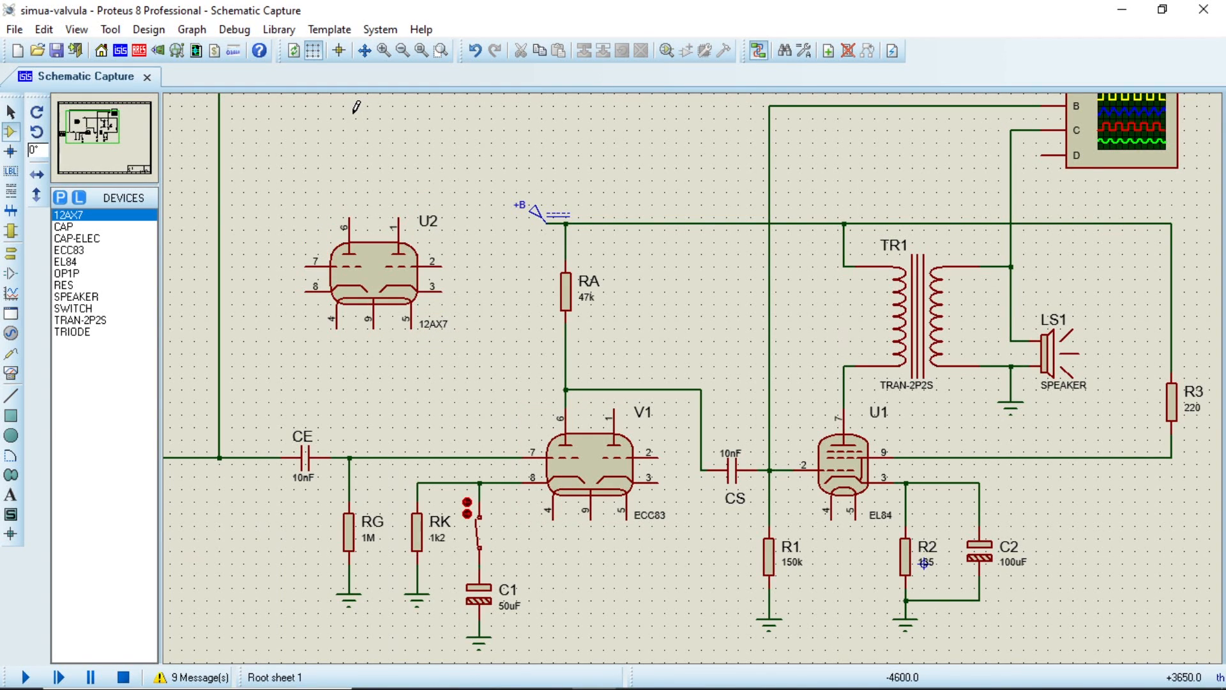
click(408, 294)
key(Delete)
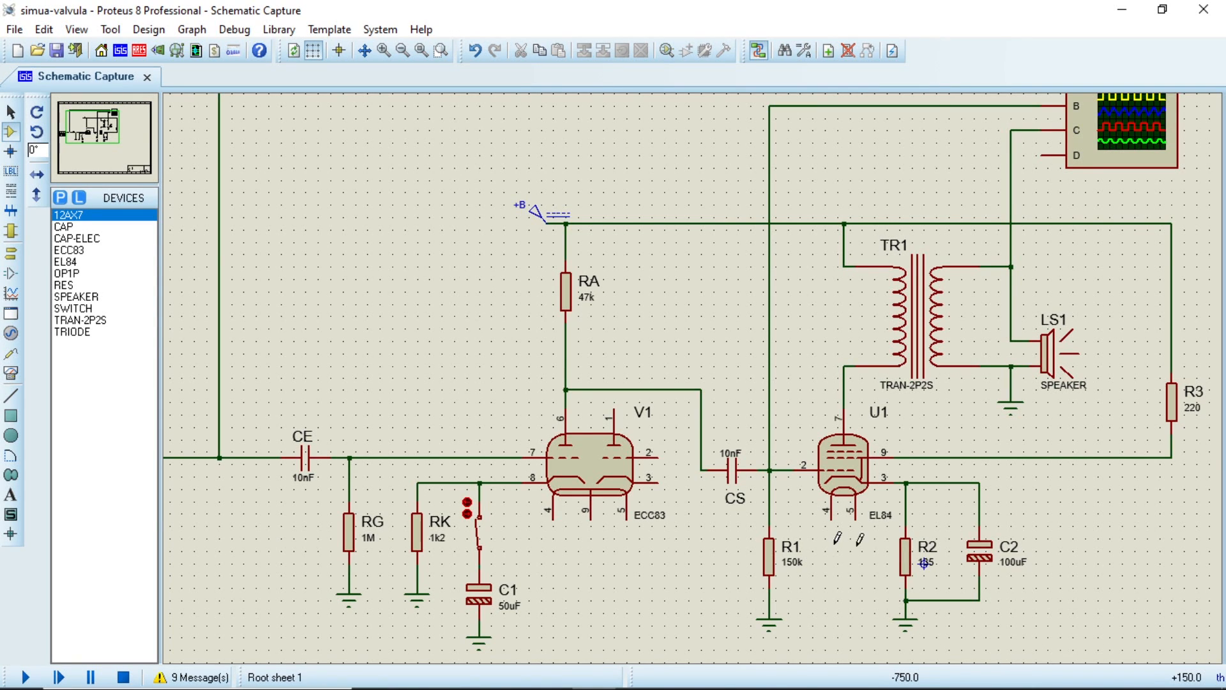
- Delete speaker LS1 and place a resistor in its place beside TR1's secondary, rotated to stand vertically
click(1049, 376)
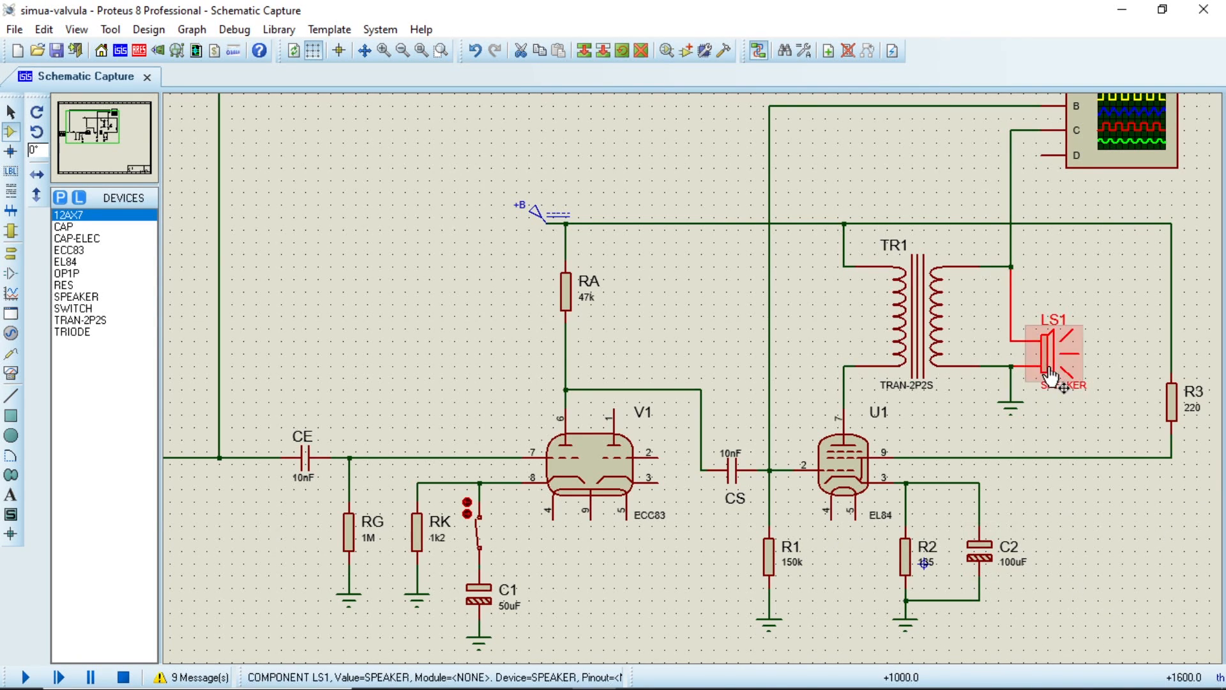
key(Delete)
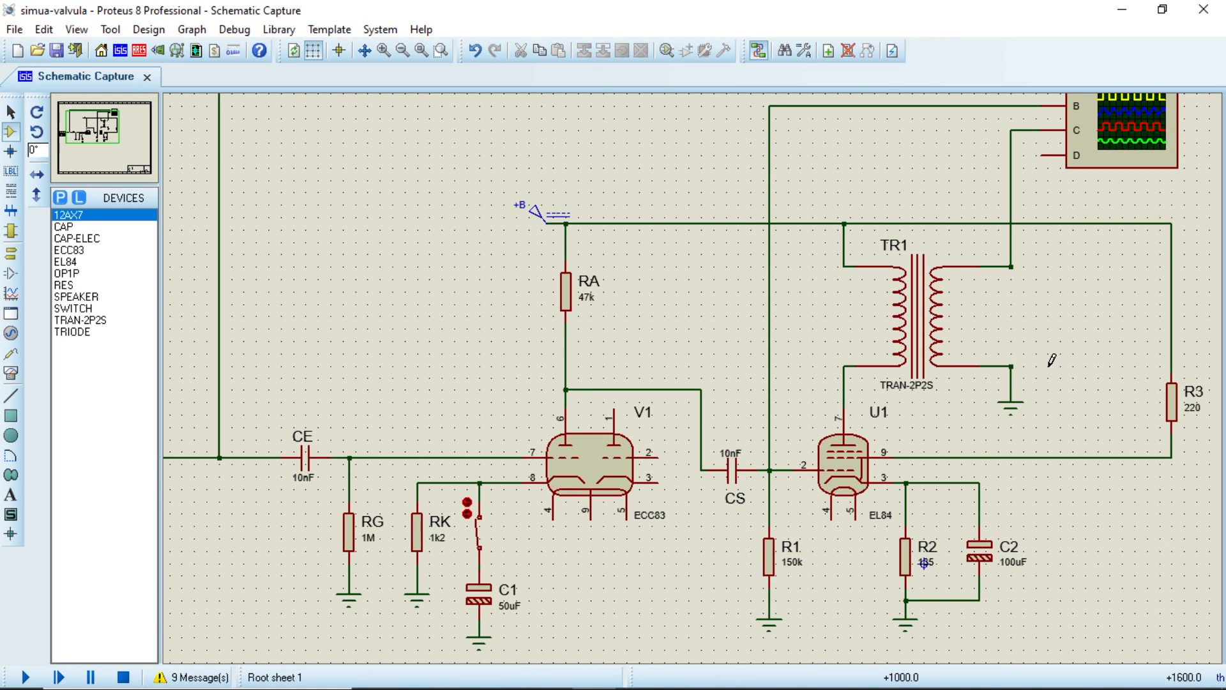
click(66, 287)
click(1038, 316)
click(1037, 320)
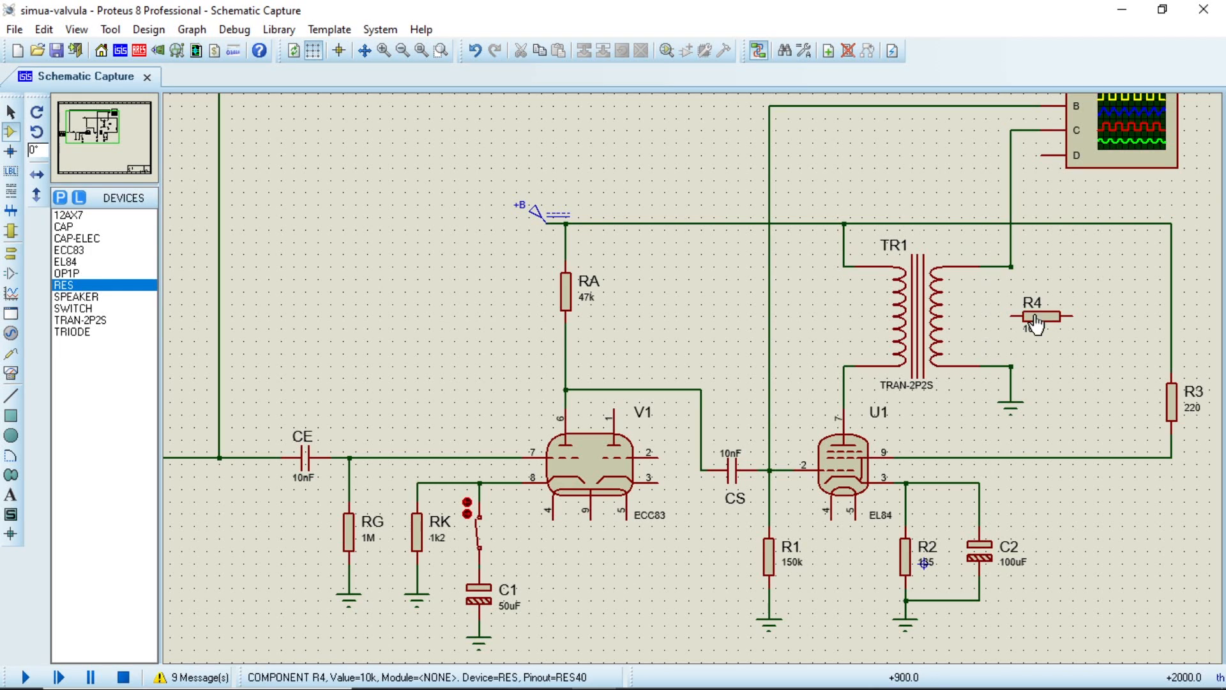
right_click(1035, 319)
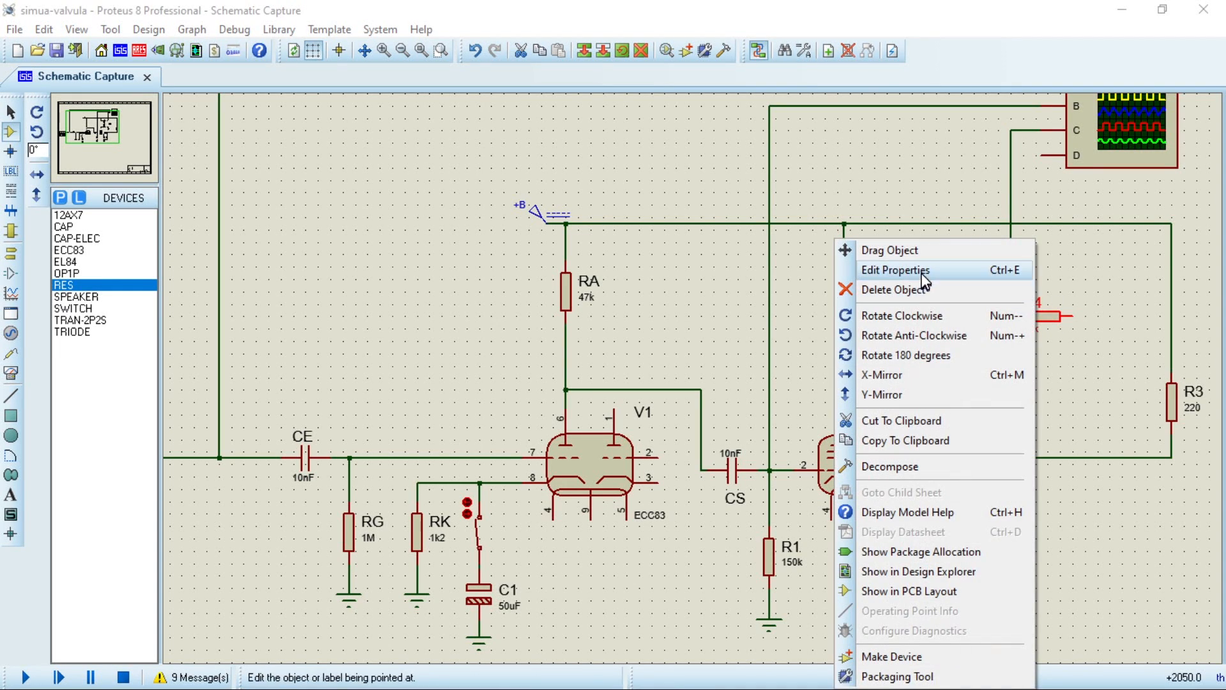
click(909, 335)
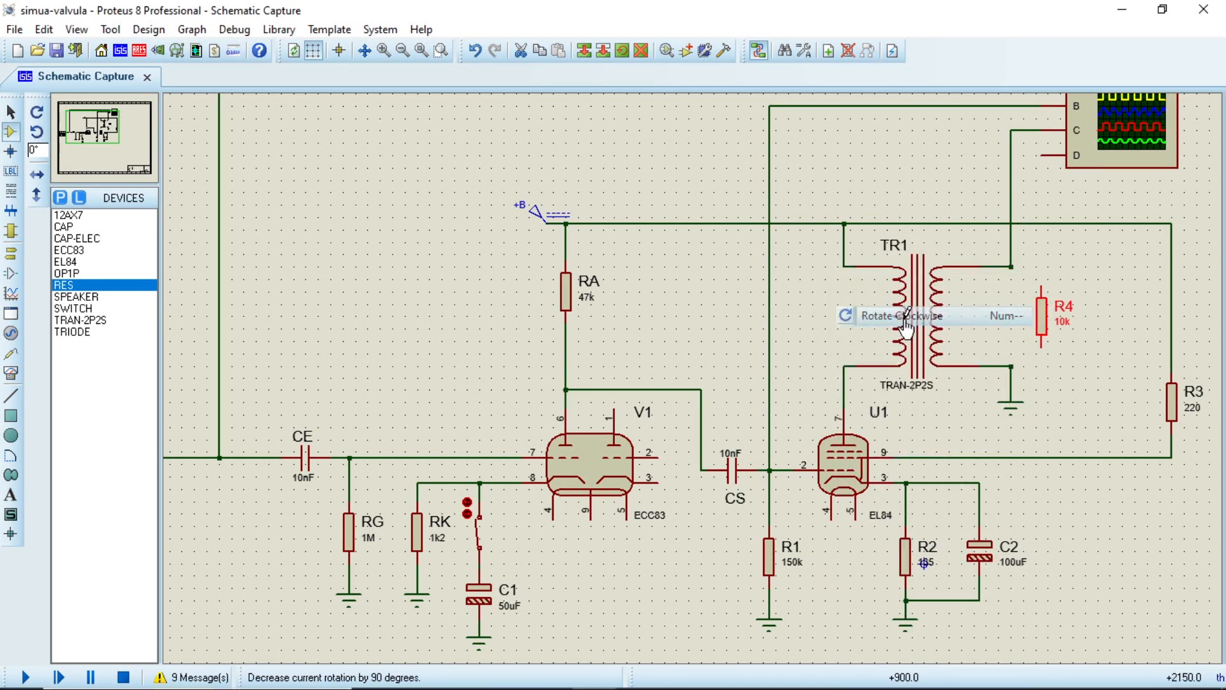
click(1053, 288)
- Wire the new resistor R4 across TR1's secondary, from the oscilloscope channel C node to the grounded node
click(1041, 284)
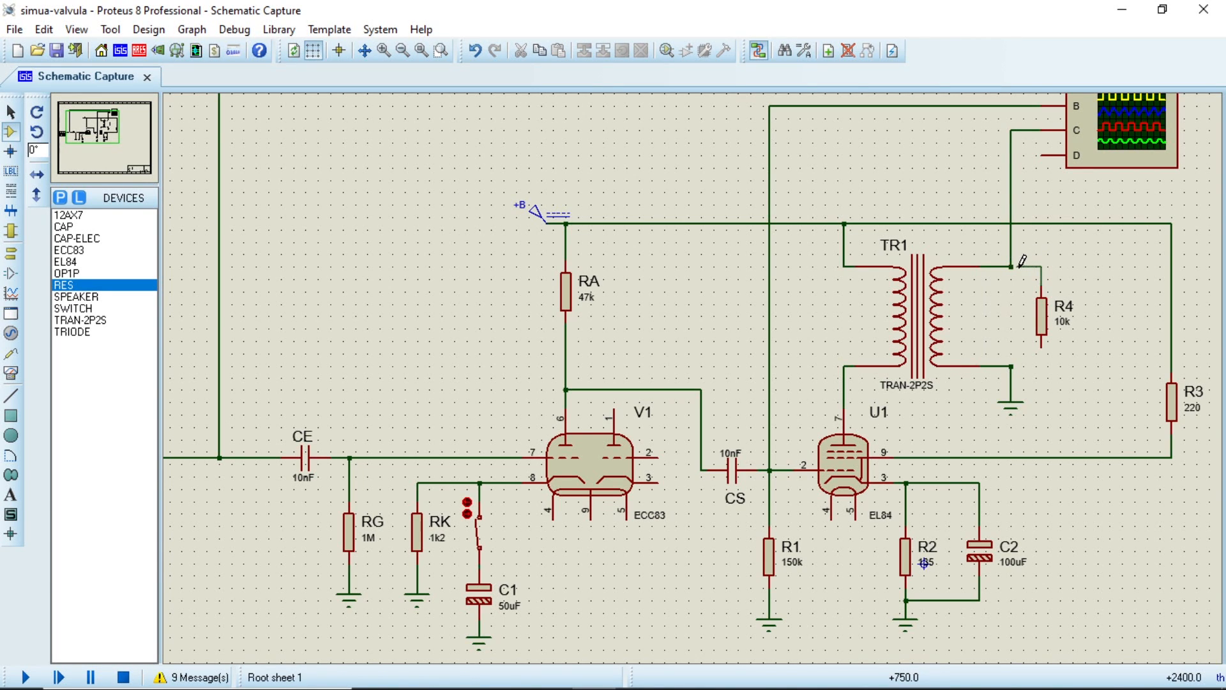
click(1011, 266)
click(1041, 334)
click(1012, 366)
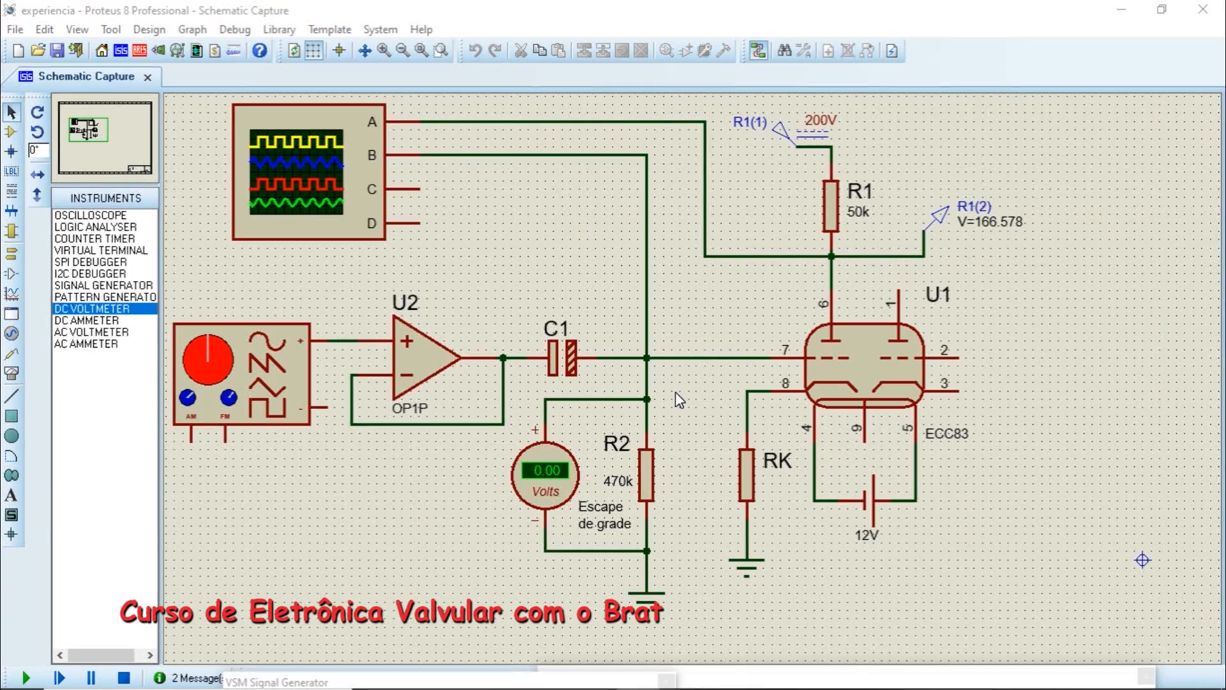
- Edit the properties of cathode resistor RK, run the simulation, and move the instrument windows clear of the circuit
double_click(752, 491)
click(715, 216)
click(793, 196)
click(27, 678)
drag(734, 287, 705, 686)
drag(624, 570, 589, 686)
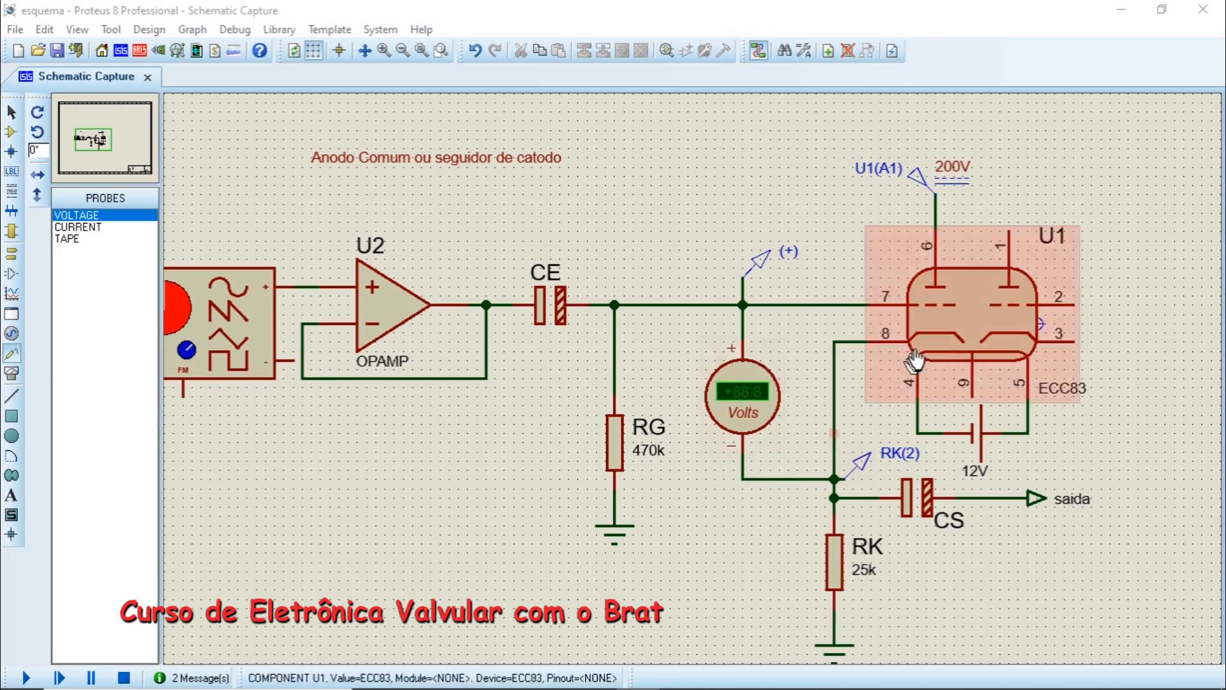
- Run the simulation of the ECC83 cathode follower circuit with RK at 25k
key(F12)
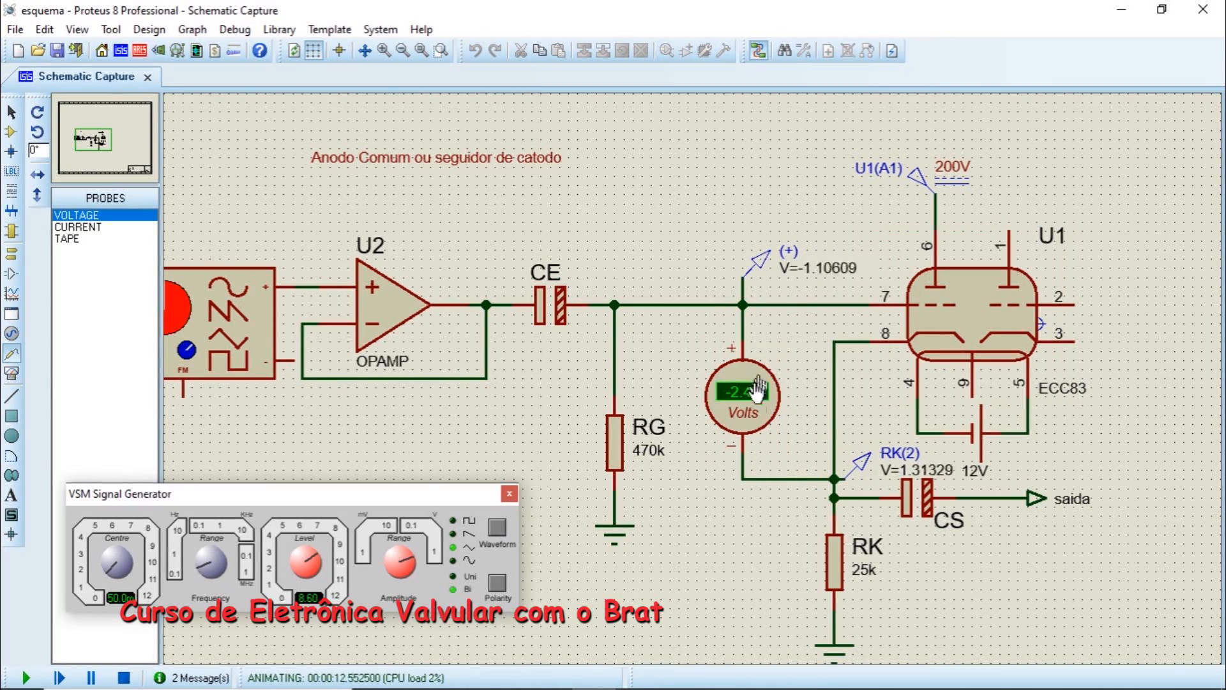